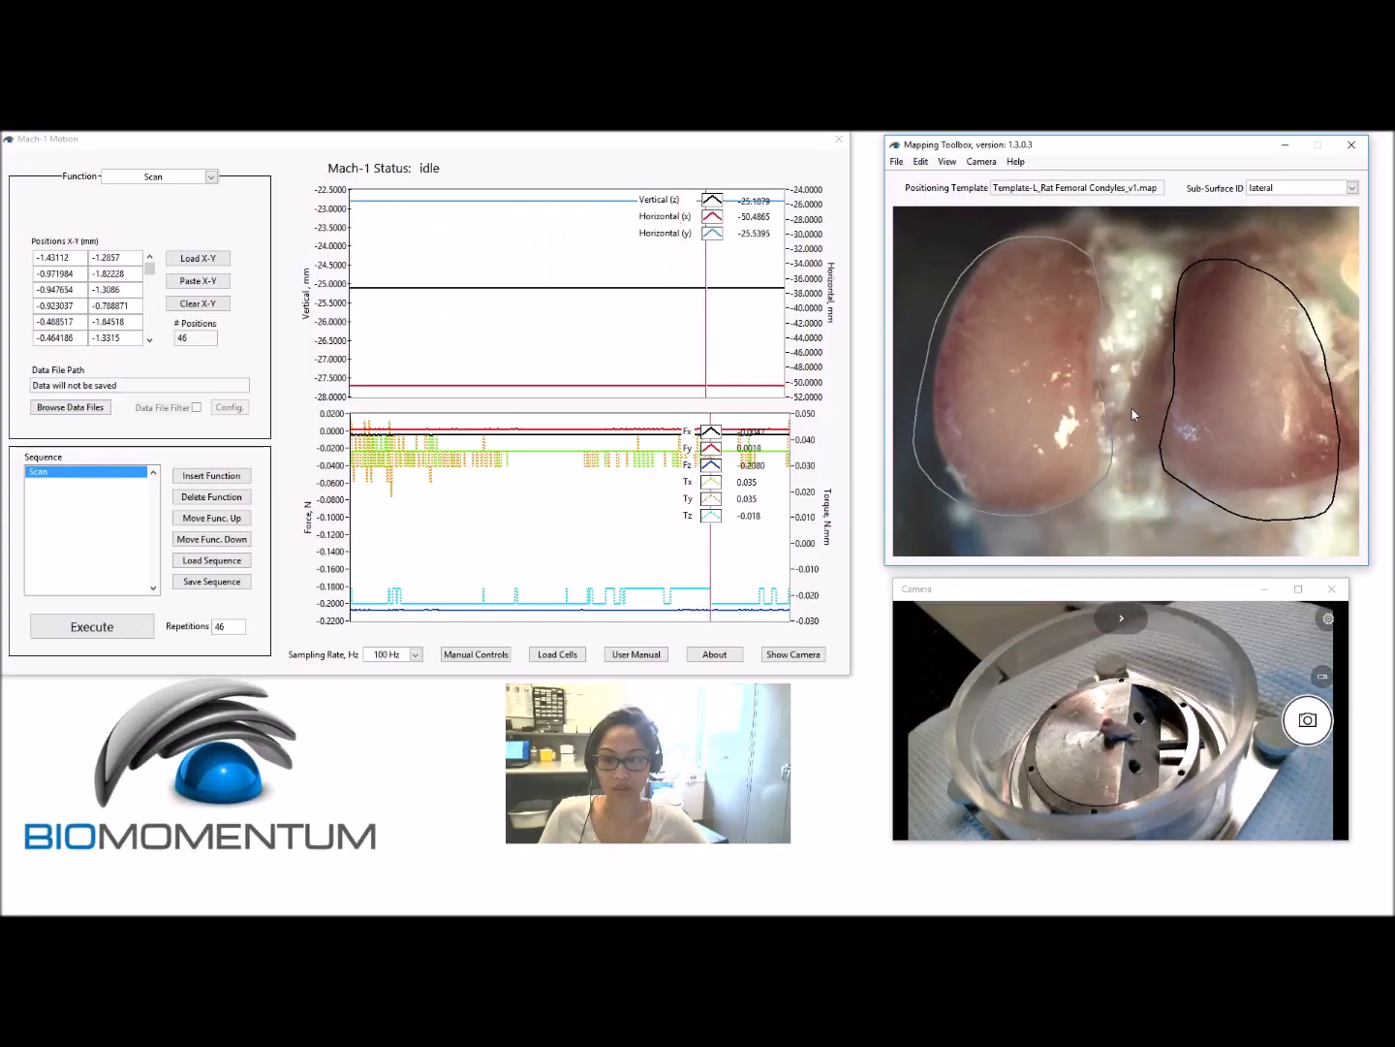
# - Bring up the Clear Positions / Clear Boundaries / Clear References menu on the camera image
pyautogui.rightClick(1133, 415)
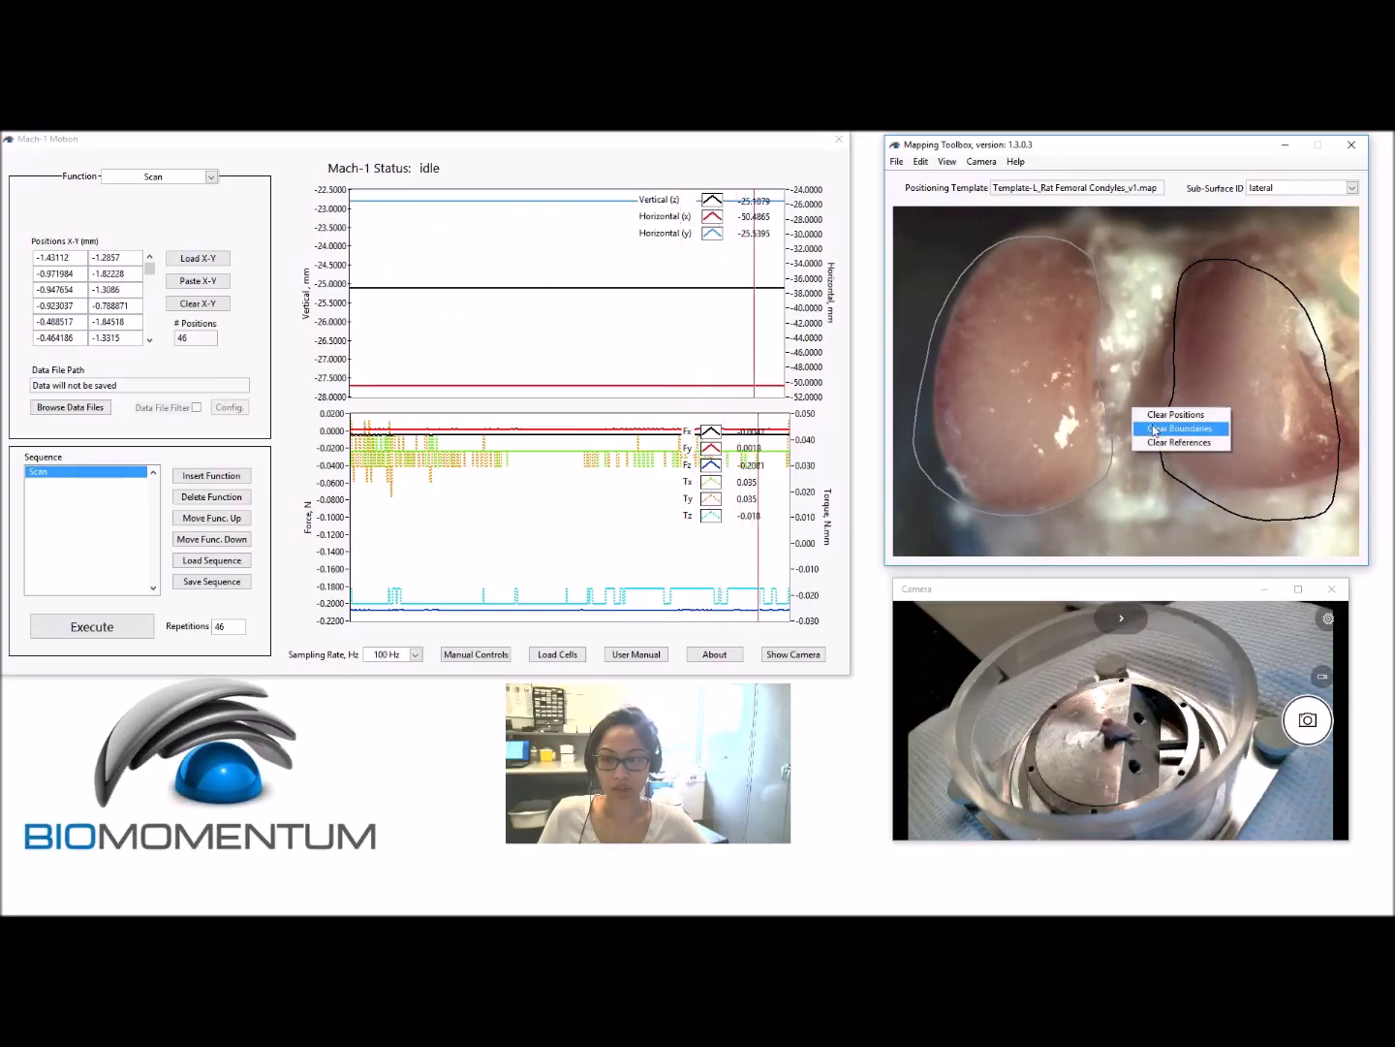
# - Clear both old boundaries and start a new outline along the right condyle's inner edge and top
pyautogui.click(1163, 427)
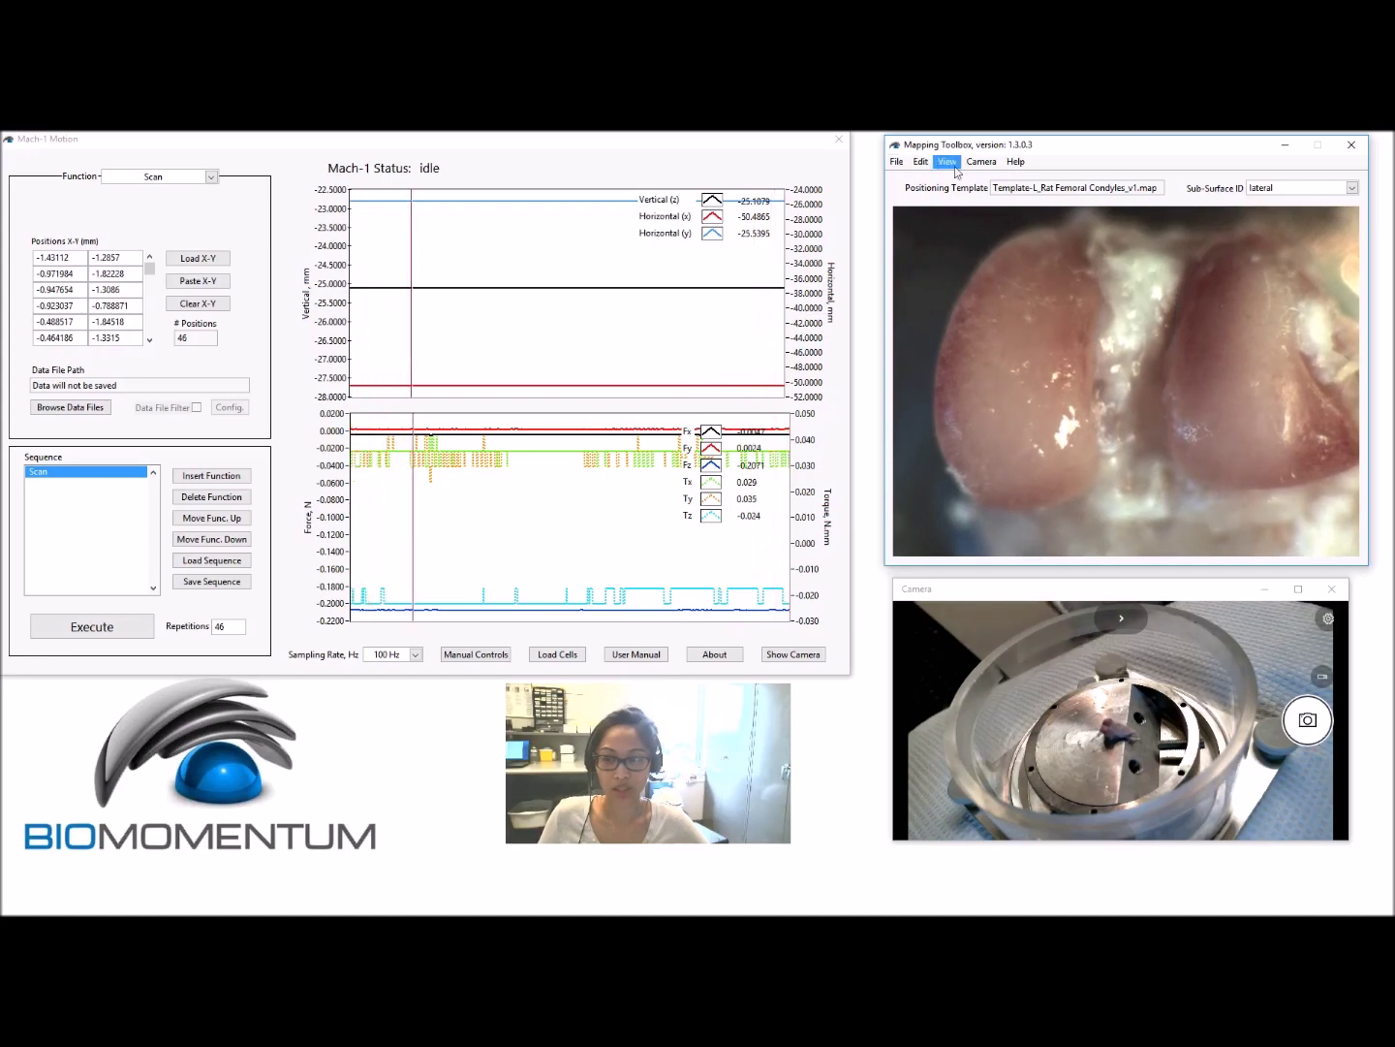
pyautogui.click(925, 161)
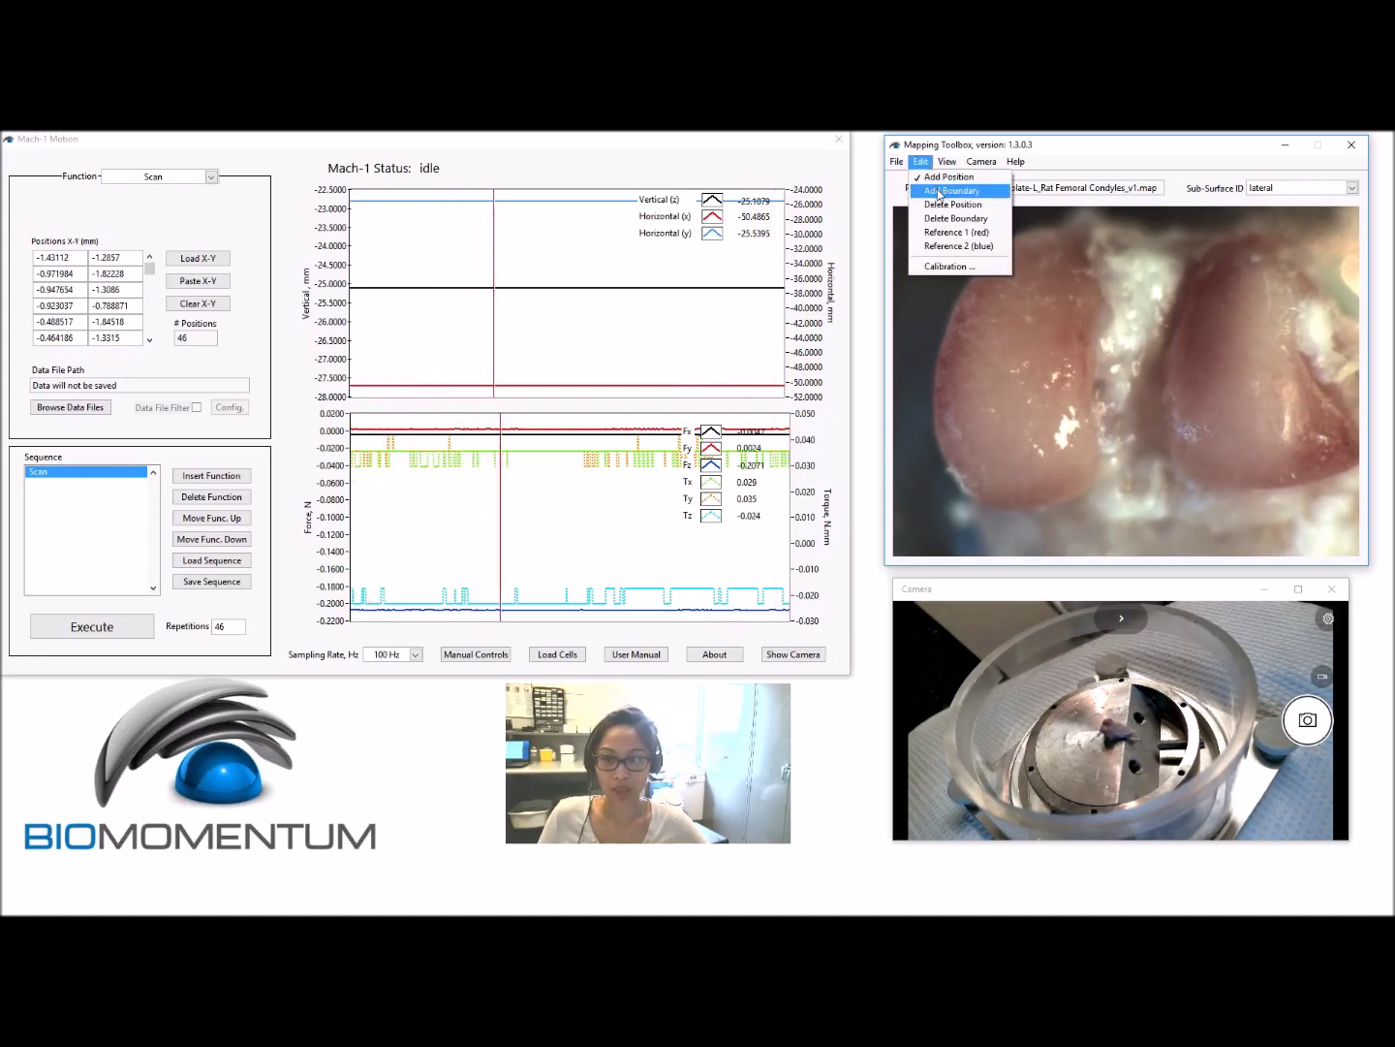
pyautogui.click(938, 191)
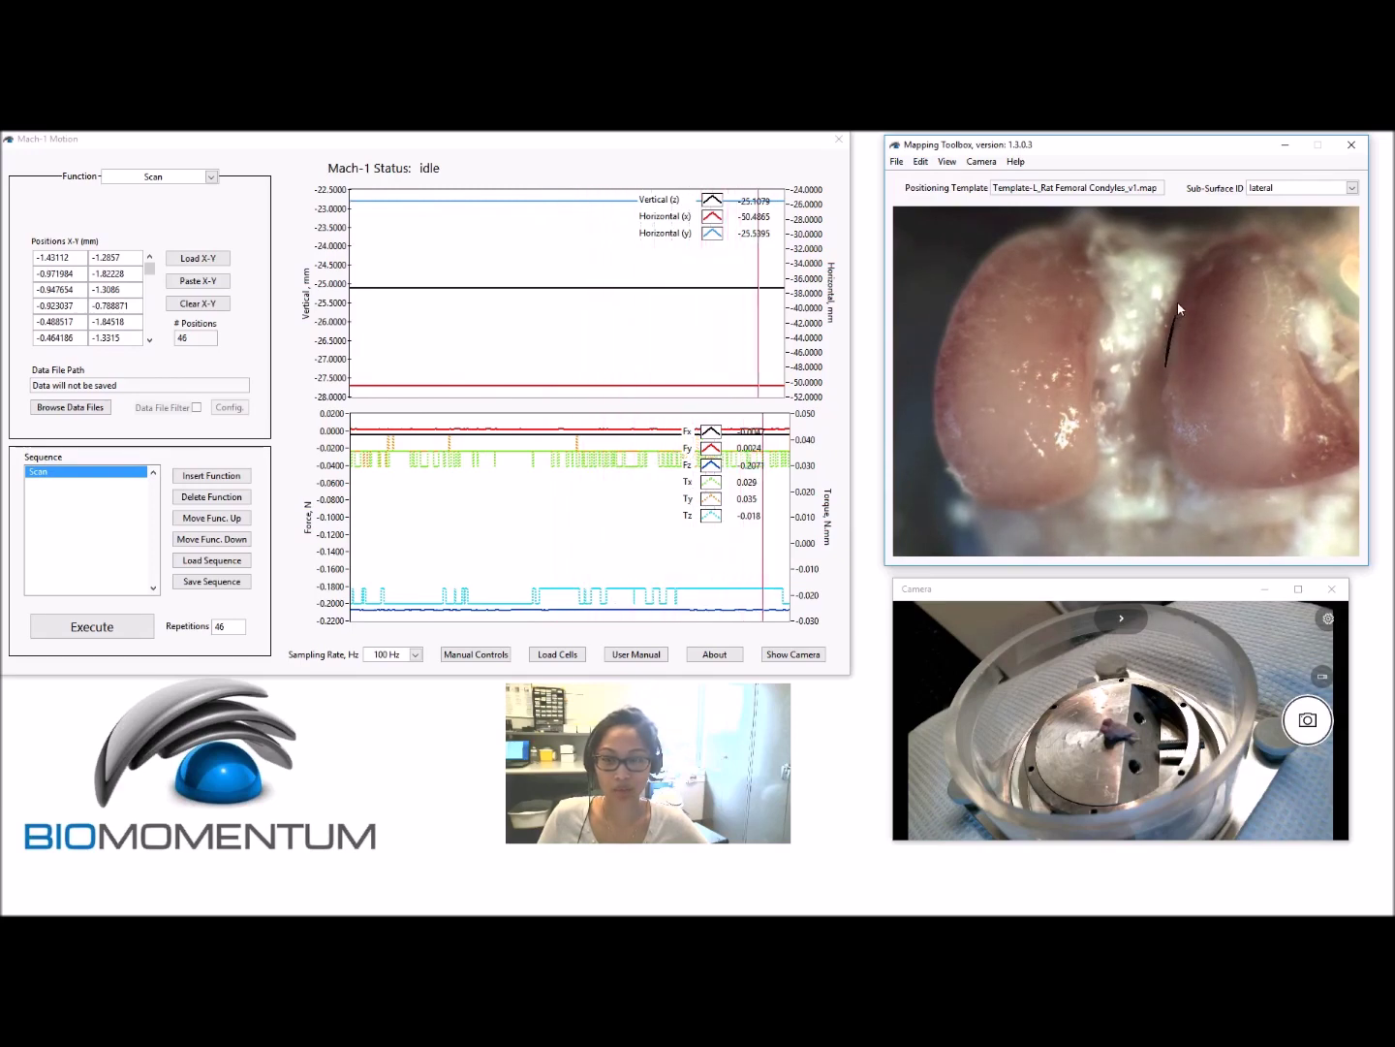
pyautogui.click(1190, 275)
pyautogui.click(1210, 255)
pyautogui.click(1229, 245)
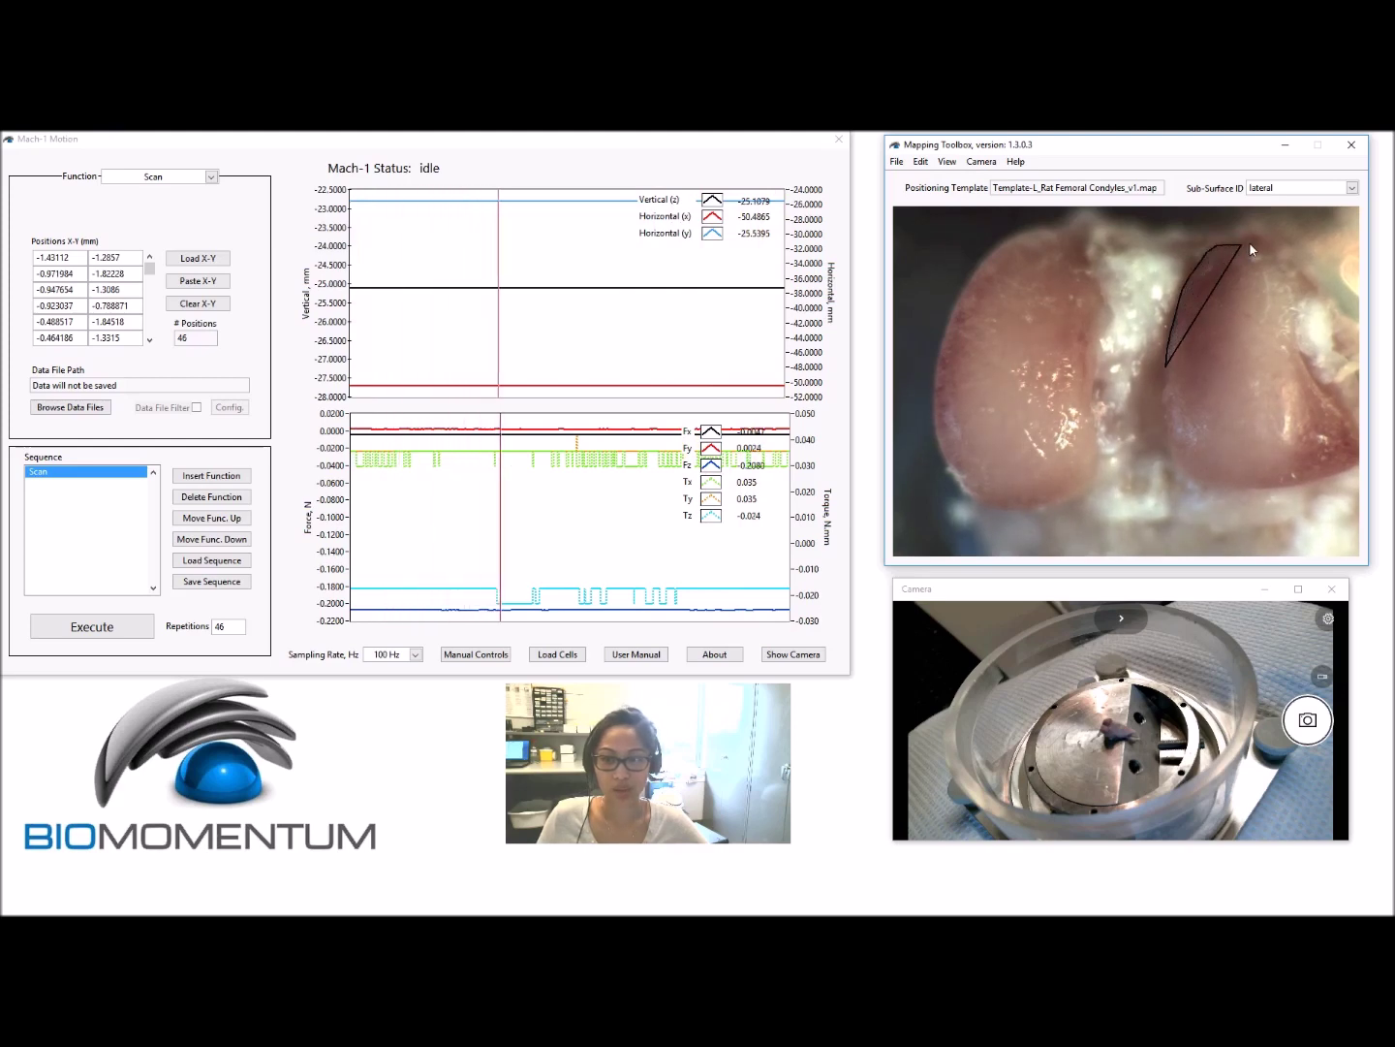
pyautogui.click(1267, 250)
pyautogui.click(1286, 273)
# - Continue the boundary down the right condyle's right edge to its lower right
pyautogui.click(1294, 297)
pyautogui.click(1293, 346)
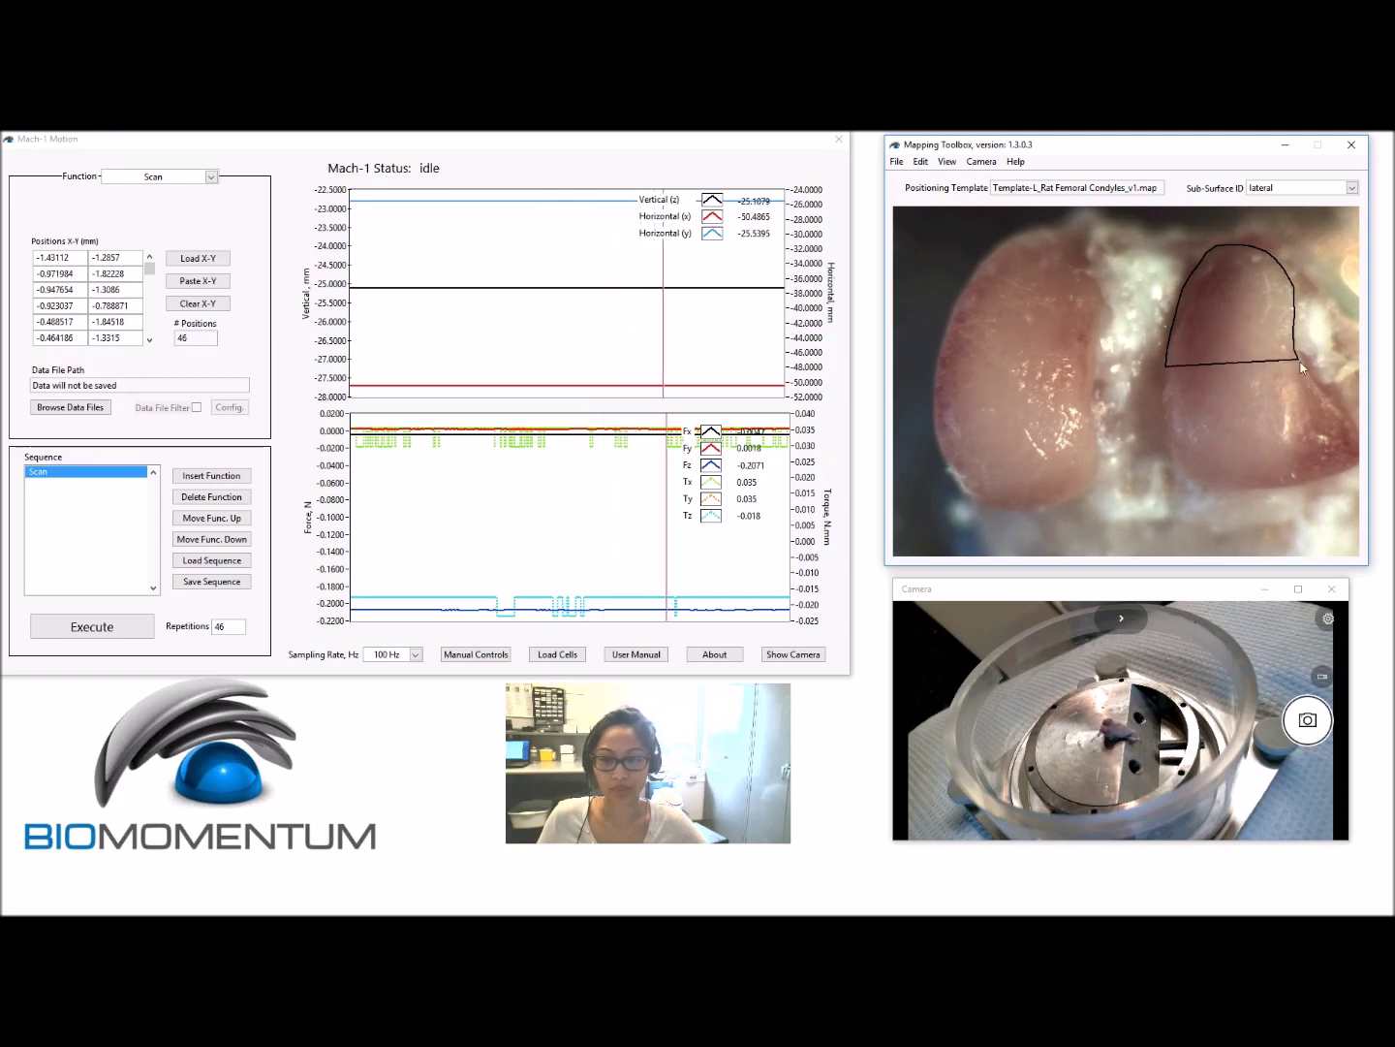
pyautogui.click(1305, 370)
pyautogui.click(1312, 396)
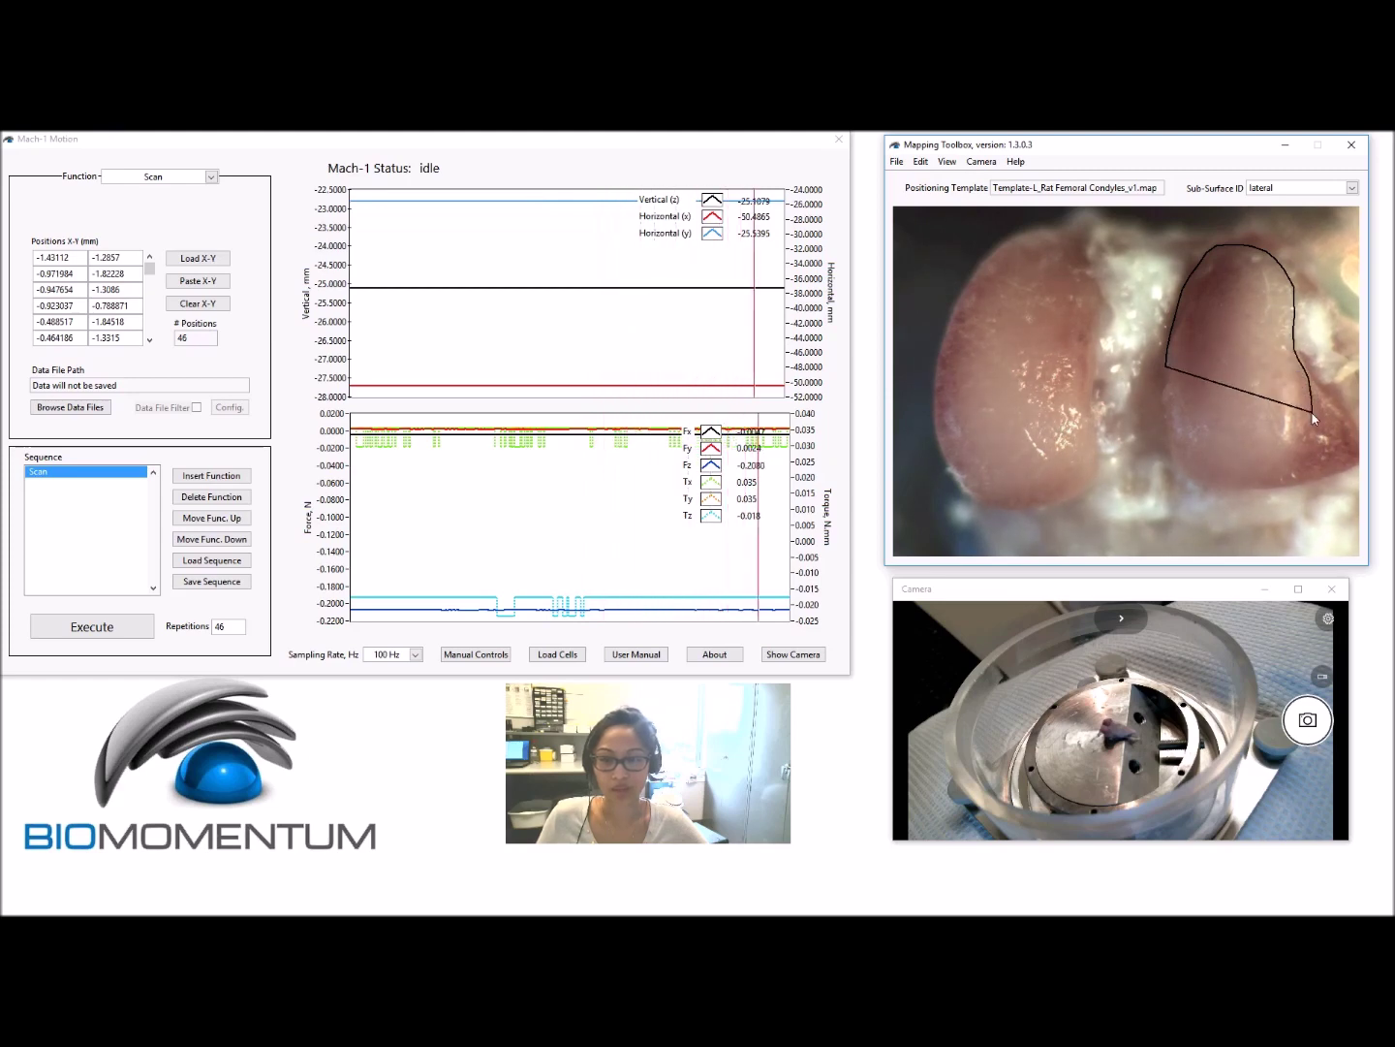
pyautogui.click(1309, 429)
pyautogui.click(1302, 448)
pyautogui.click(1286, 477)
# - Delete three misplaced bottom-right boundary points with Delete Boundary
pyautogui.click(916, 170)
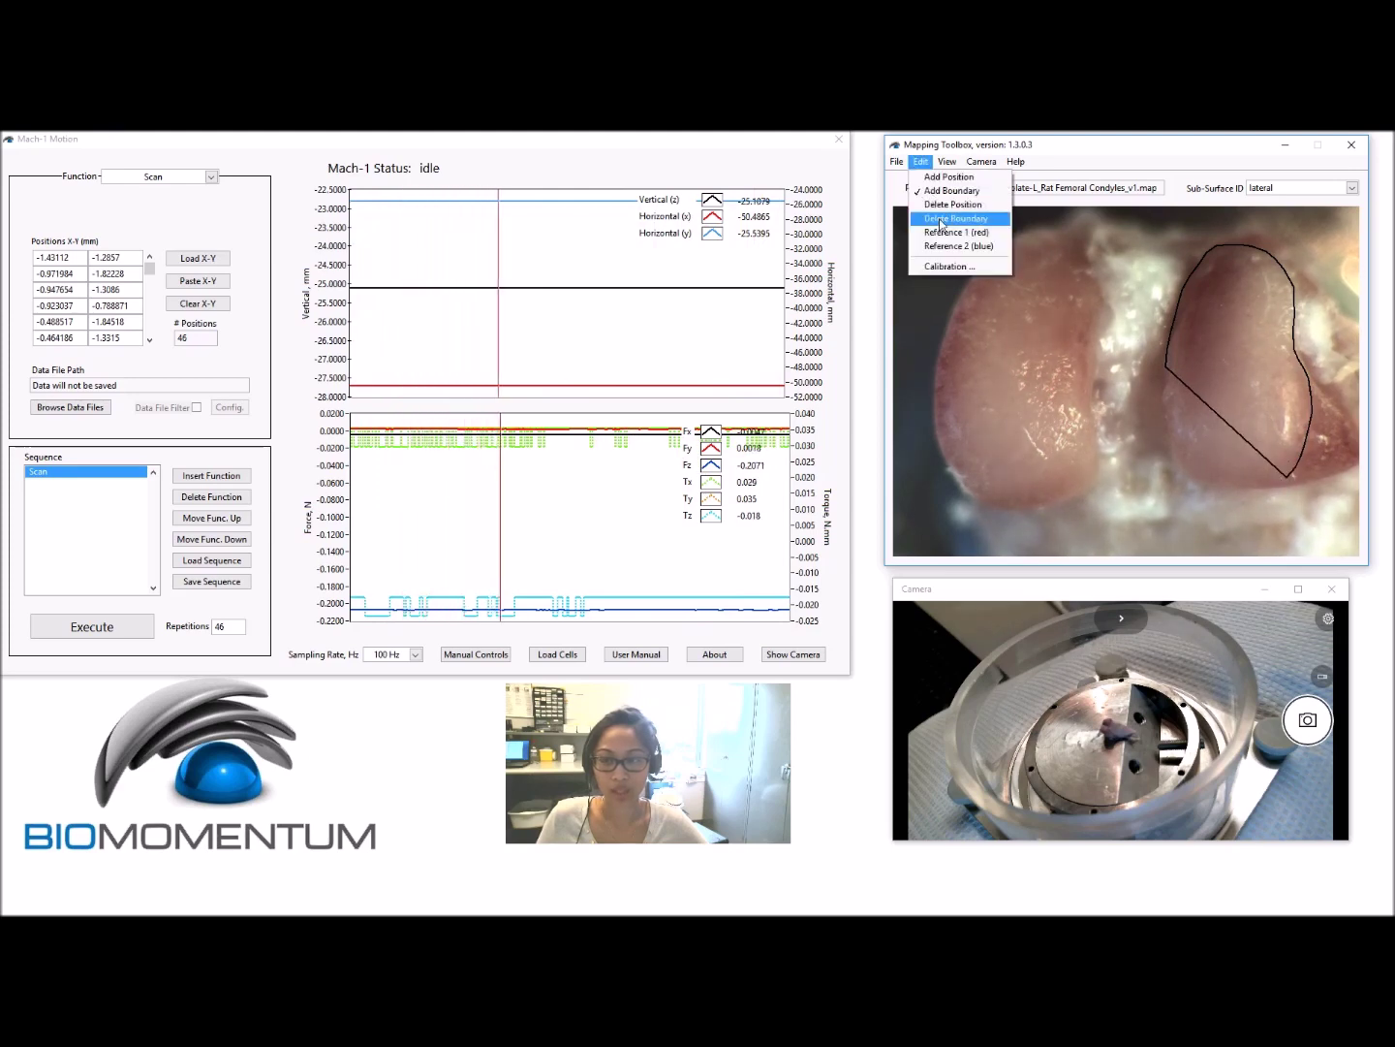
pyautogui.click(943, 219)
pyautogui.click(1300, 454)
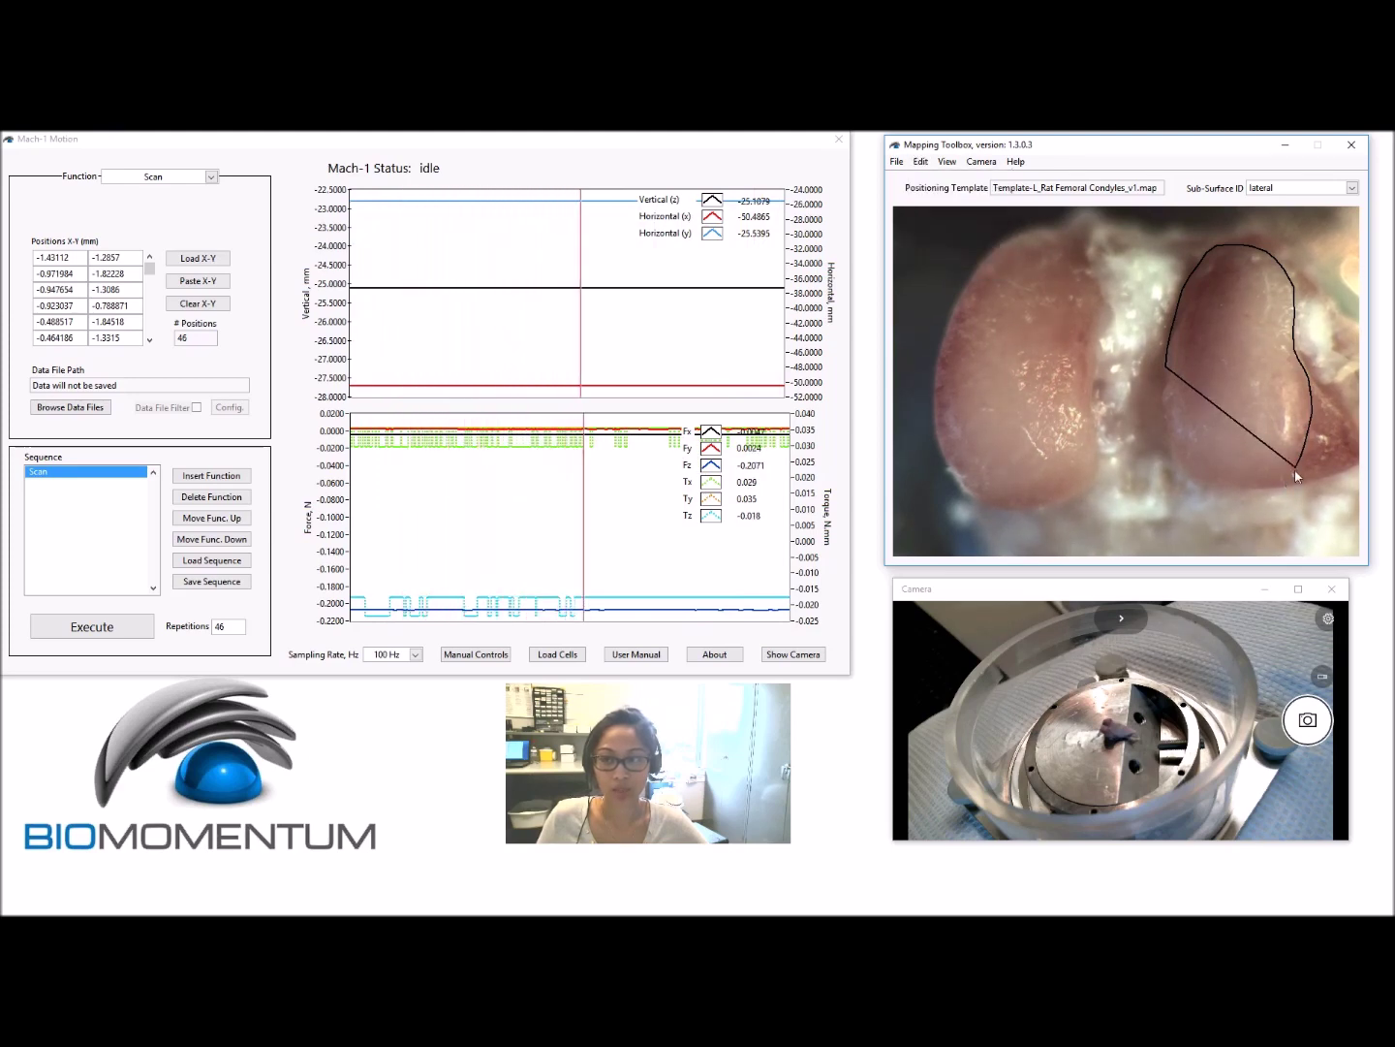
pyautogui.click(1306, 445)
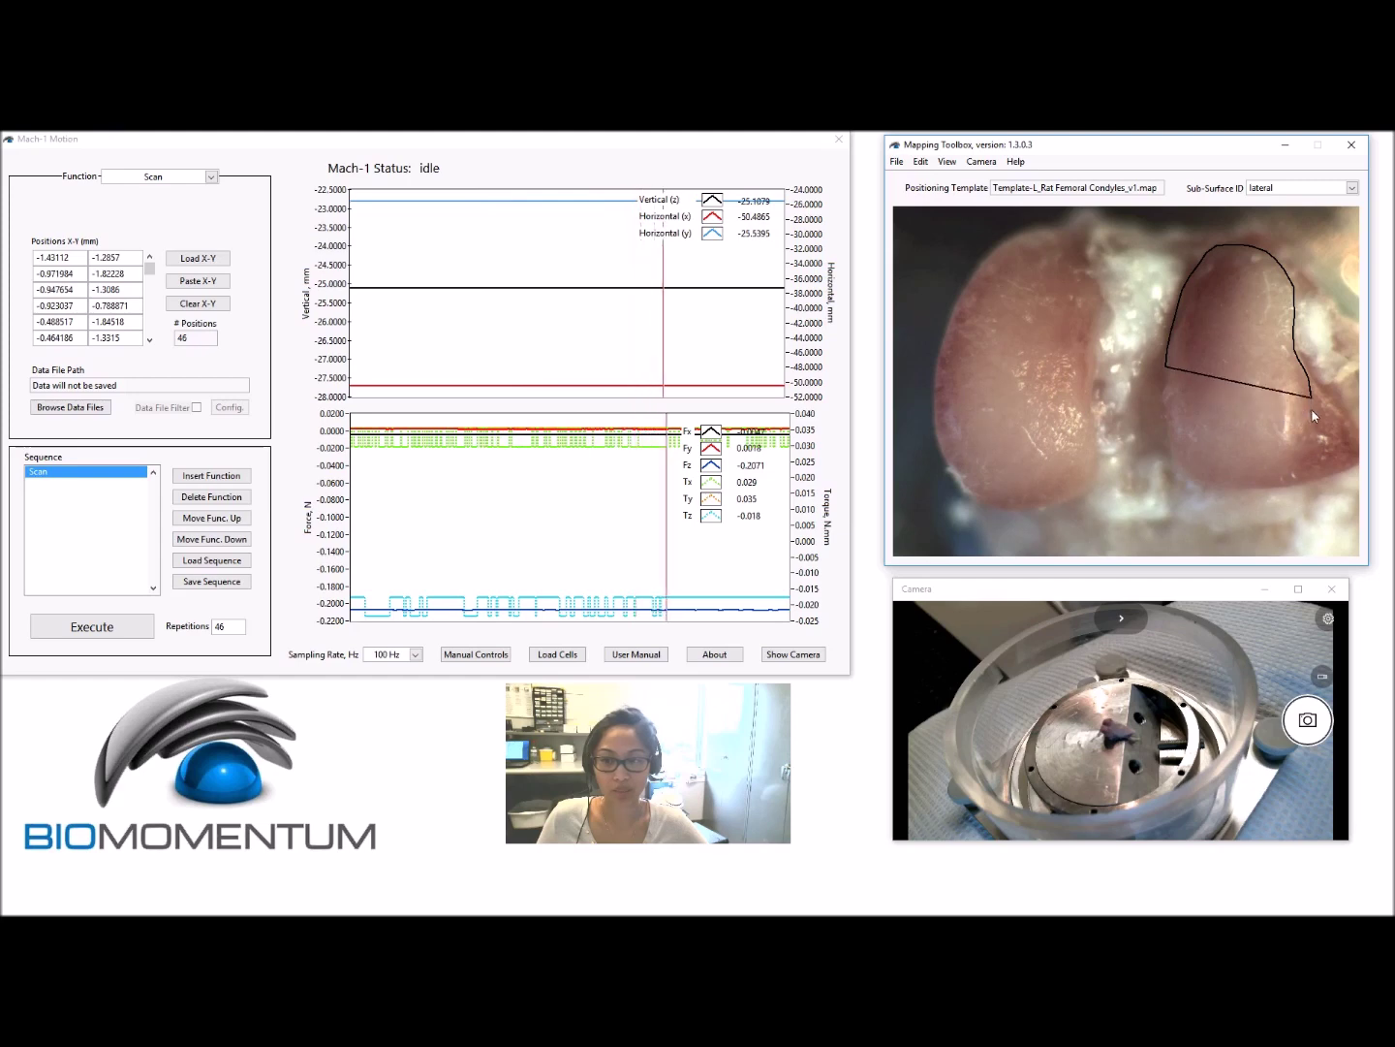
pyautogui.click(1312, 386)
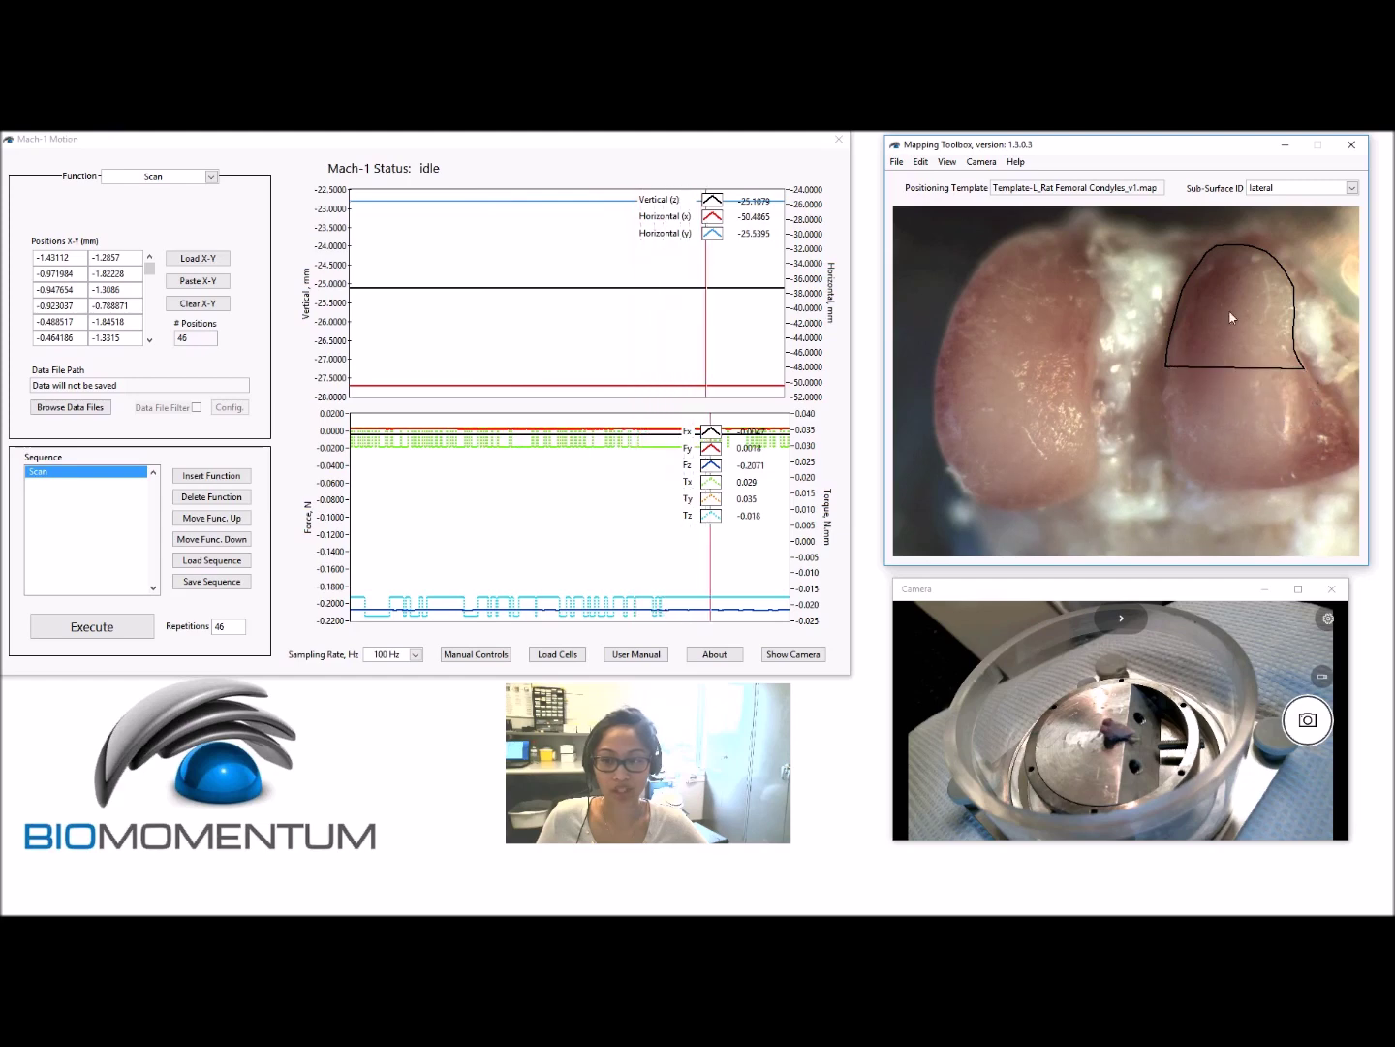
# - Drag the outline's lower-right corner further down the condyle and select the Sub-Surface ID text
pyautogui.click(921, 162)
pyautogui.moveTo(947, 162)
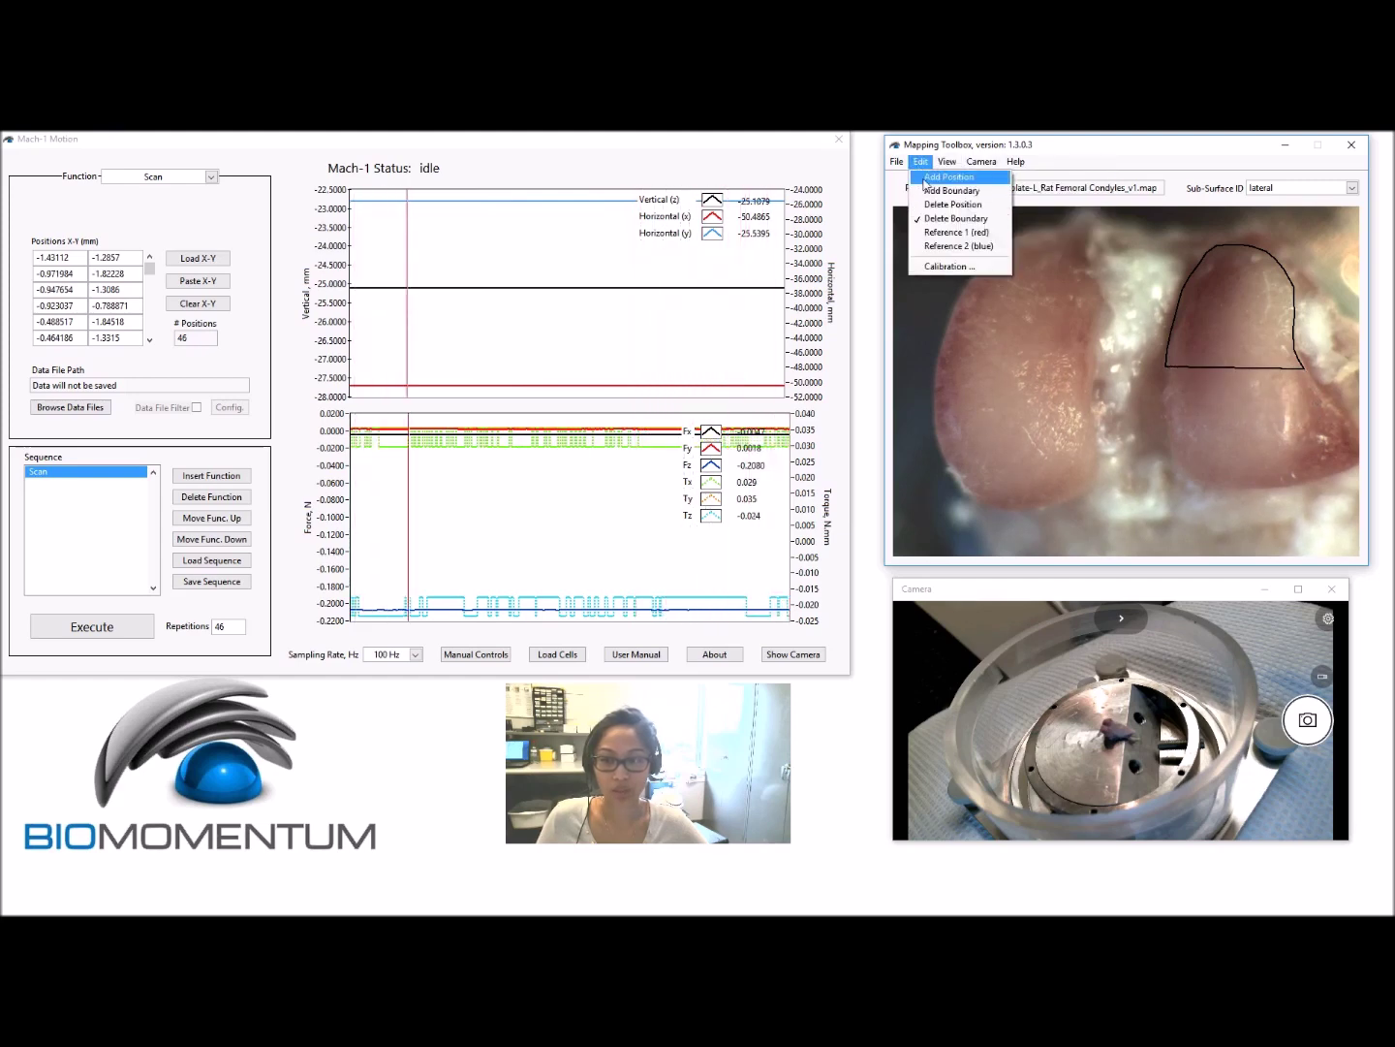
pyautogui.click(955, 176)
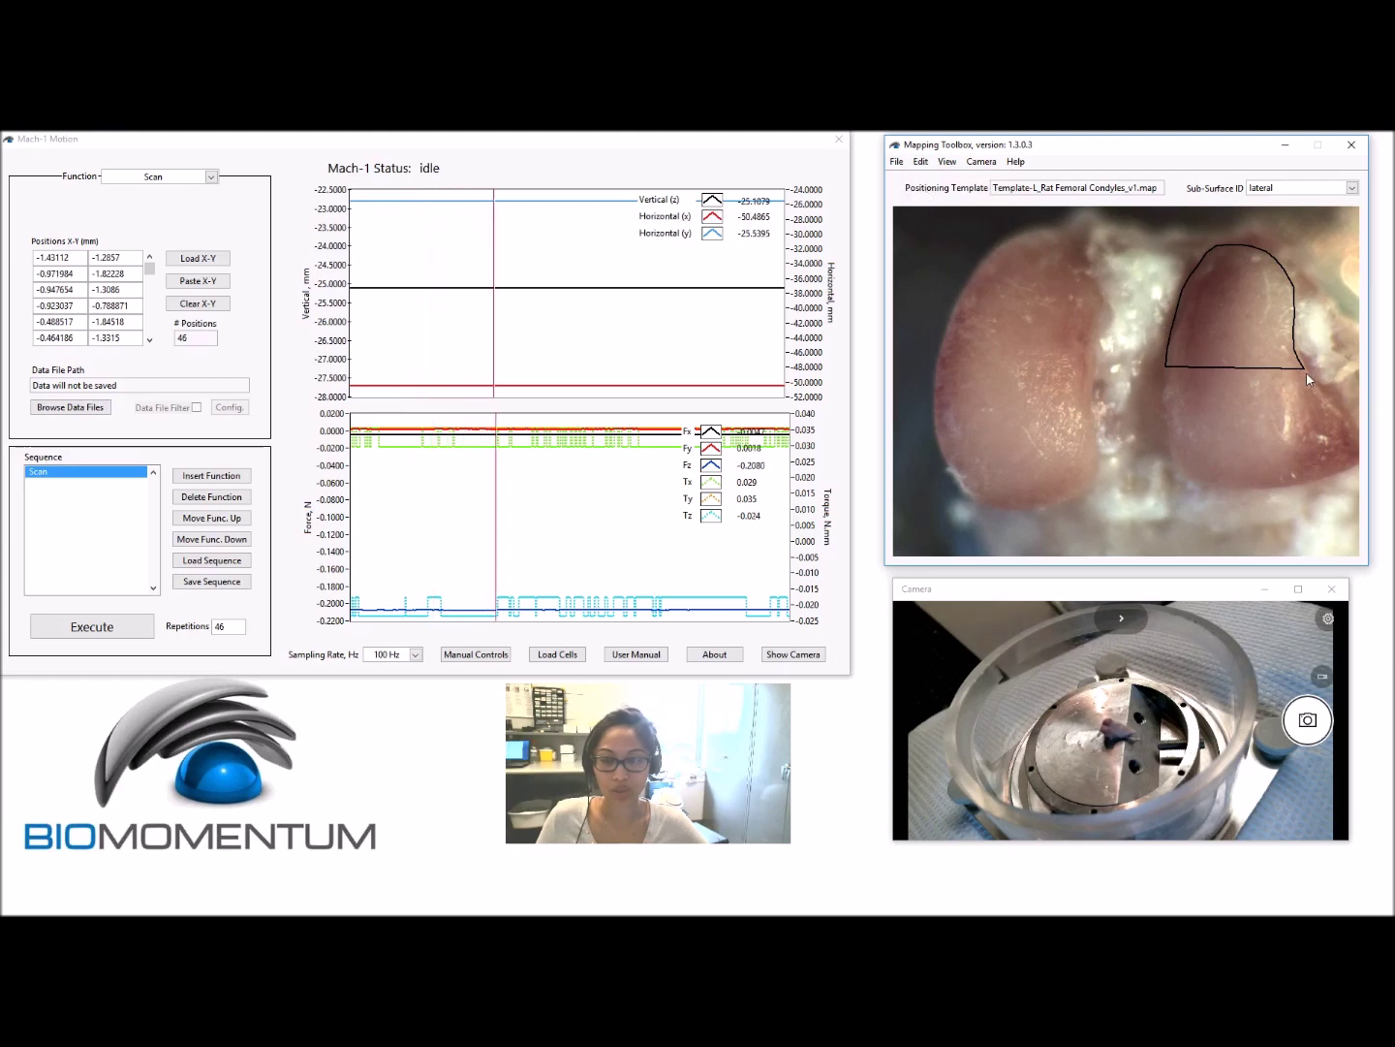
pyautogui.moveTo(1308, 373); pyautogui.dragTo(1177, 463)
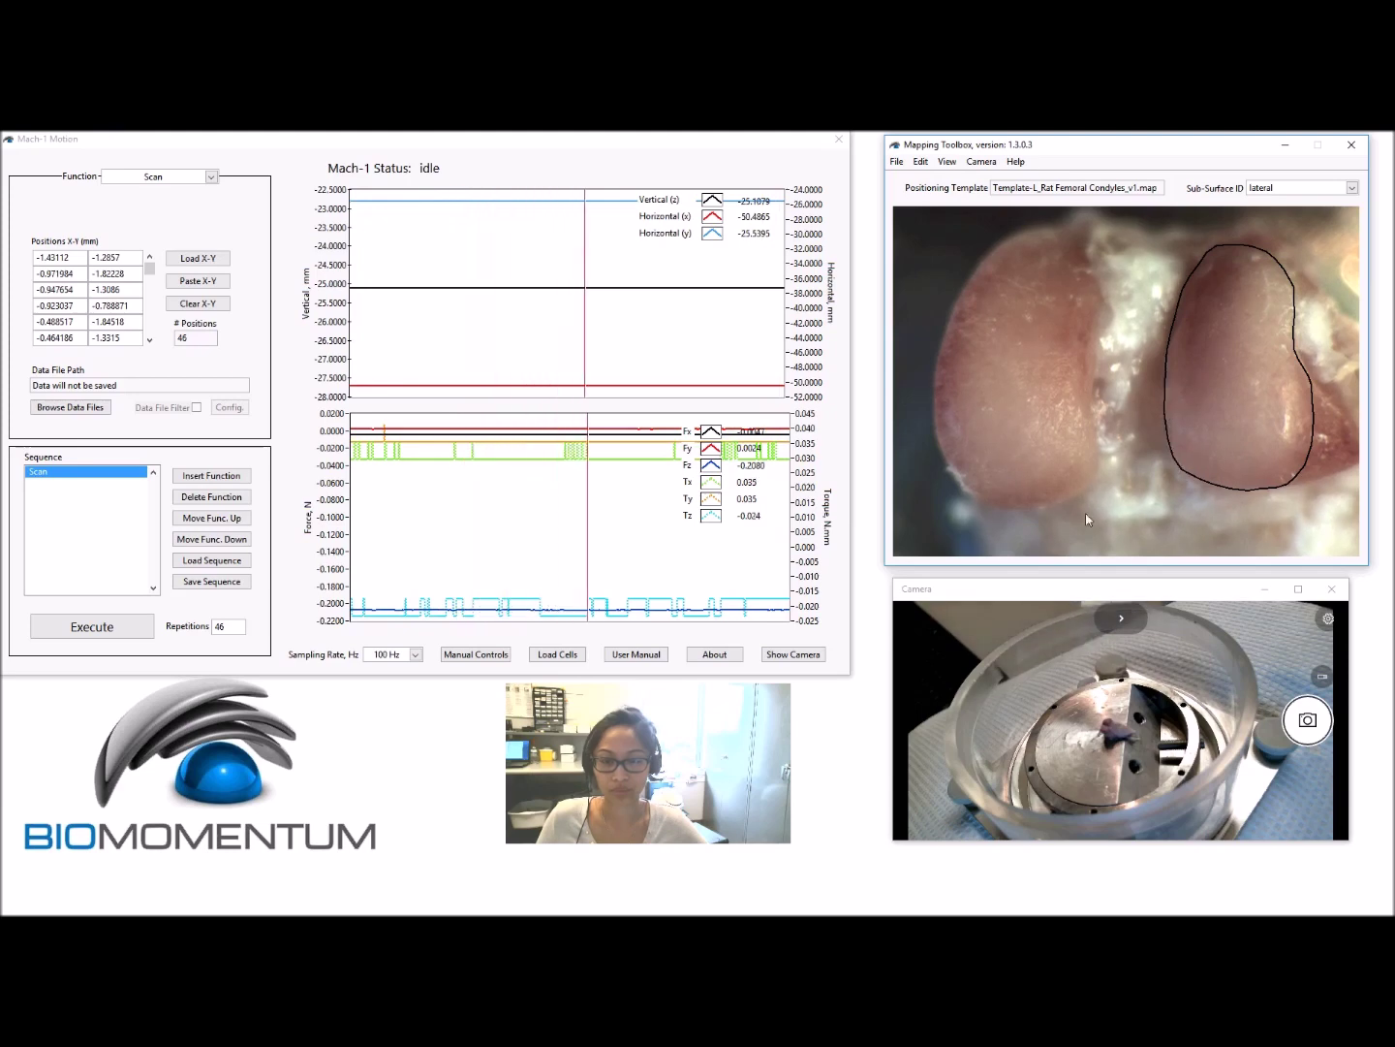
pyautogui.click(1215, 171)
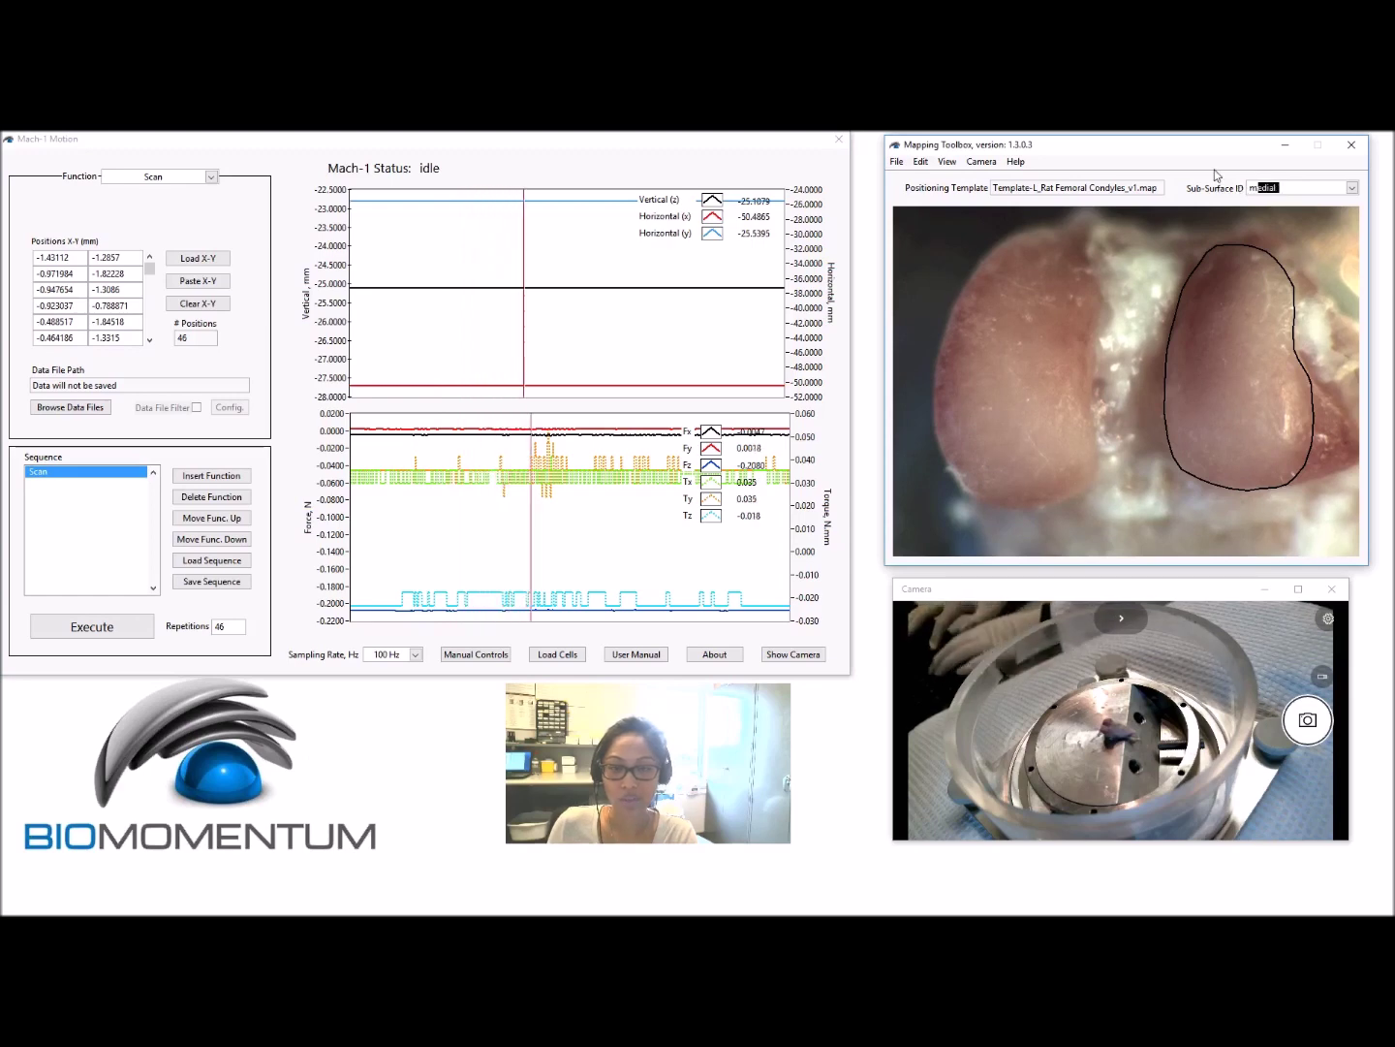
# - Set Sub-Surface ID to medial and begin tracing the left condyle's outer edge
pyautogui.write('medial')
pyautogui.press('Return')
pyautogui.click(921, 161)
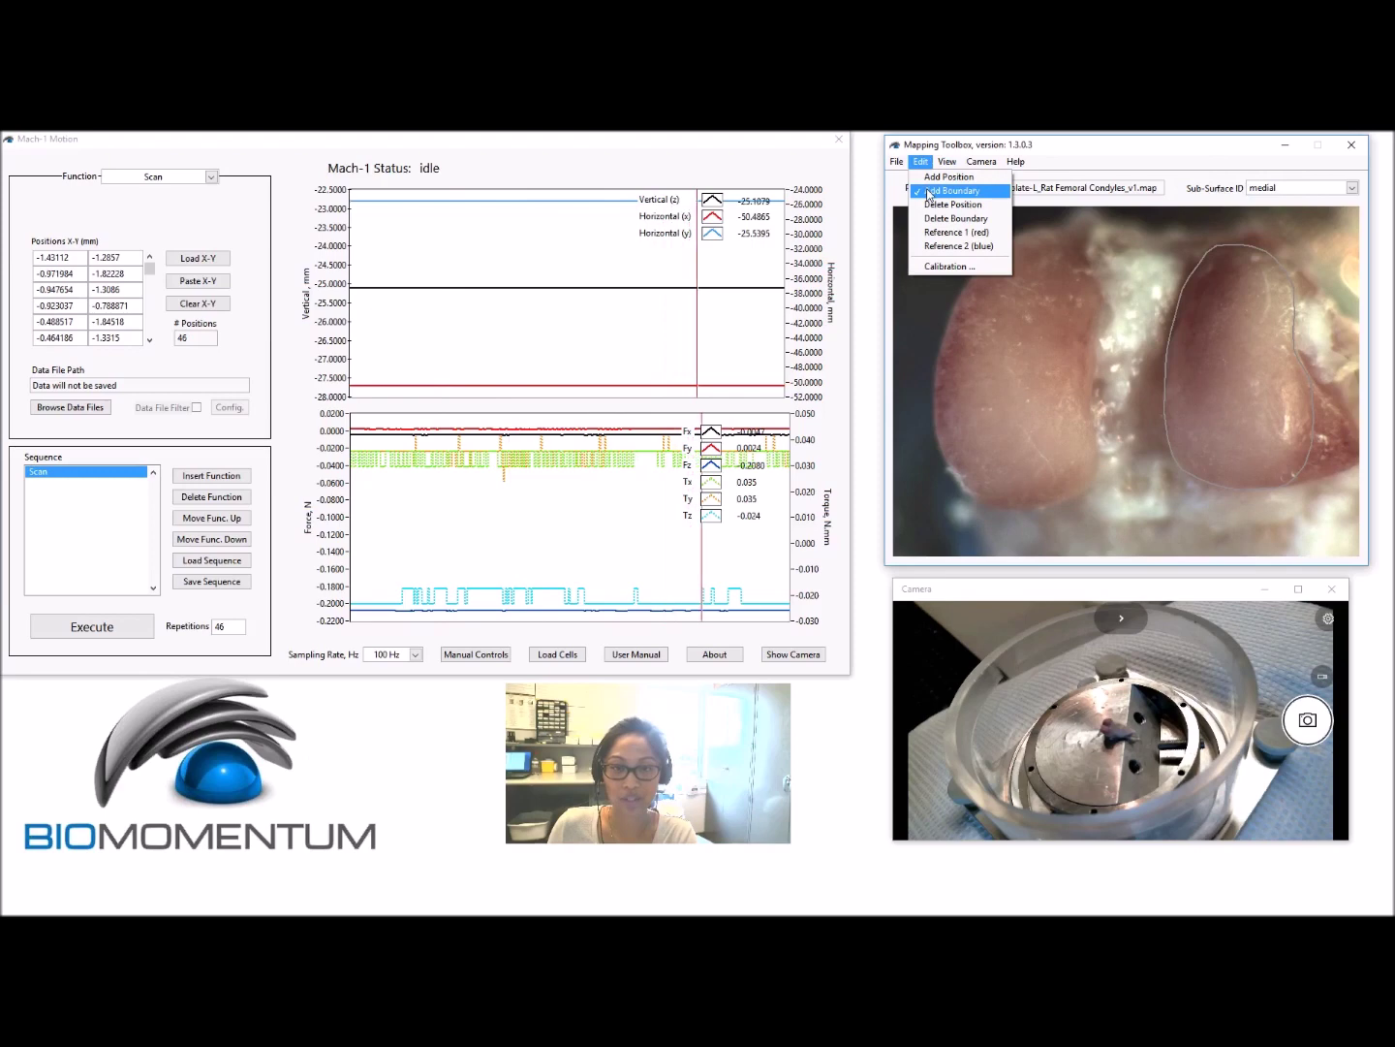
pyautogui.click(952, 190)
pyautogui.moveTo(934, 435); pyautogui.dragTo(938, 368)
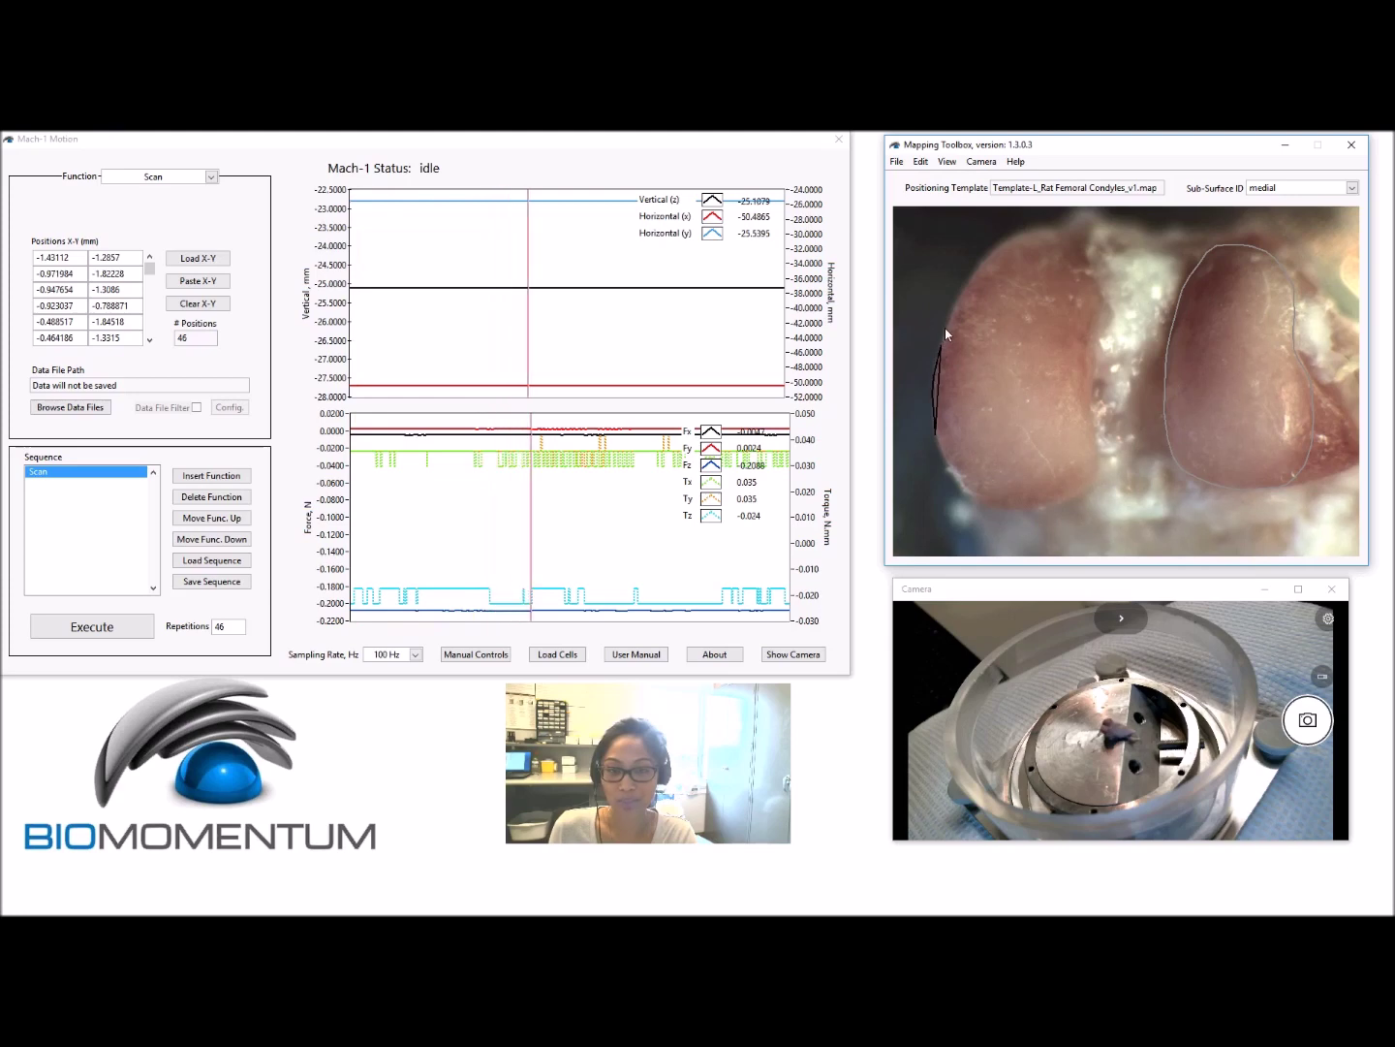
pyautogui.moveTo(956, 314)
pyautogui.mouseDown()
pyautogui.moveTo(1006, 236)
pyautogui.moveTo(1055, 228)
pyautogui.moveTo(1086, 252)
pyautogui.moveTo(1100, 284)
pyautogui.moveTo(1098, 466)
pyautogui.moveTo(1077, 499)
pyautogui.mouseUp()
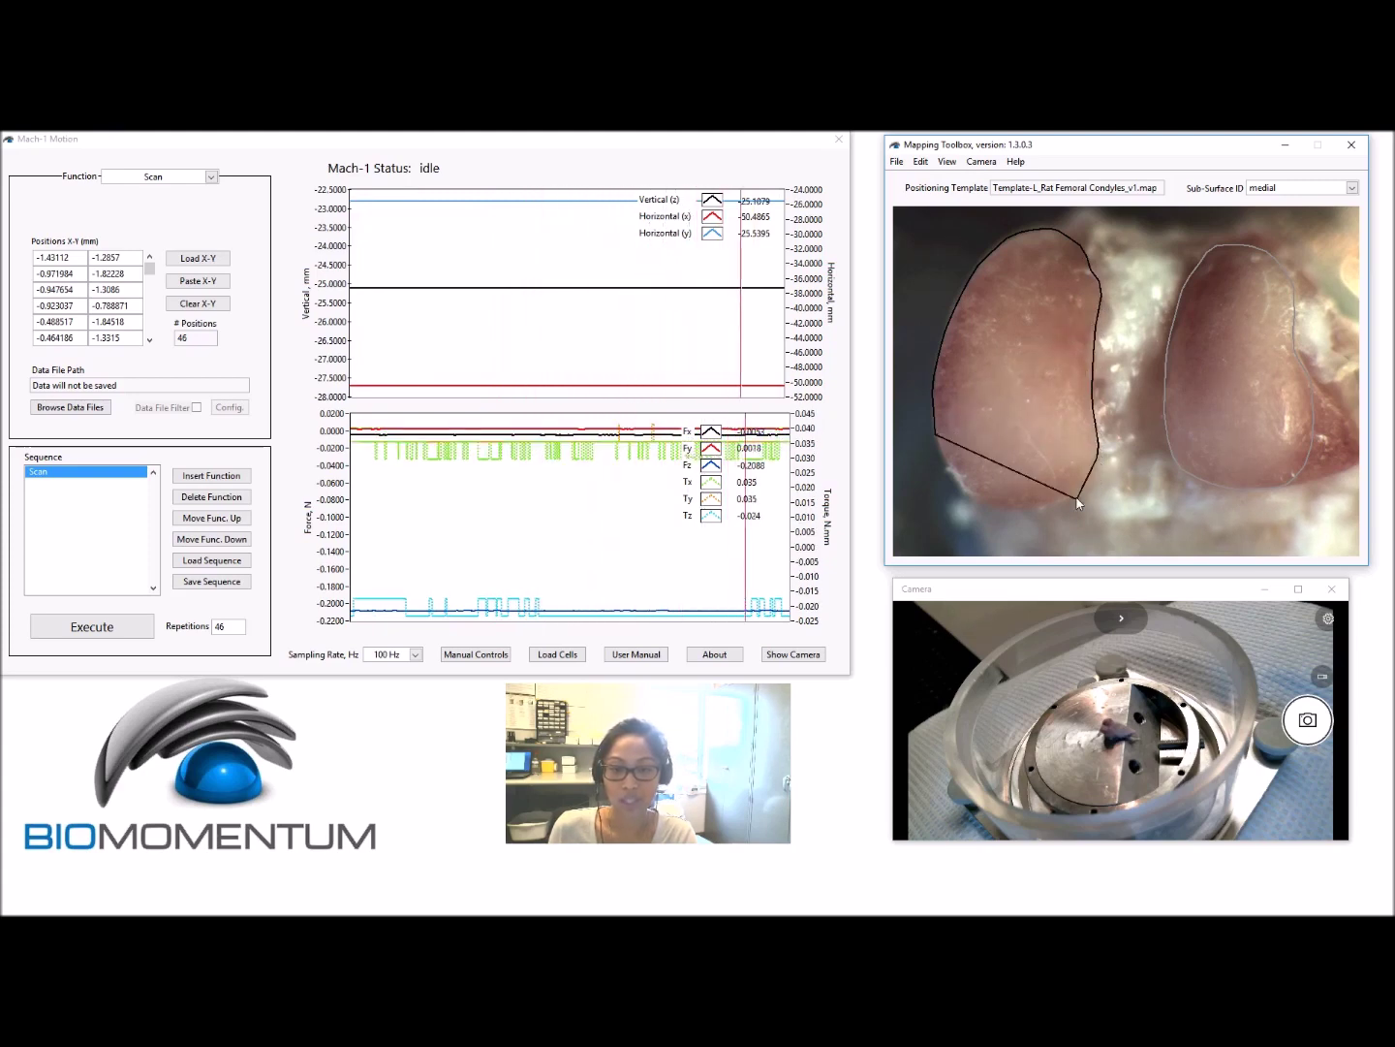
# - Delete the stray bottom boundary point and resume adding points at the left condyle's lower edge
pyautogui.click(921, 162)
pyautogui.click(955, 218)
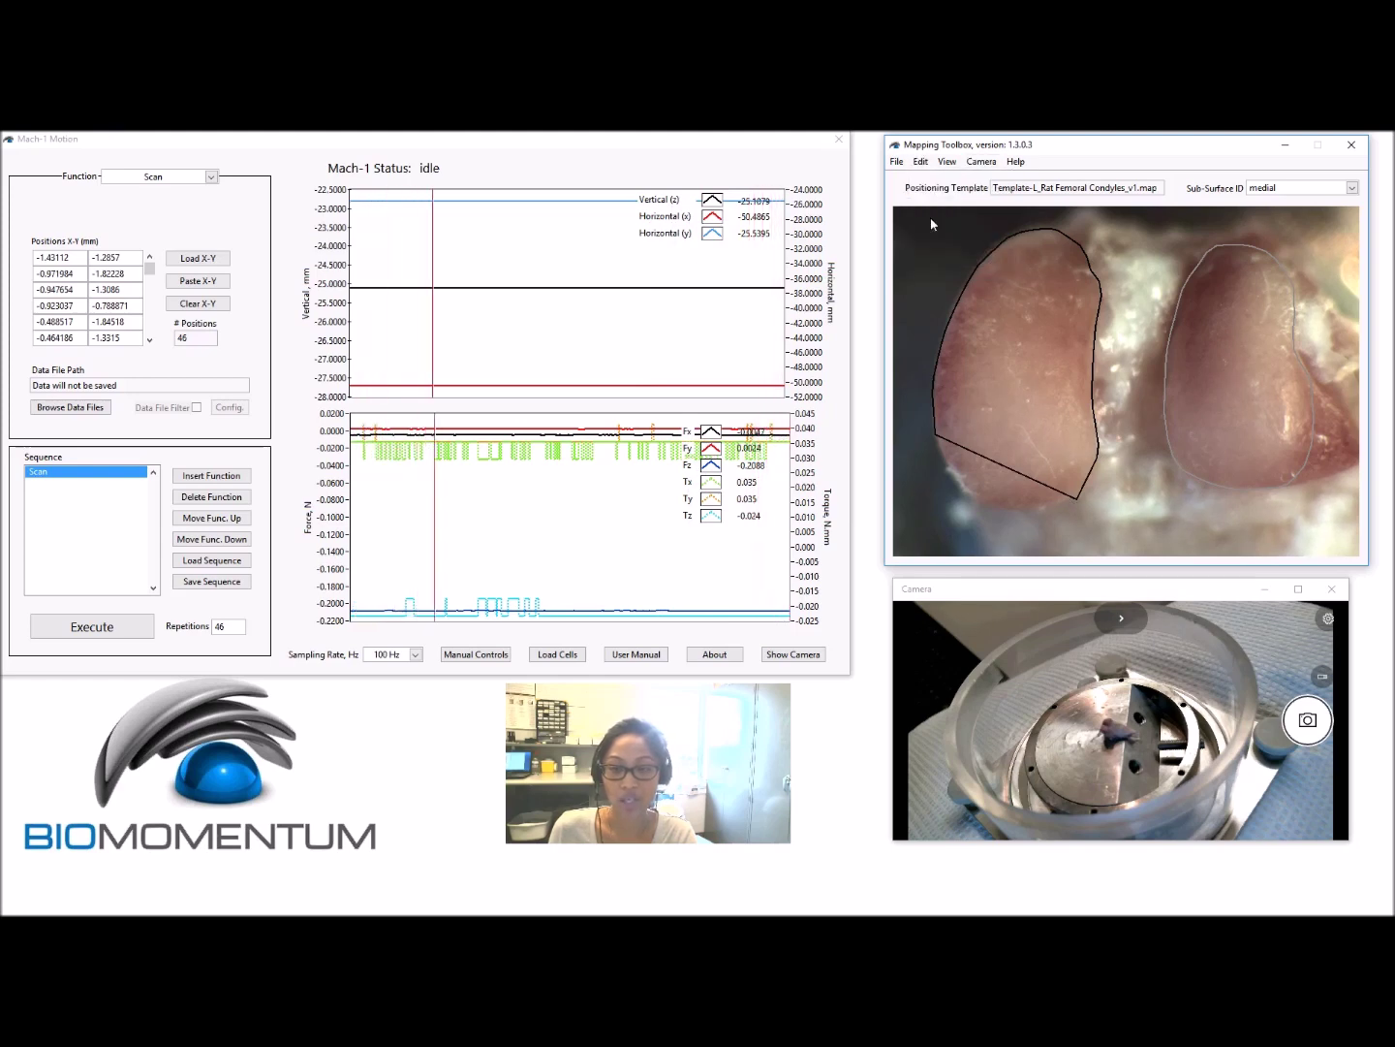
pyautogui.click(1078, 501)
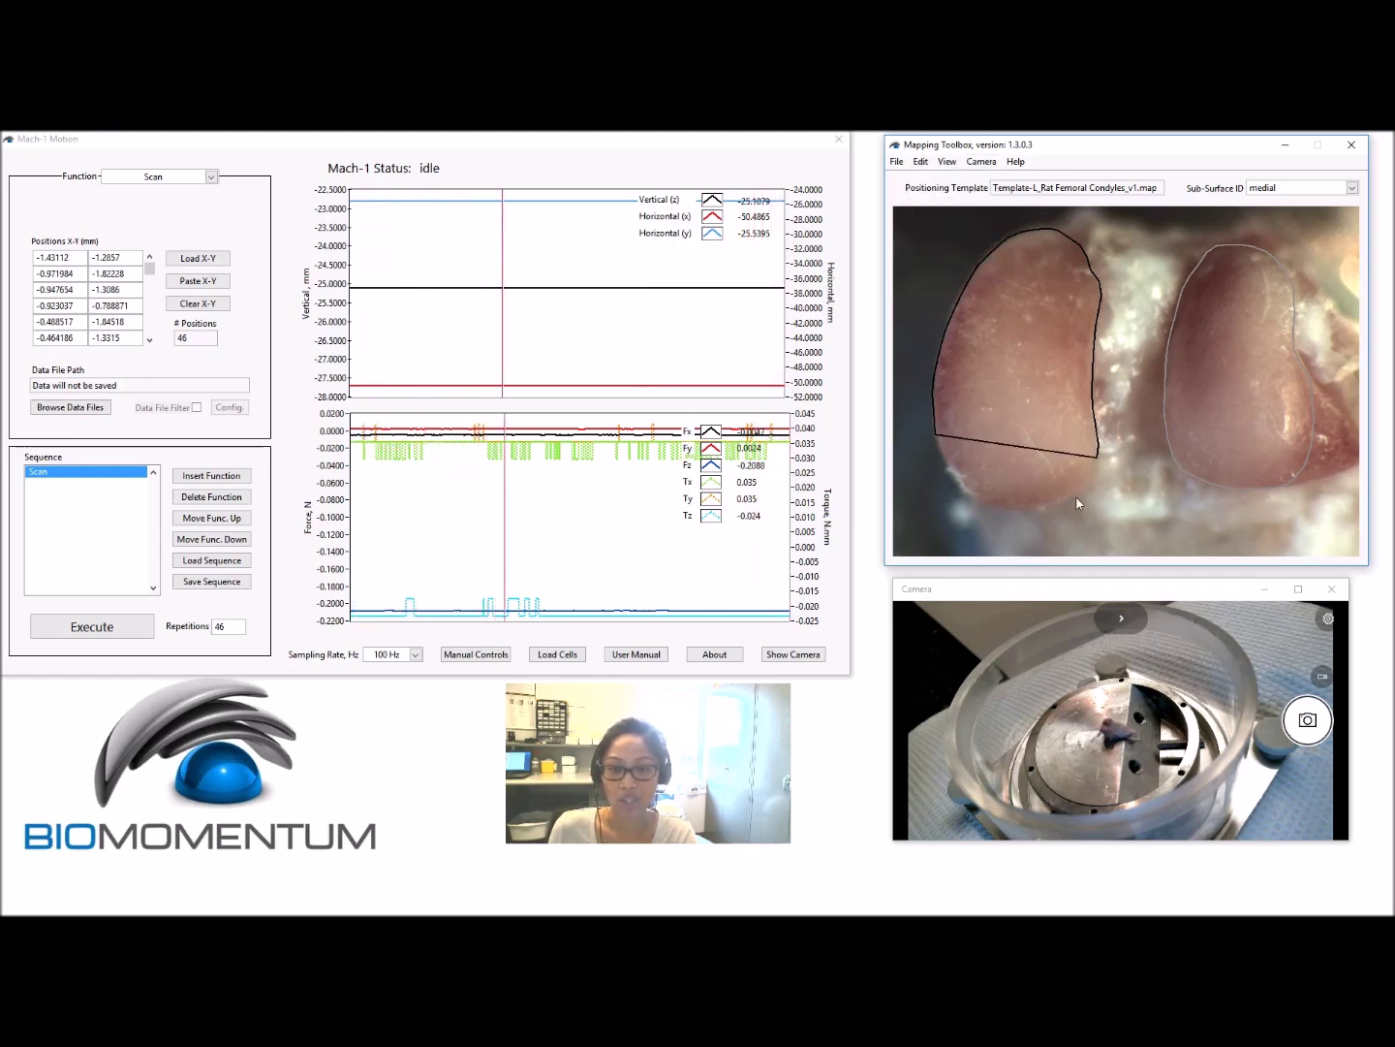
pyautogui.click(921, 162)
pyautogui.click(945, 196)
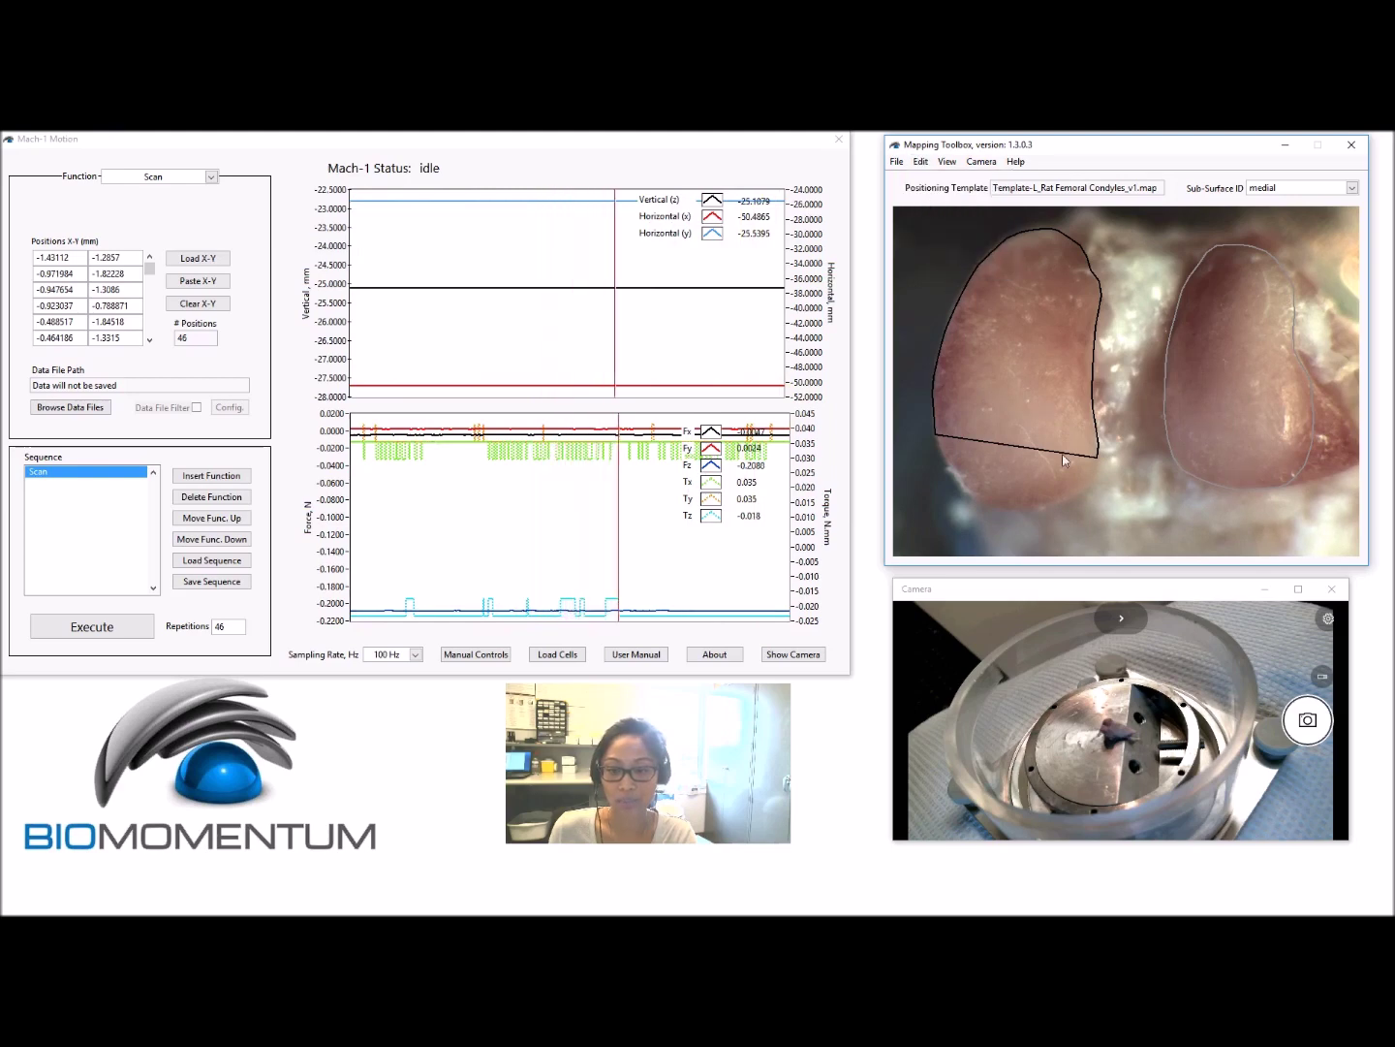
pyautogui.click(1096, 468)
pyautogui.click(1086, 483)
pyautogui.click(1075, 491)
# - Continue the medial boundary along the condyle's bottom to the lower-left edge
pyautogui.click(1063, 502)
pyautogui.click(1051, 504)
pyautogui.click(1035, 508)
pyautogui.click(1015, 510)
pyautogui.click(973, 498)
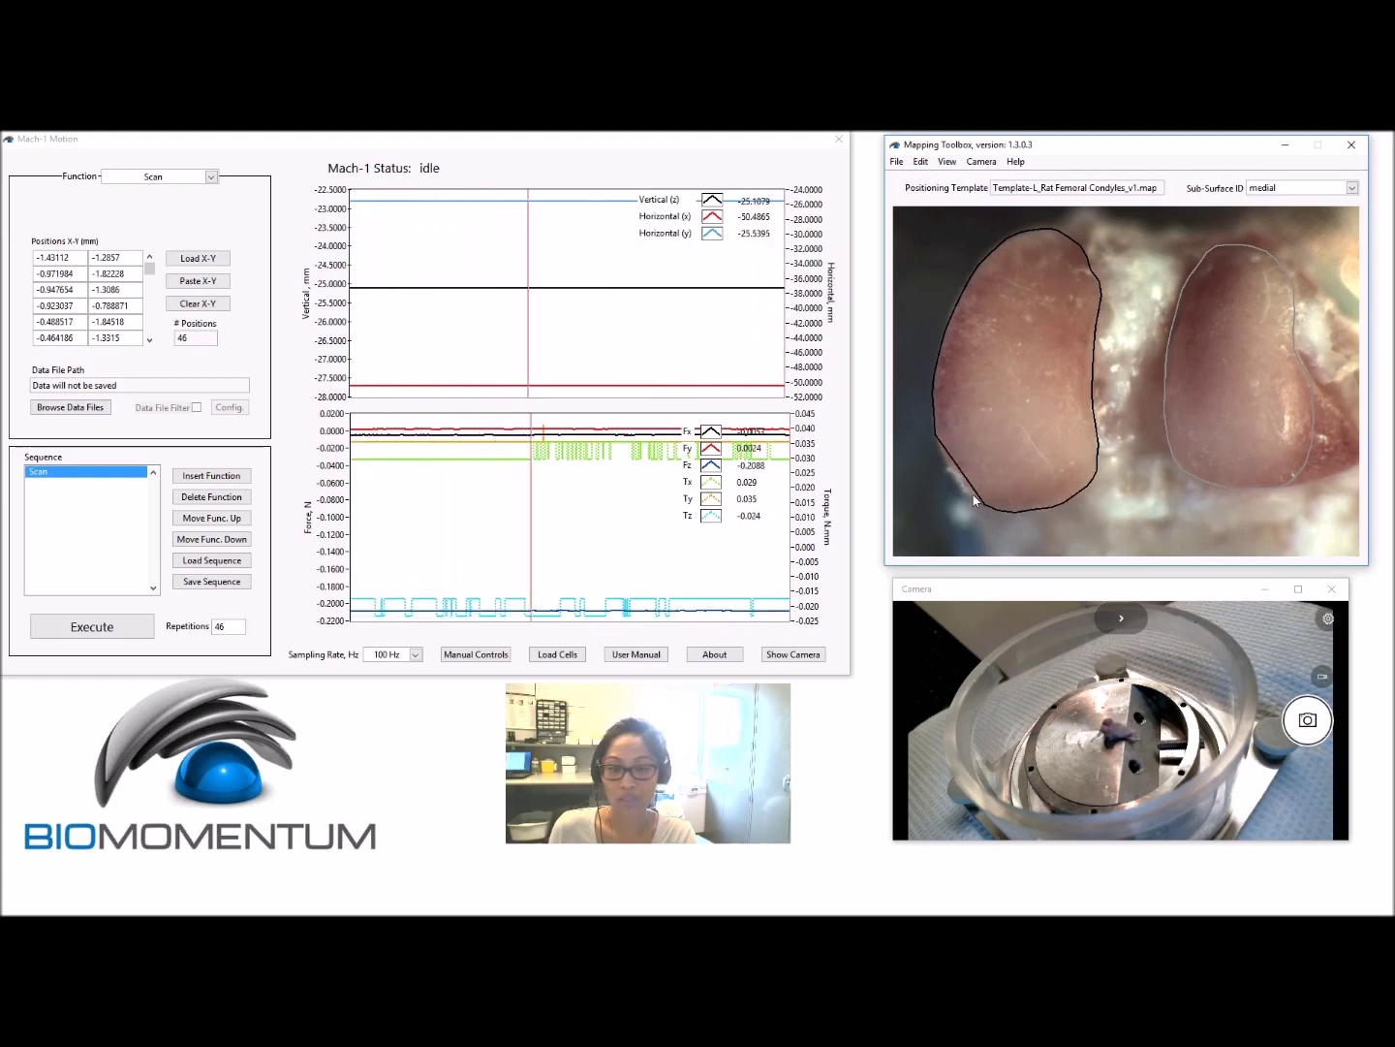
pyautogui.click(943, 461)
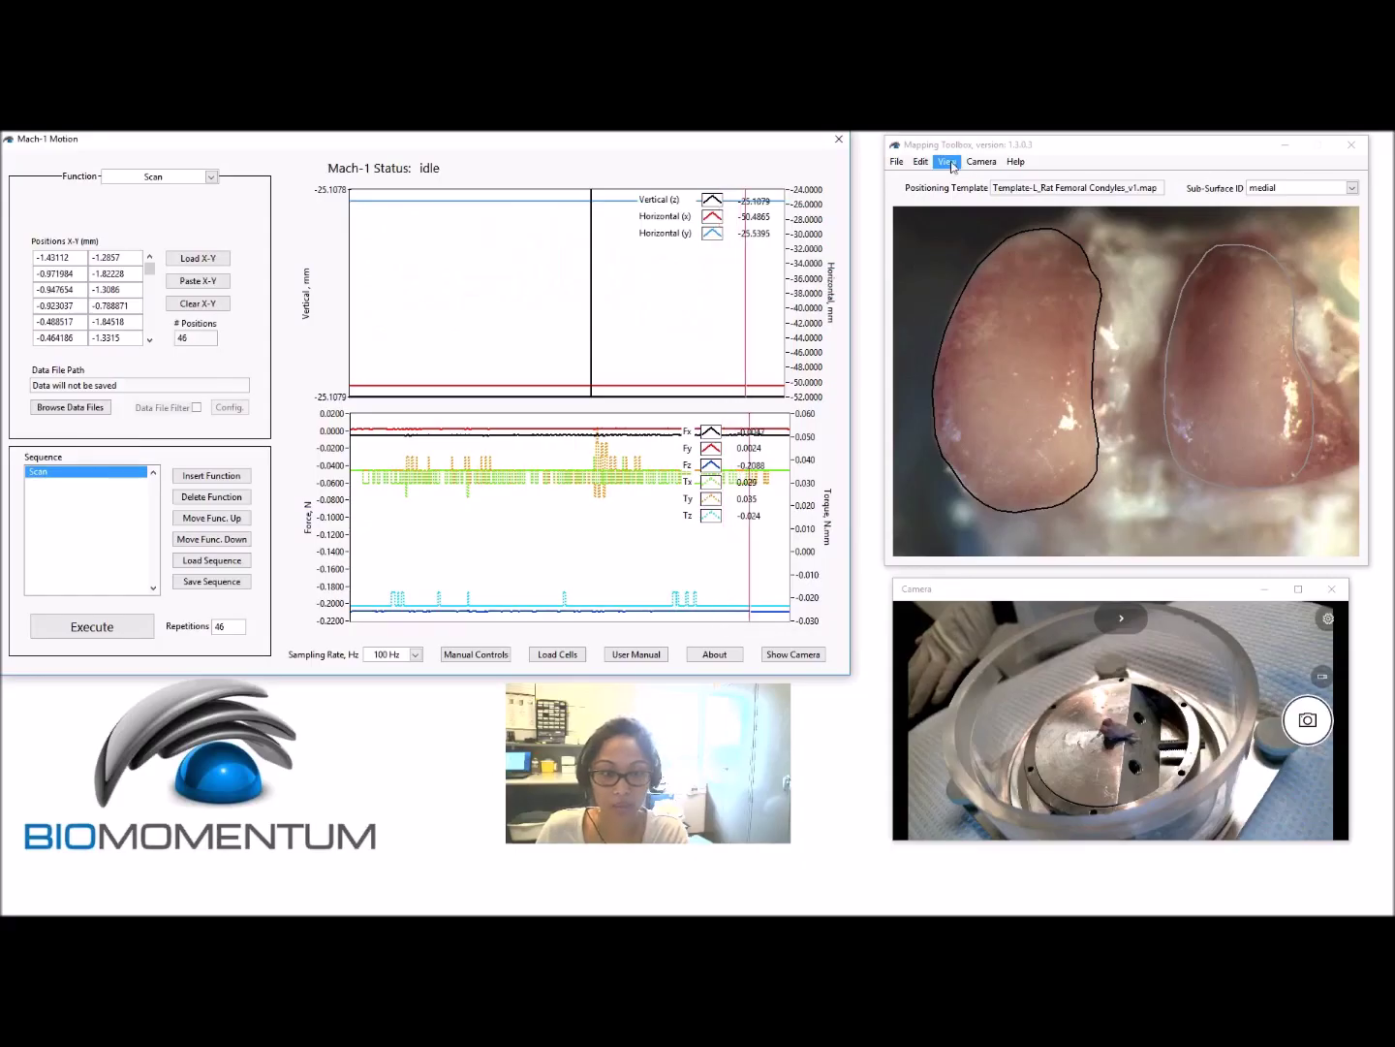
# - Apply a Table-style grid of 16 columns by 13 rows over the condyle image
pyautogui.click(947, 161)
pyautogui.click(957, 178)
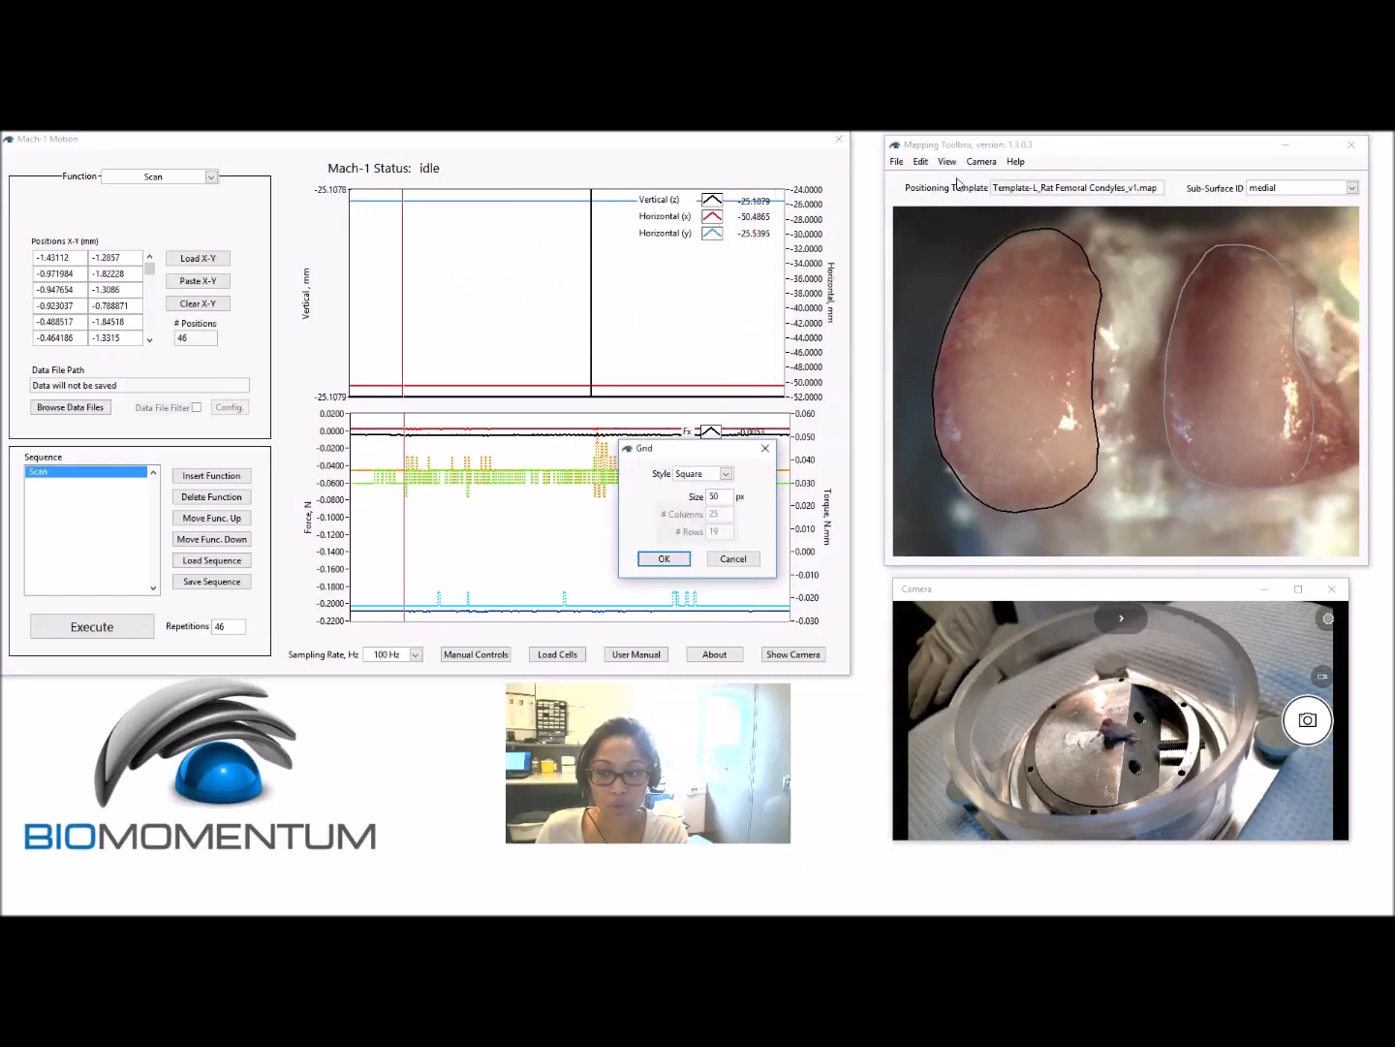
pyautogui.click(726, 474)
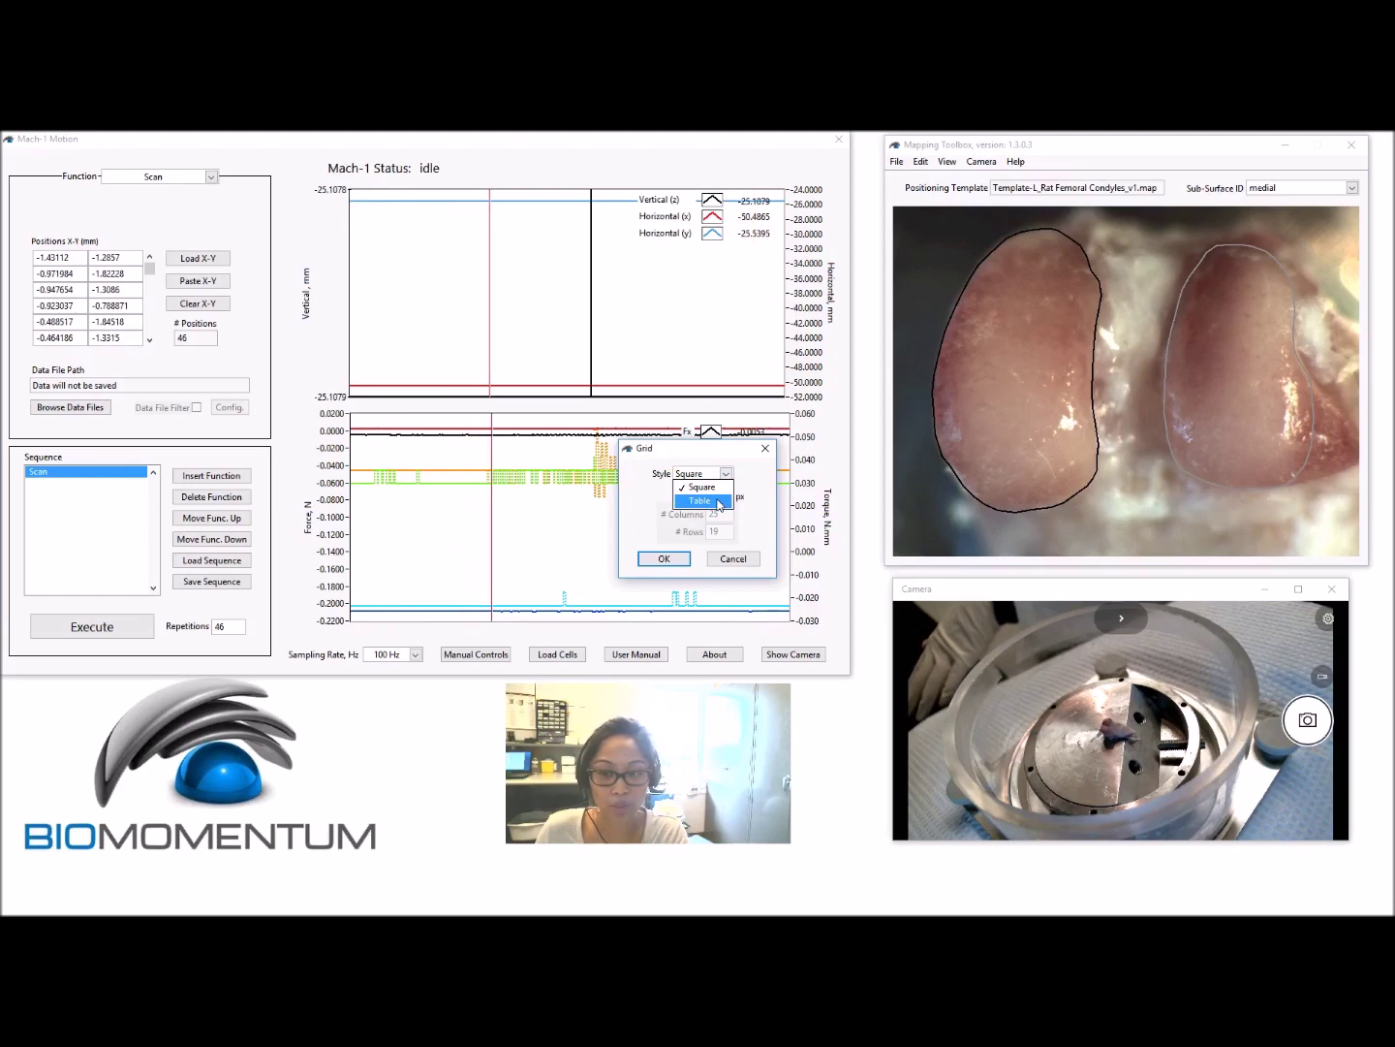
pyautogui.click(718, 501)
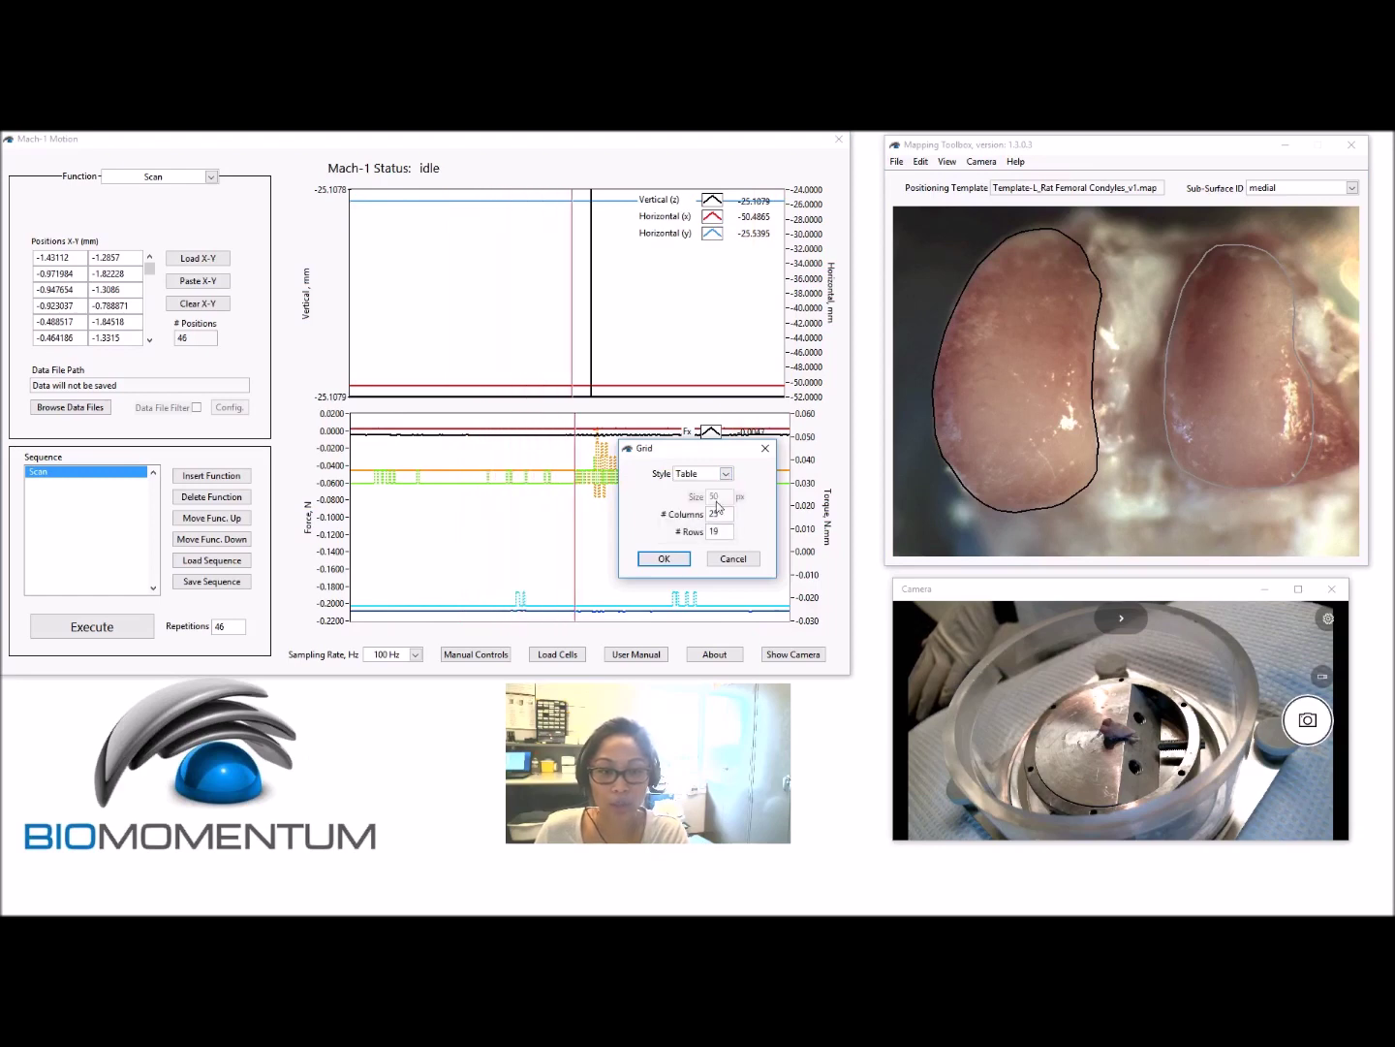
pyautogui.doubleClick(717, 515)
pyautogui.write('16')
pyautogui.press('Tab')
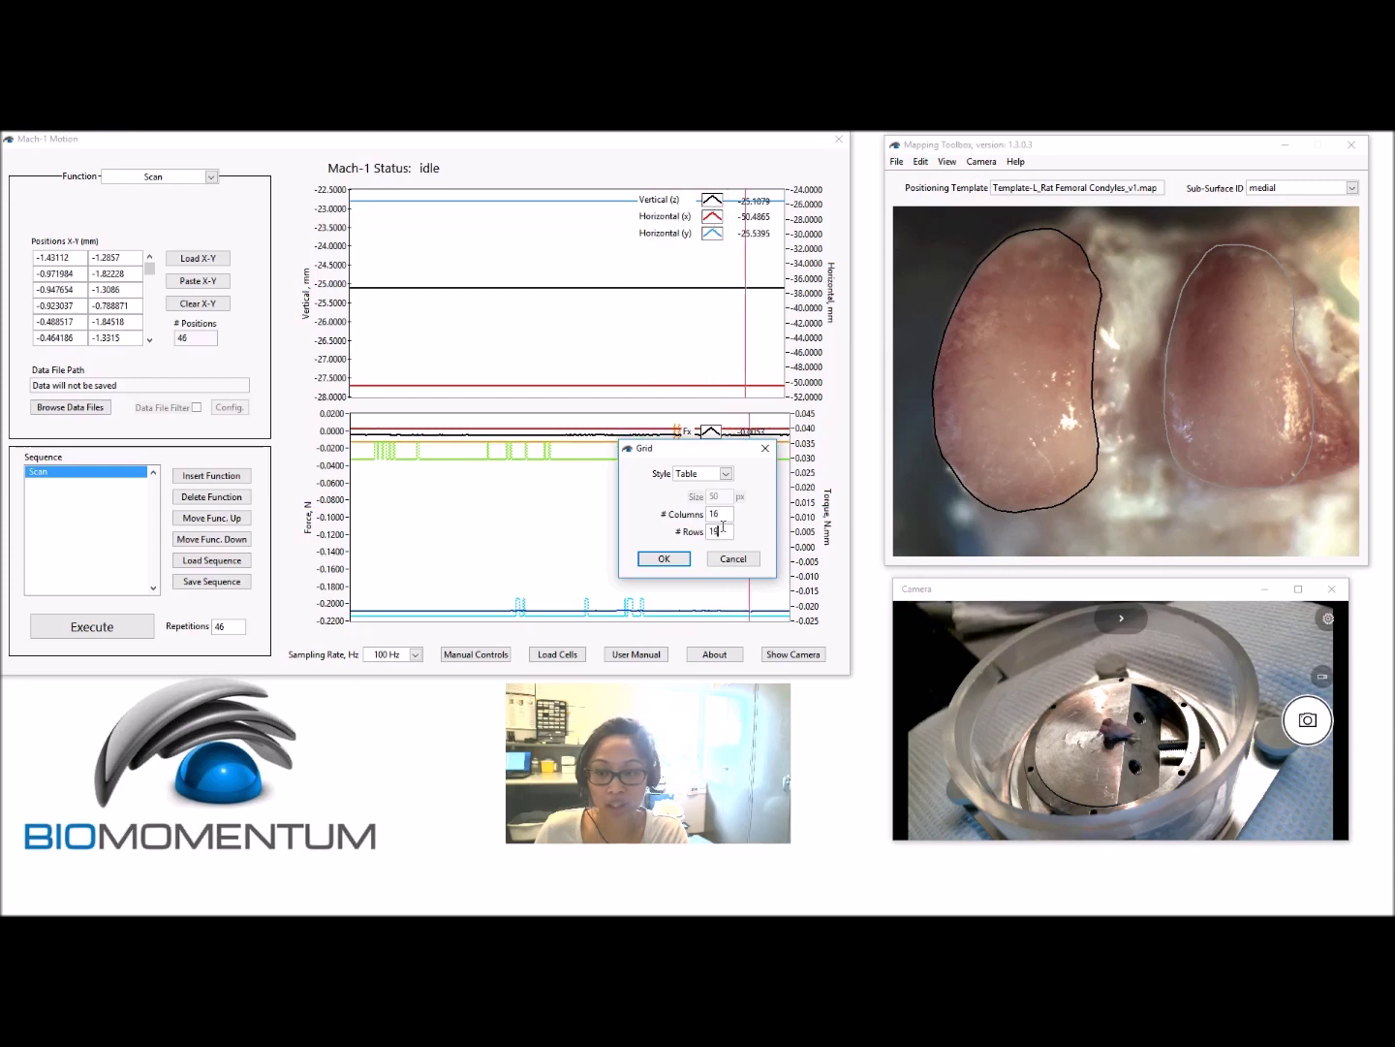
pyautogui.write('13')
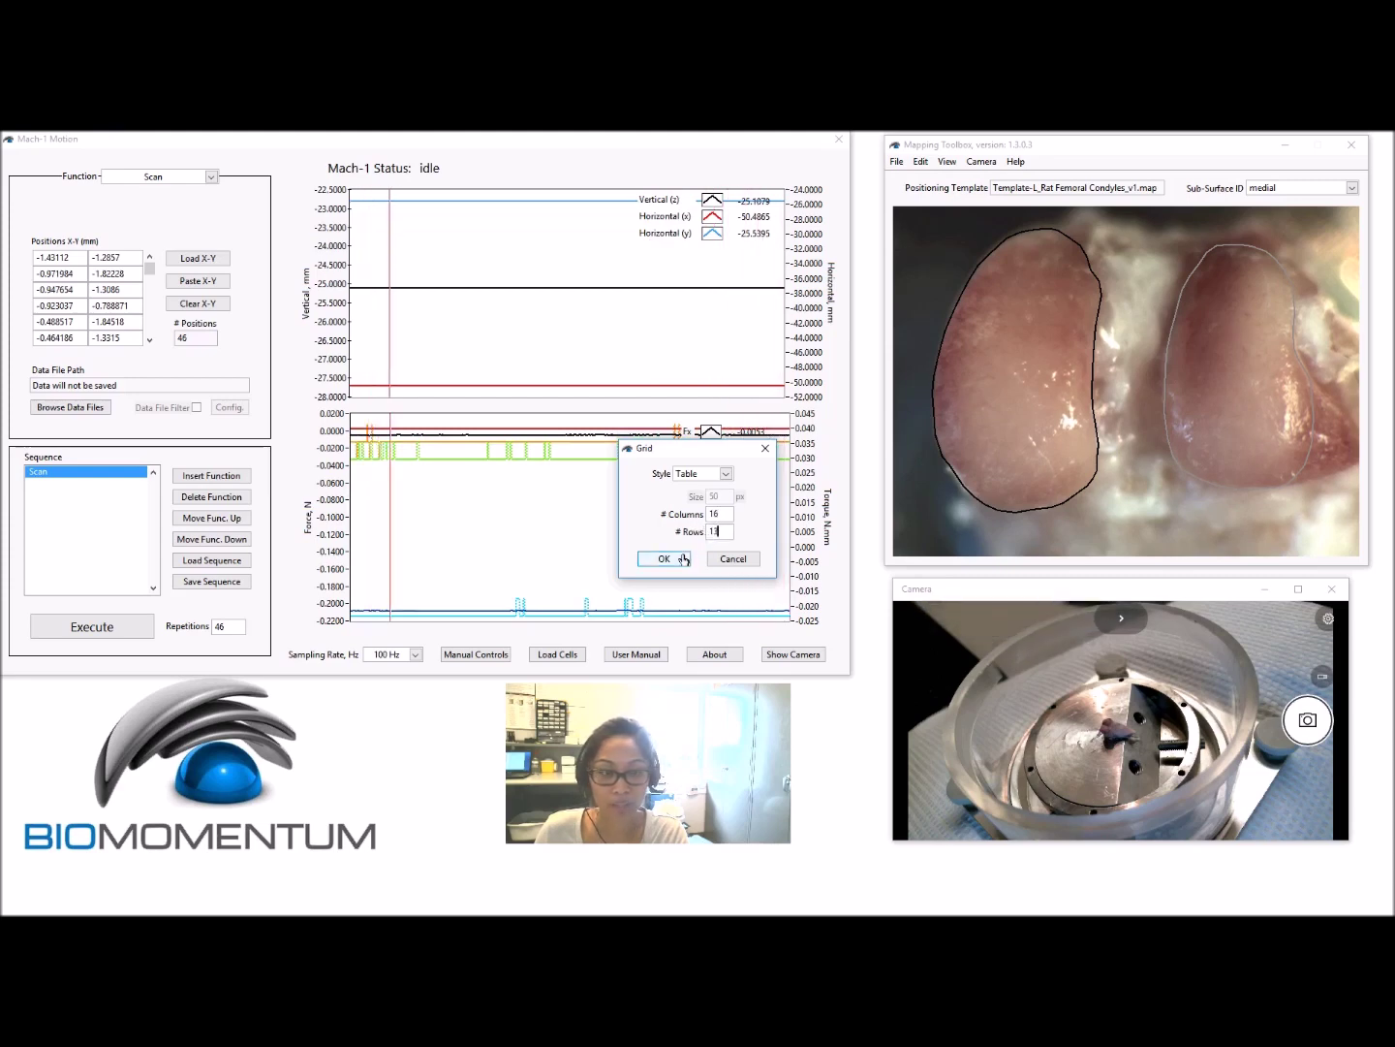
pyautogui.click(665, 559)
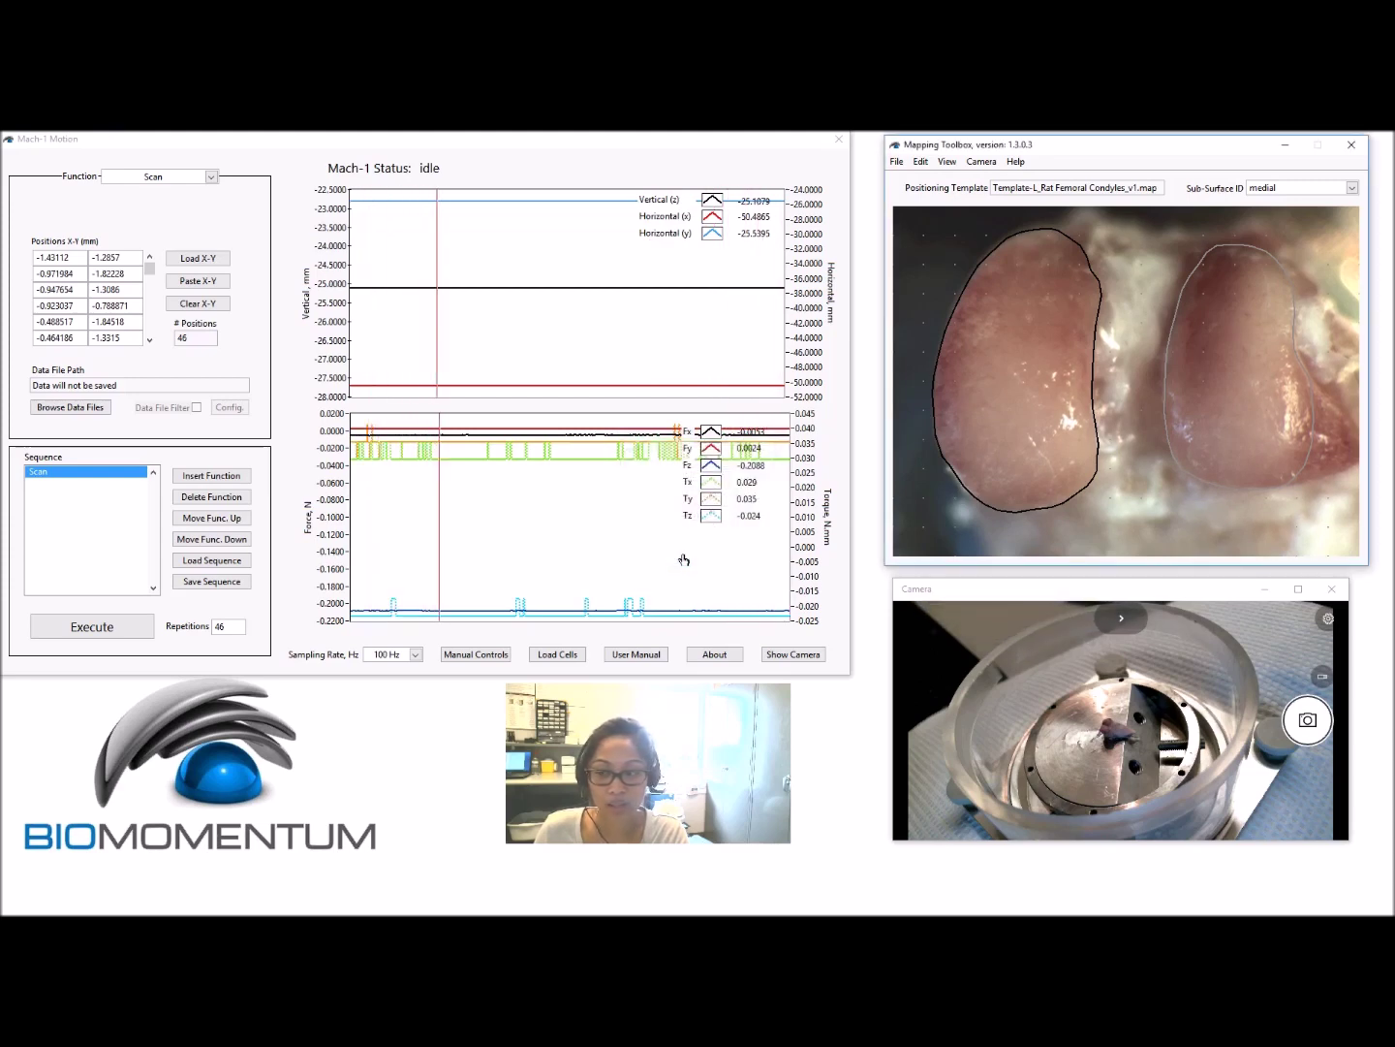
# - In Add Position mode with sub-surface lateral, place the first lateral position and show position IDs
pyautogui.click(925, 162)
pyautogui.click(926, 162)
pyautogui.click(1353, 188)
pyautogui.click(1272, 195)
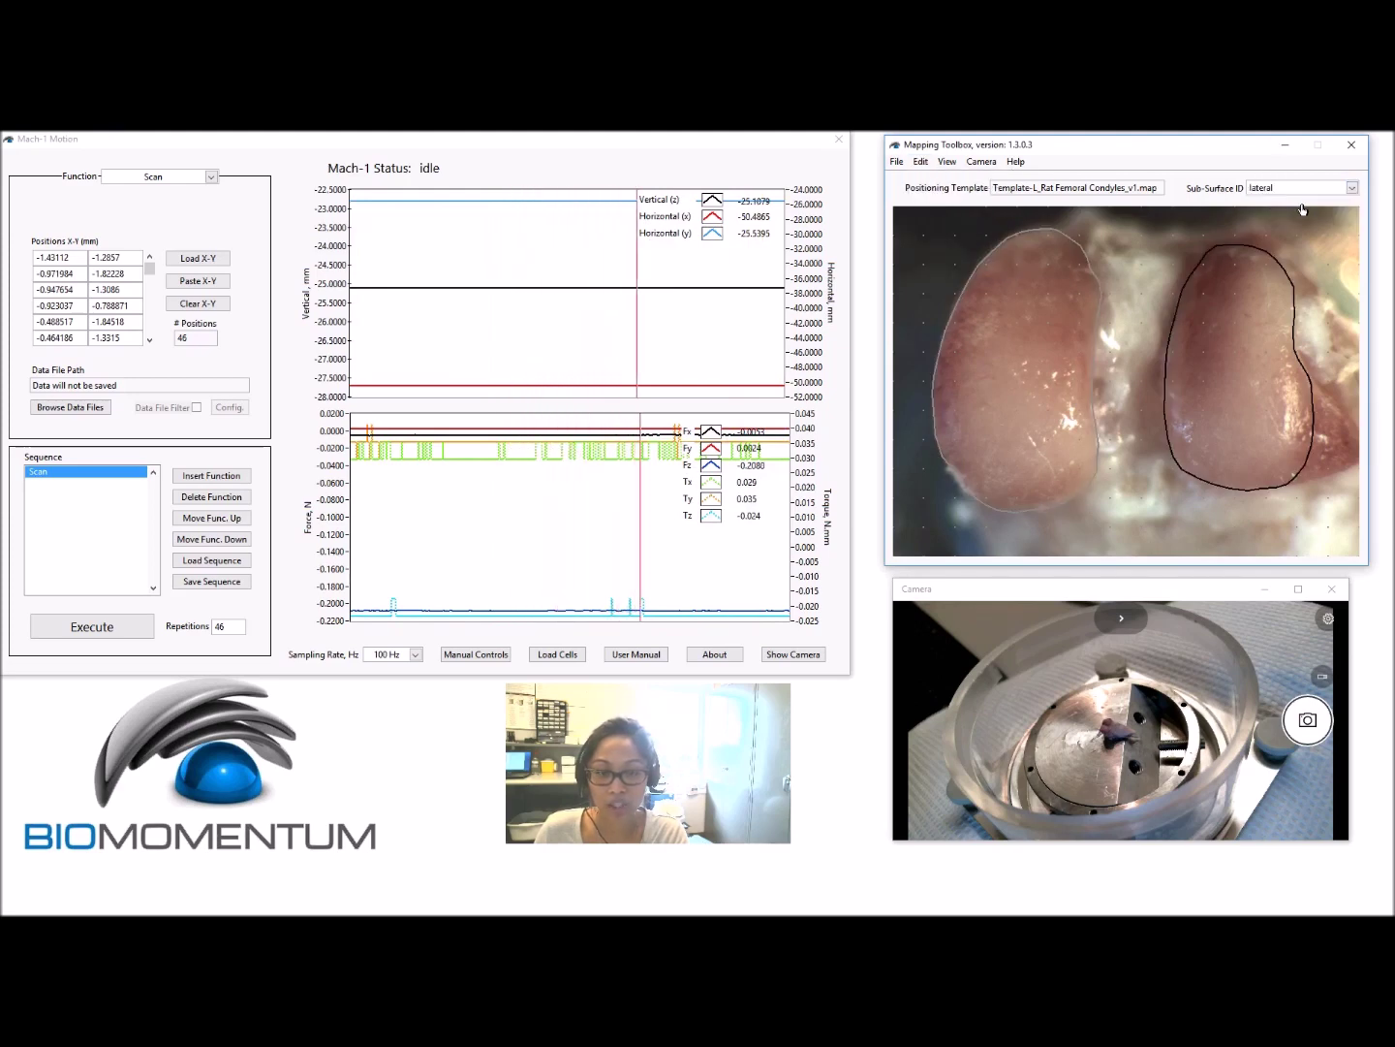
pyautogui.click(1234, 265)
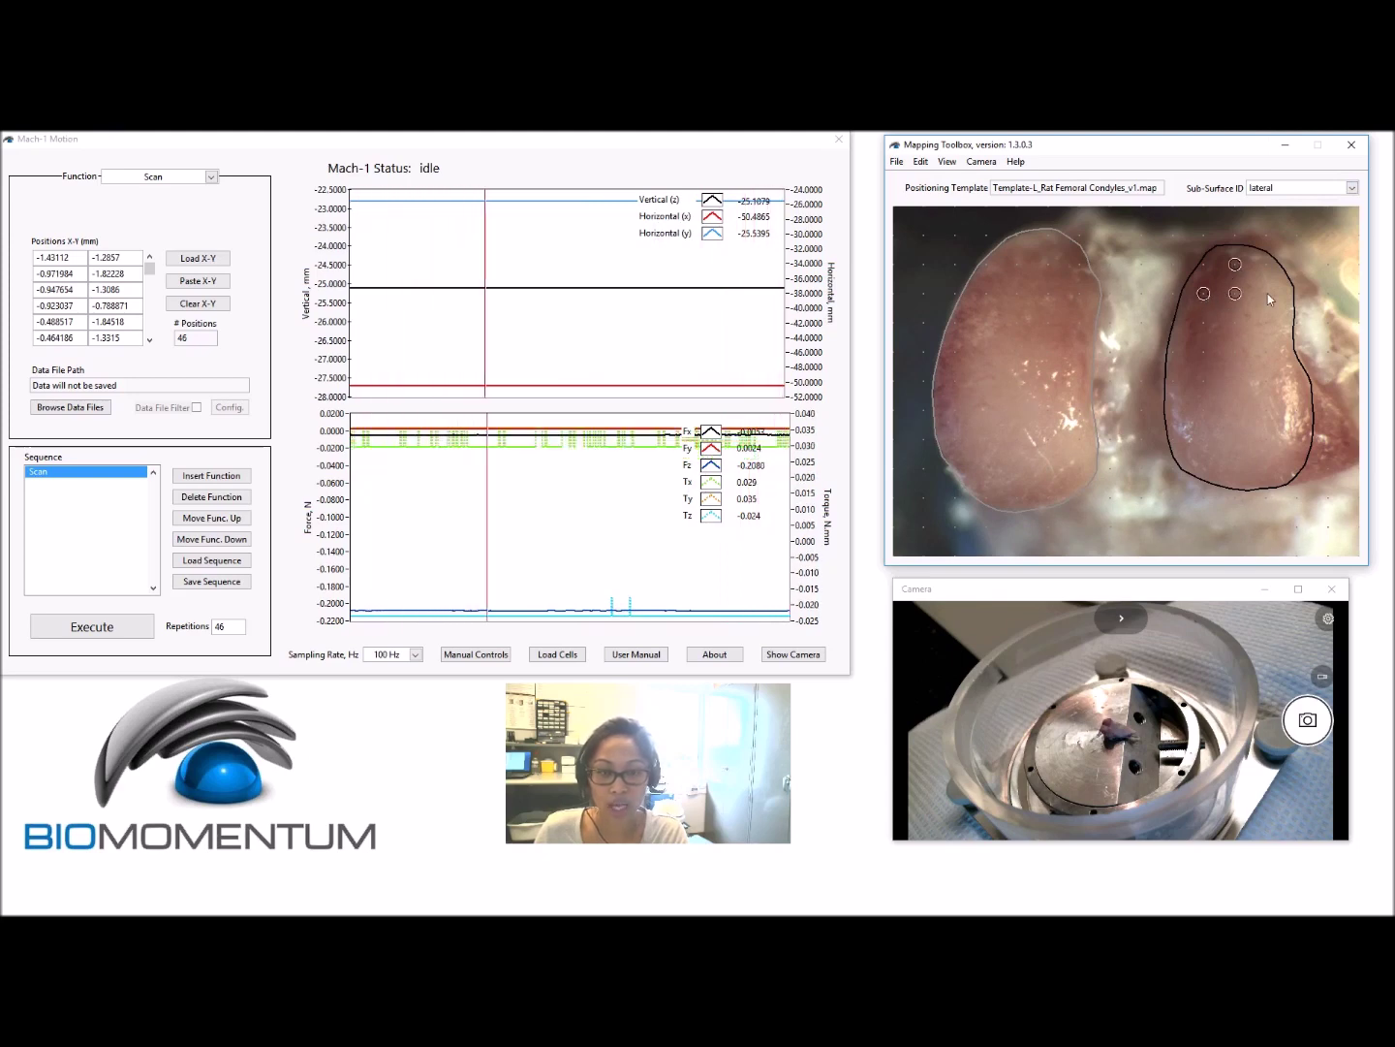
pyautogui.click(947, 161)
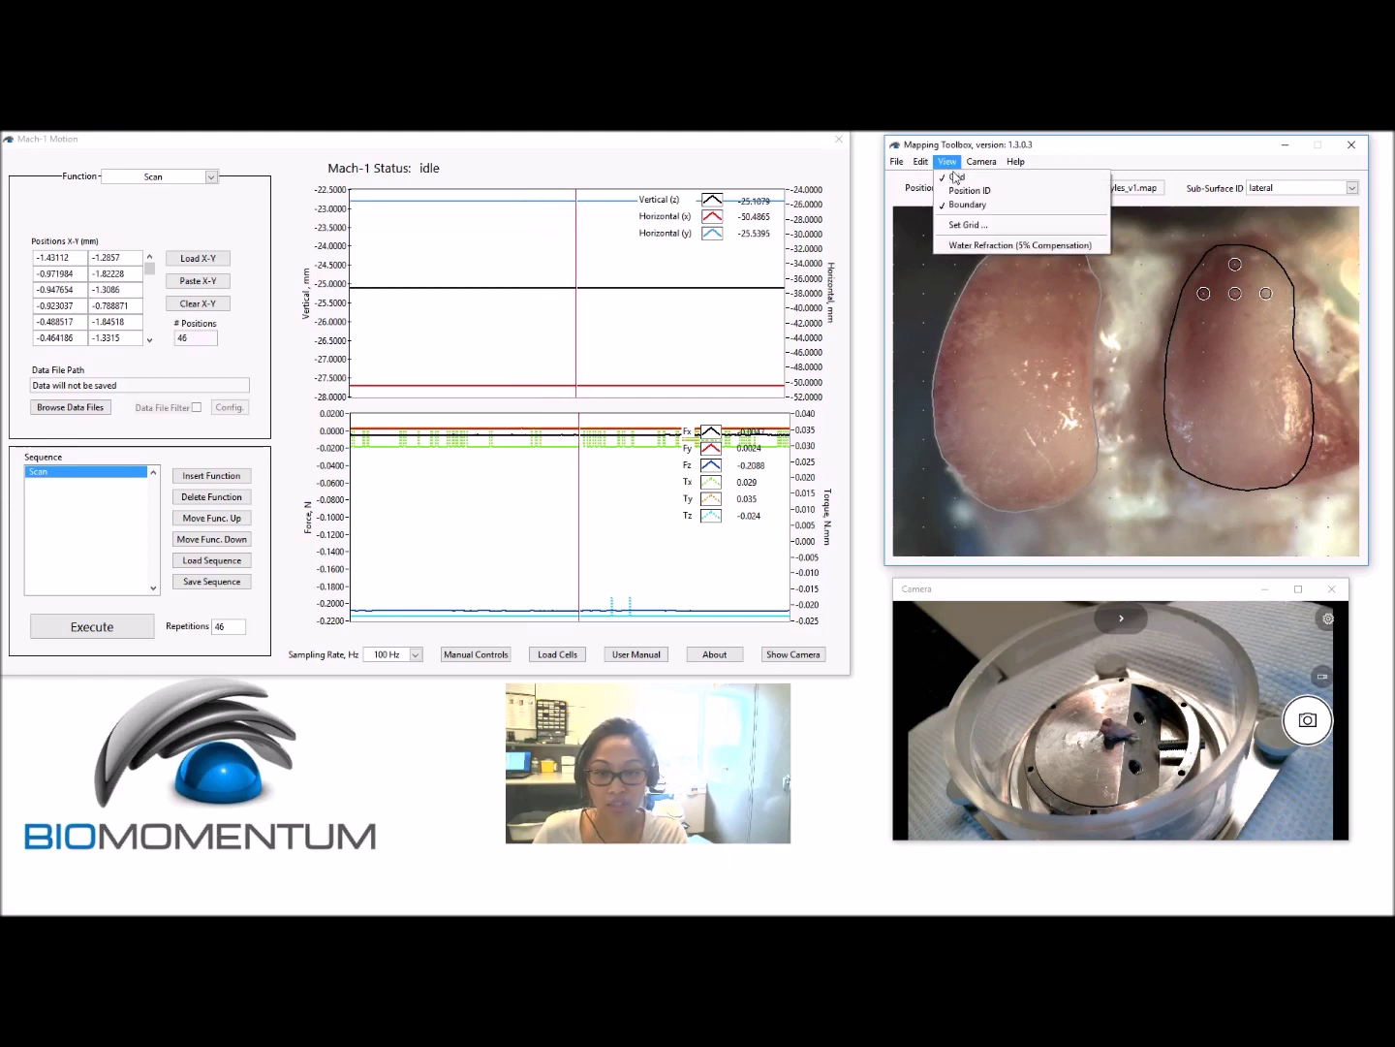
pyautogui.click(965, 195)
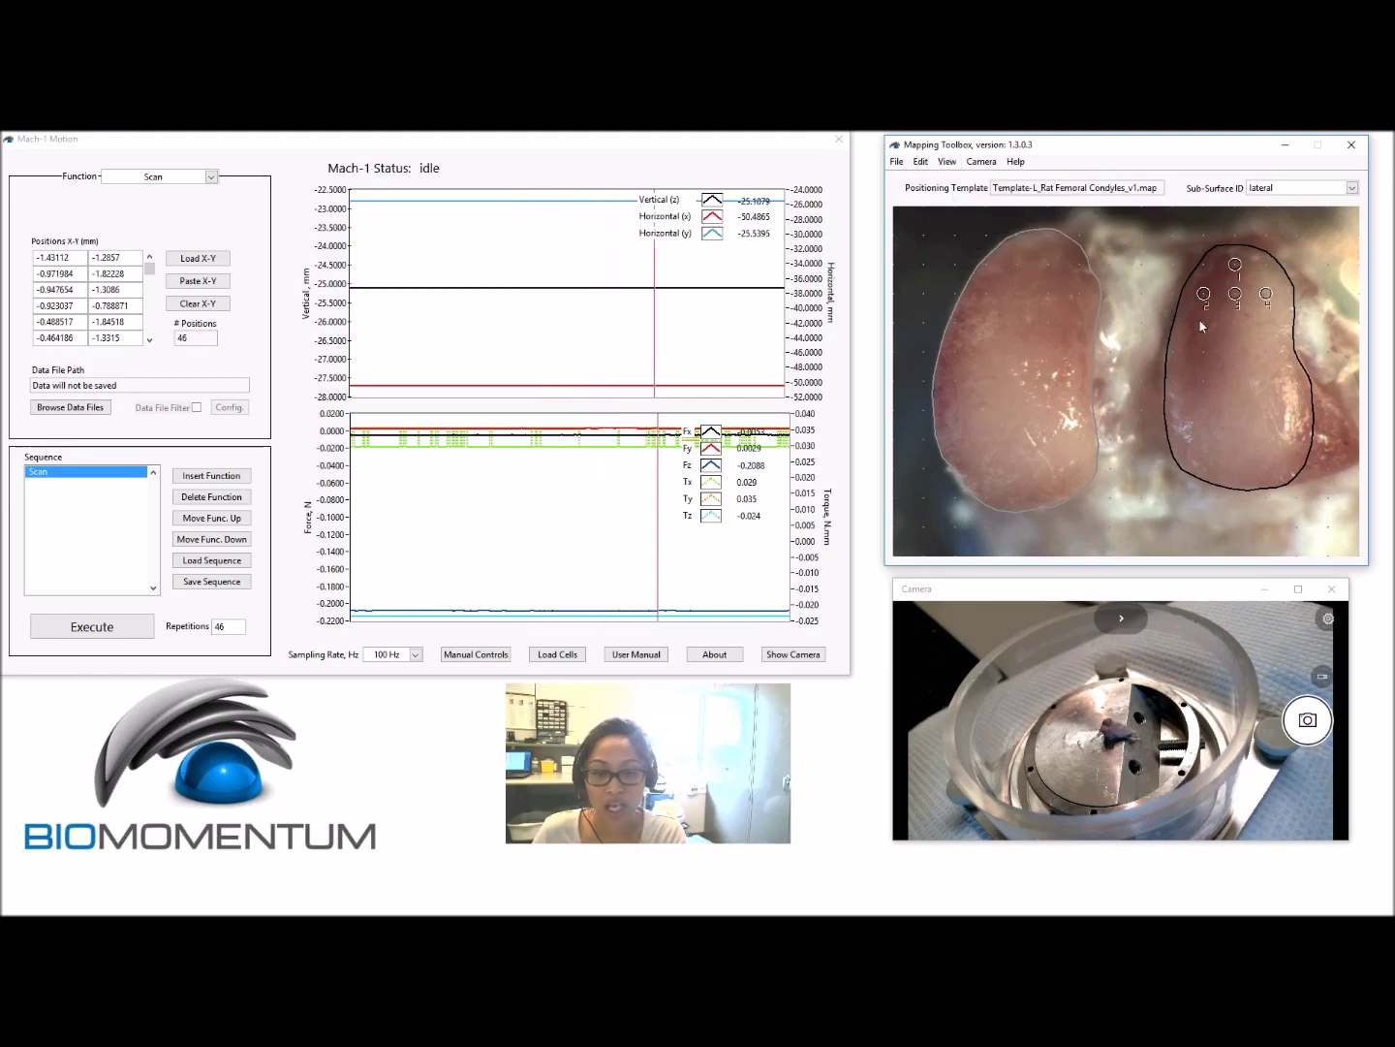
# - Add eight more grid-aligned positions in rows down the lateral condyle
pyautogui.click(1266, 322)
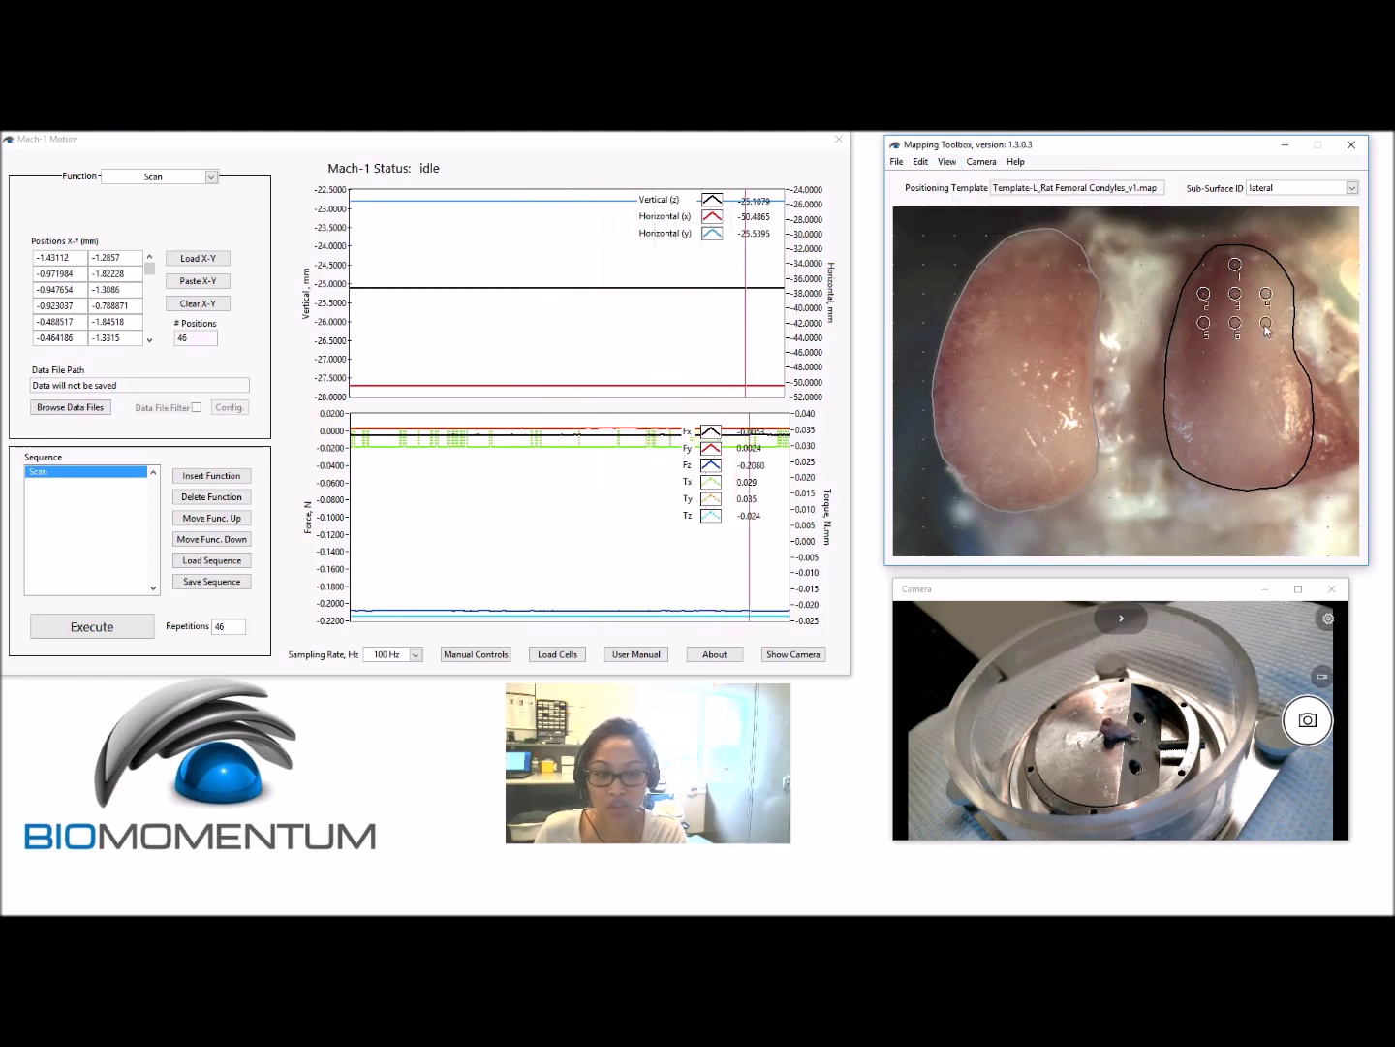
pyautogui.click(1204, 351)
pyautogui.click(1234, 351)
pyautogui.click(1265, 354)
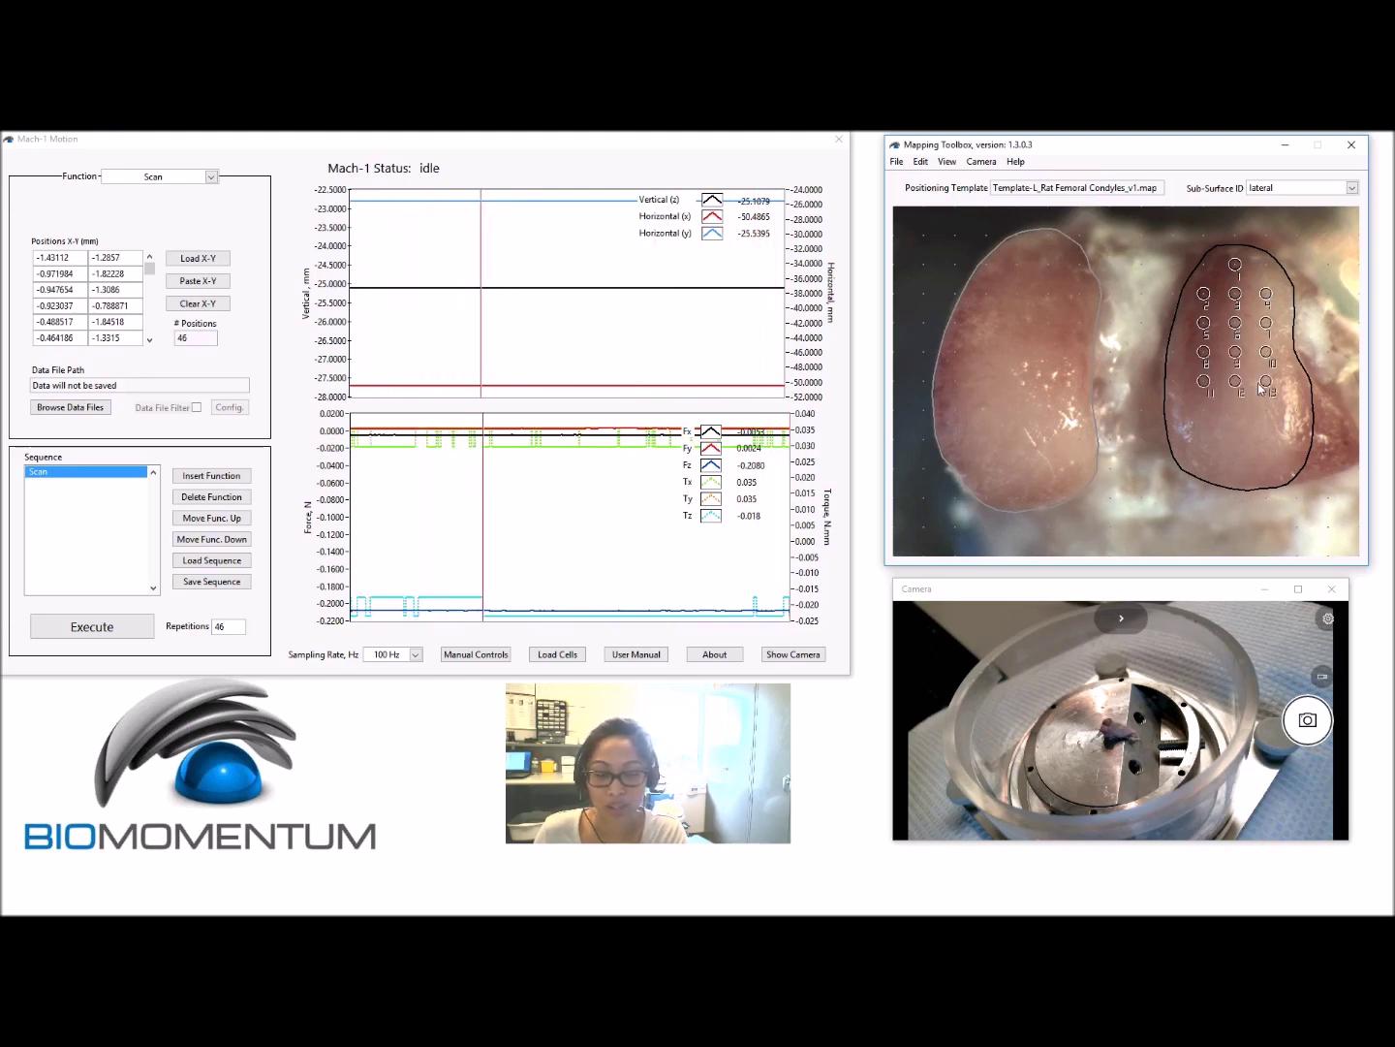
pyautogui.click(1203, 410)
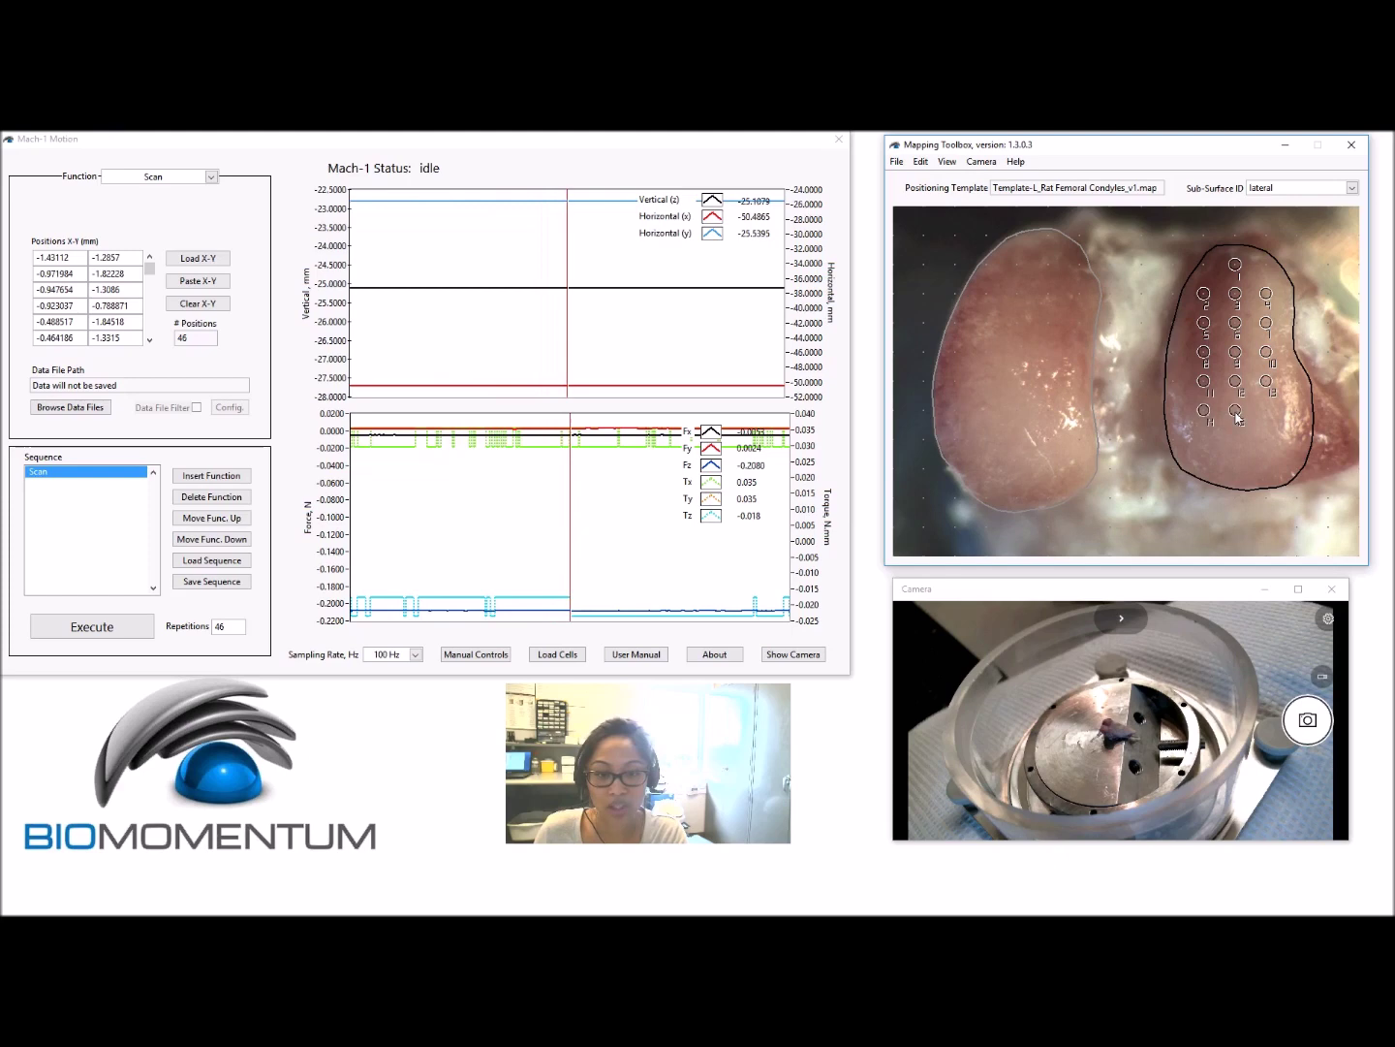
pyautogui.click(1203, 439)
pyautogui.click(1235, 439)
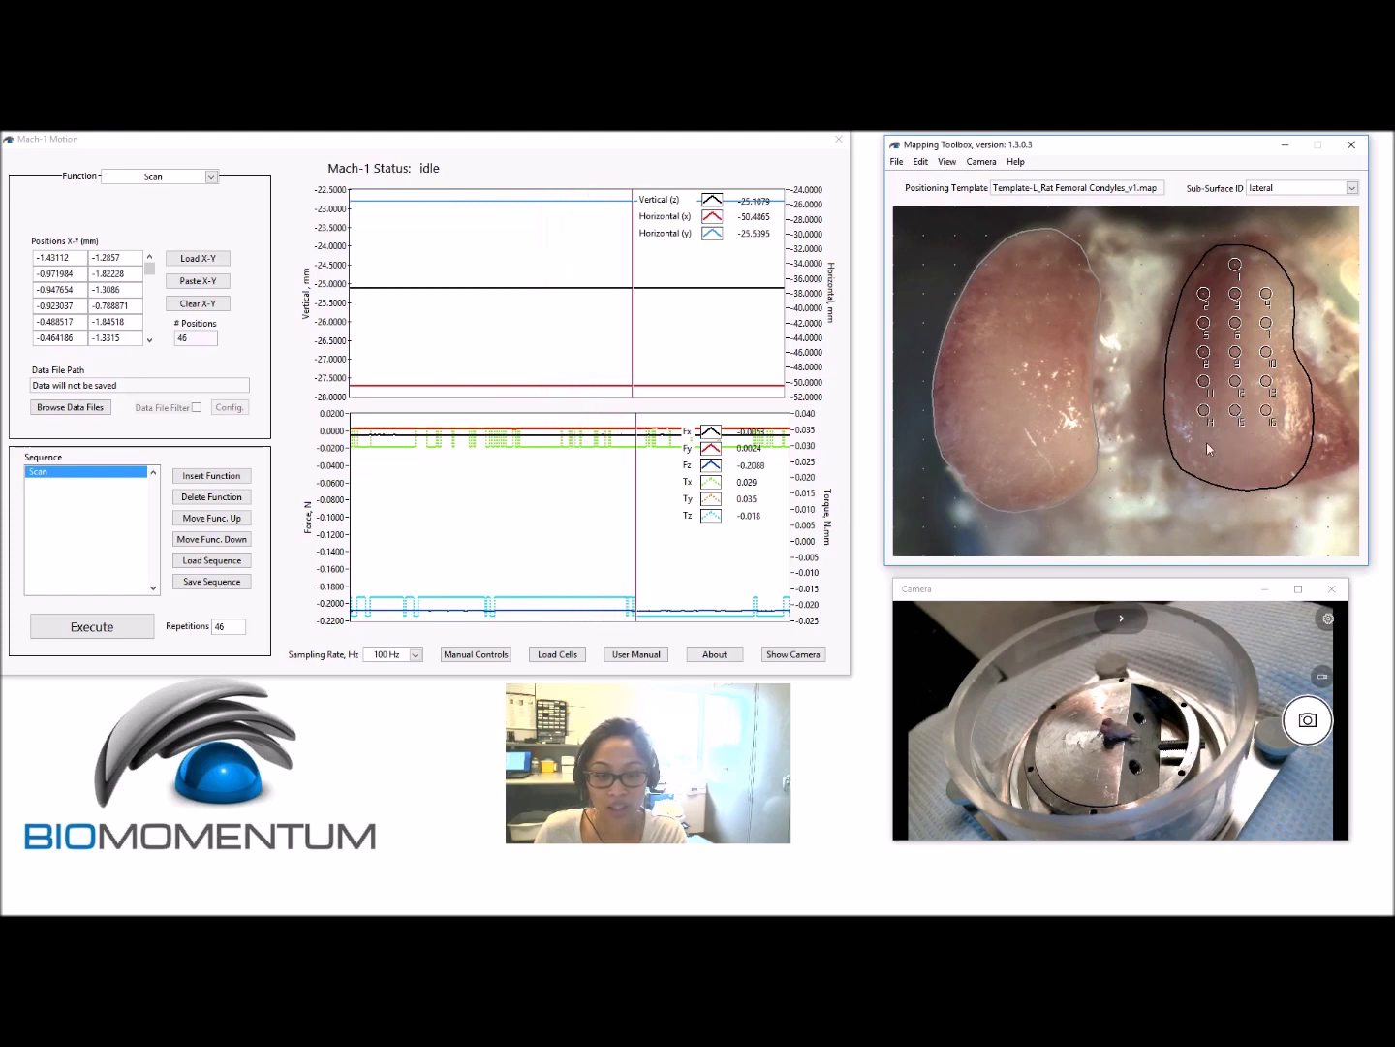
pyautogui.click(1266, 469)
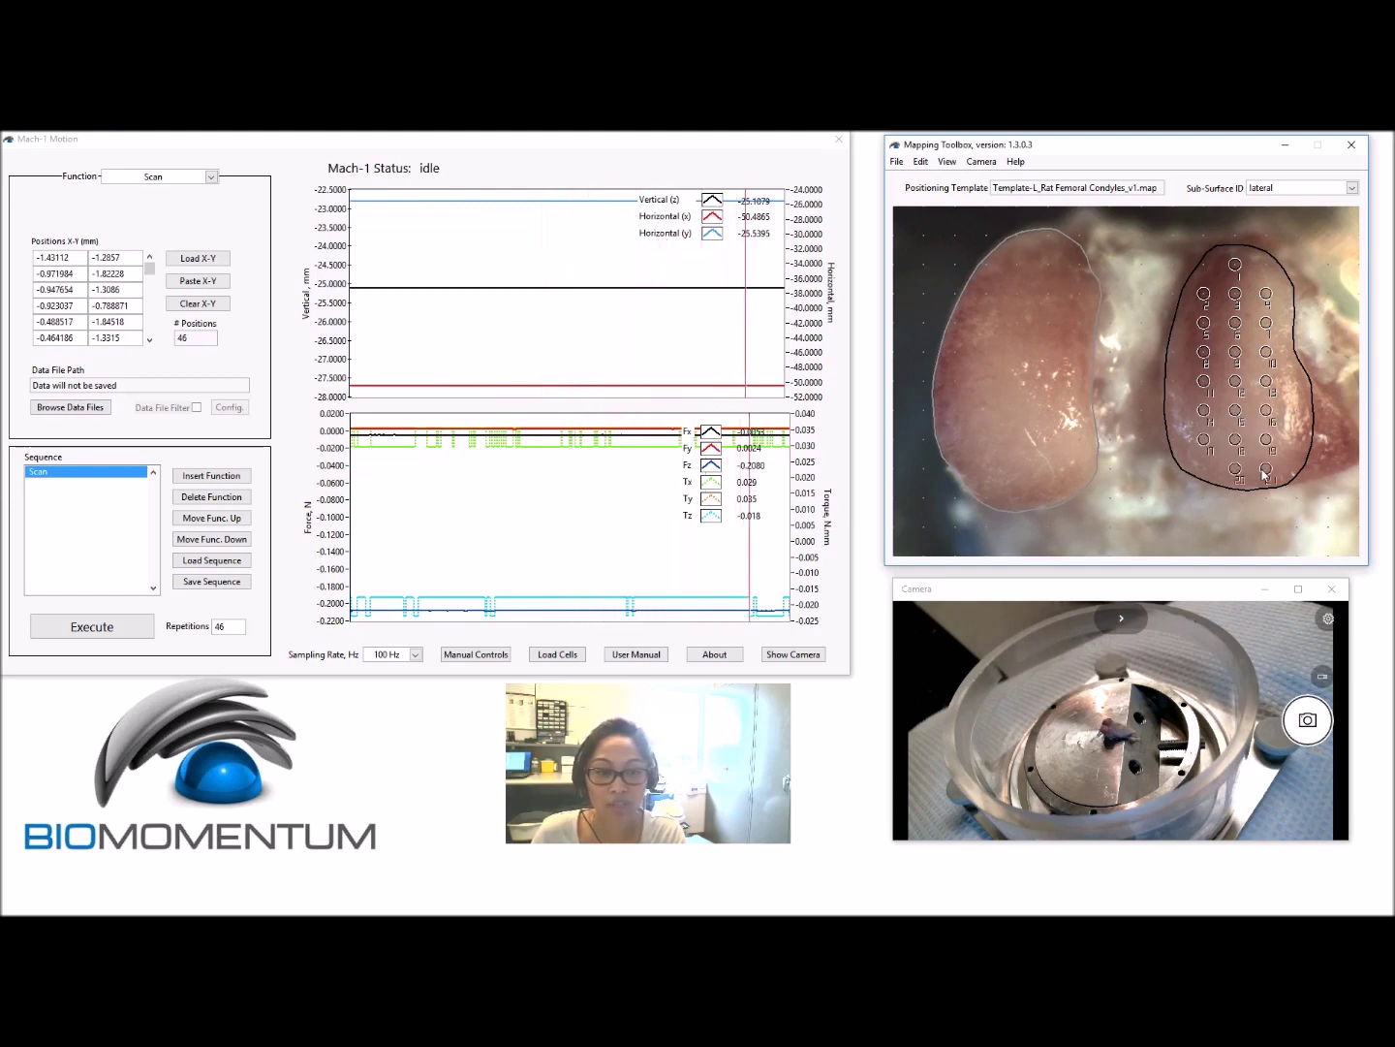
pyautogui.click(1352, 188)
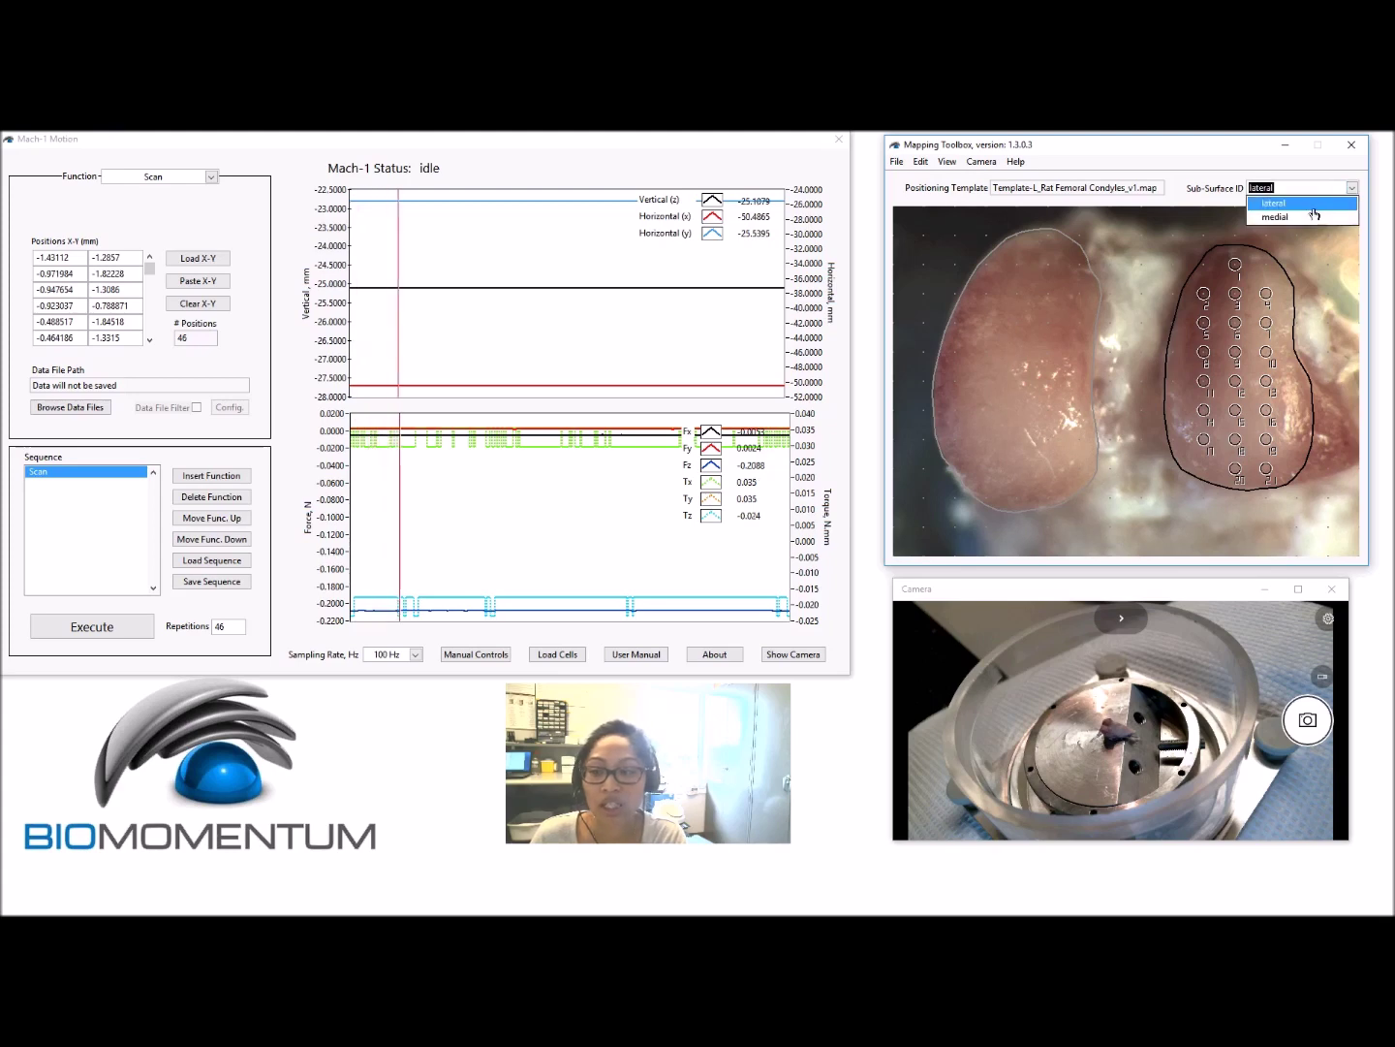
# - Switch the sub-surface to medial and place nine grid positions across the left condyle, including positions 20 and 21
pyautogui.click(1313, 218)
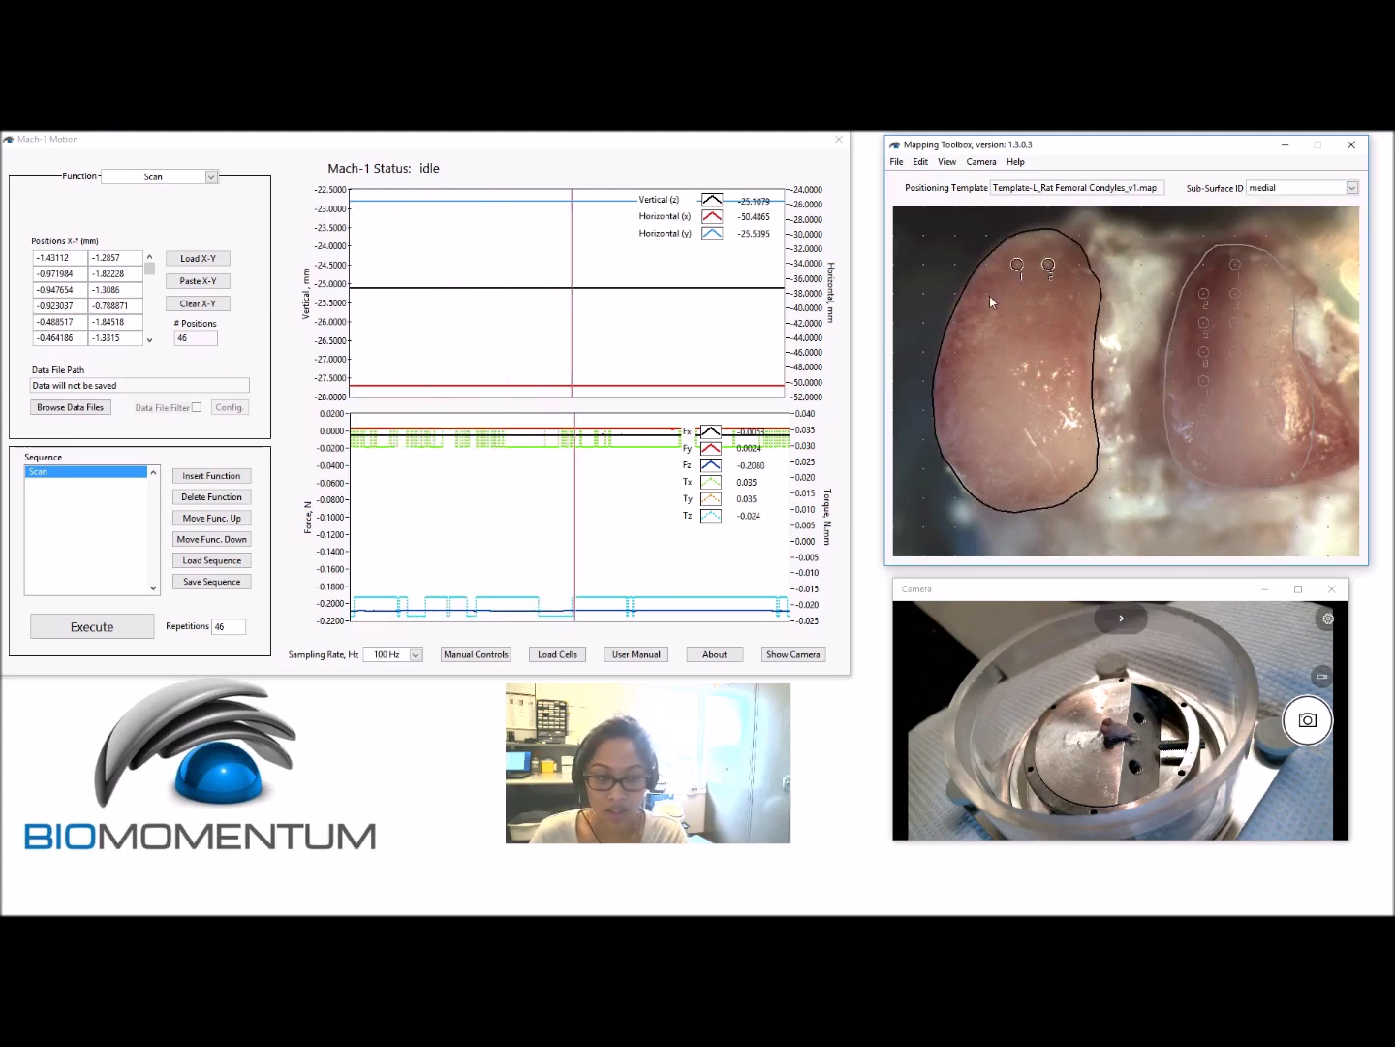
pyautogui.click(1019, 302)
pyautogui.click(1044, 298)
pyautogui.click(986, 322)
pyautogui.click(986, 353)
pyautogui.click(1021, 355)
pyautogui.click(1049, 356)
pyautogui.click(956, 381)
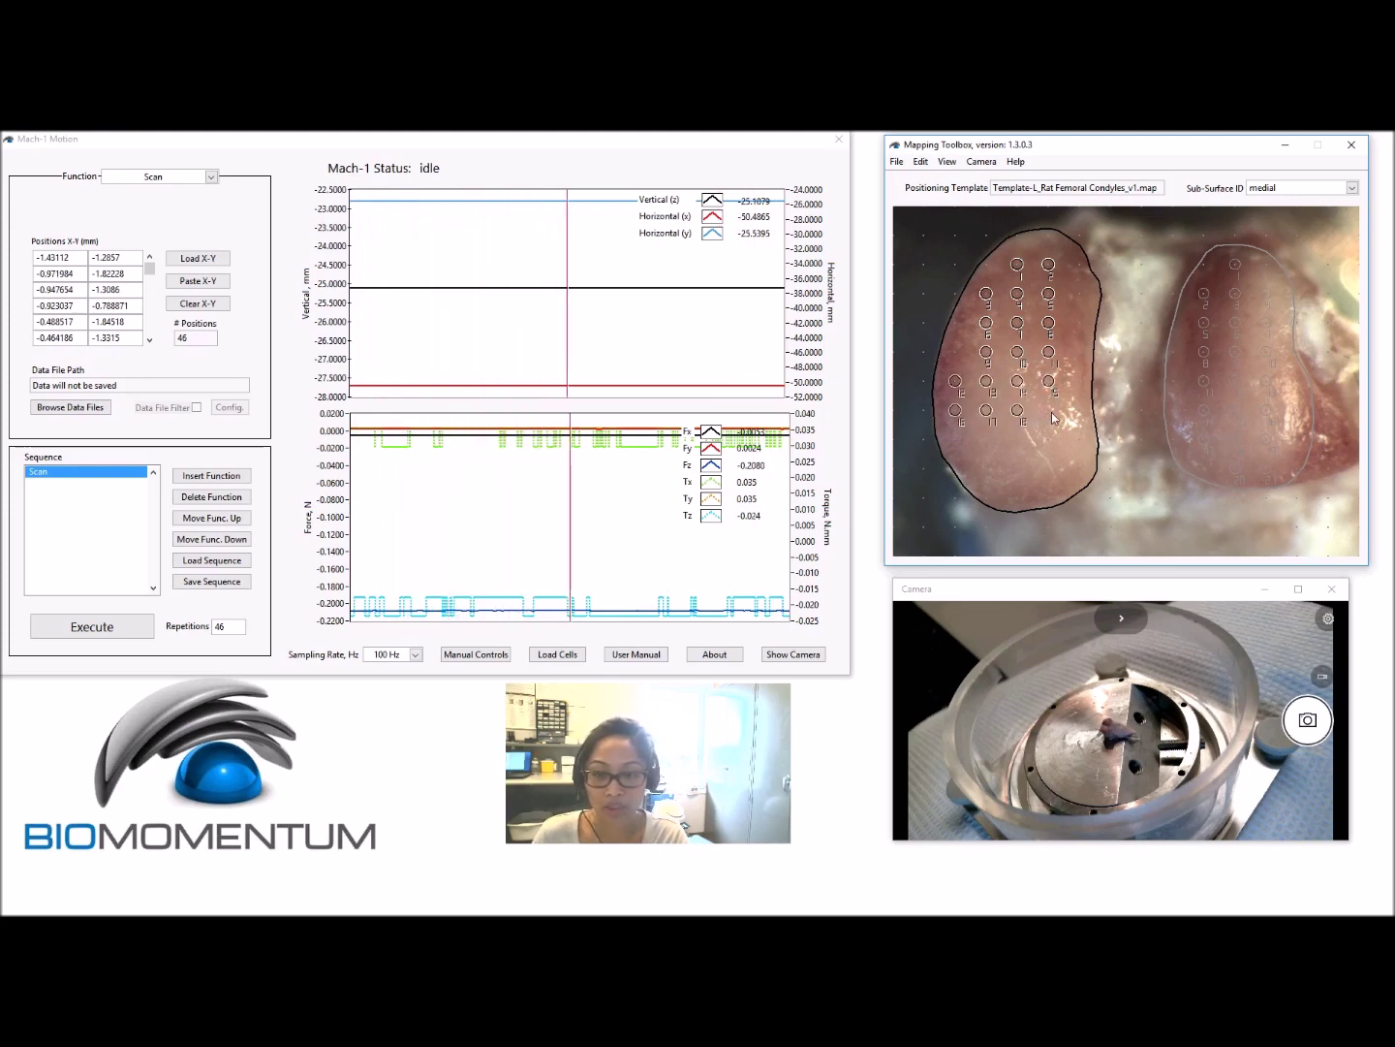
pyautogui.click(986, 440)
pyautogui.click(1017, 440)
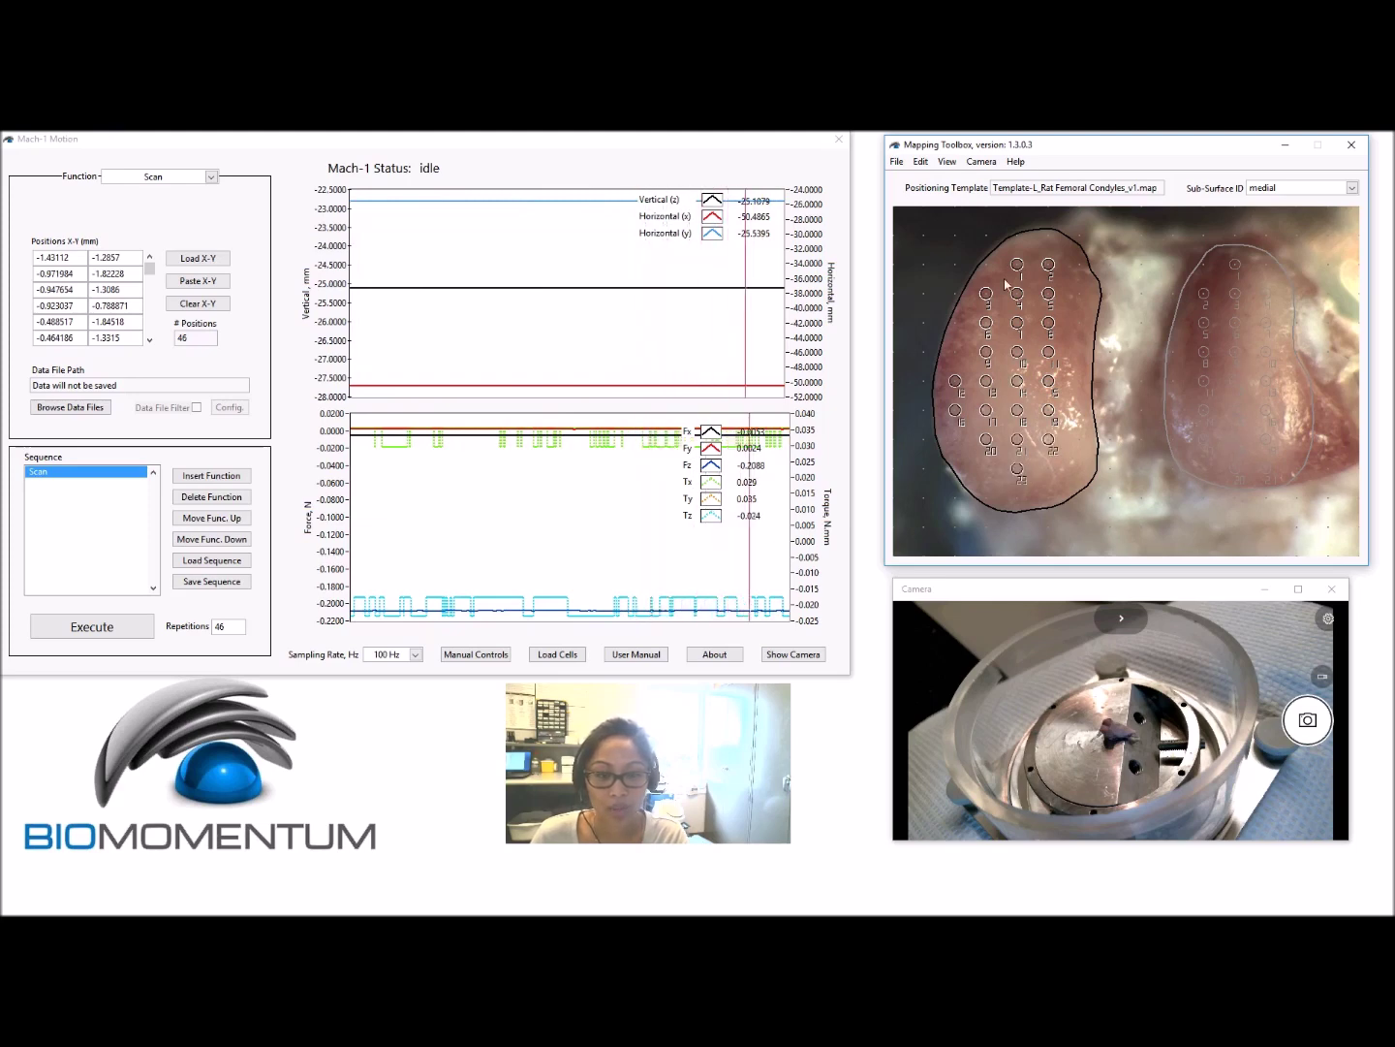
# - Reselect Add Position mode and add position 23 at the bottom of the medial grid
pyautogui.click(921, 161)
pyautogui.click(928, 244)
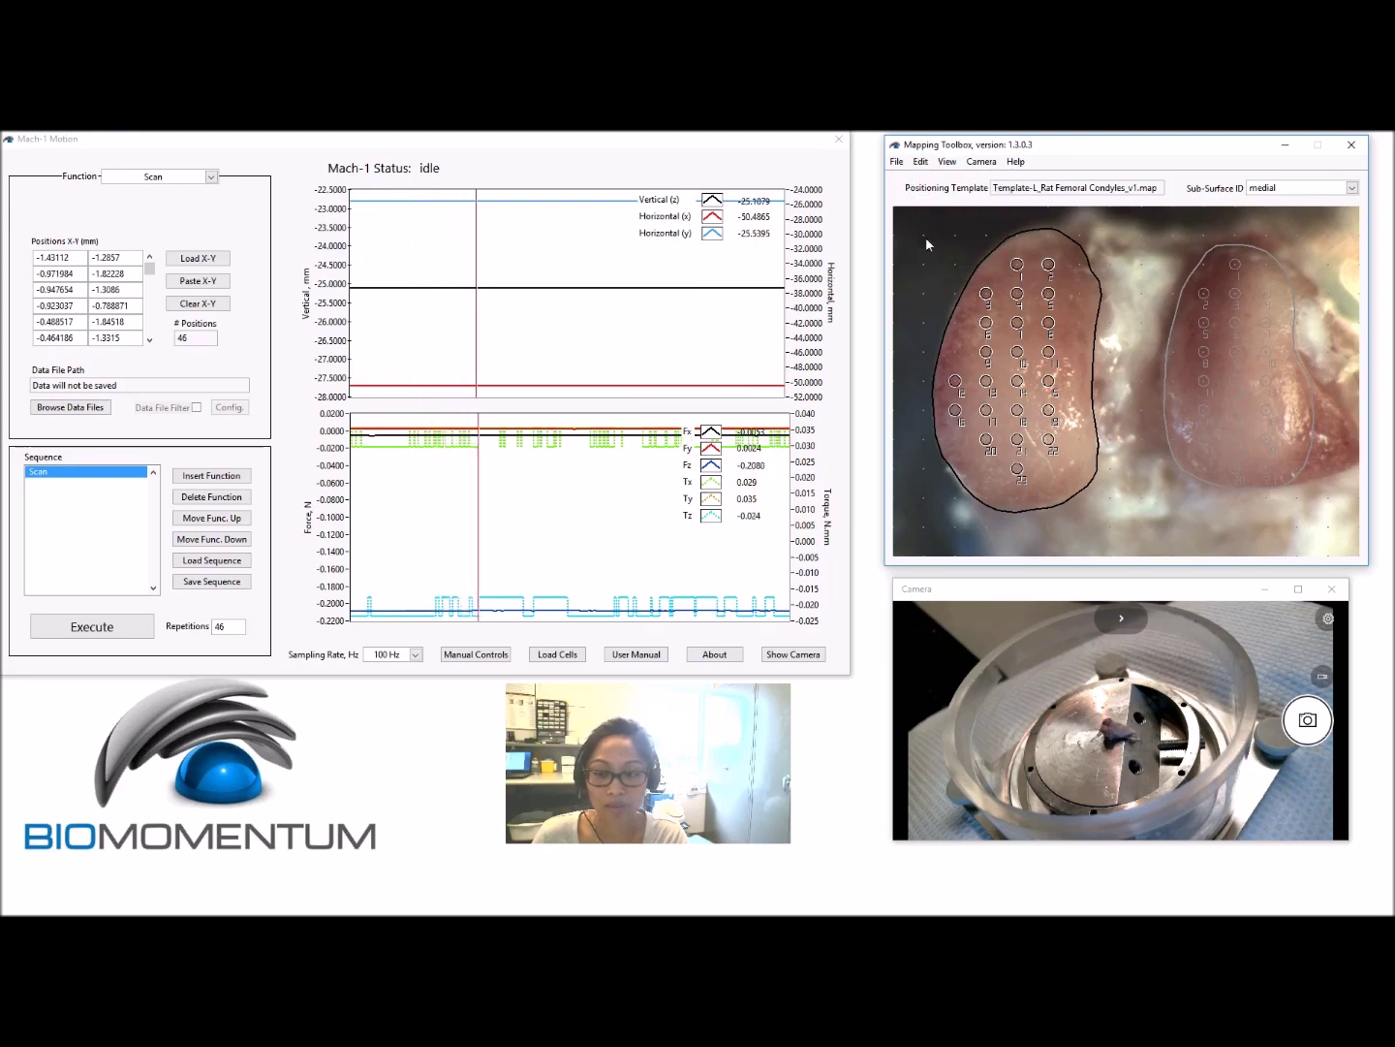
pyautogui.click(920, 162)
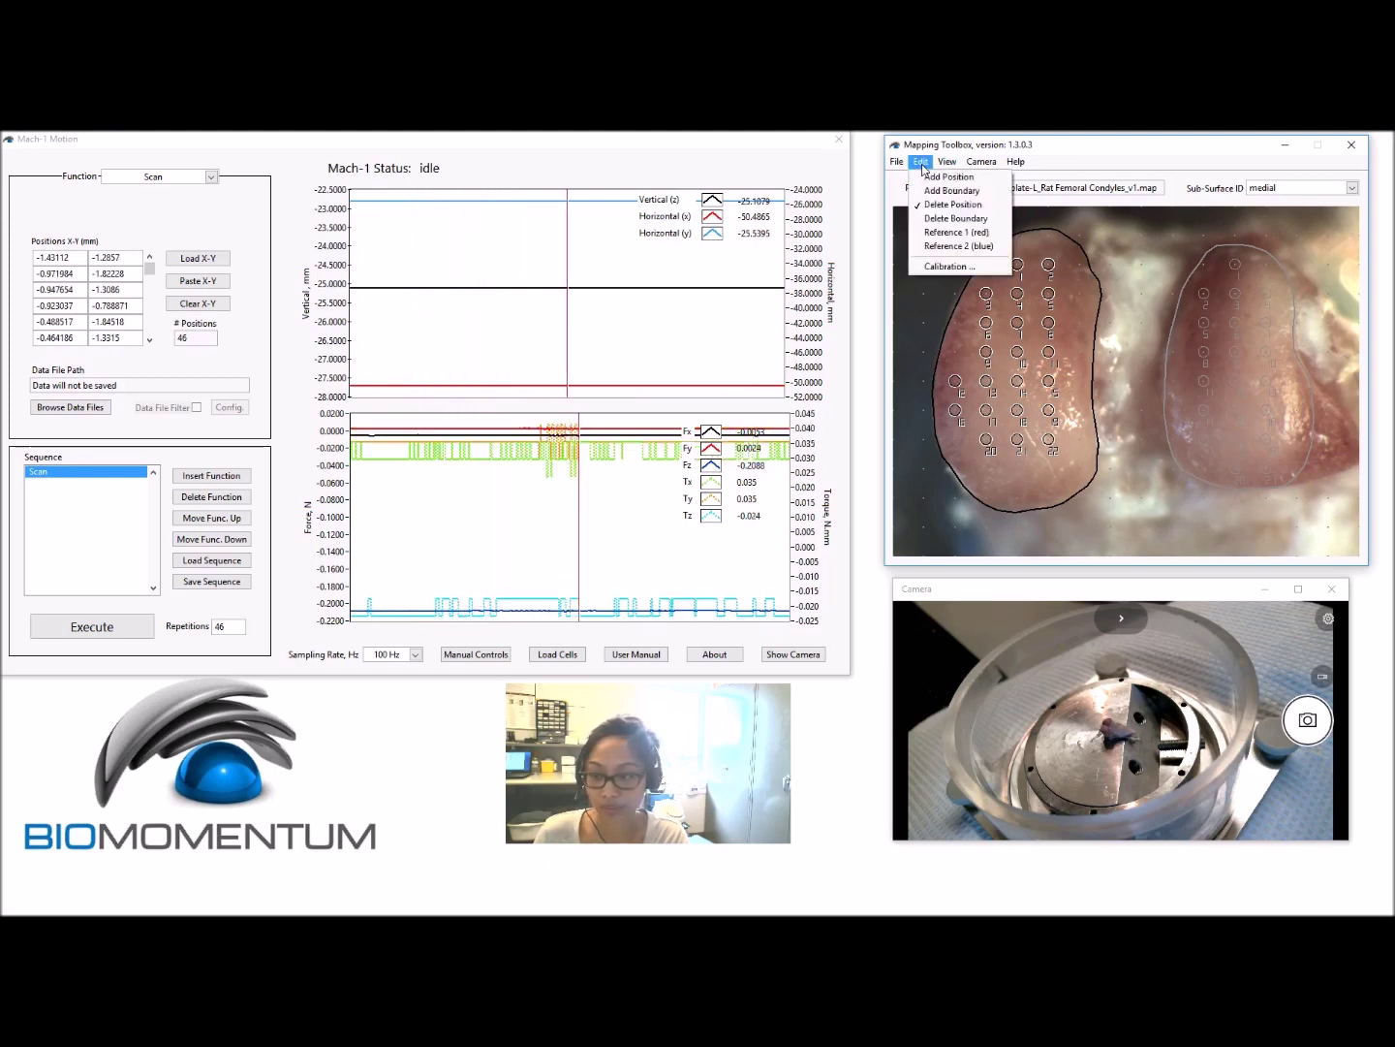
pyautogui.click(929, 176)
pyautogui.click(985, 468)
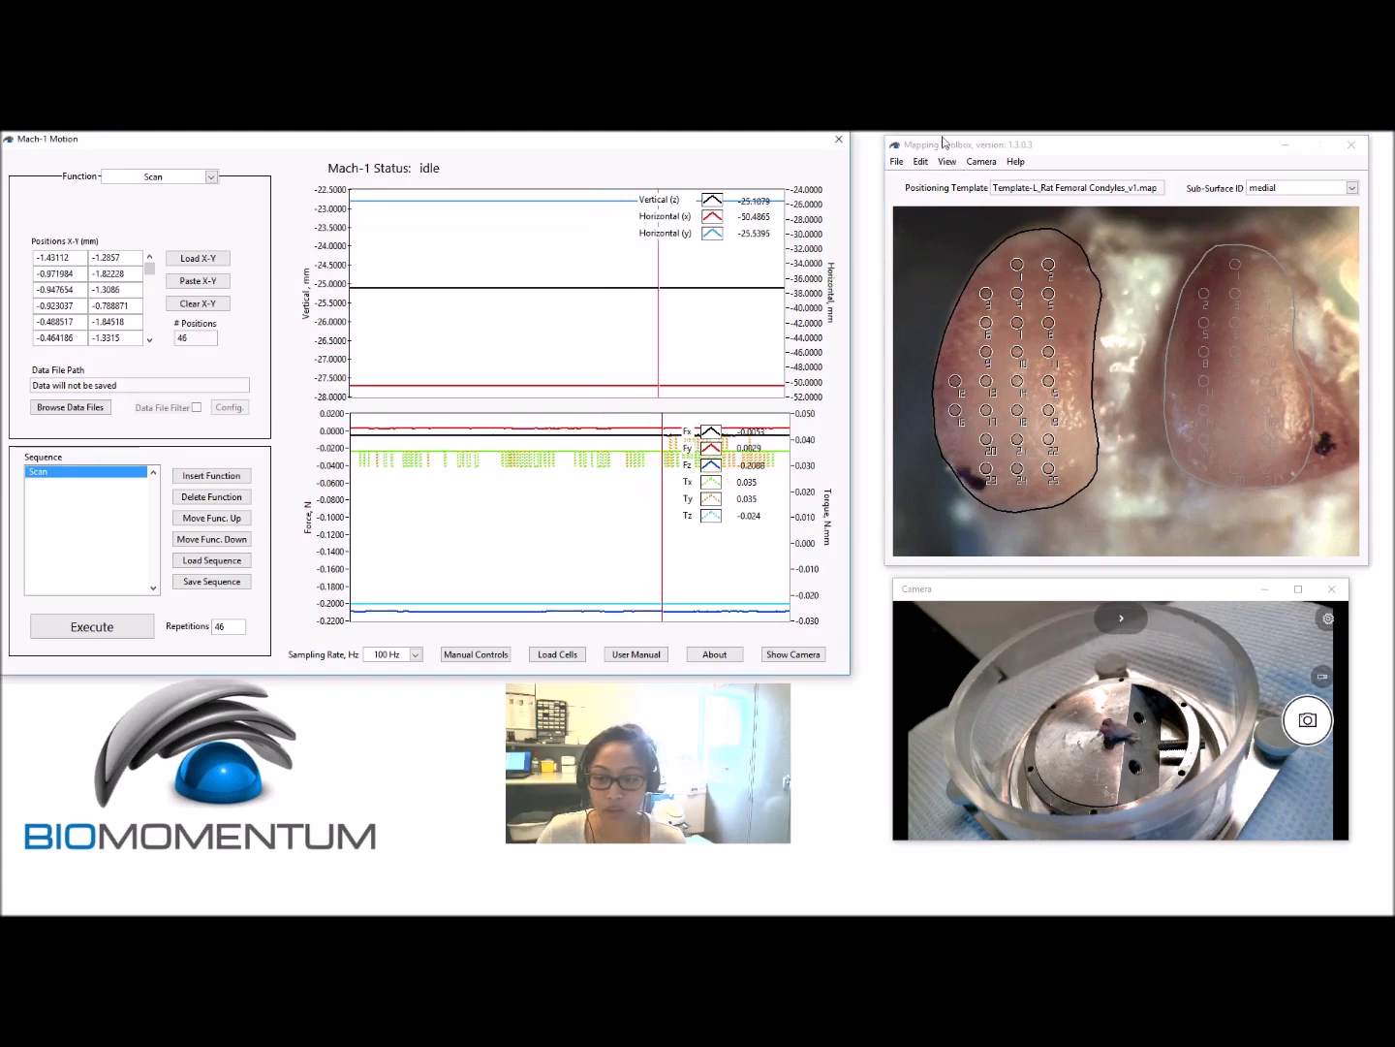
# - Select Reference 1 (red) and then Reference 2 (blue) placement modes
pyautogui.click(923, 162)
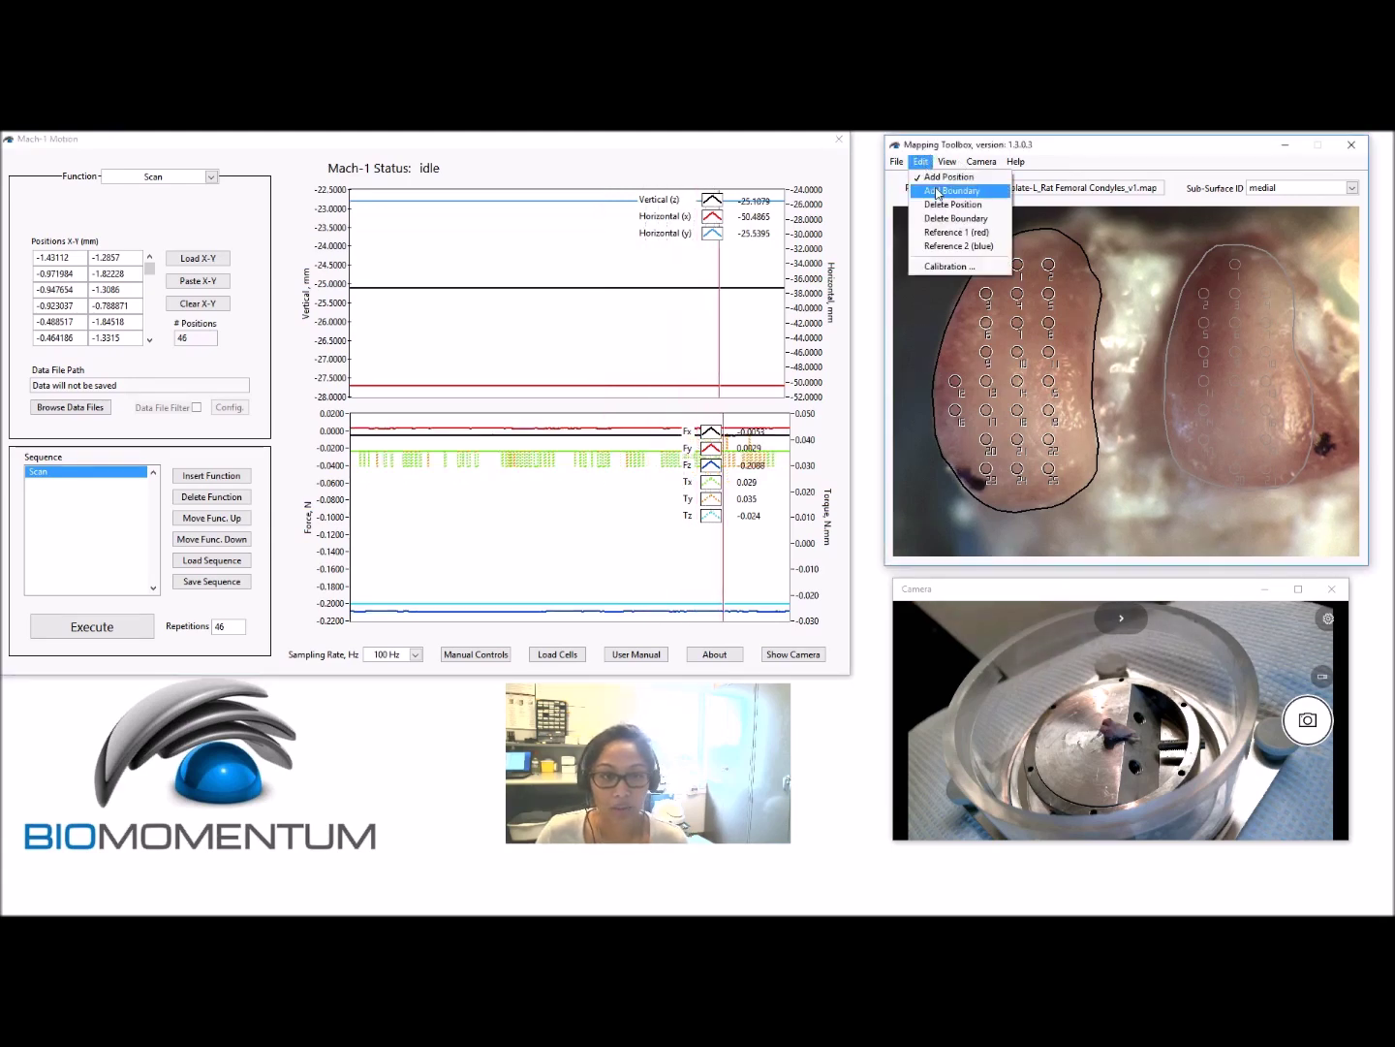
pyautogui.click(942, 260)
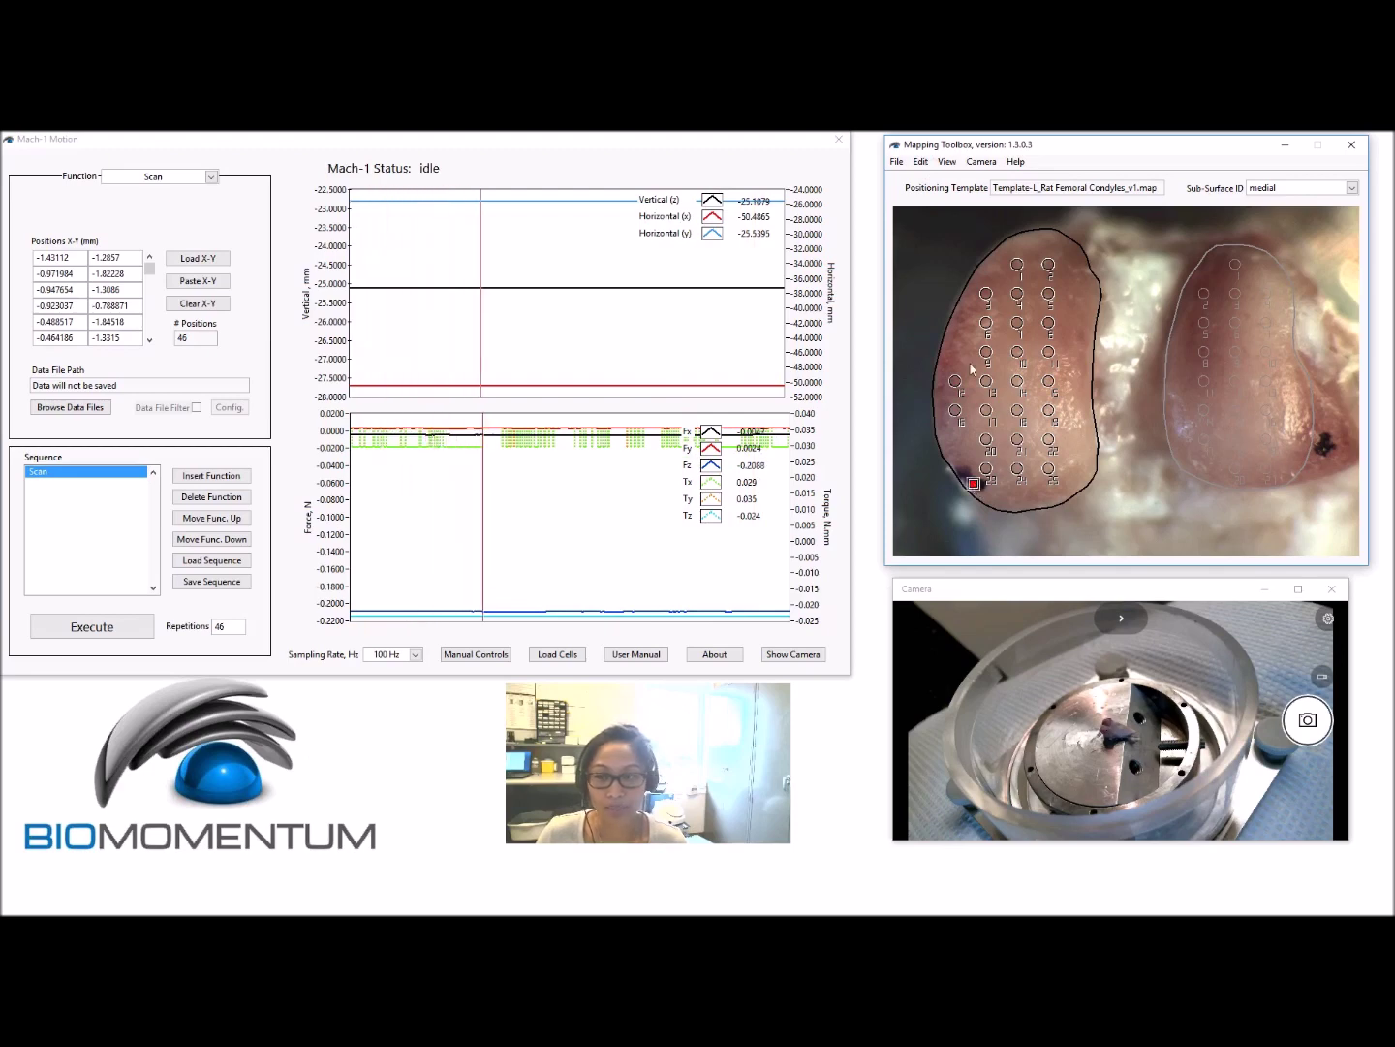
pyautogui.click(923, 162)
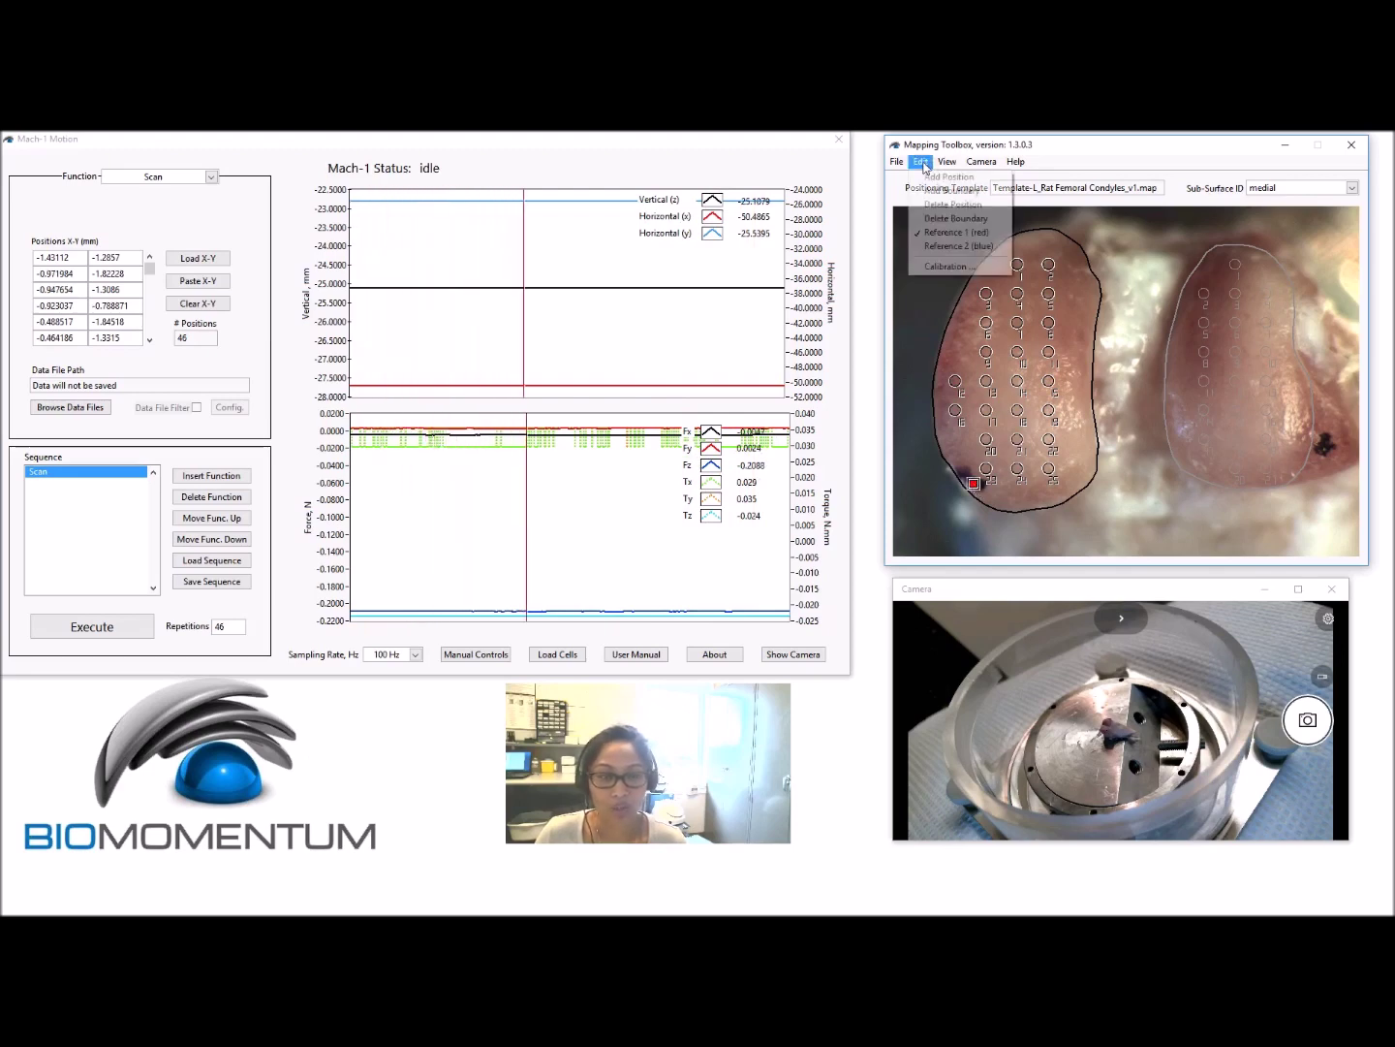
pyautogui.click(945, 254)
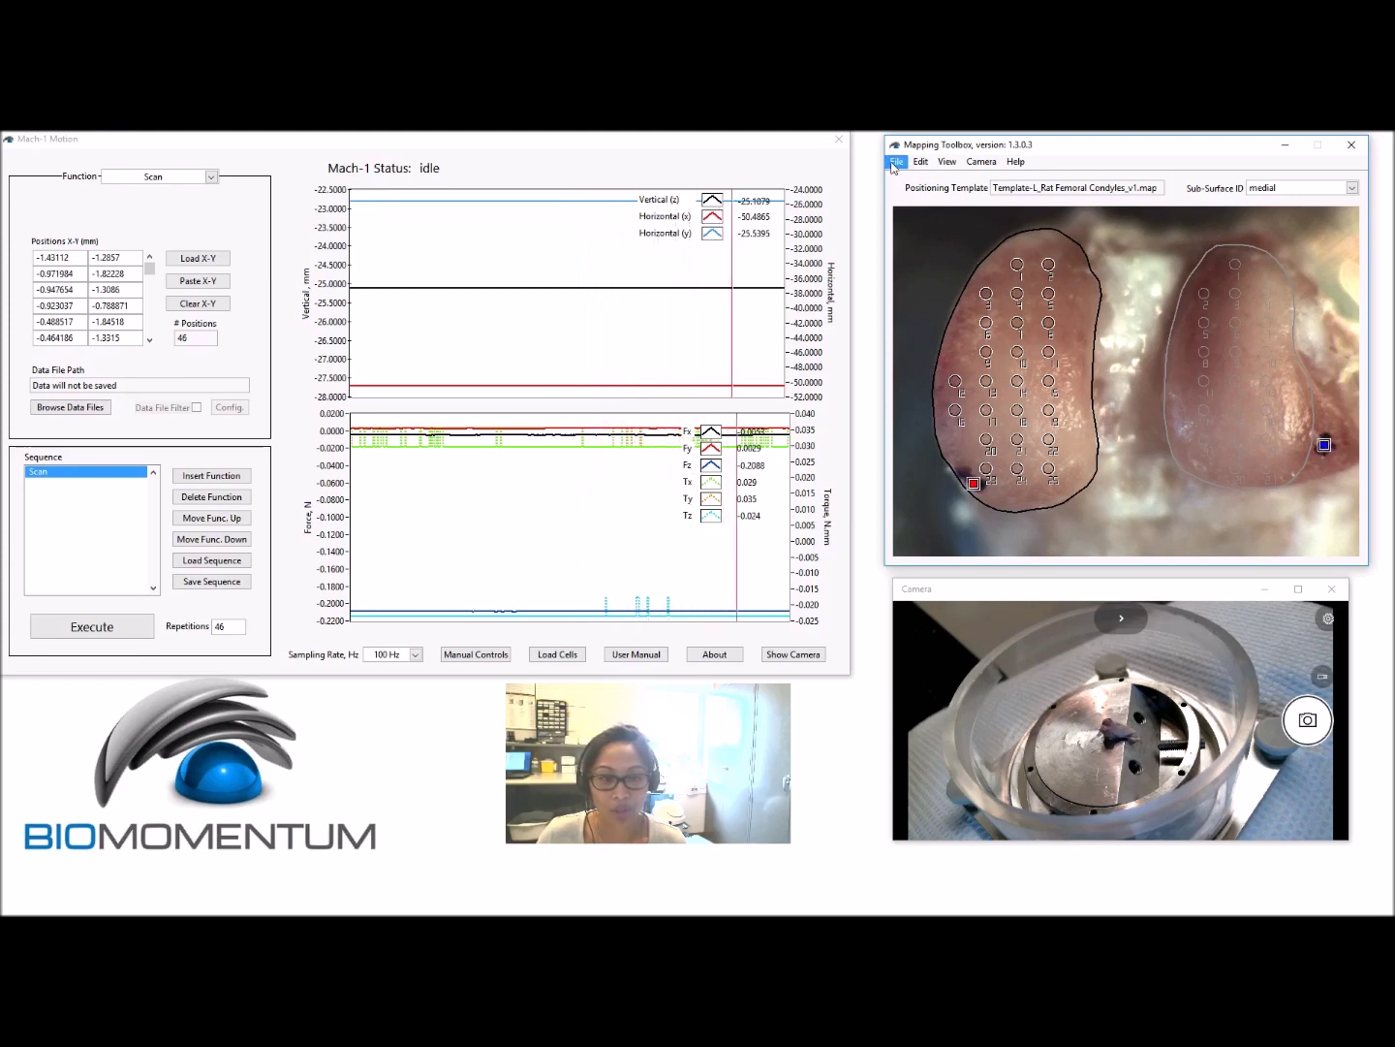
# - Create the map file 'rat' with File > Create .map and open rat.jpg from the Rat folder
pyautogui.click(895, 162)
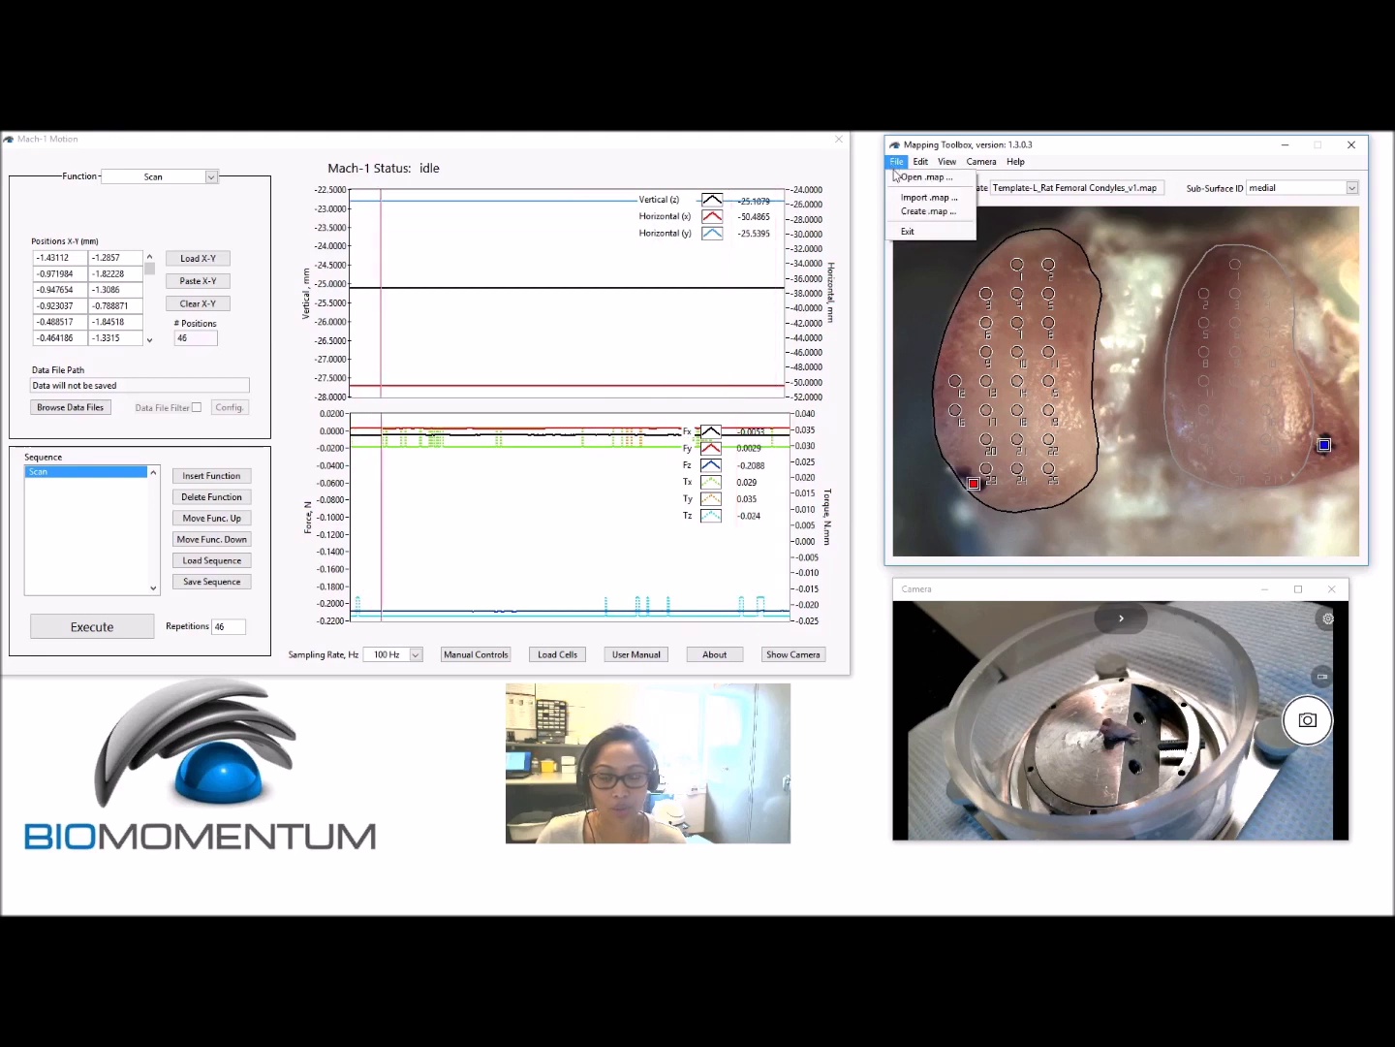
pyautogui.click(885, 163)
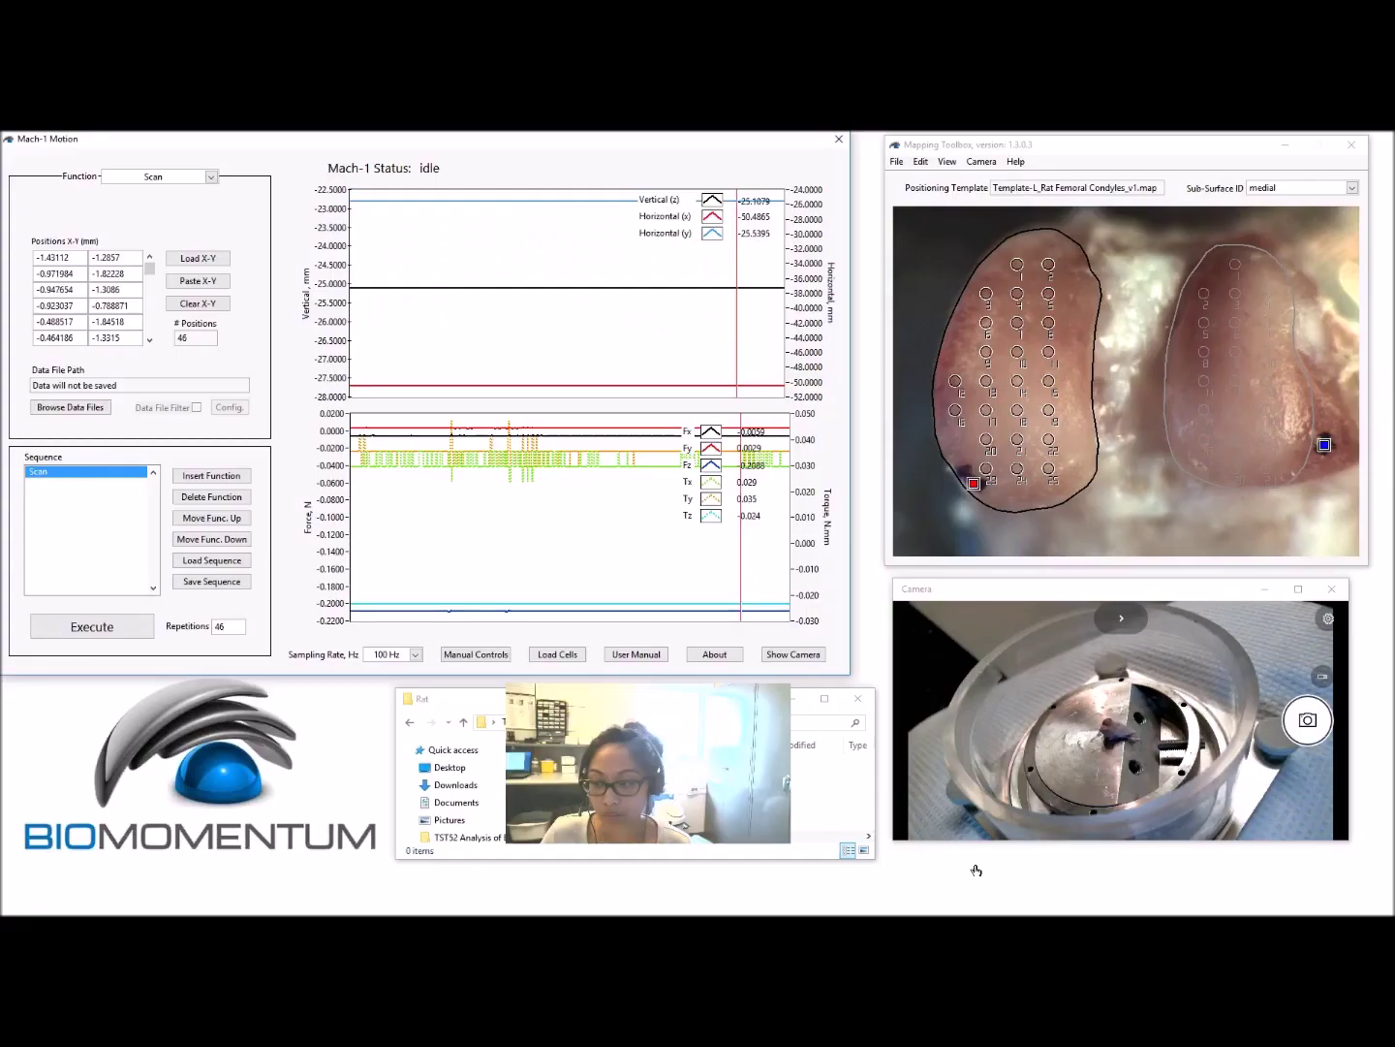
pyautogui.click(897, 163)
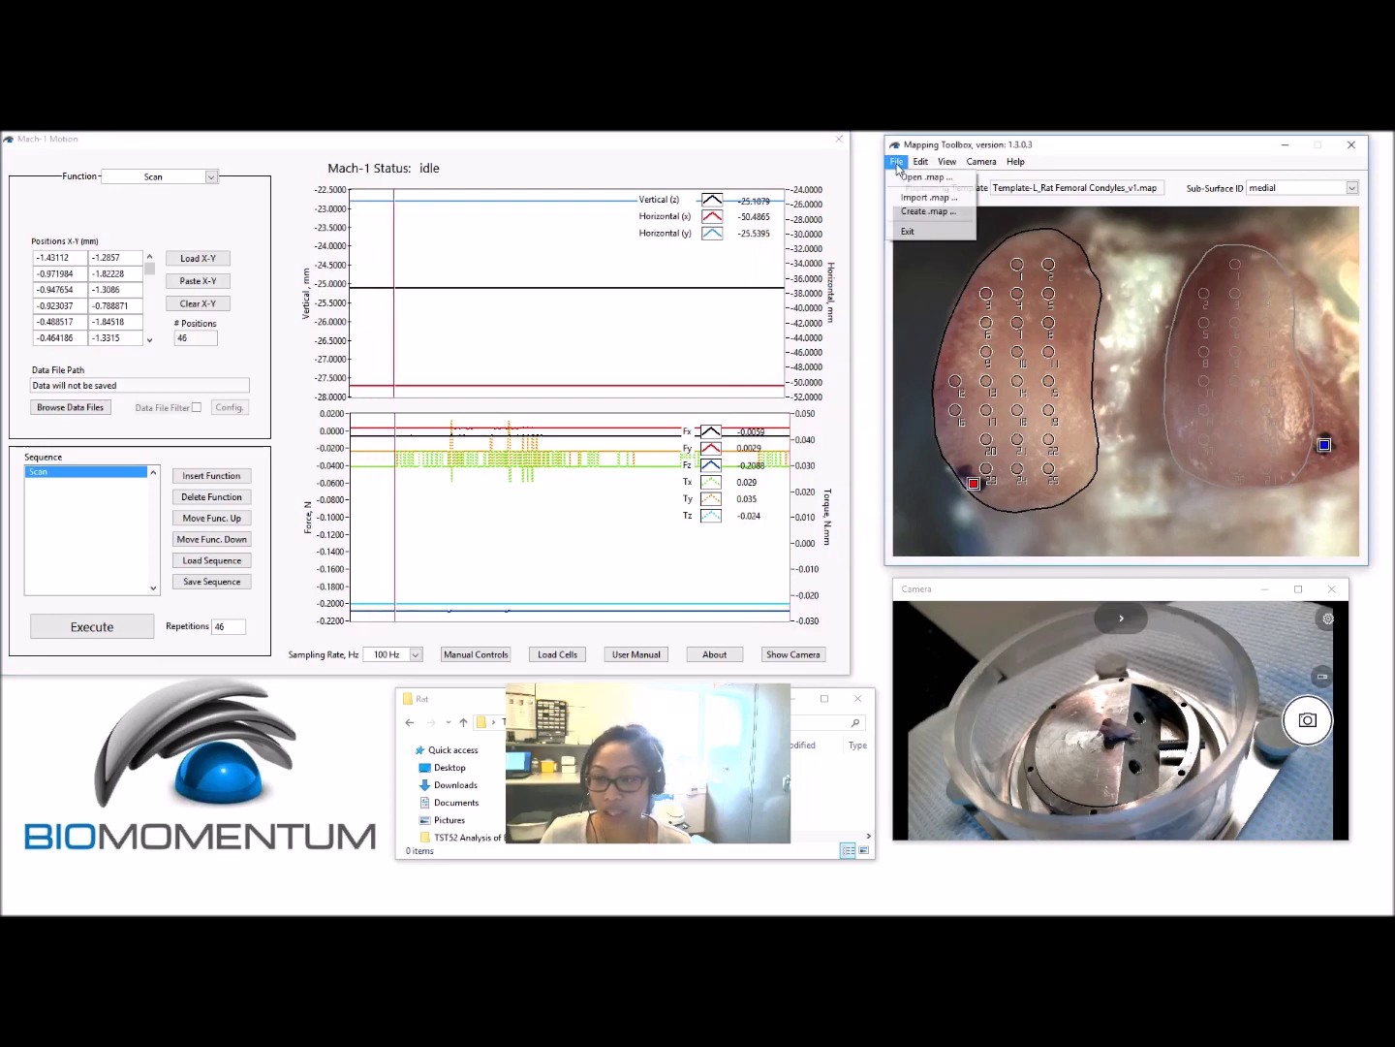
pyautogui.click(911, 221)
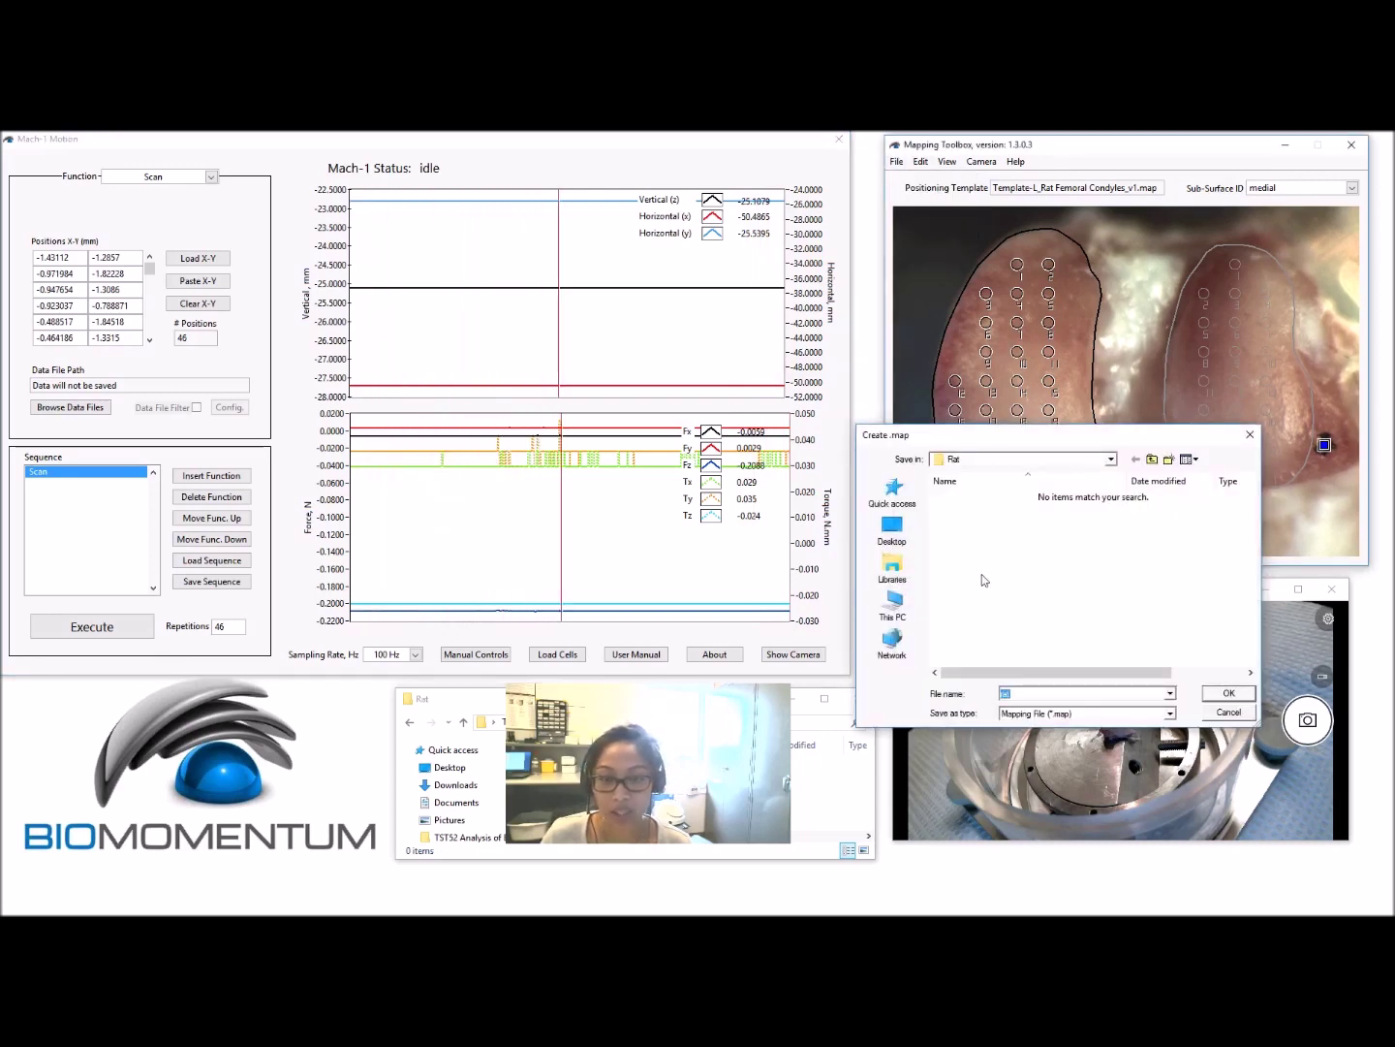
pyautogui.press('Return')
pyautogui.doubleClick(543, 766)
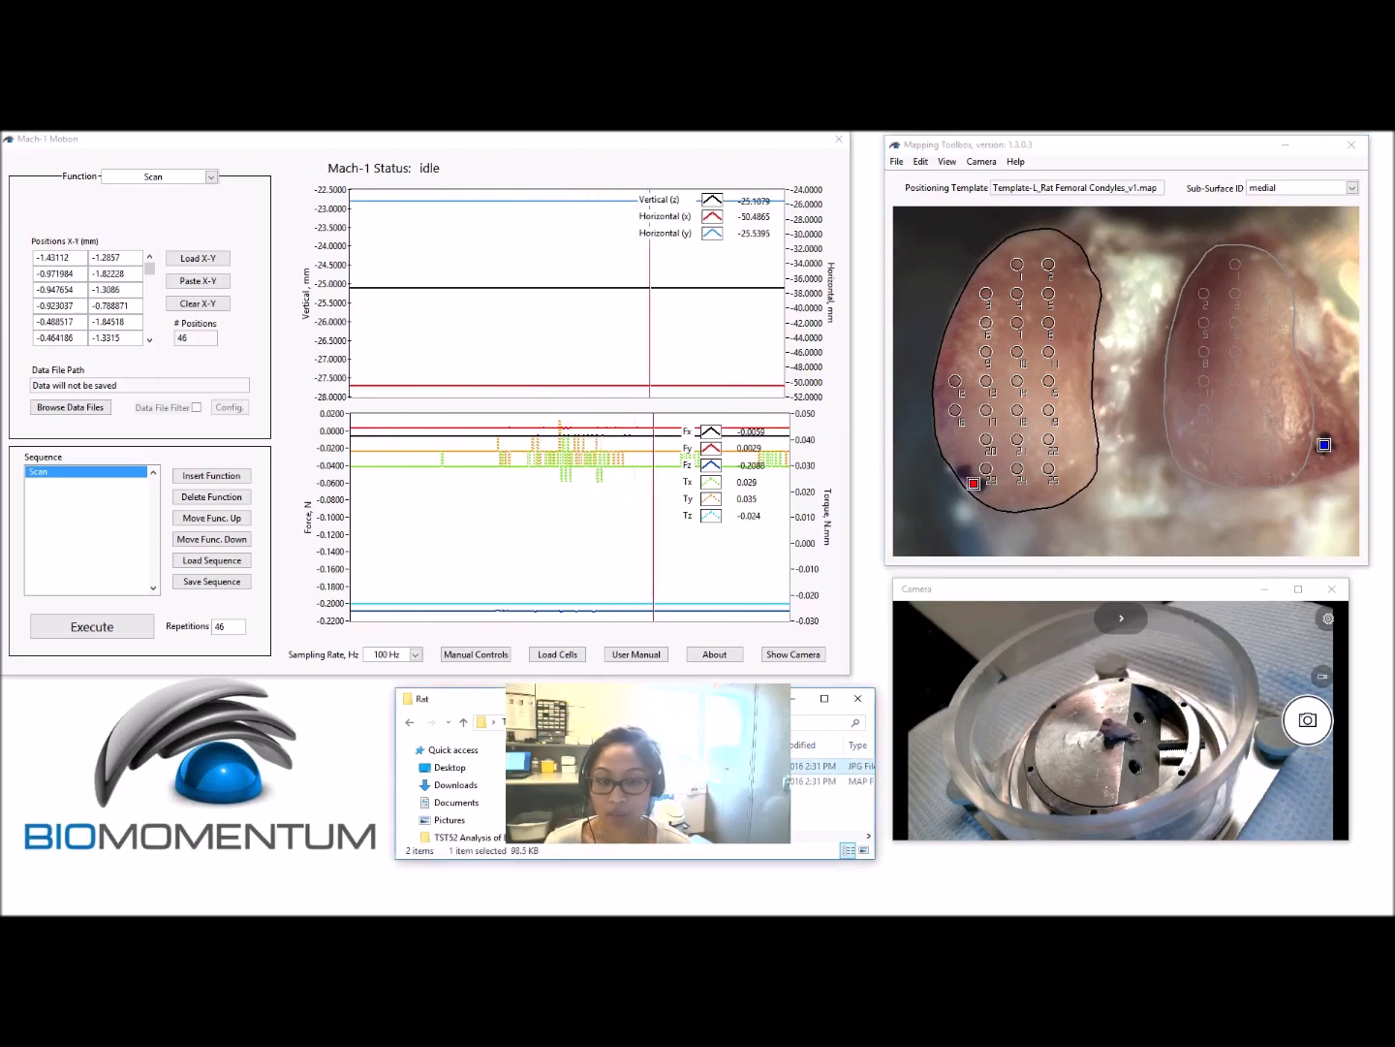
# - Close the image viewer, then review rat.map's contents in a text window and close it
pyautogui.click(1029, 163)
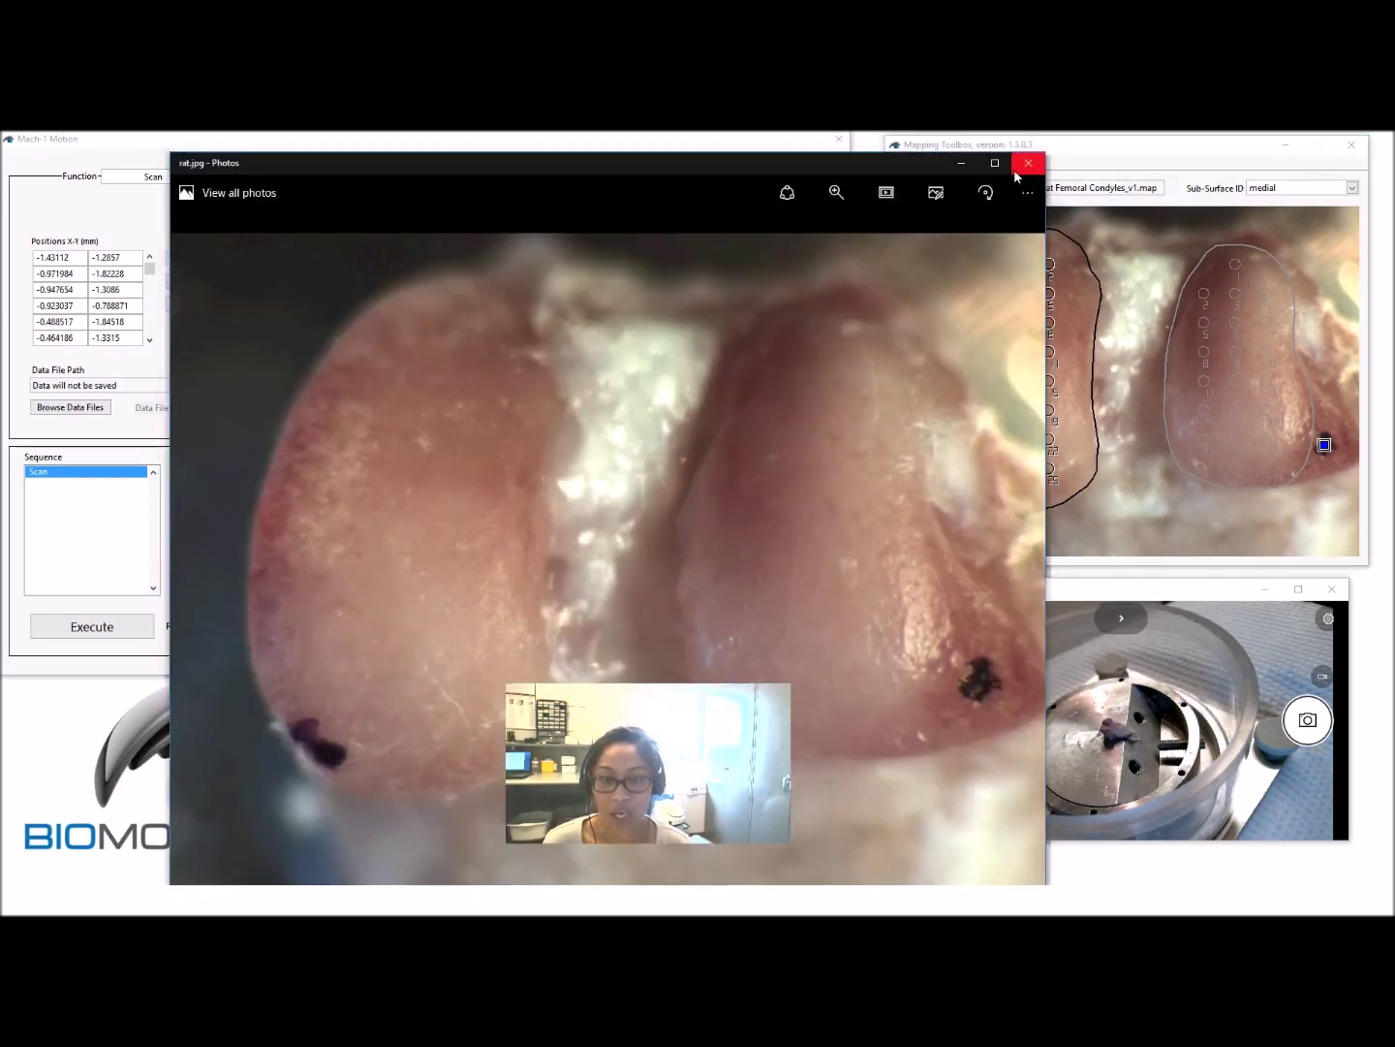
pyautogui.doubleClick(833, 781)
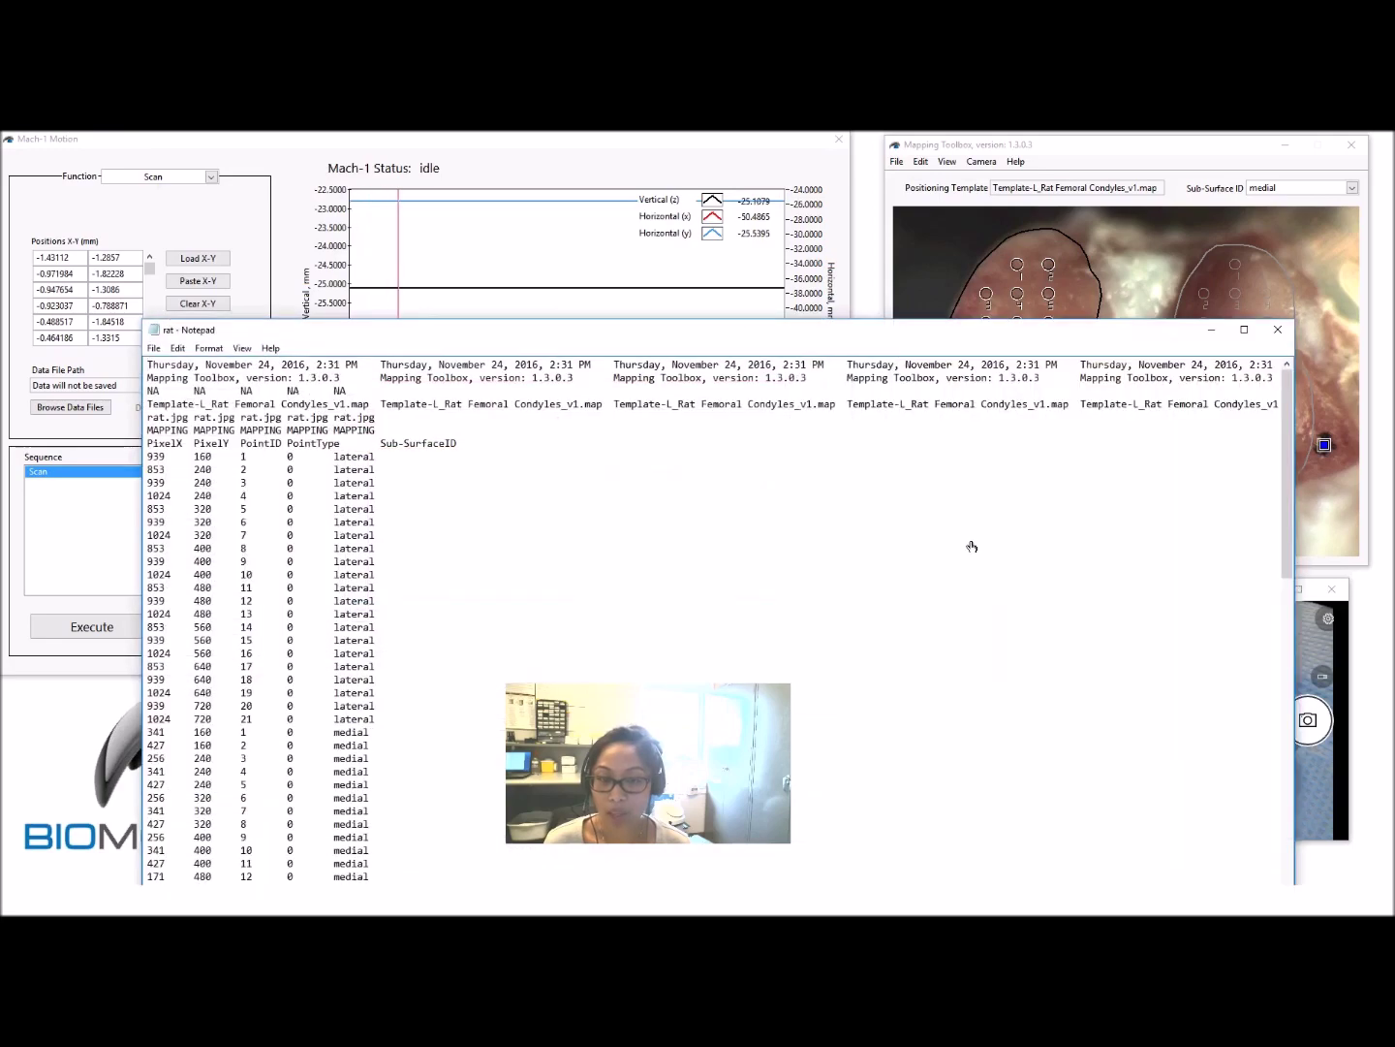
pyautogui.moveTo(881, 328); pyautogui.dragTo(872, 212)
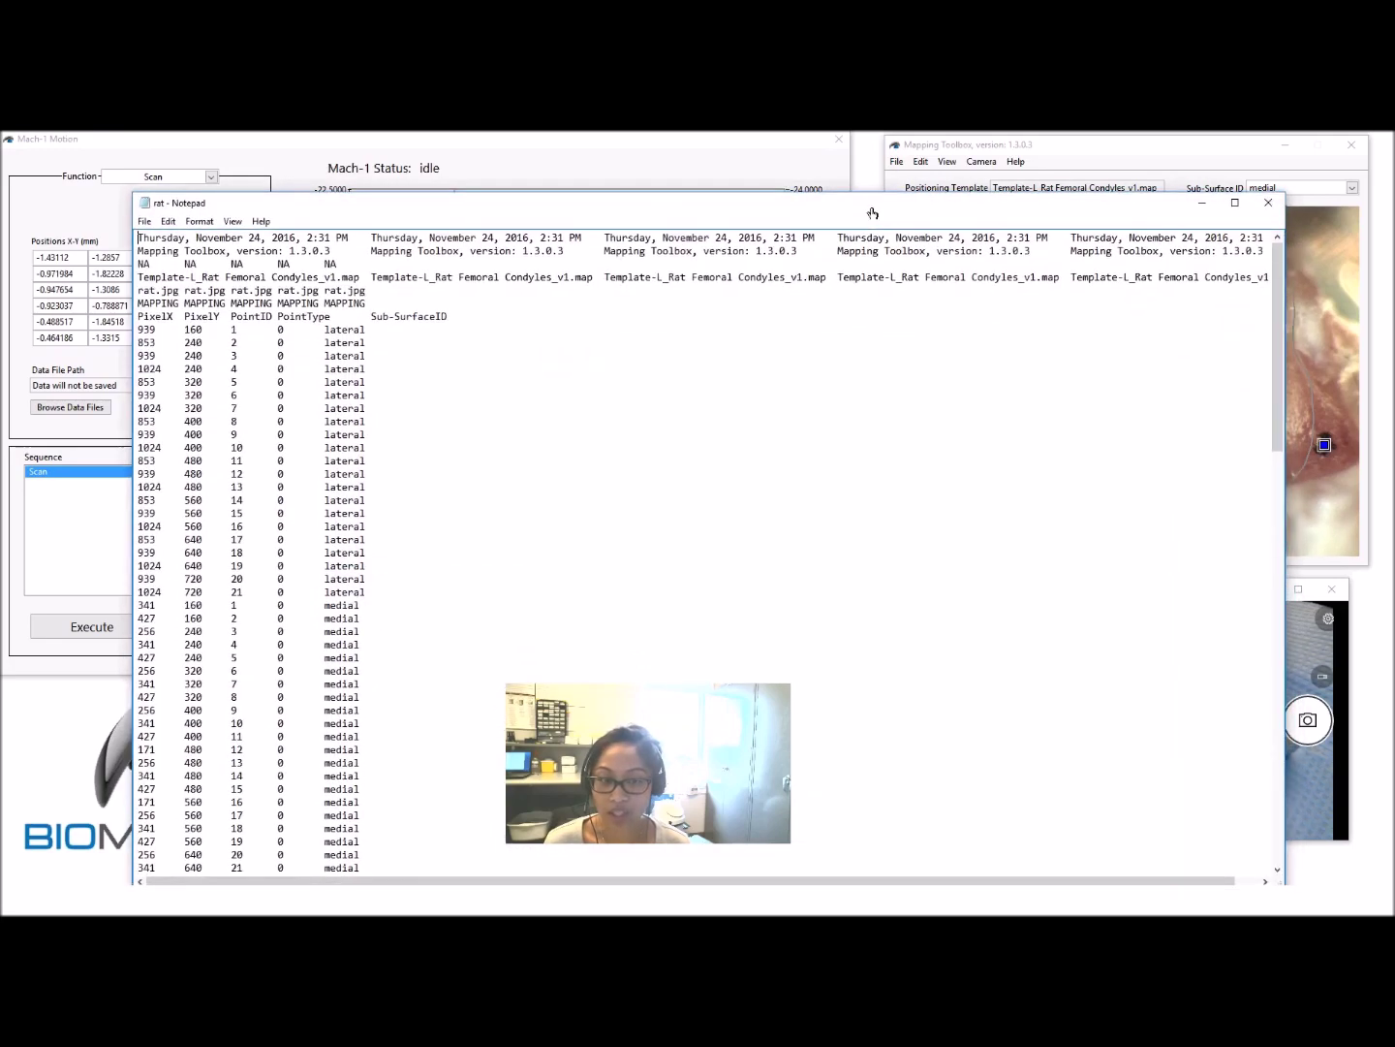
pyautogui.click(1269, 204)
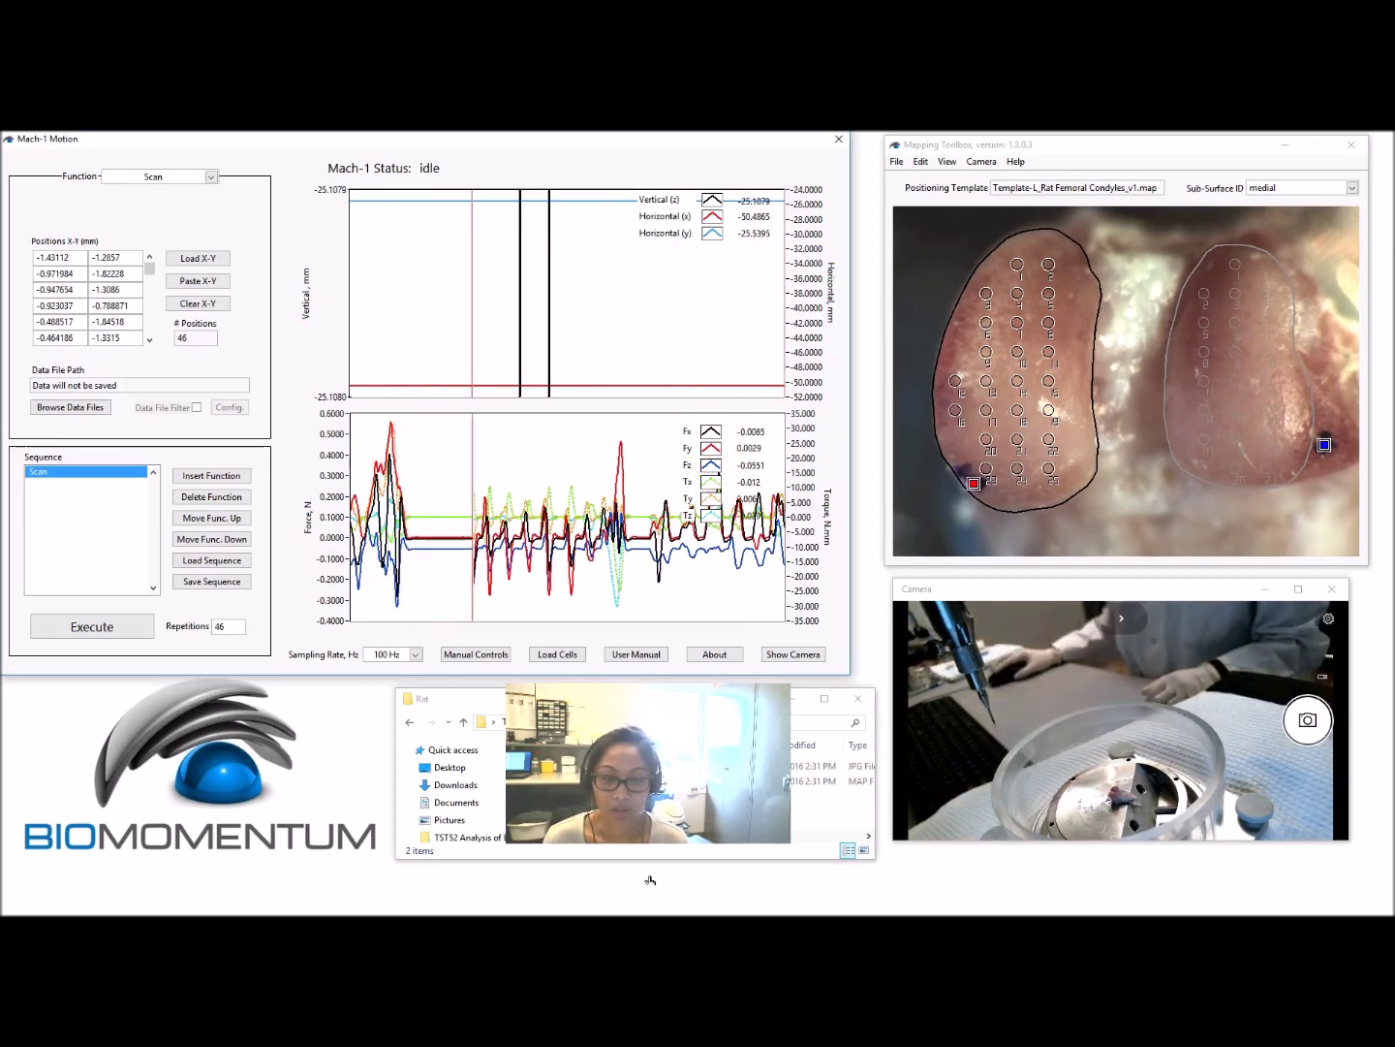
# - Jog the stage at High speed right along x and back along y, then lower the probe toward the condyle
pyautogui.click(472, 655)
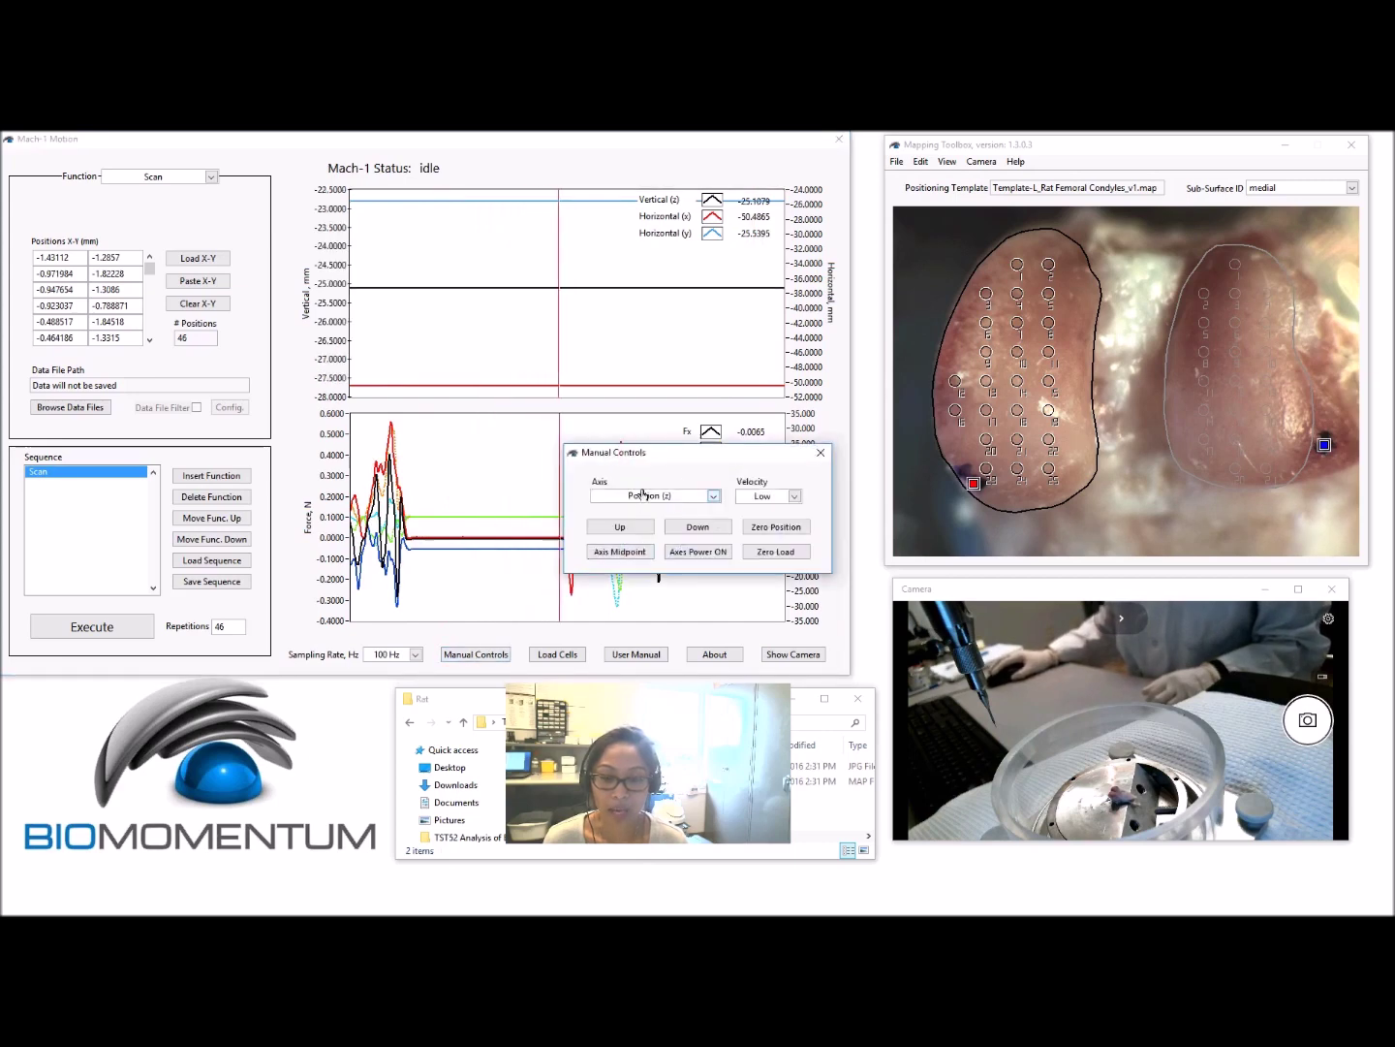
pyautogui.click(644, 497)
pyautogui.click(673, 543)
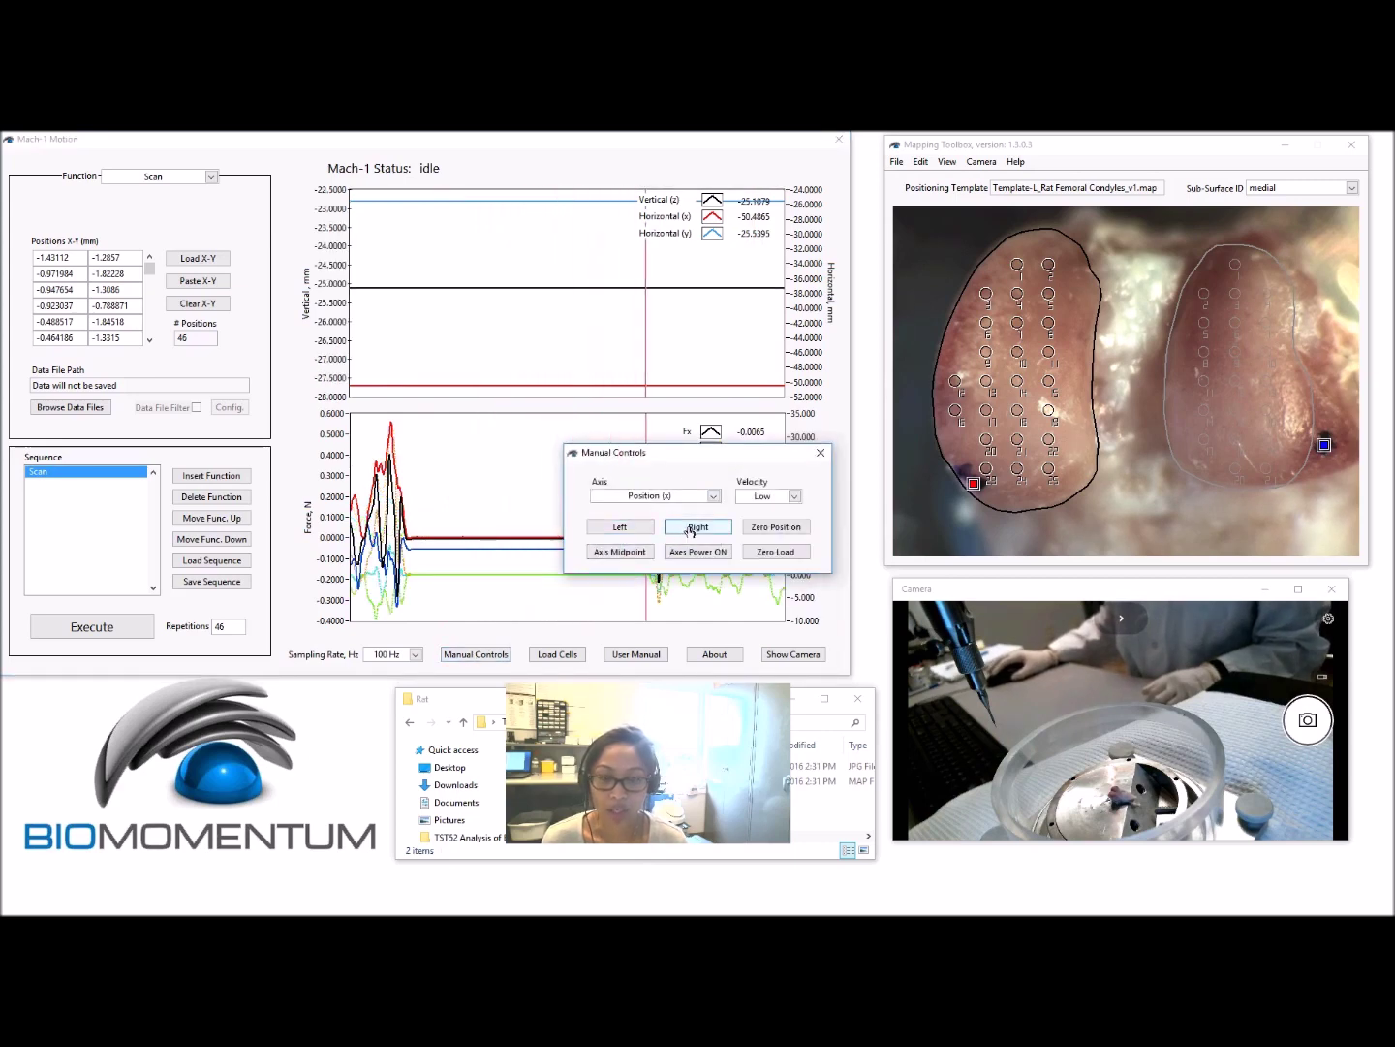
pyautogui.click(690, 529)
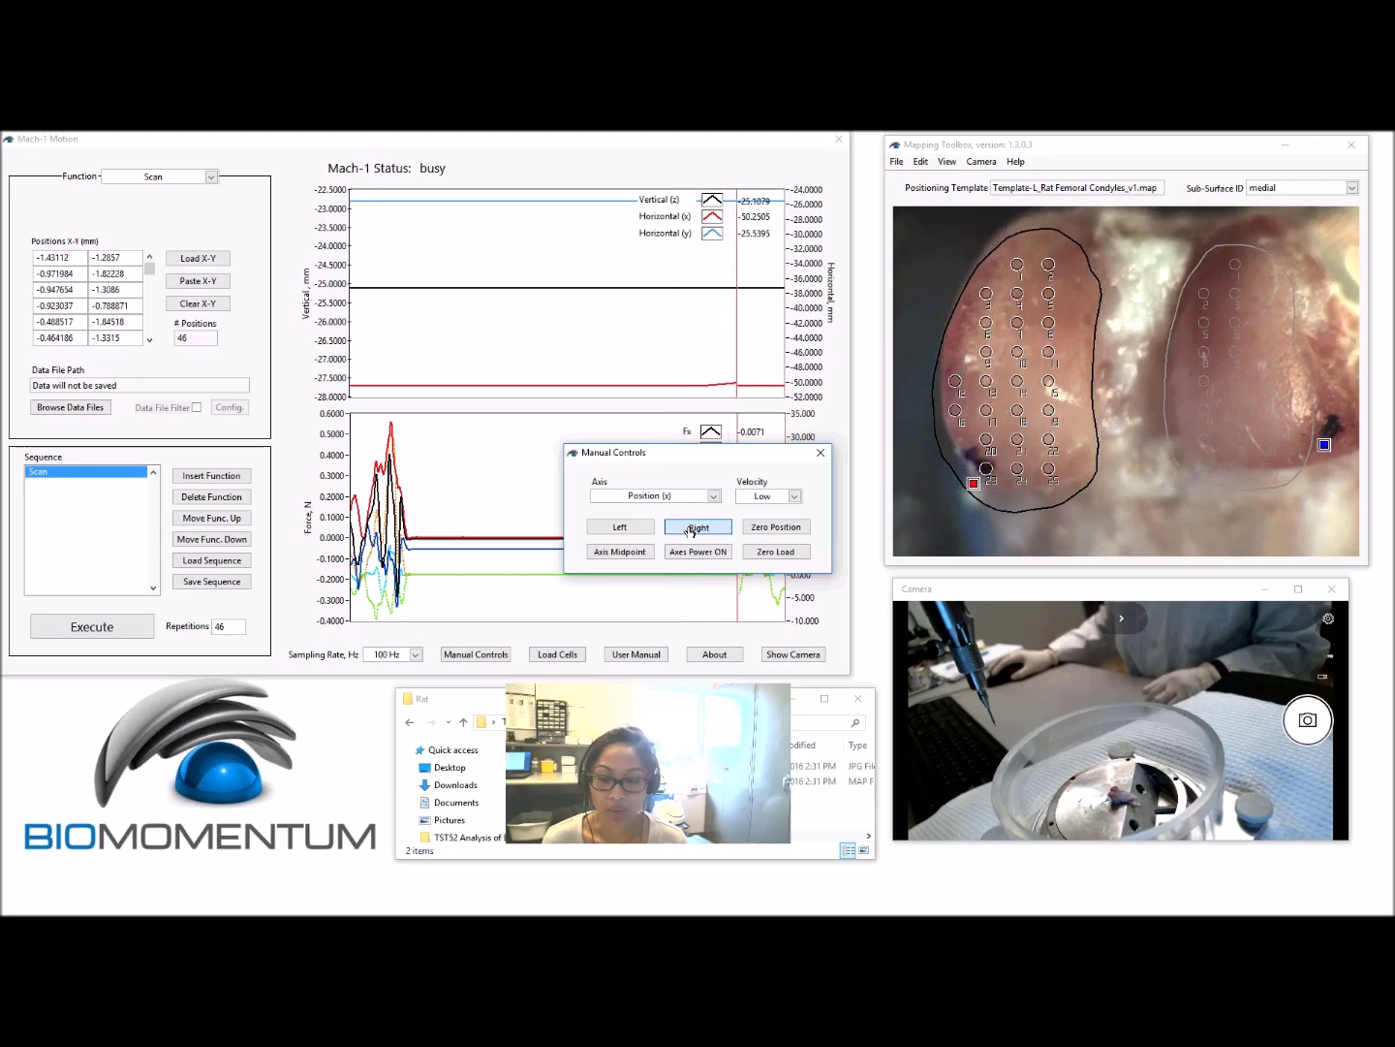
pyautogui.click(763, 496)
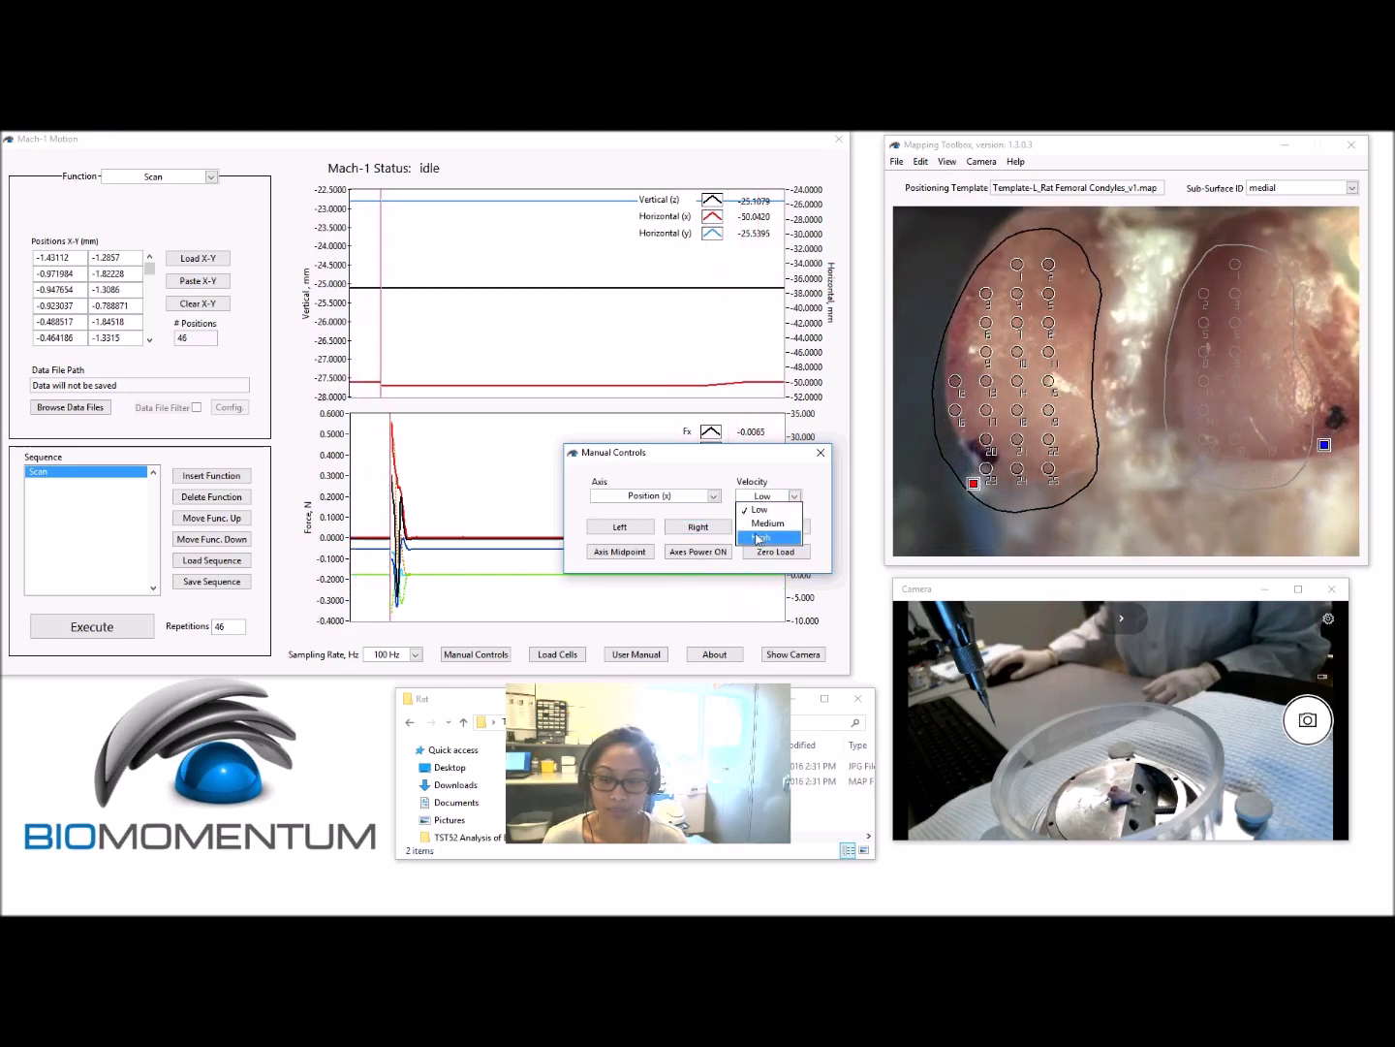
pyautogui.click(761, 537)
pyautogui.click(715, 528)
pyautogui.click(717, 528)
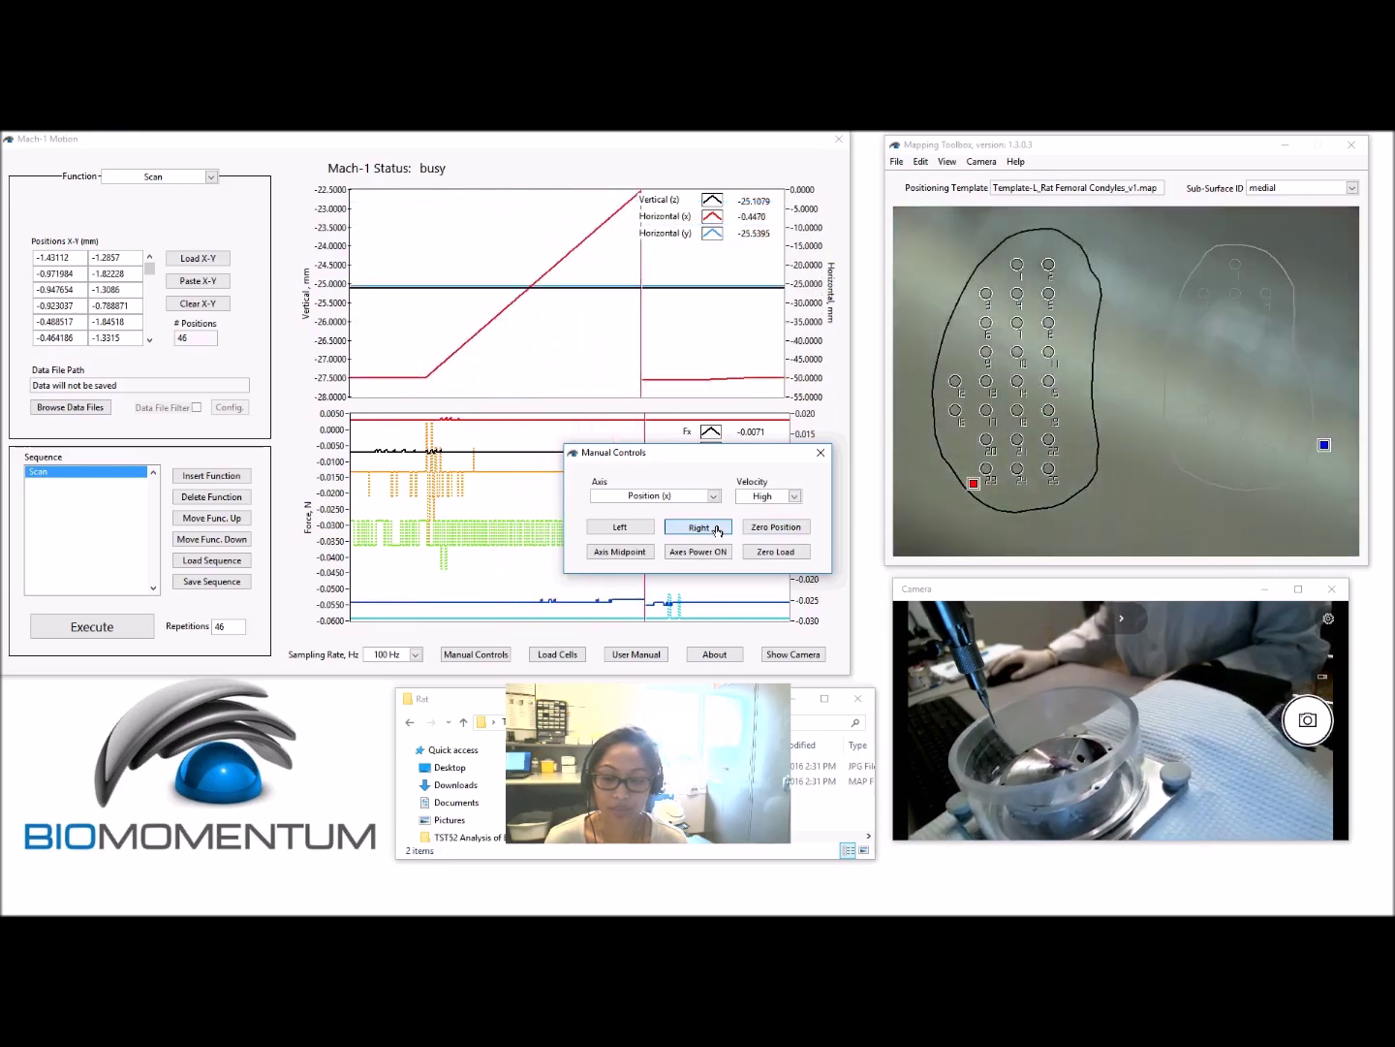
pyautogui.click(694, 516)
pyautogui.click(687, 528)
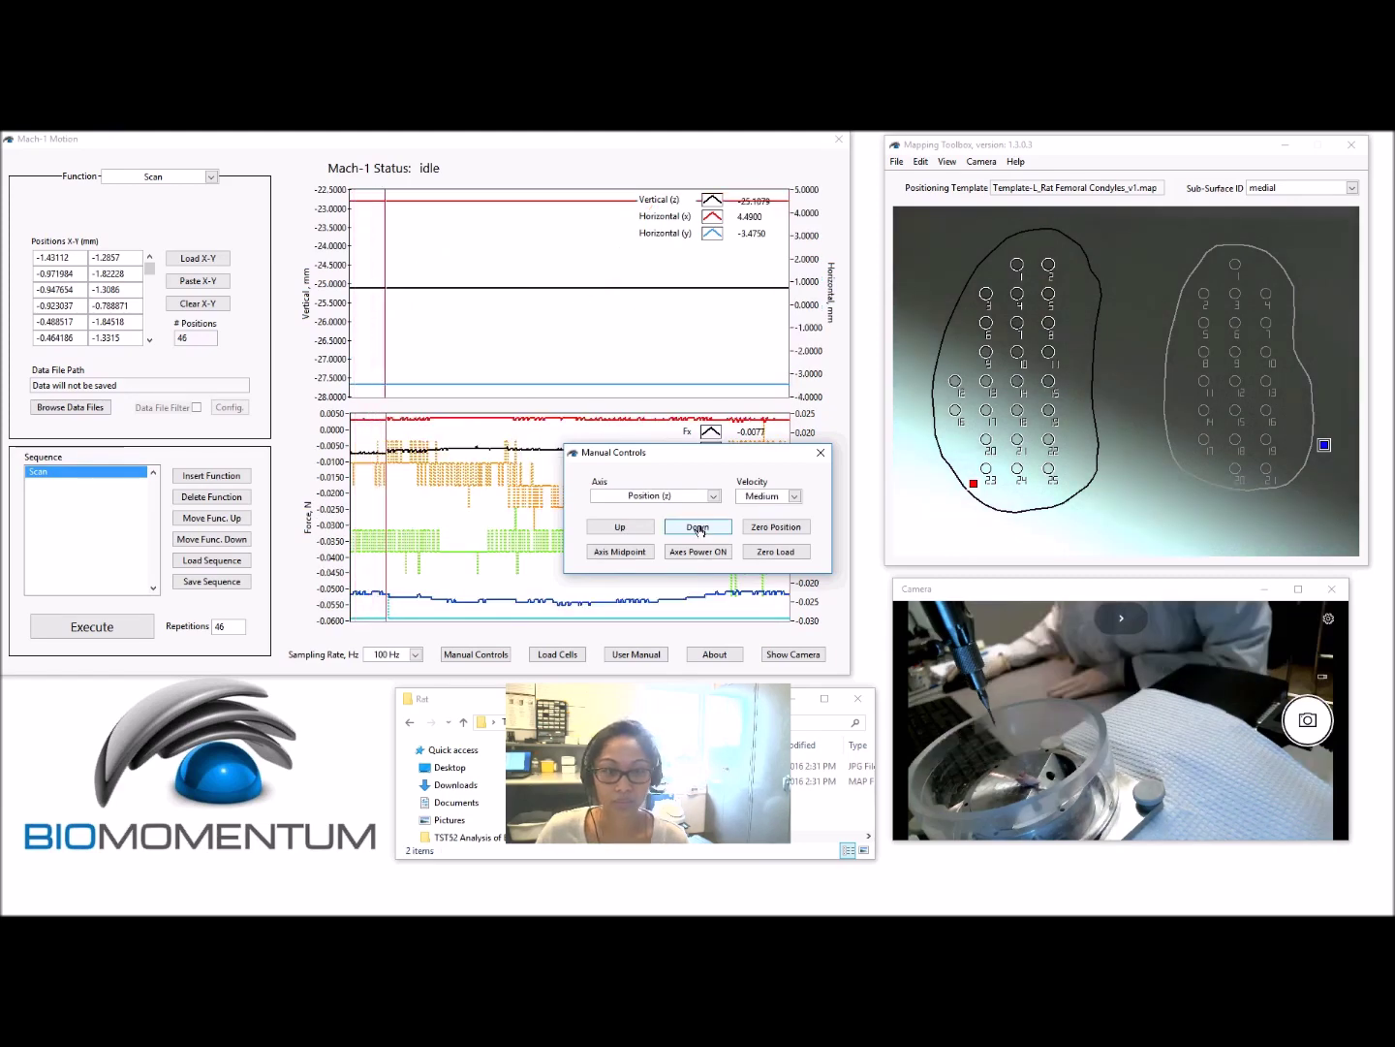
pyautogui.click(697, 528)
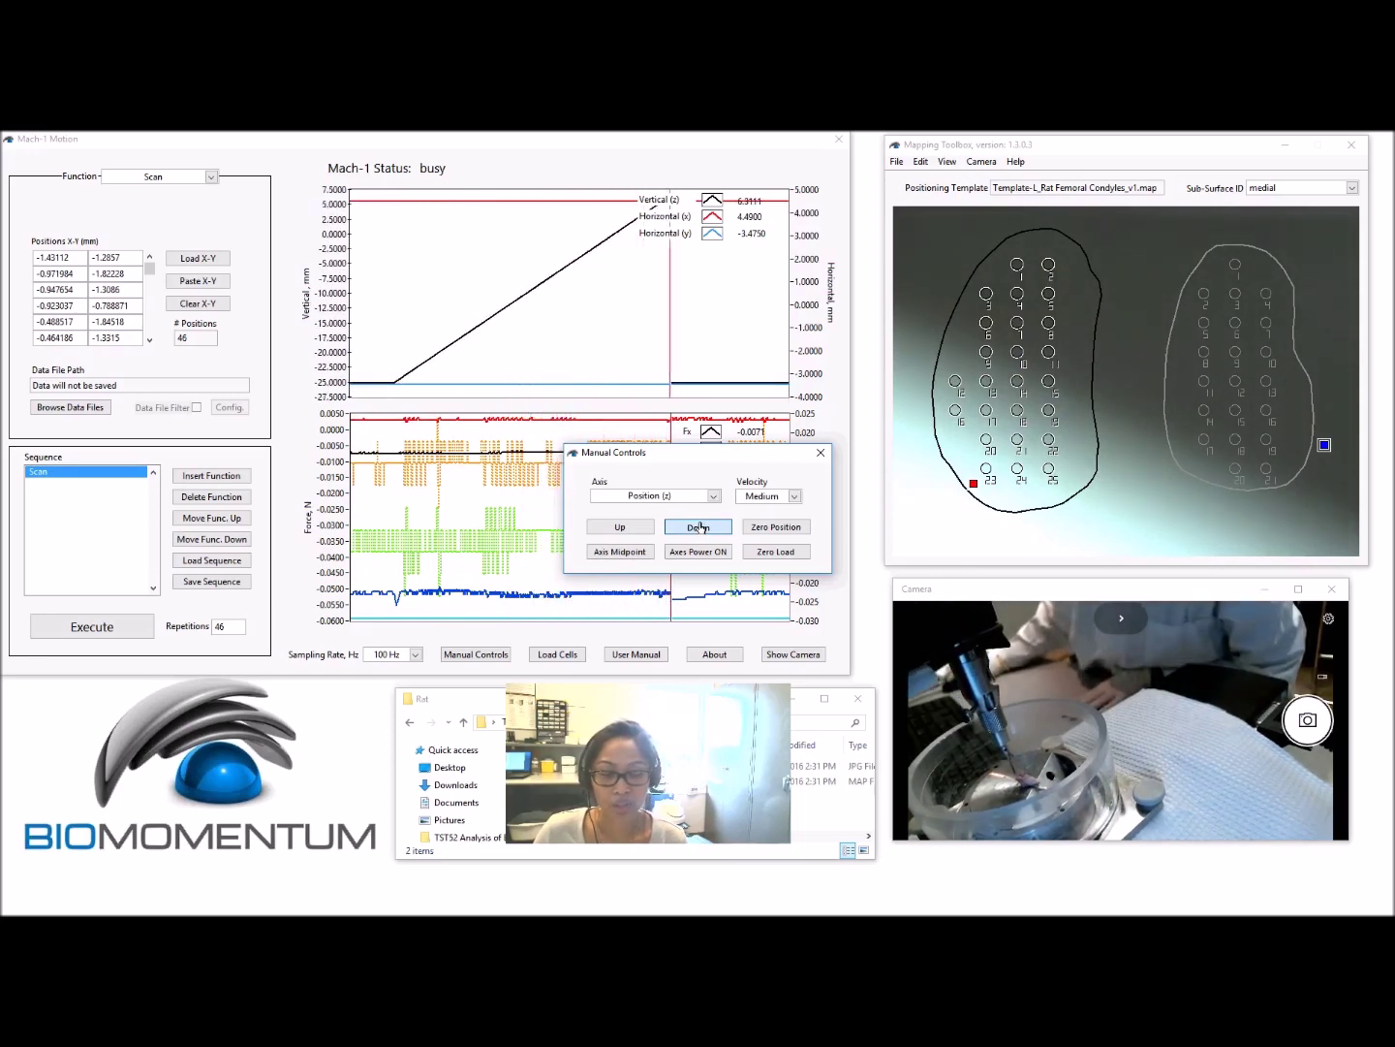
# - Readjust x left and y back, then switch to Low speed and nudge y toward the front
pyautogui.click(691, 524)
pyautogui.click(640, 529)
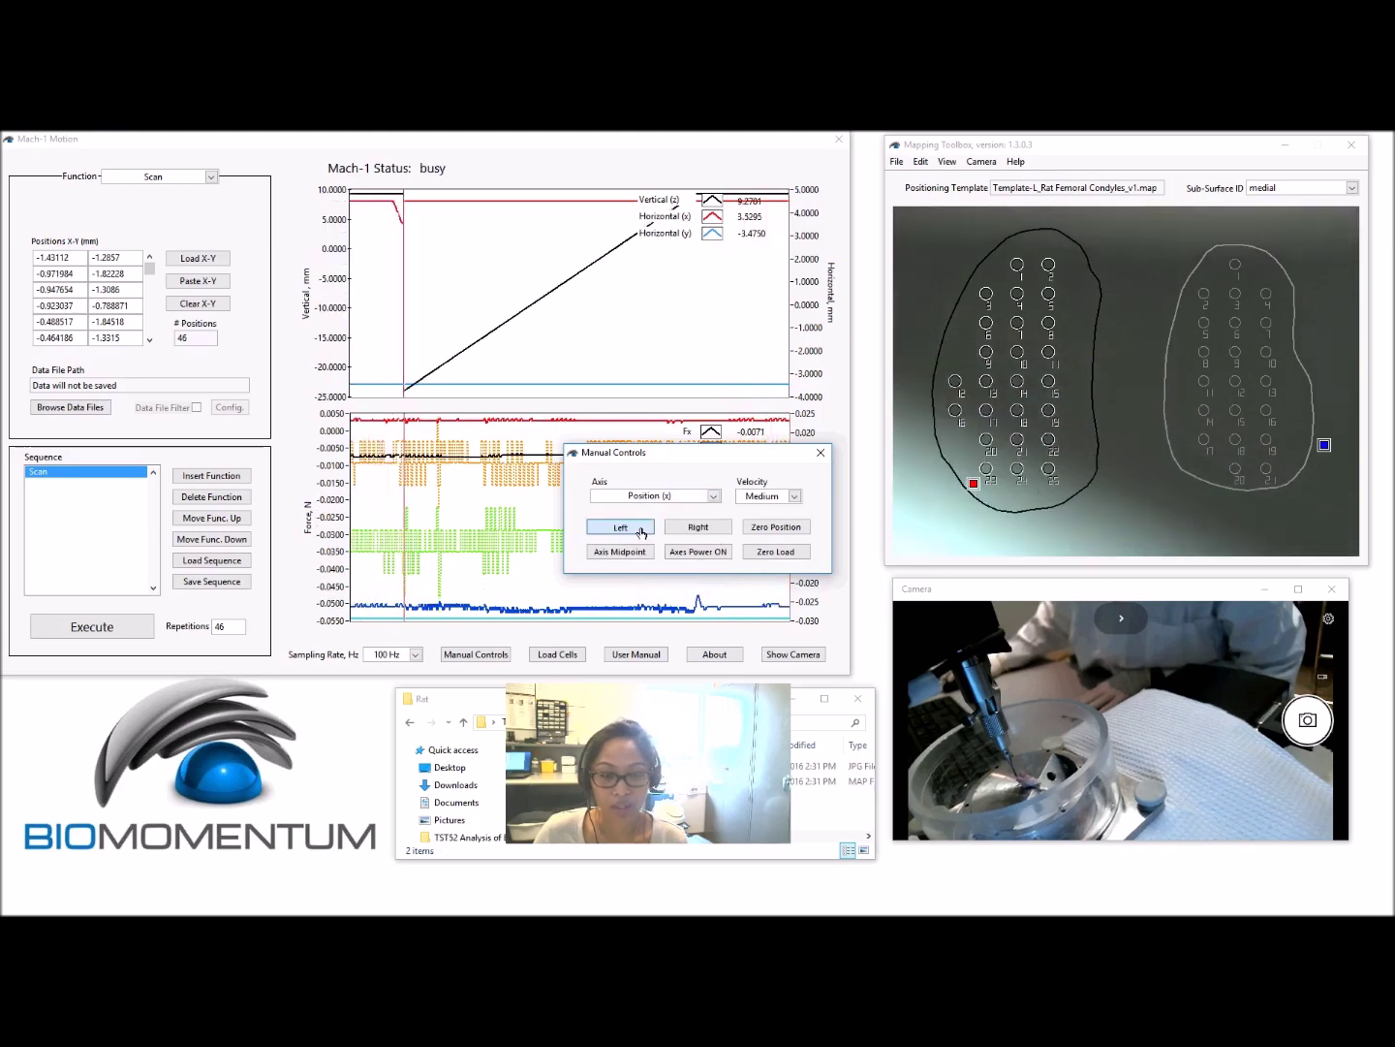
pyautogui.click(639, 496)
pyautogui.click(638, 535)
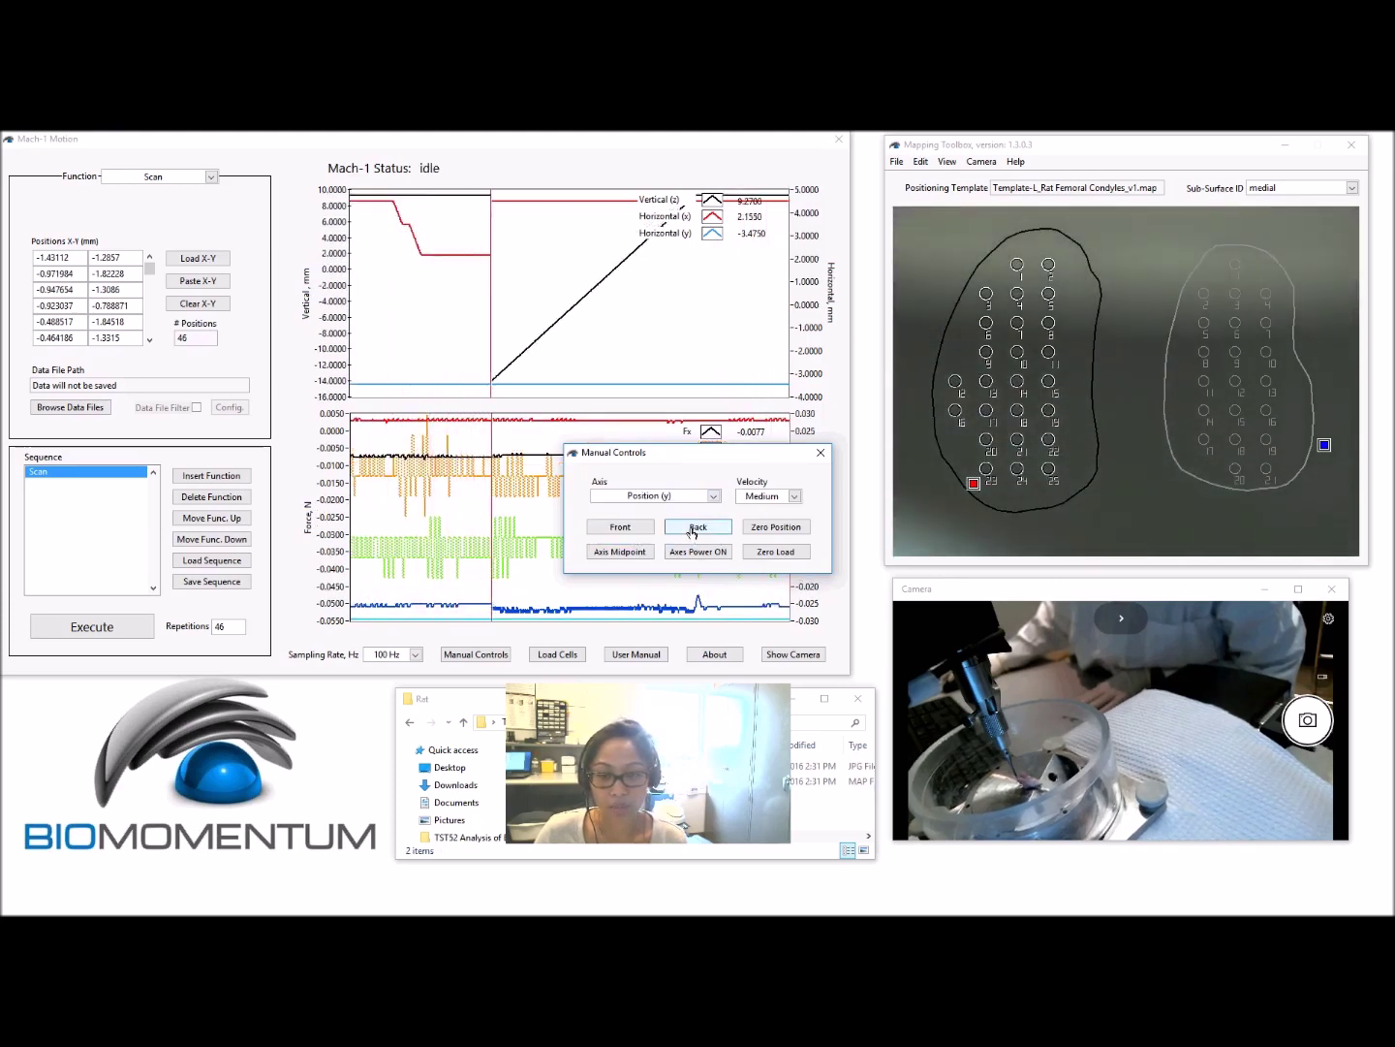
pyautogui.click(694, 528)
pyautogui.click(764, 496)
pyautogui.click(756, 510)
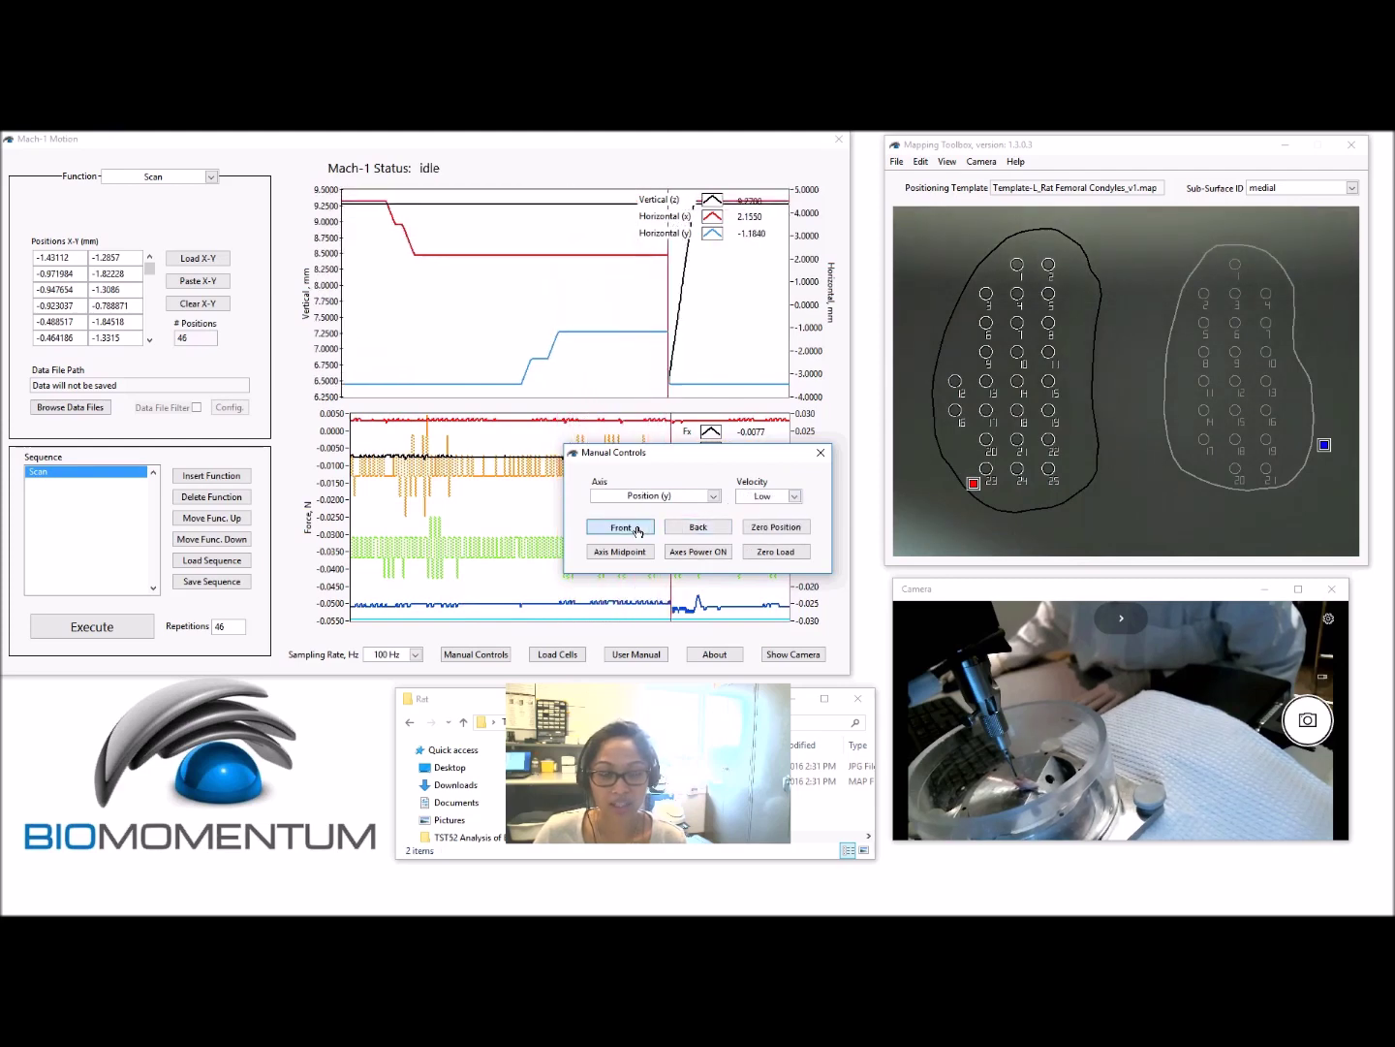
pyautogui.click(636, 529)
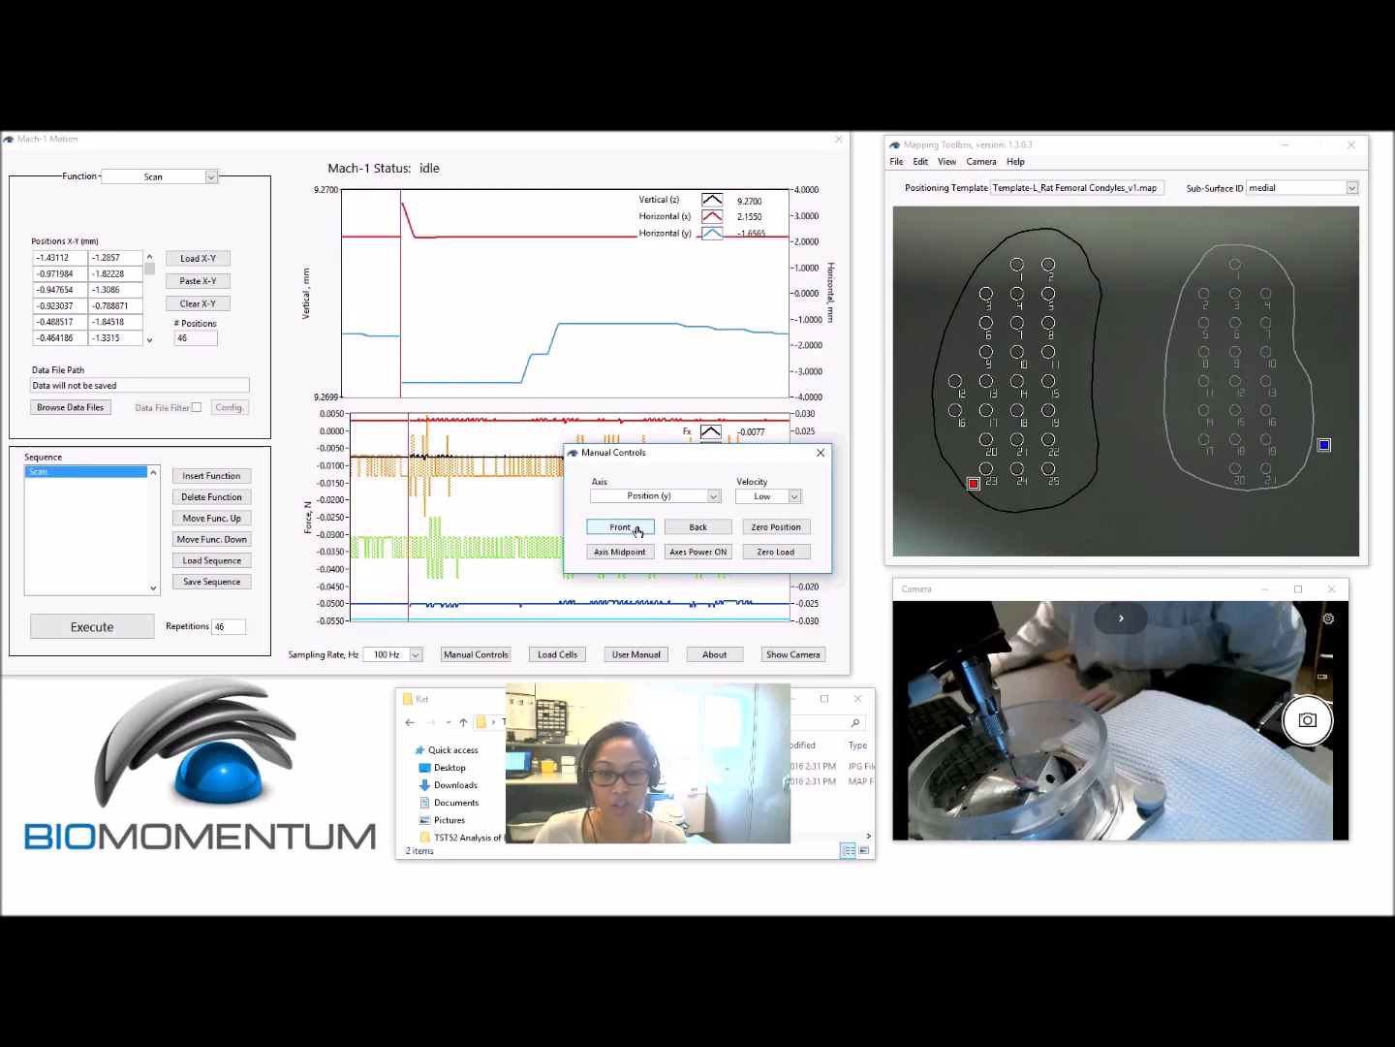
# - Fine-tune x, lower z onto the surface, and nudge x to 2.5040 mm over the red reference
pyautogui.click(649, 496)
pyautogui.click(649, 524)
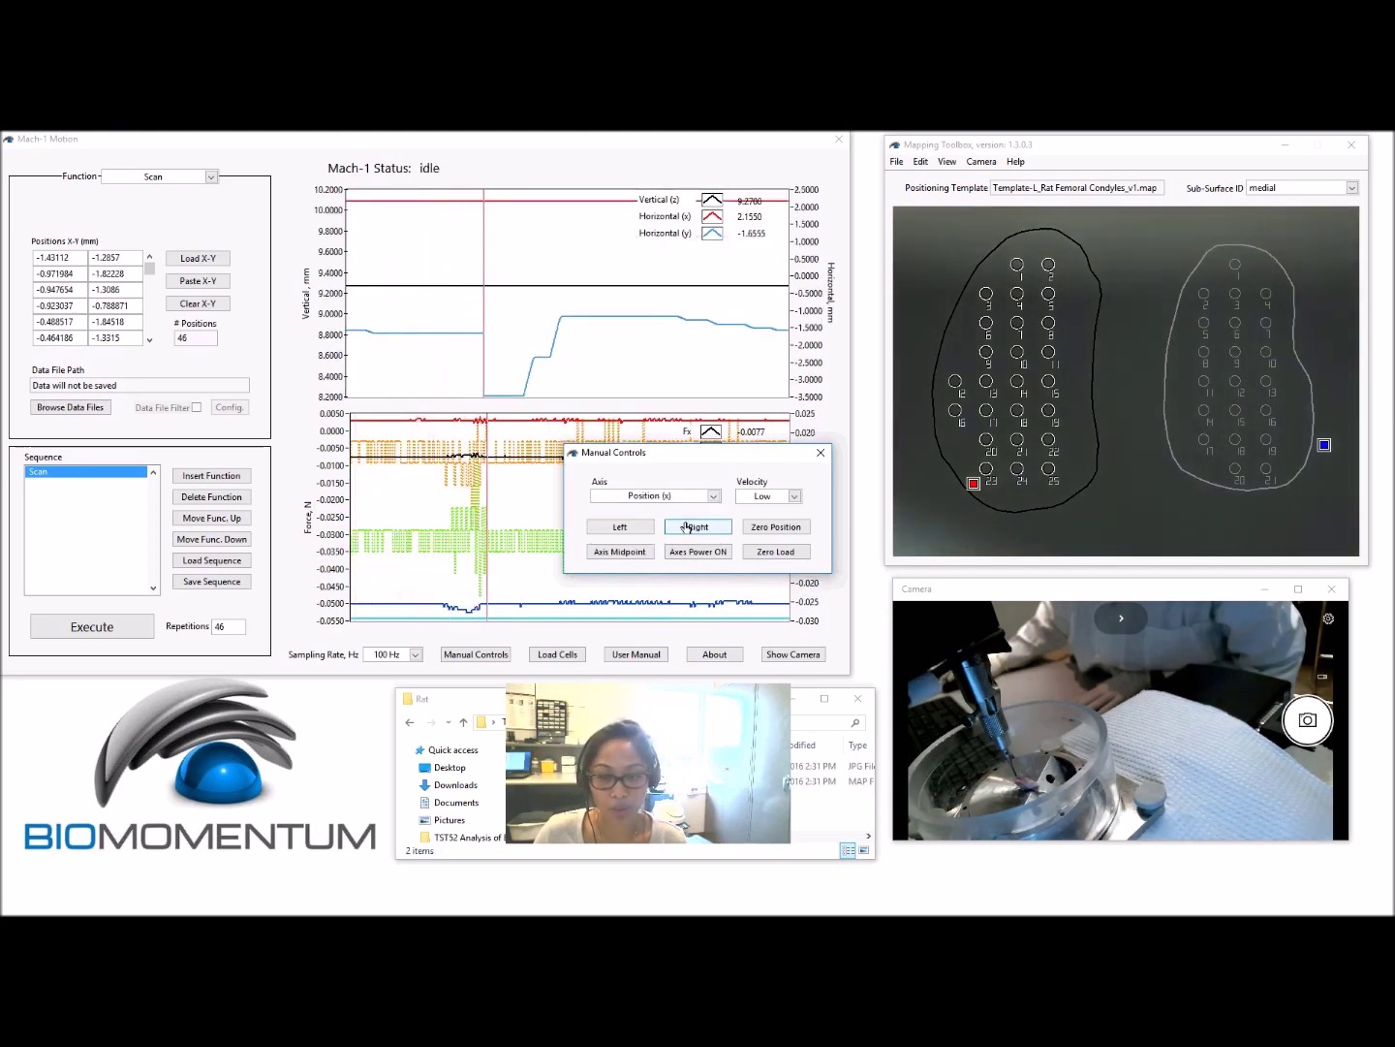
pyautogui.click(687, 526)
pyautogui.click(657, 495)
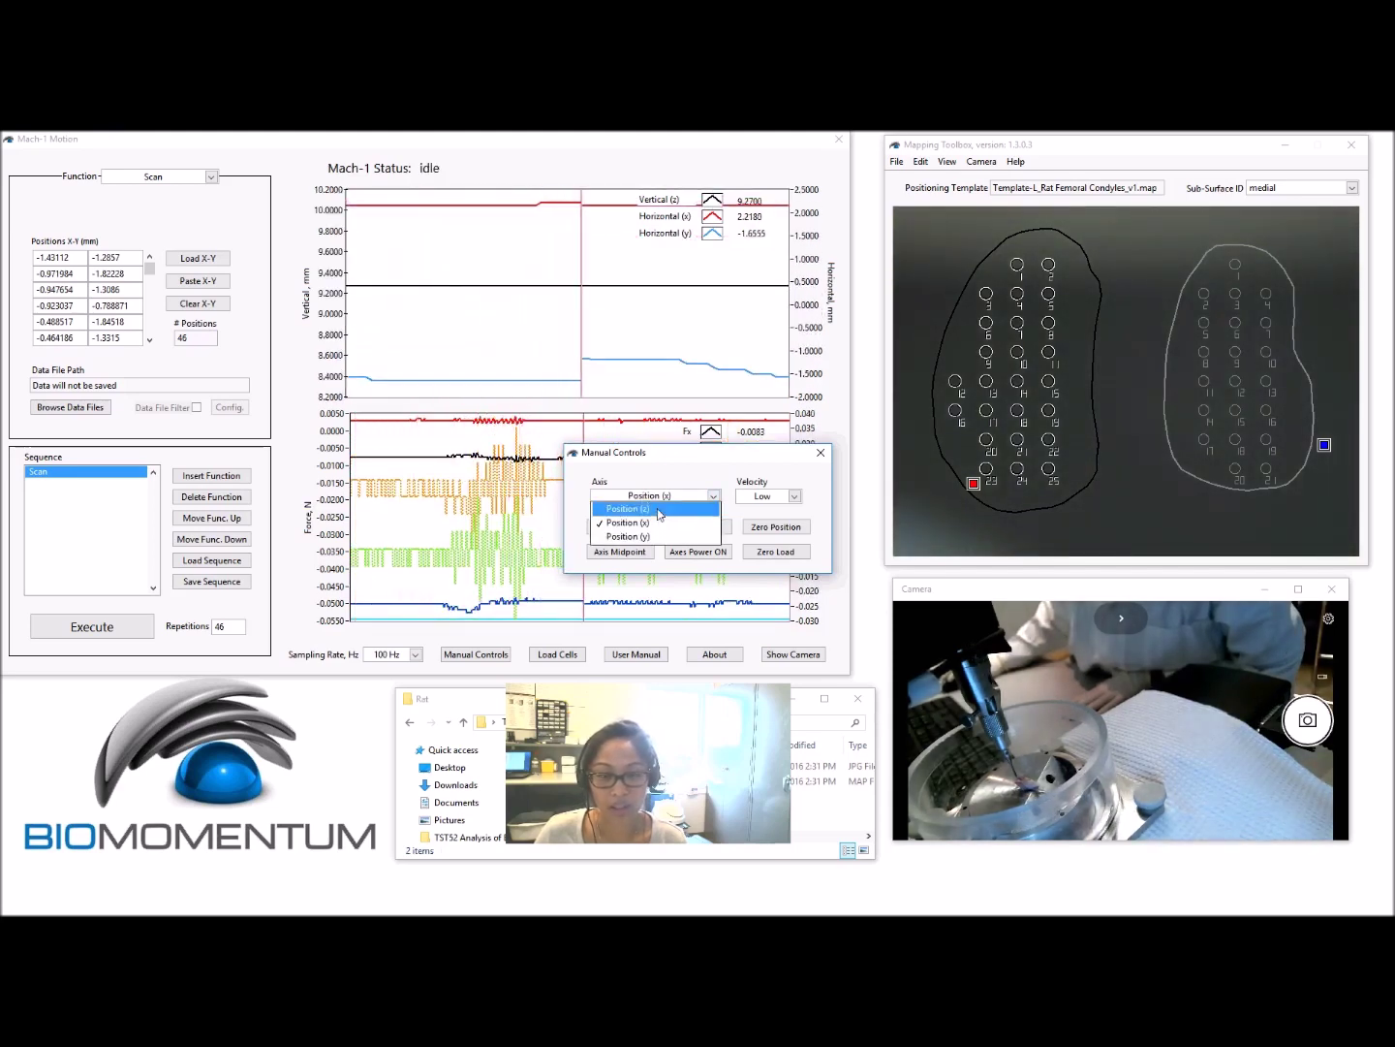
pyautogui.click(640, 512)
pyautogui.click(685, 528)
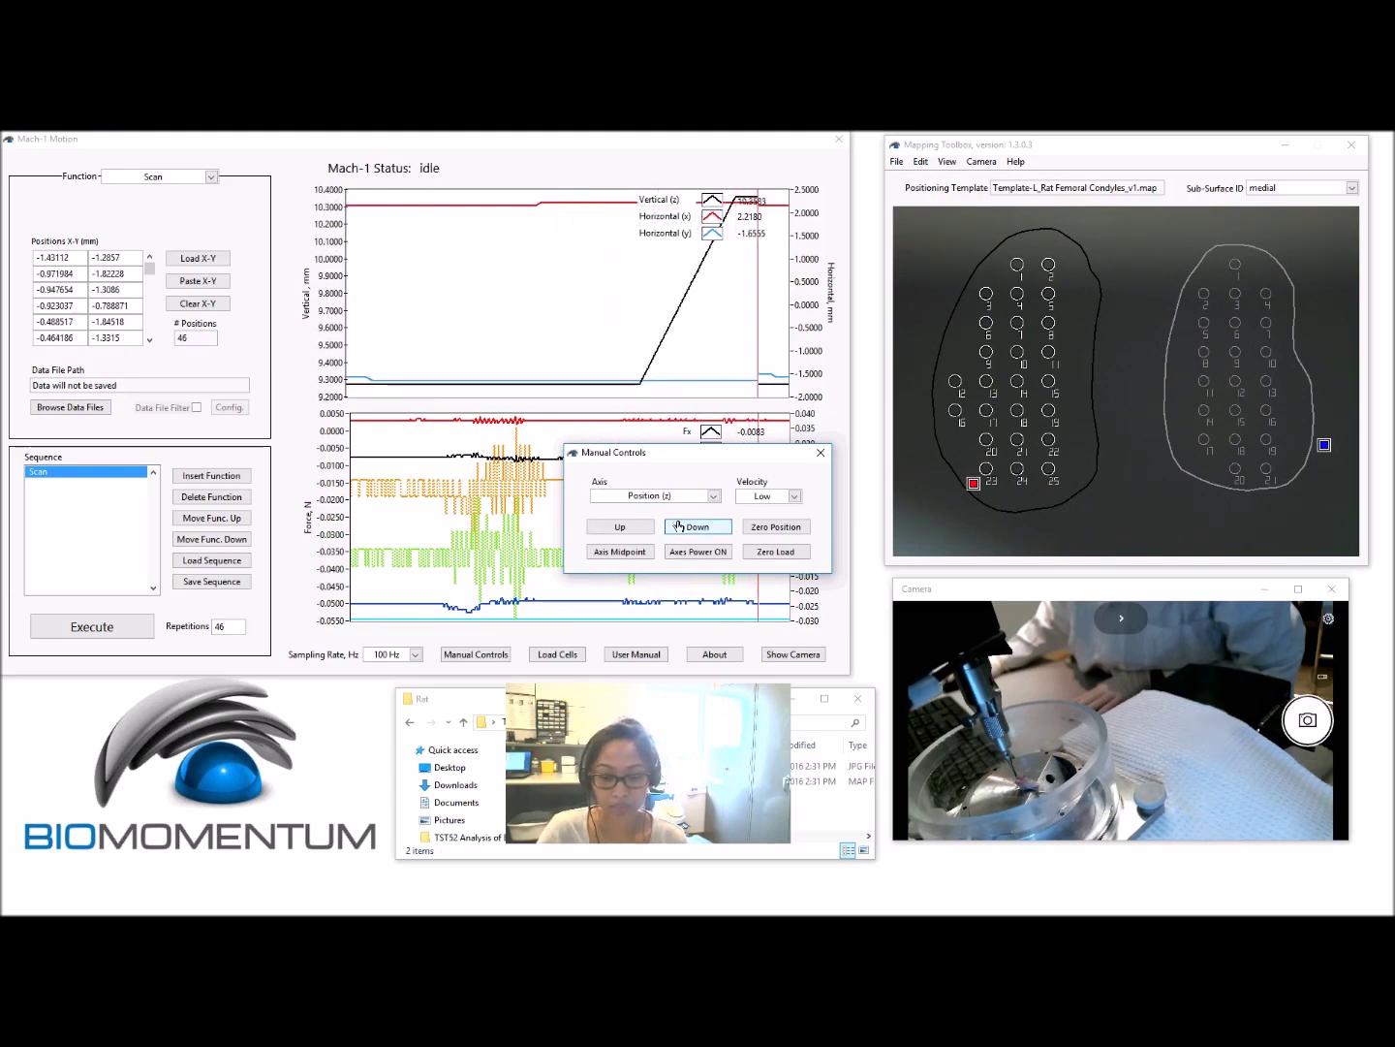
pyautogui.click(650, 495)
pyautogui.click(658, 527)
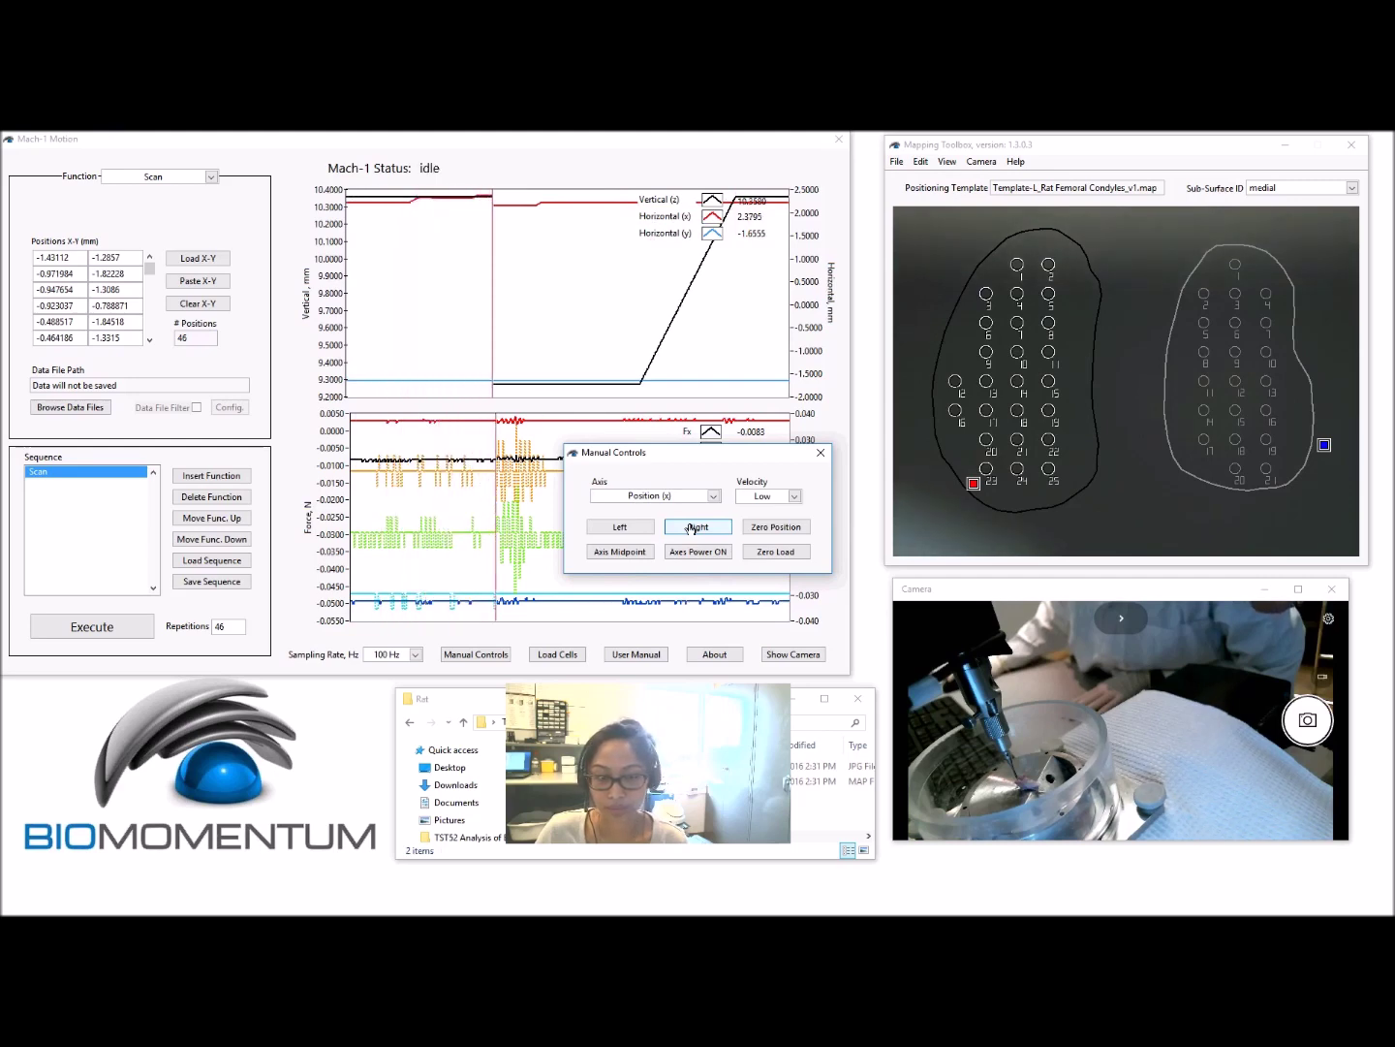
pyautogui.click(691, 528)
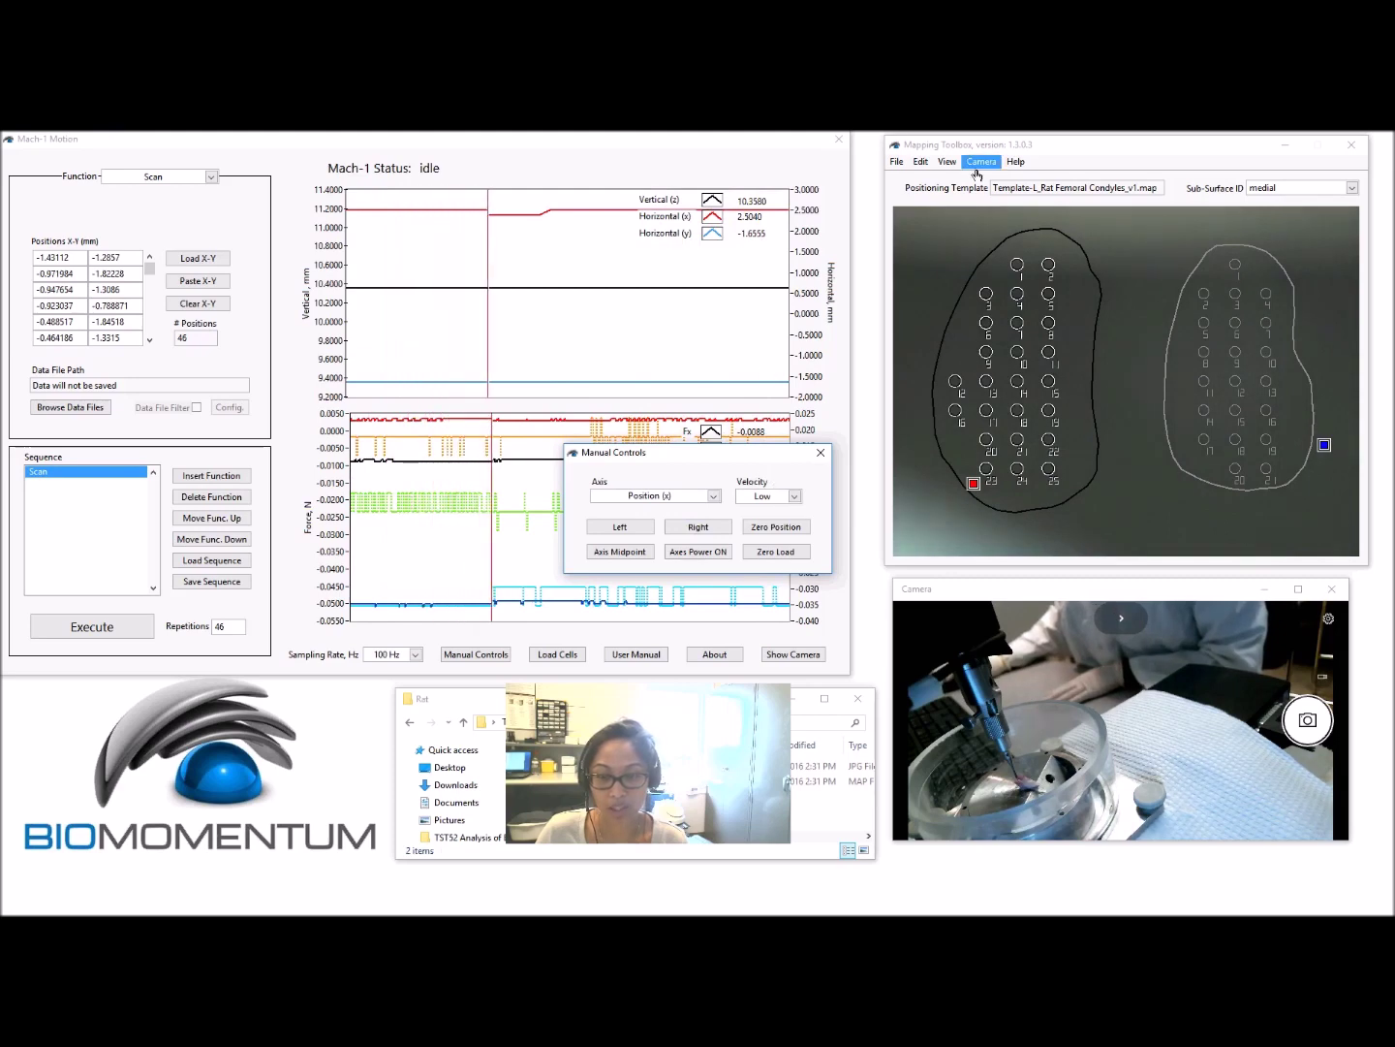
# - Open Edit > Calibration, move it aside, and enter Reference 1 (red) X as 2.504, starting Y -1.6555
pyautogui.click(921, 160)
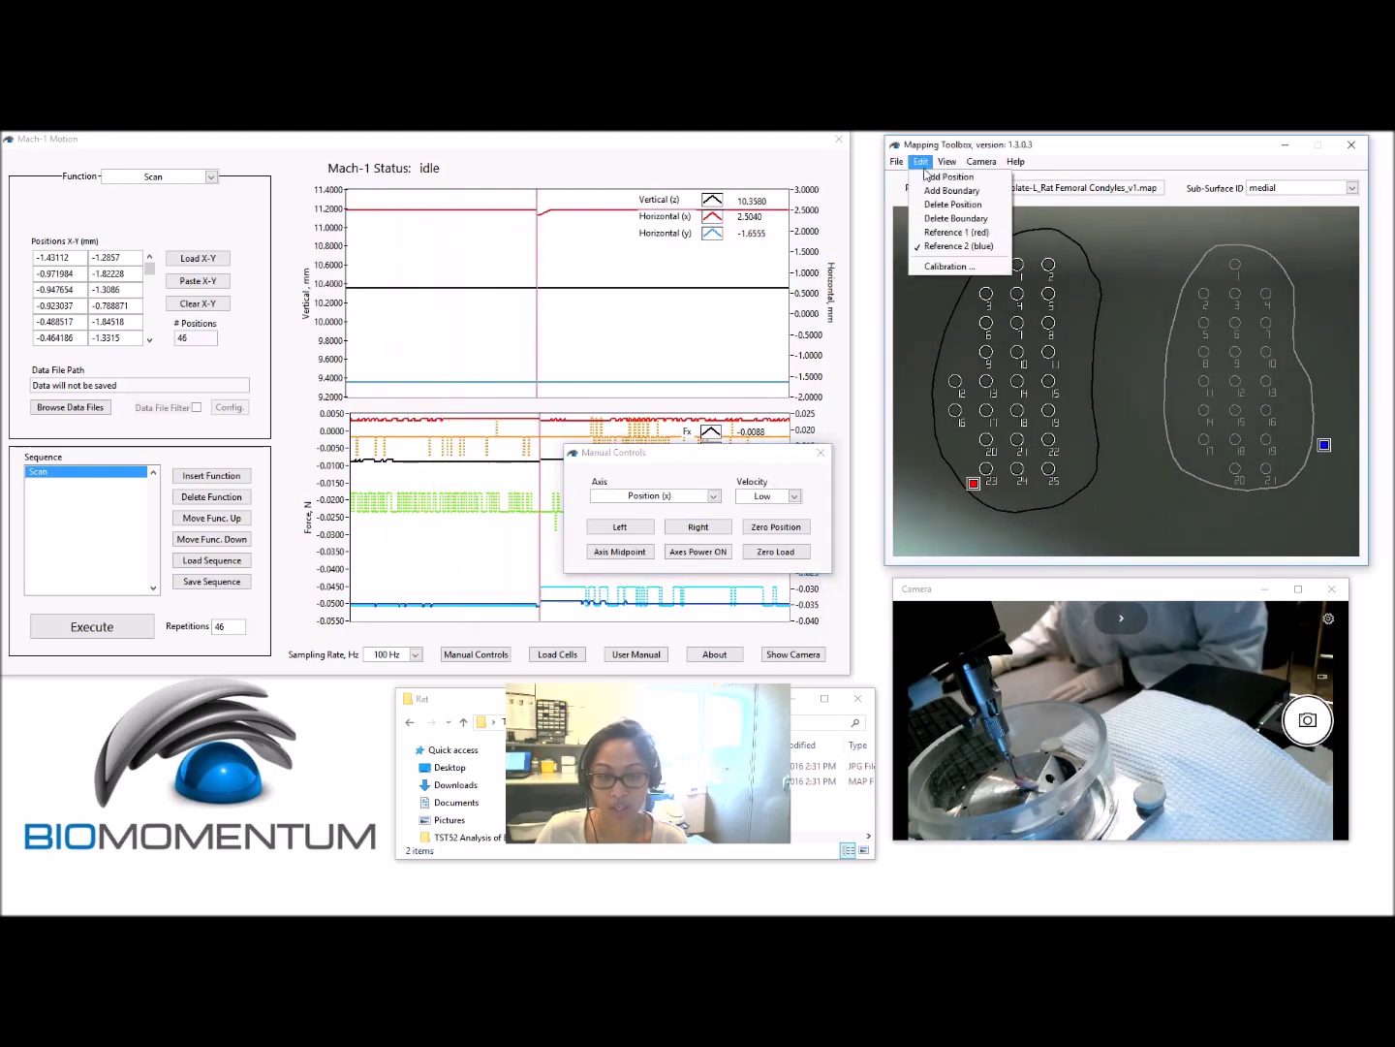
pyautogui.click(935, 267)
pyautogui.moveTo(703, 459); pyautogui.dragTo(1123, 421)
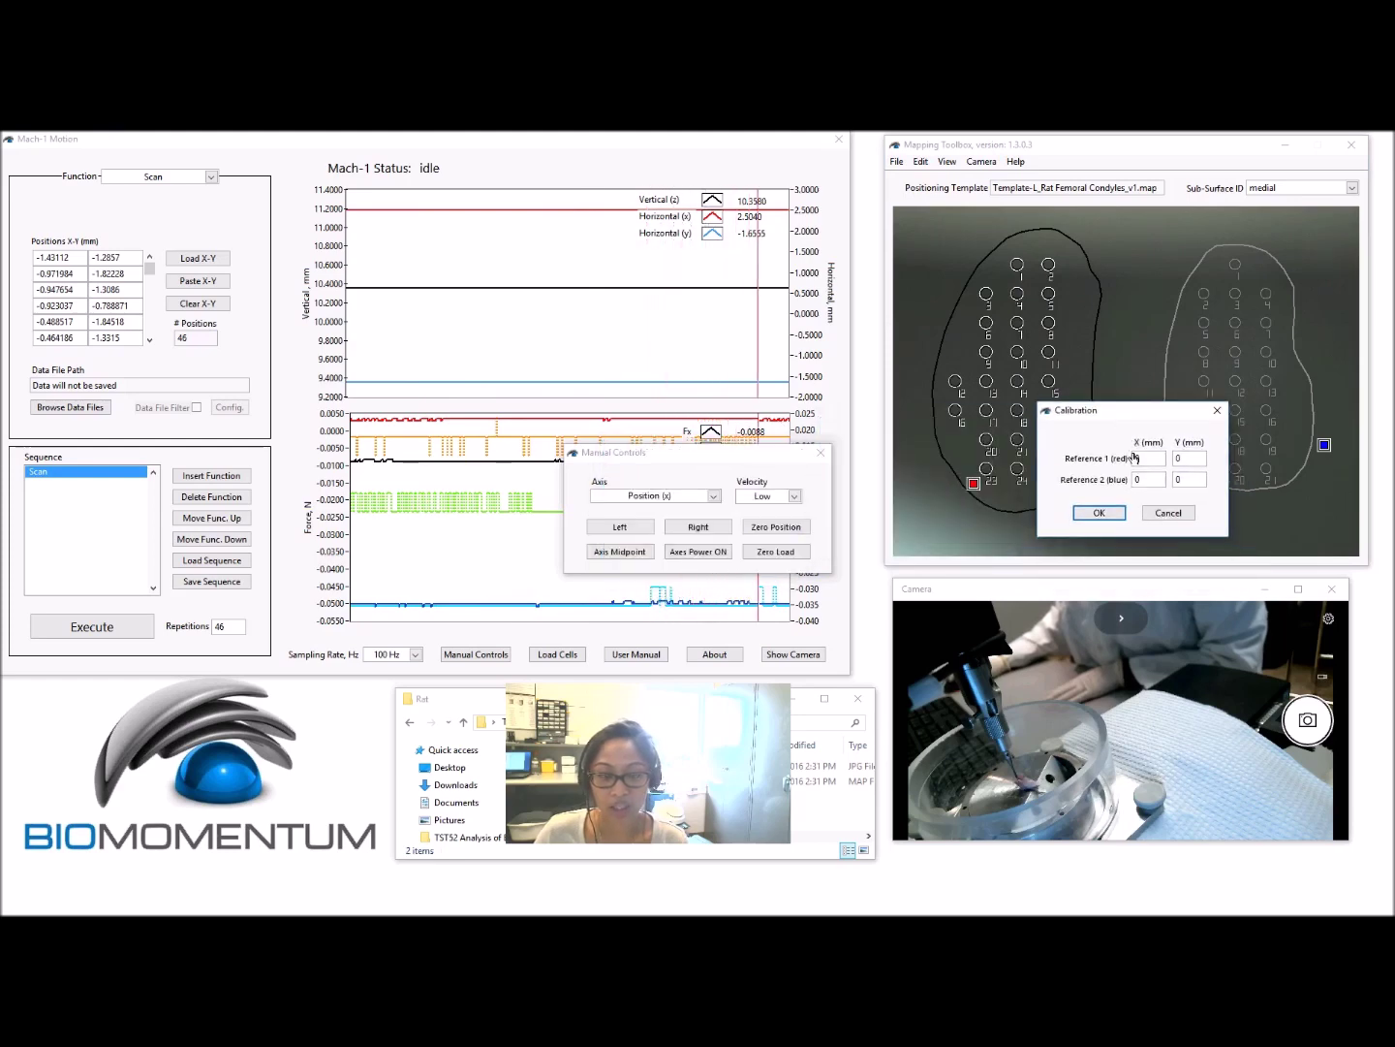
pyautogui.write('2.5040')
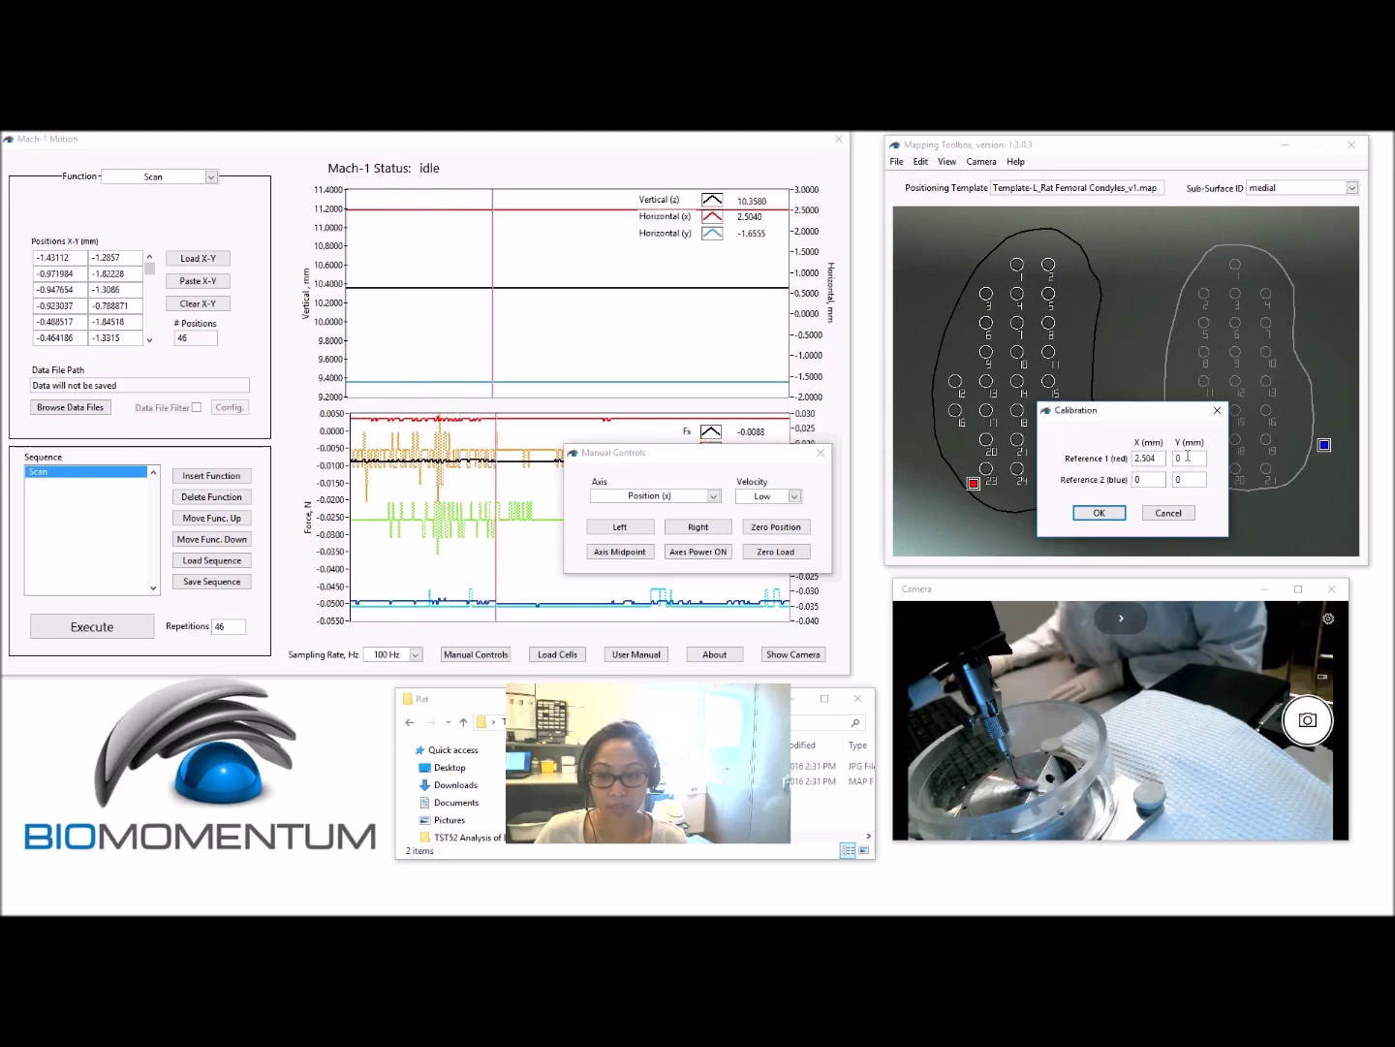
pyautogui.write('-1.6555')
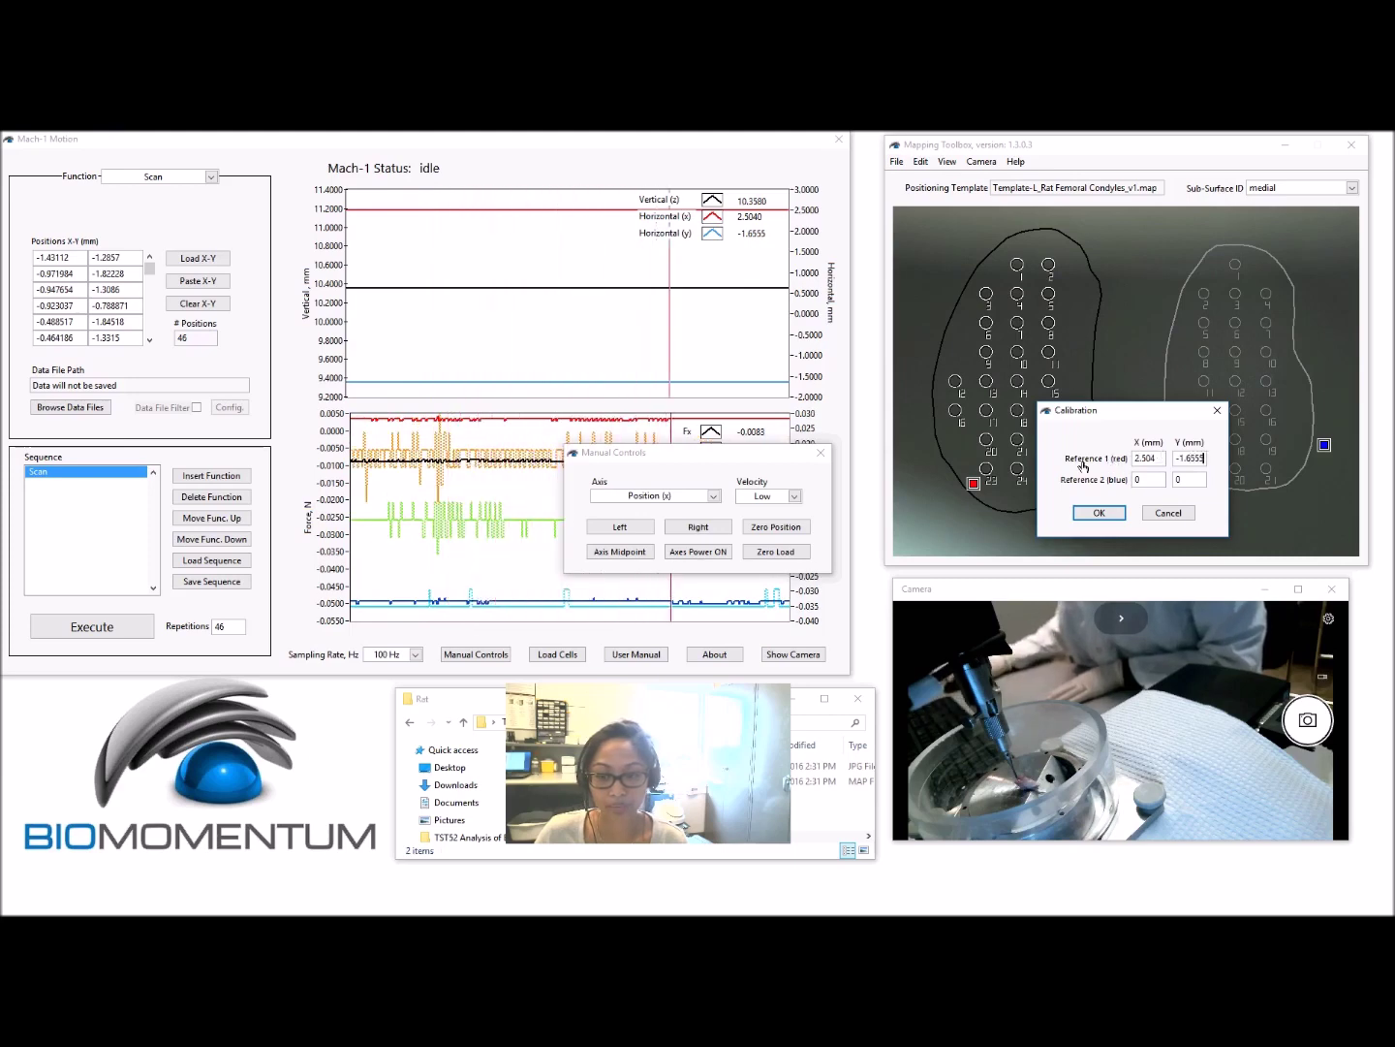
# - Raise z off the red point, then at Medium speed jog y back and x left to -0.4605 mm
pyautogui.click(655, 495)
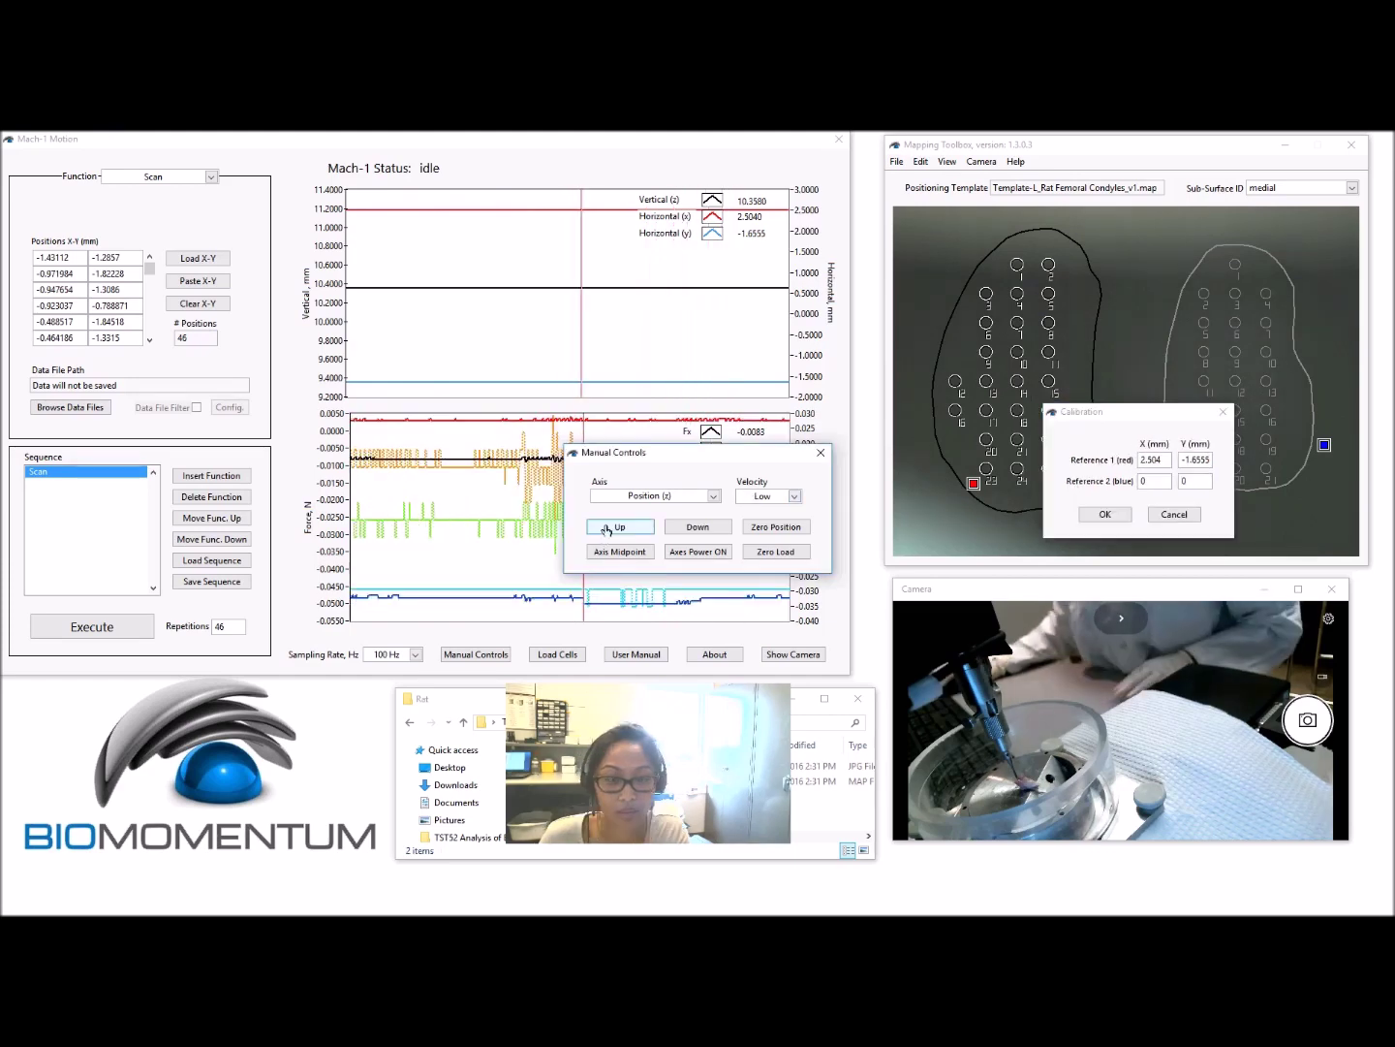
pyautogui.click(655, 534)
pyautogui.click(607, 527)
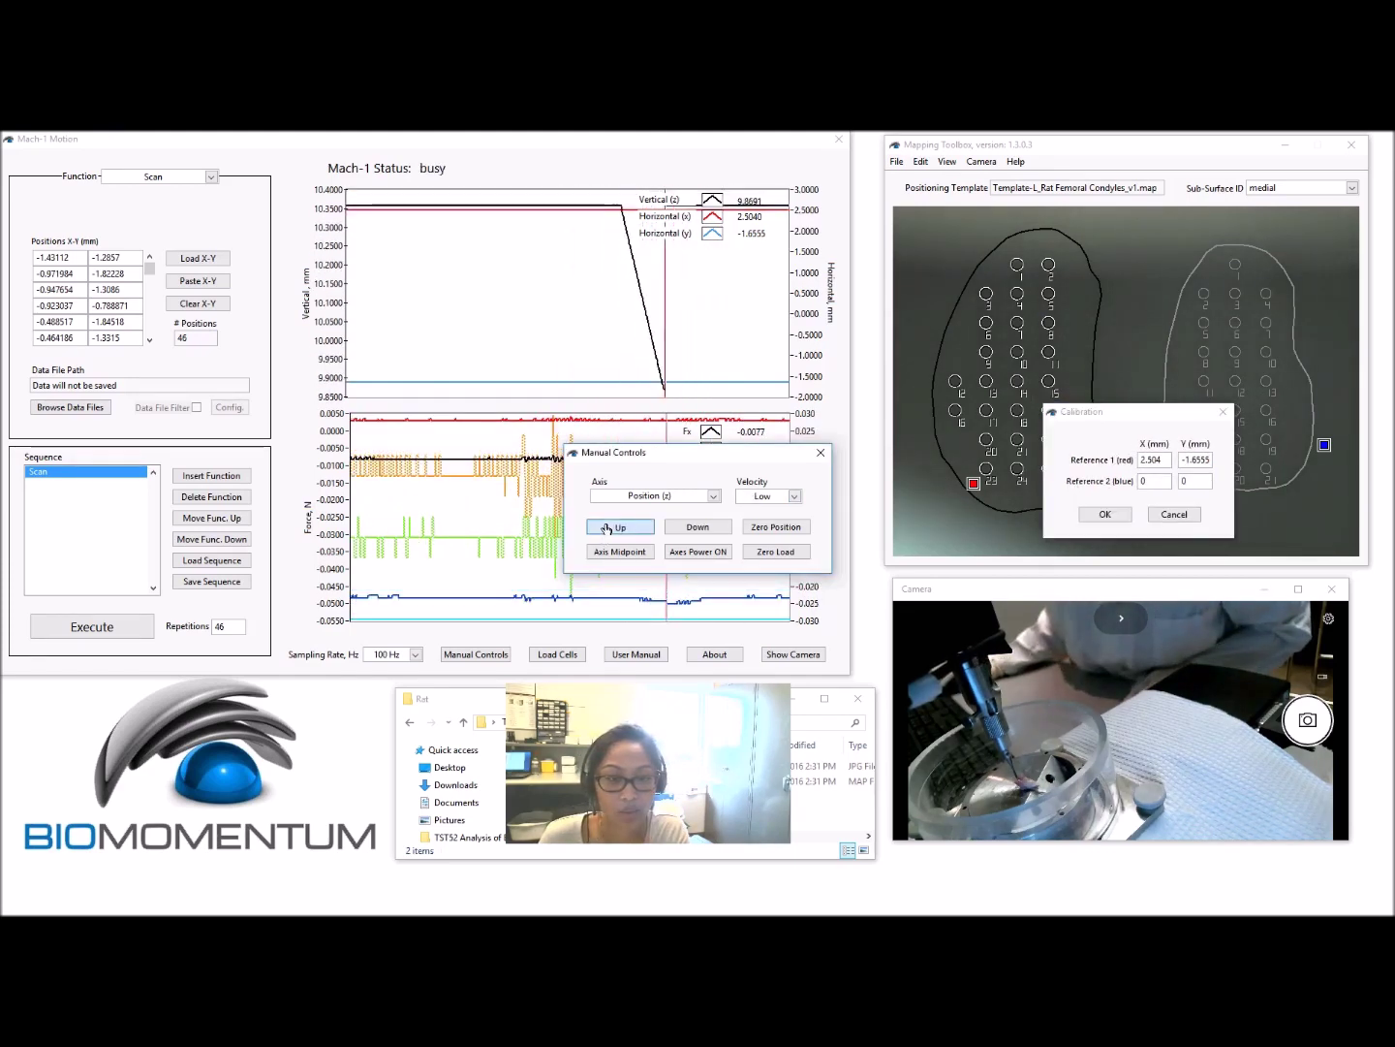
pyautogui.click(620, 495)
pyautogui.click(630, 509)
pyautogui.click(763, 495)
pyautogui.click(762, 522)
pyautogui.click(649, 495)
pyautogui.click(641, 536)
pyautogui.click(697, 529)
pyautogui.click(650, 496)
pyautogui.click(624, 522)
pyautogui.click(622, 527)
pyautogui.click(623, 529)
# - At Low speed, lower the probe onto the blue reference and nudge y front to 3.1935 mm
pyautogui.click(621, 495)
pyautogui.click(640, 509)
pyautogui.click(762, 495)
pyautogui.click(761, 521)
pyautogui.click(713, 529)
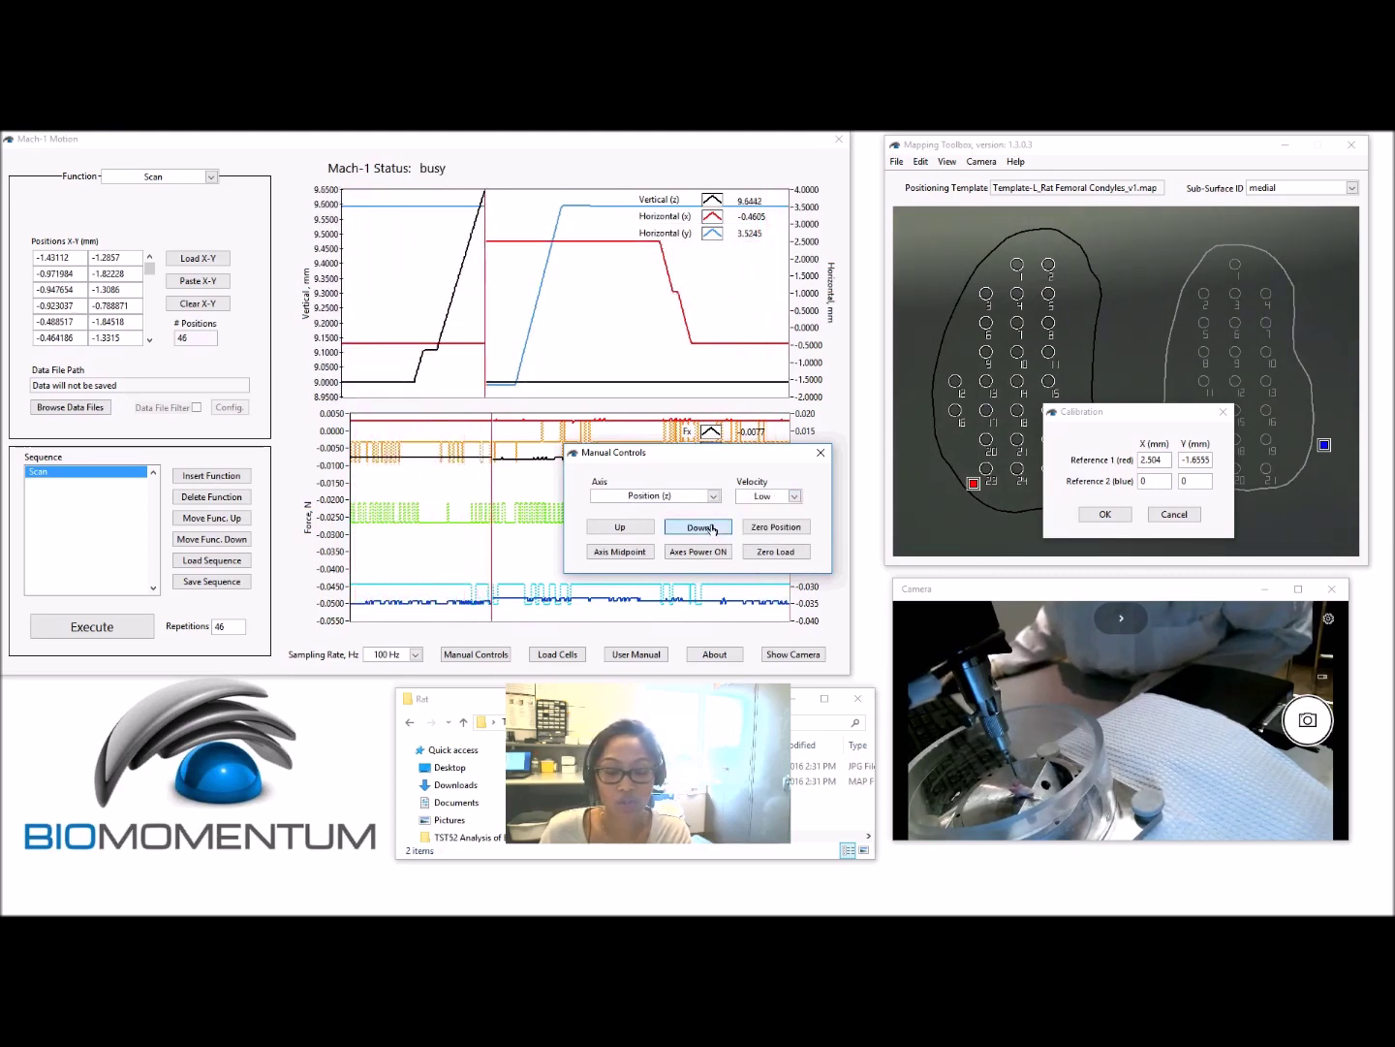
pyautogui.click(644, 495)
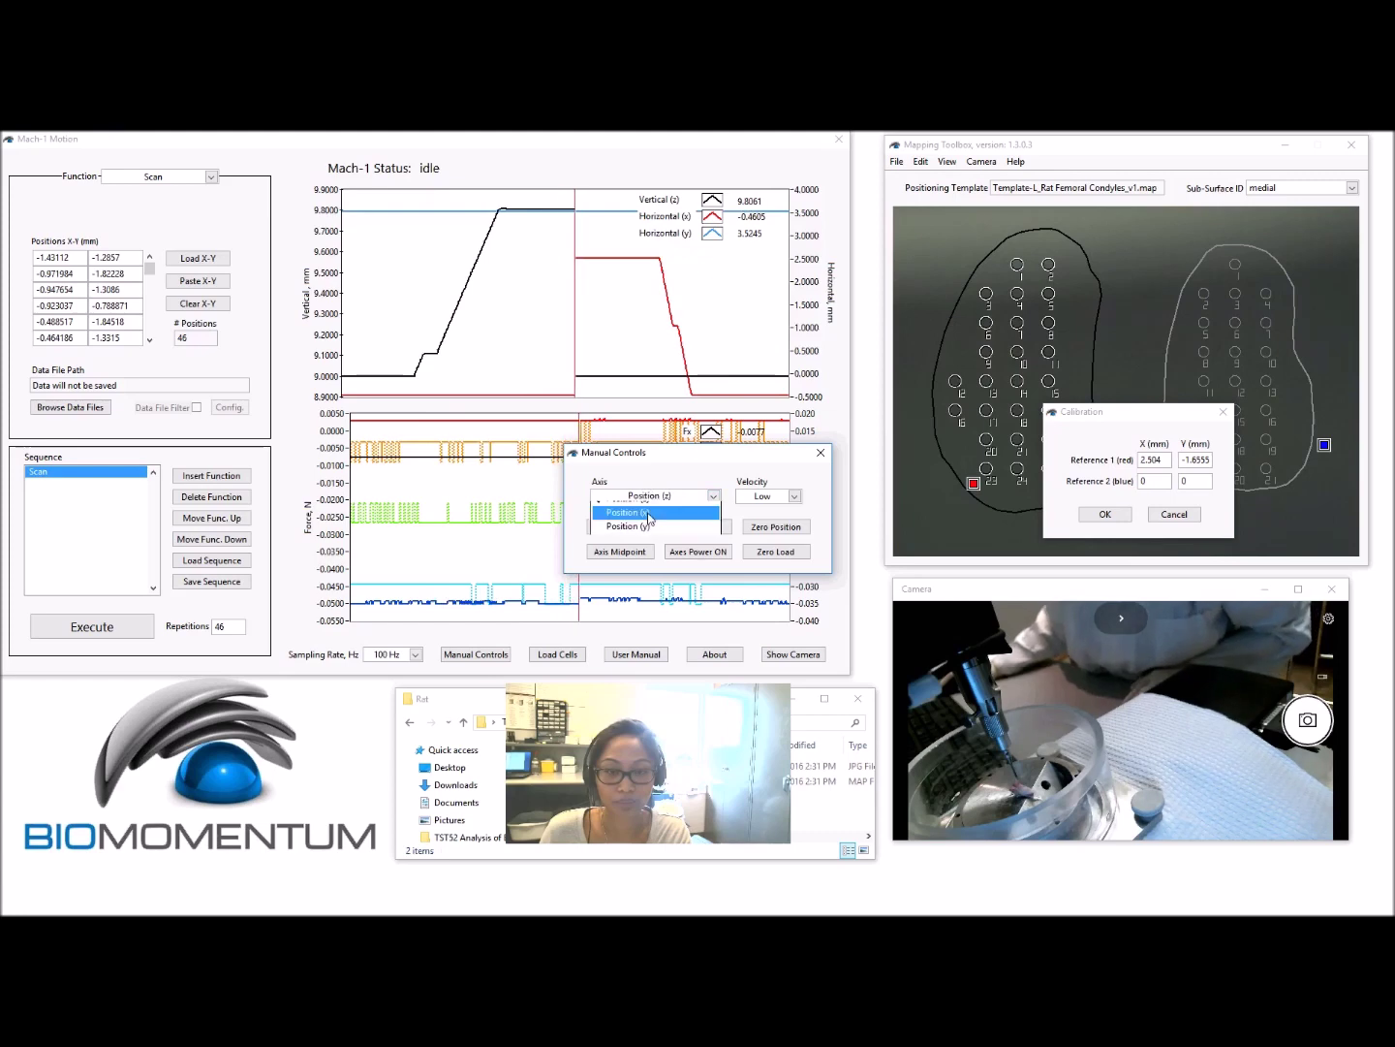
pyautogui.click(628, 525)
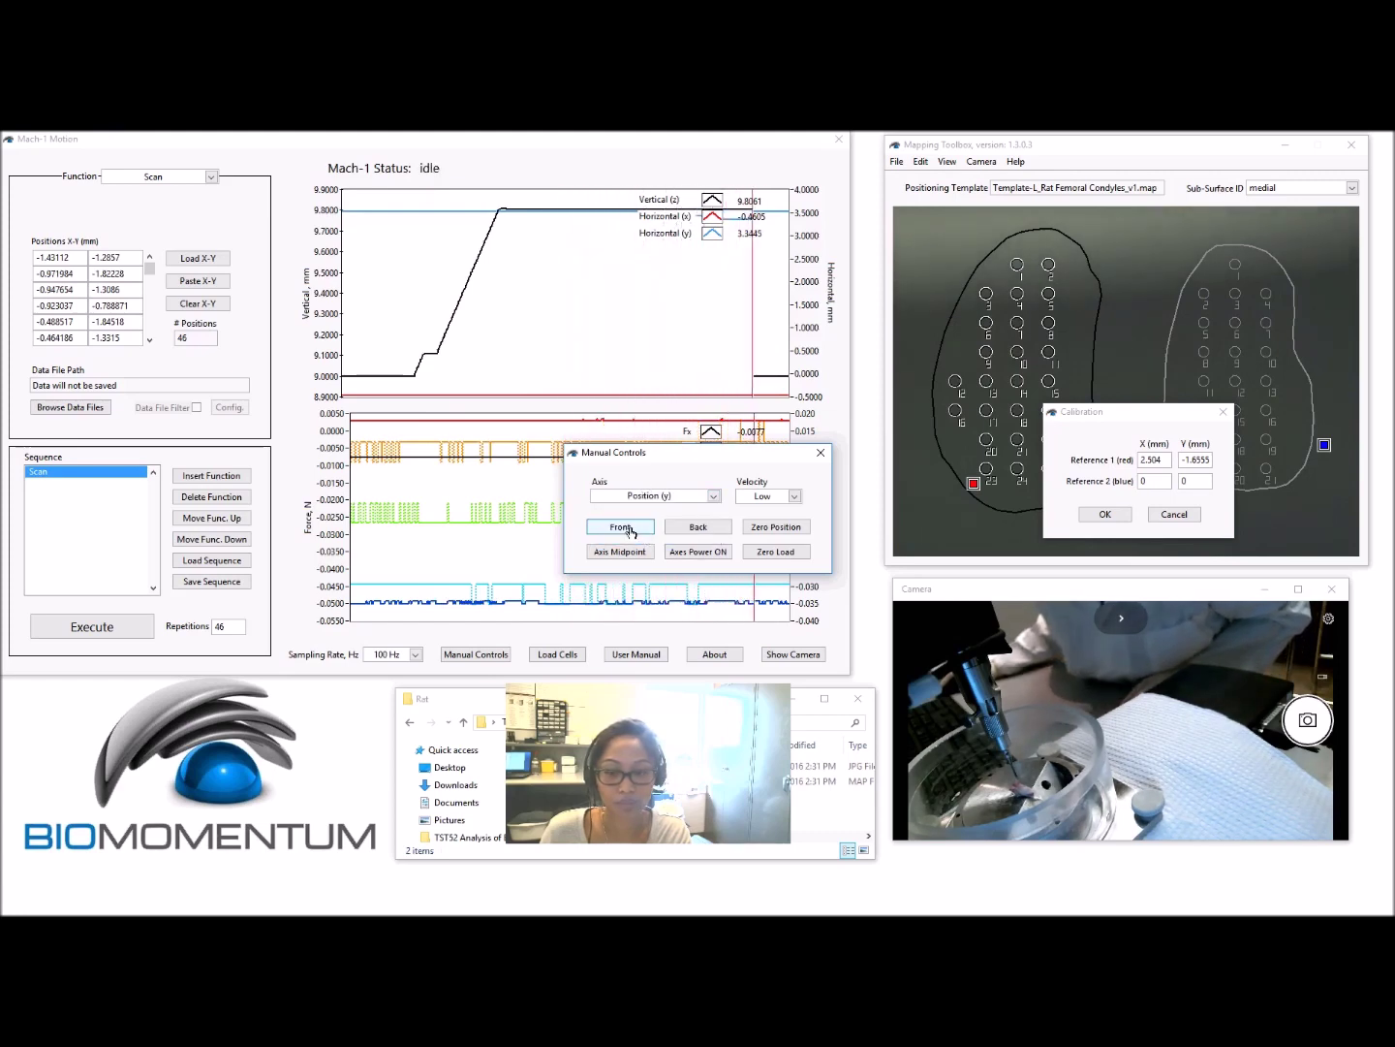
pyautogui.click(630, 528)
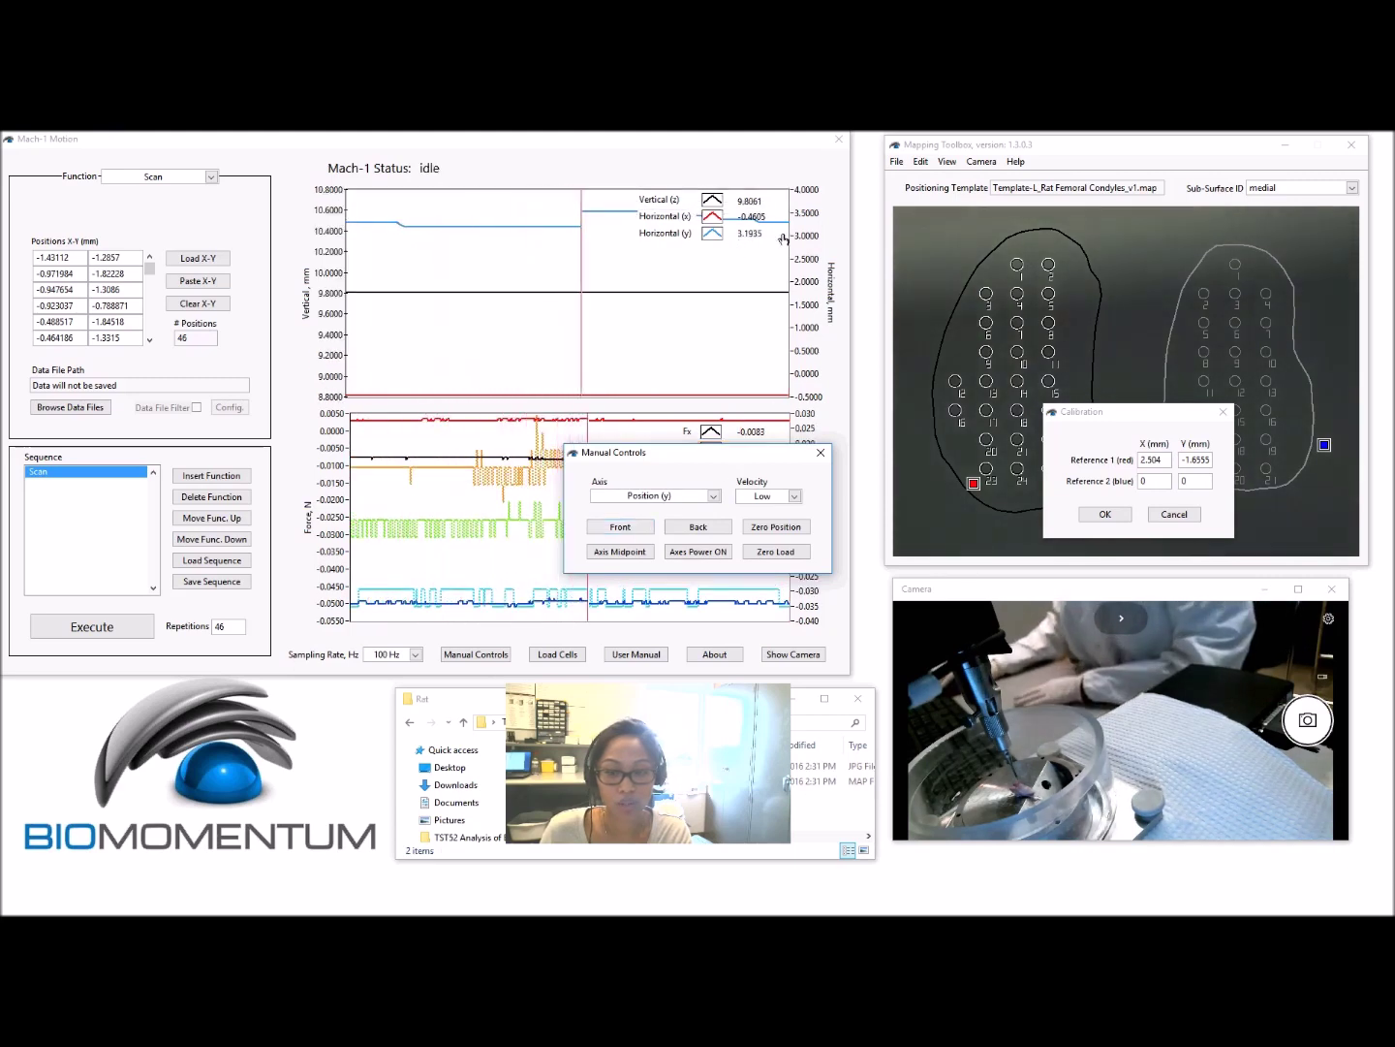
# - Enter Reference 2 (blue) X -0.4605 and Y 3.1935, then apply the calibration with OK
pyautogui.doubleClick(1155, 479)
pyautogui.write('-0')
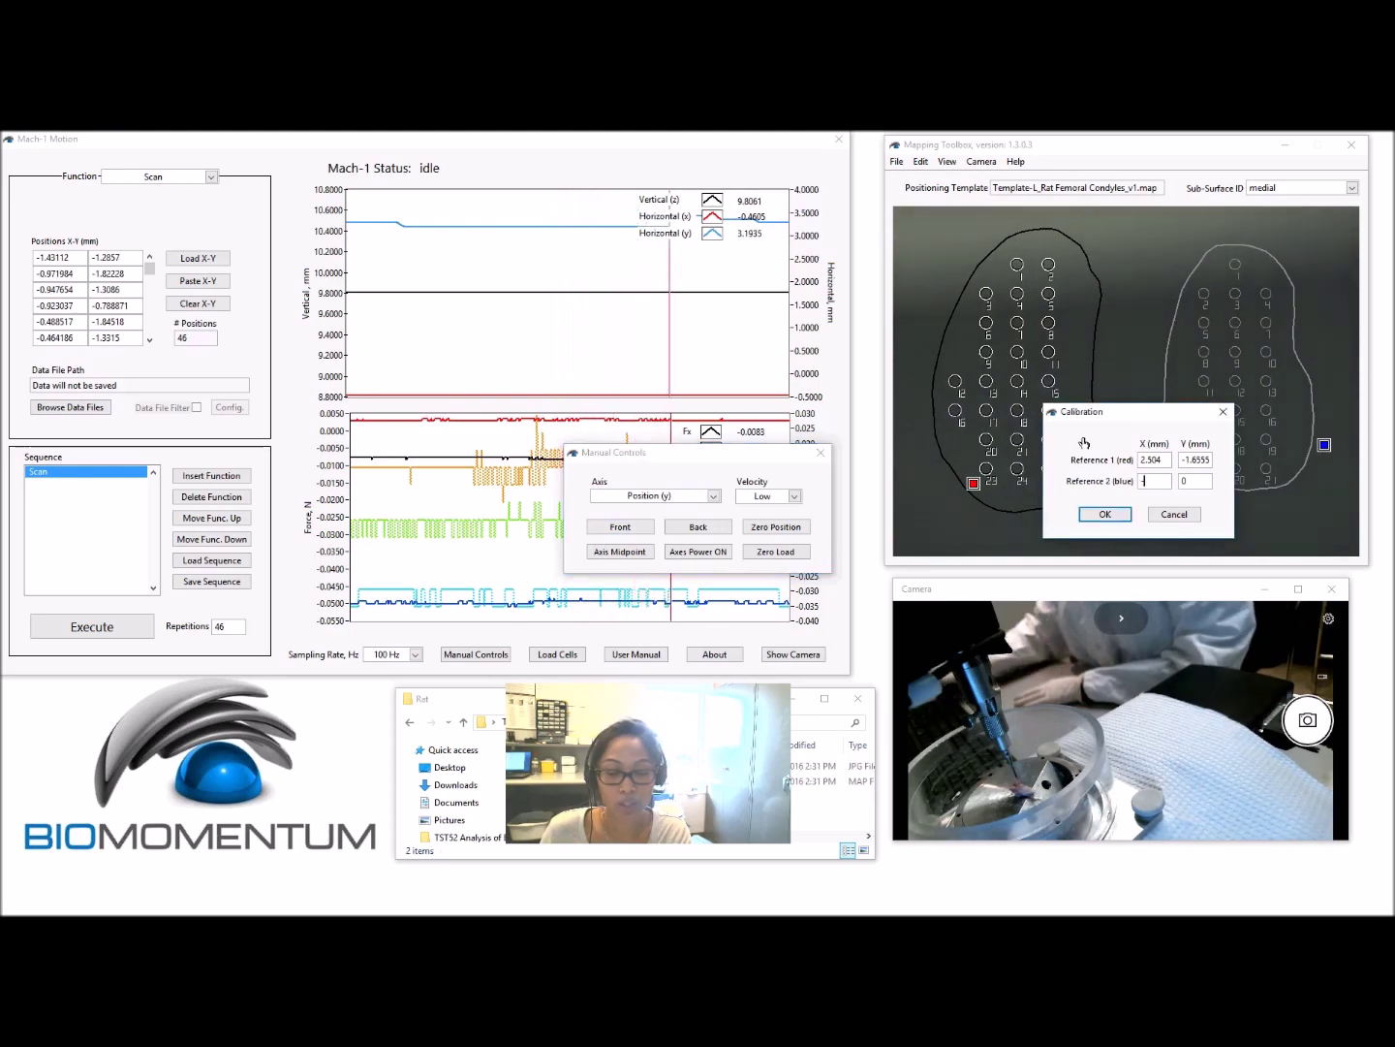
pyautogui.write('05')
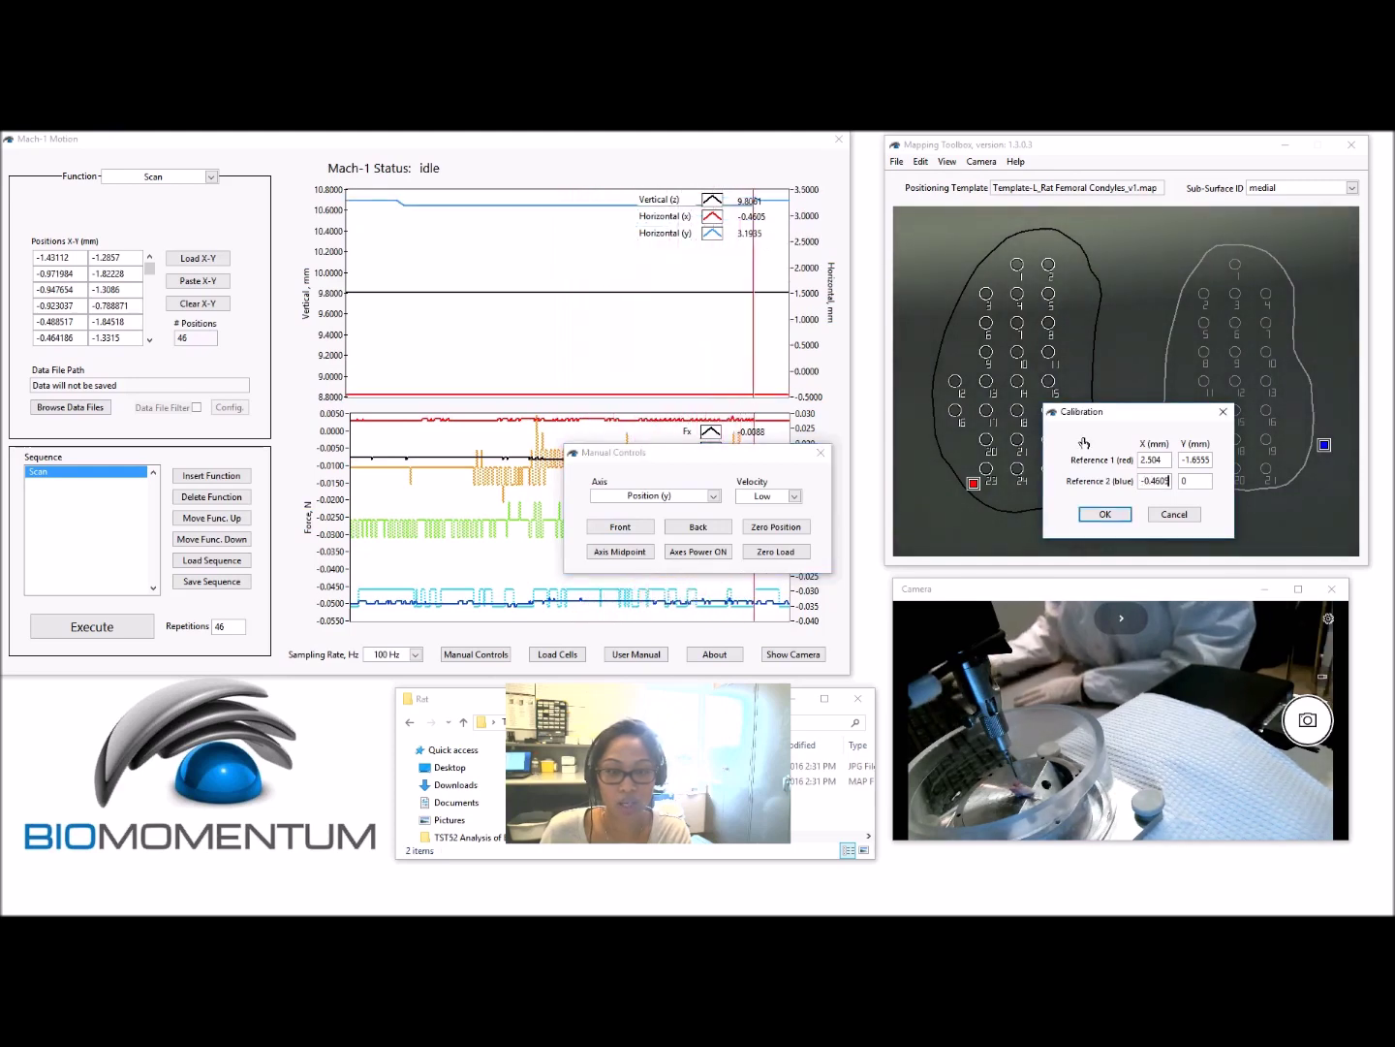
pyautogui.write('3.1935')
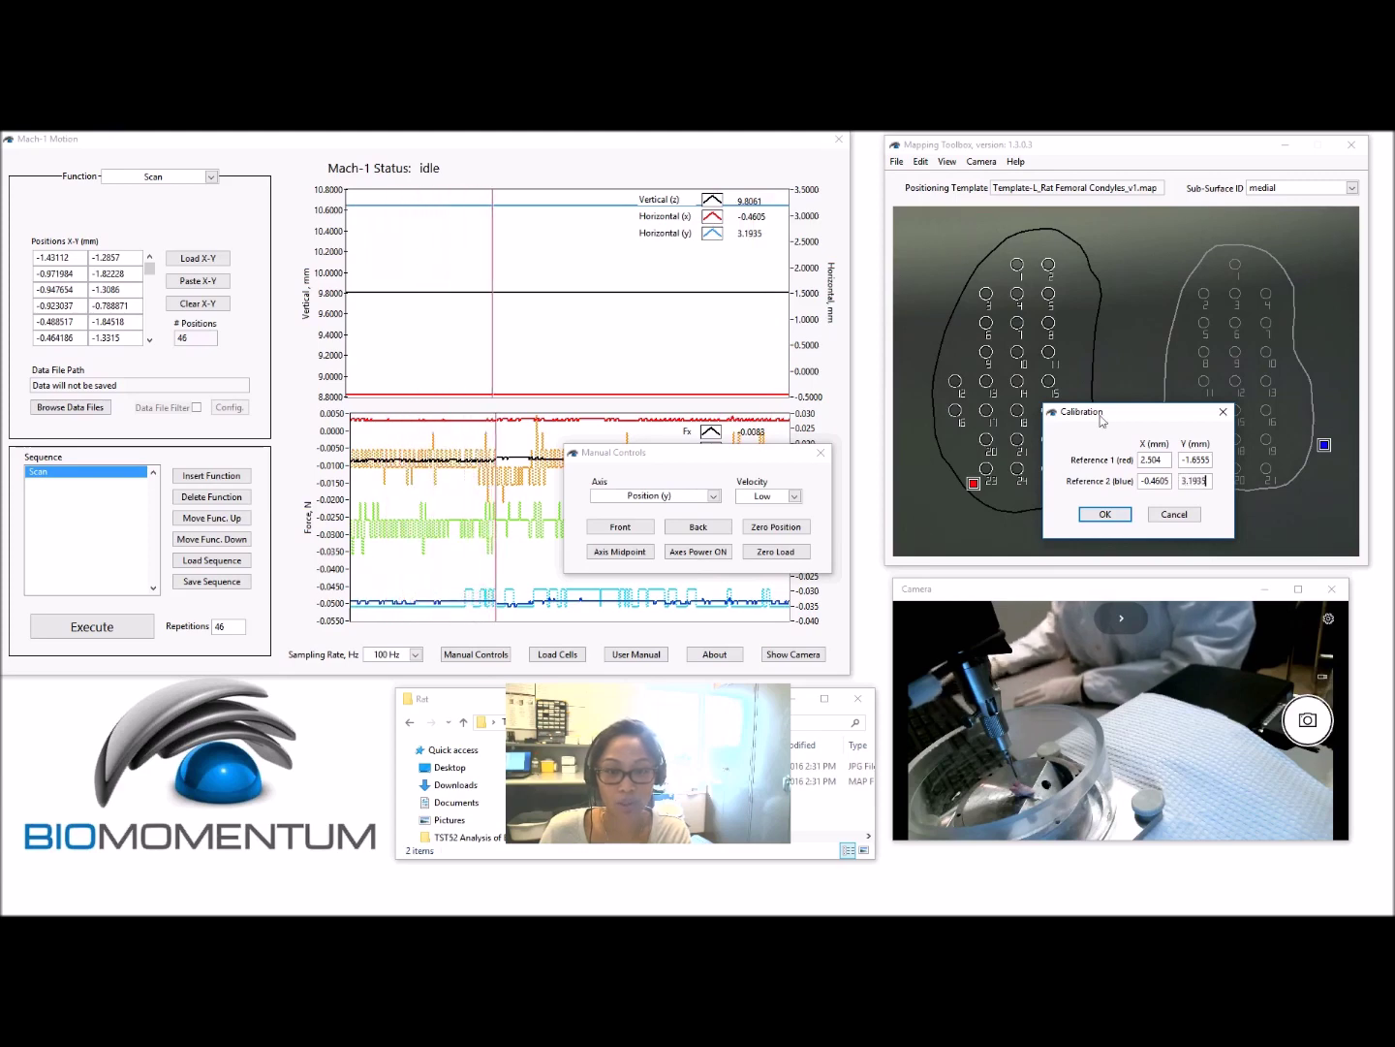
pyautogui.click(1110, 512)
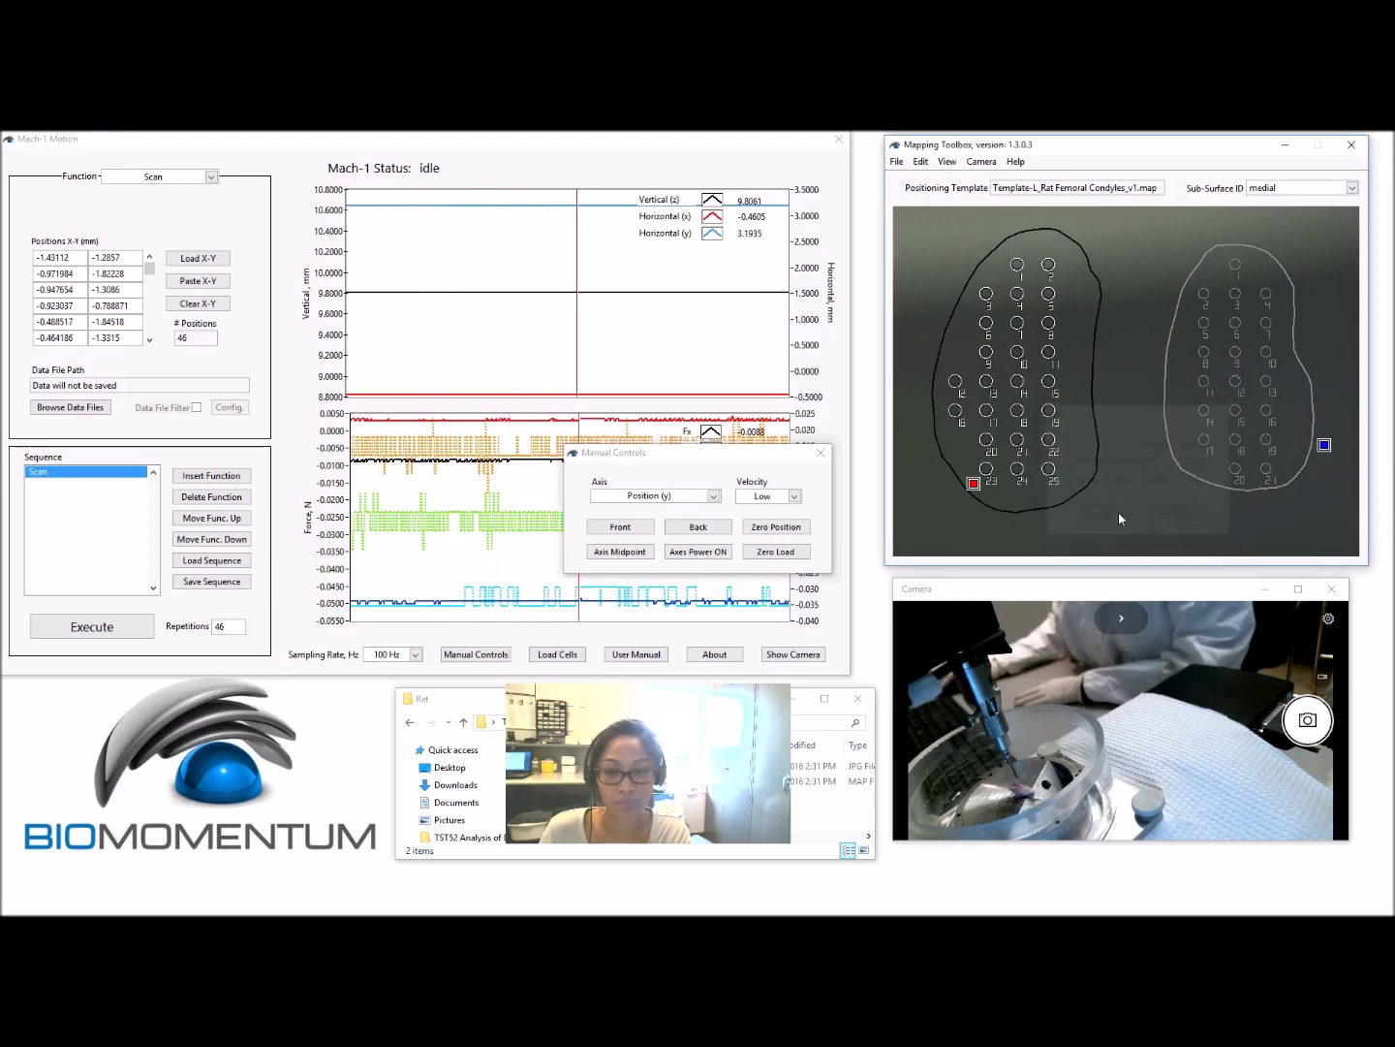
pyautogui.click(897, 162)
pyautogui.click(916, 209)
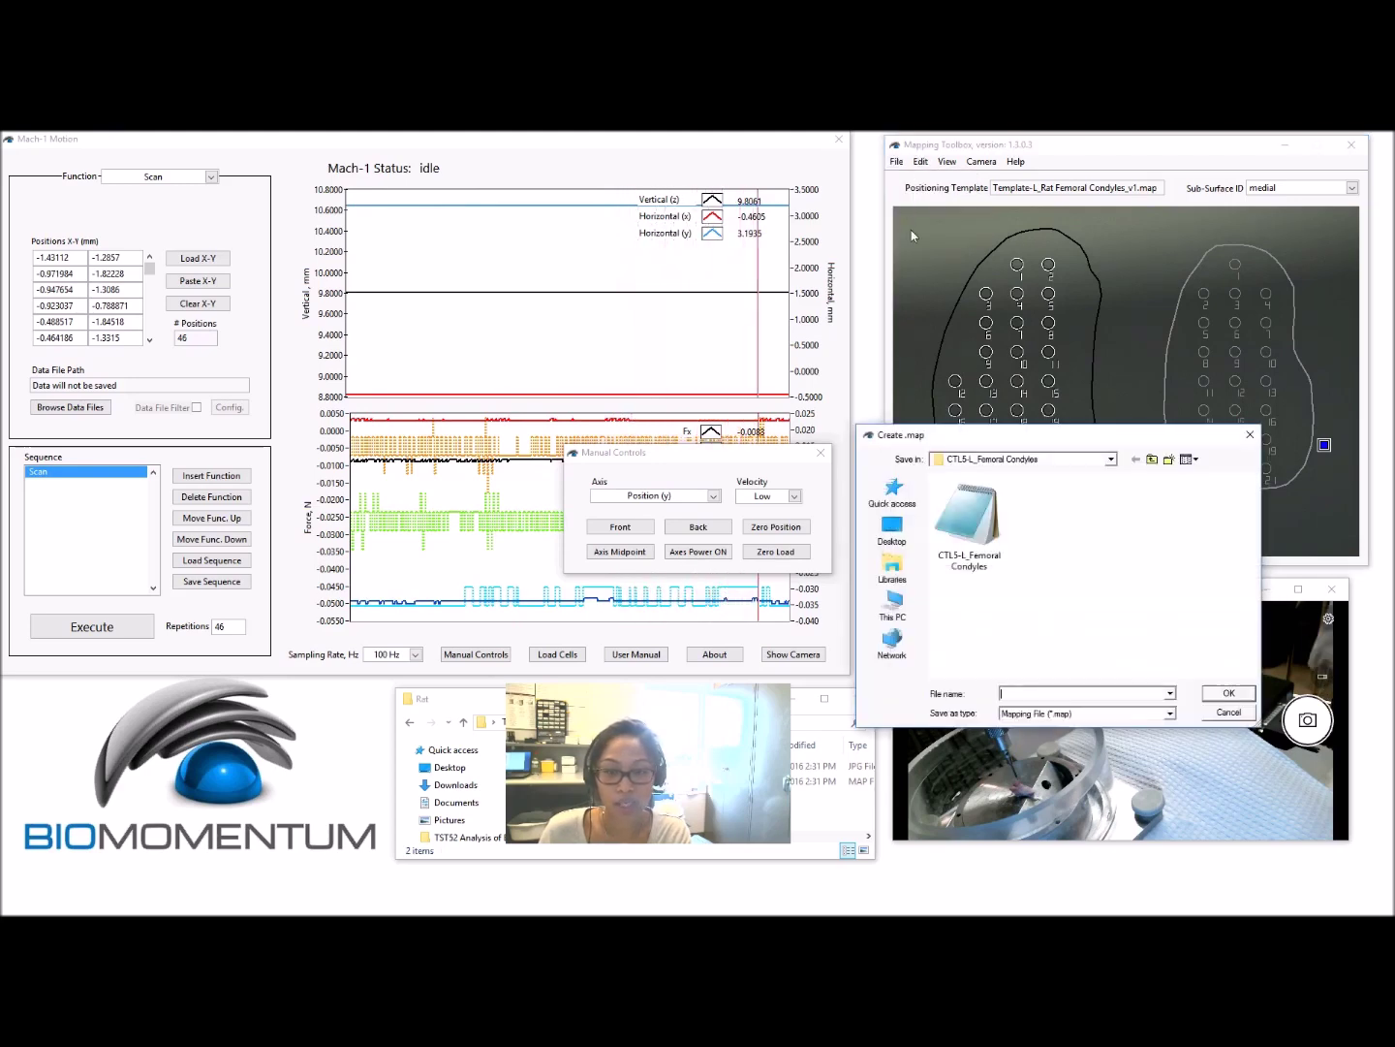
pyautogui.click(894, 532)
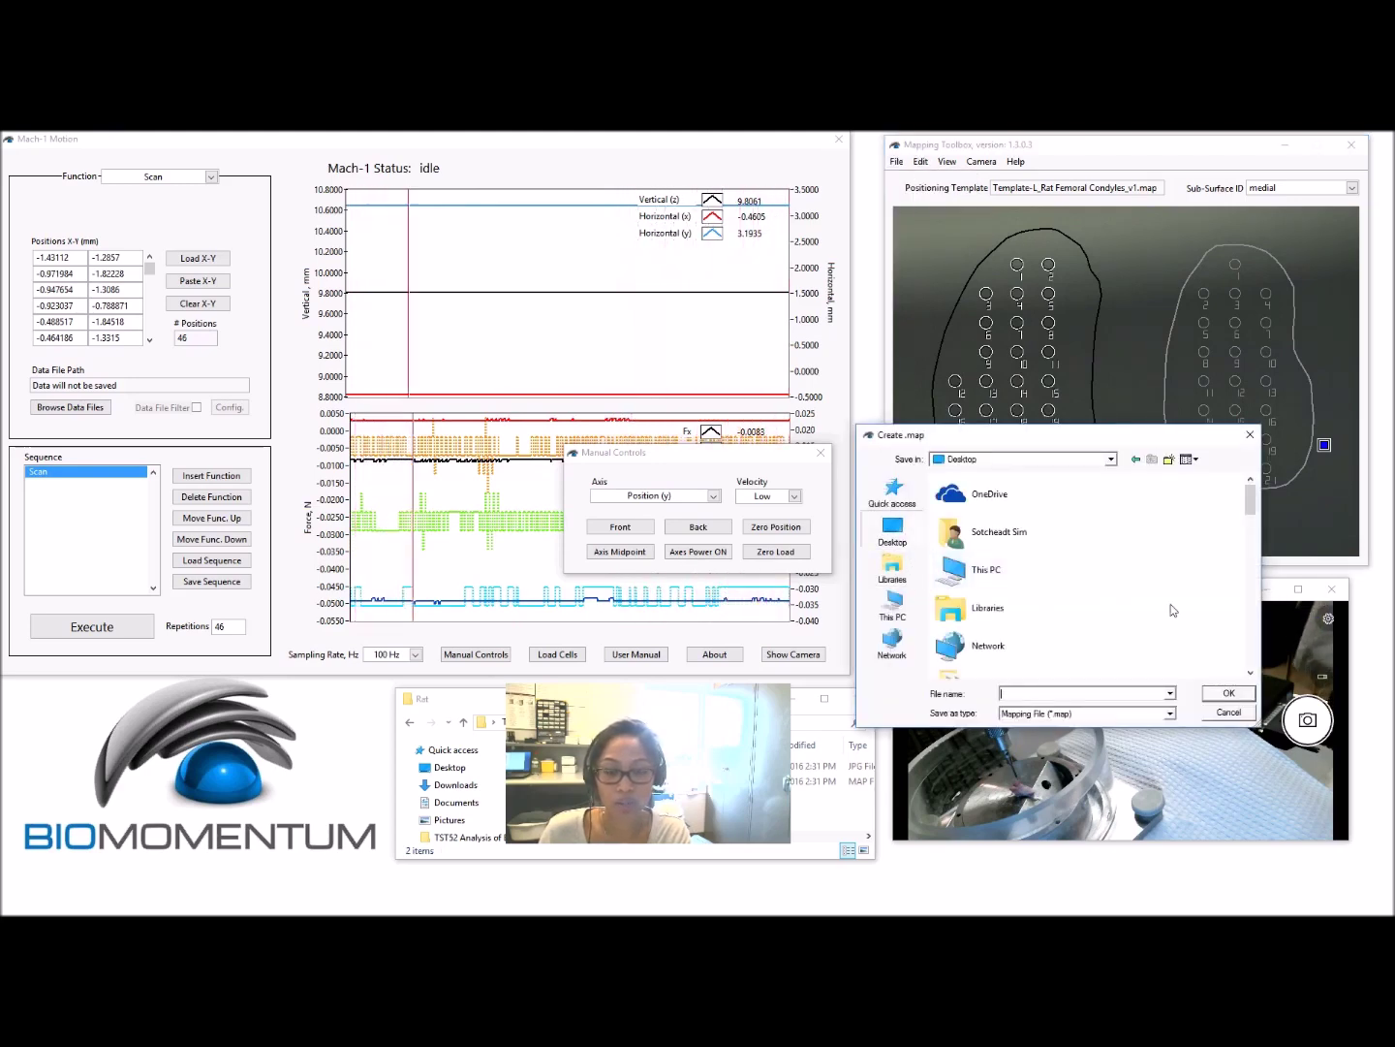
pyautogui.scroll(-5, 1163, 613)
pyautogui.scroll(5, 1150, 614)
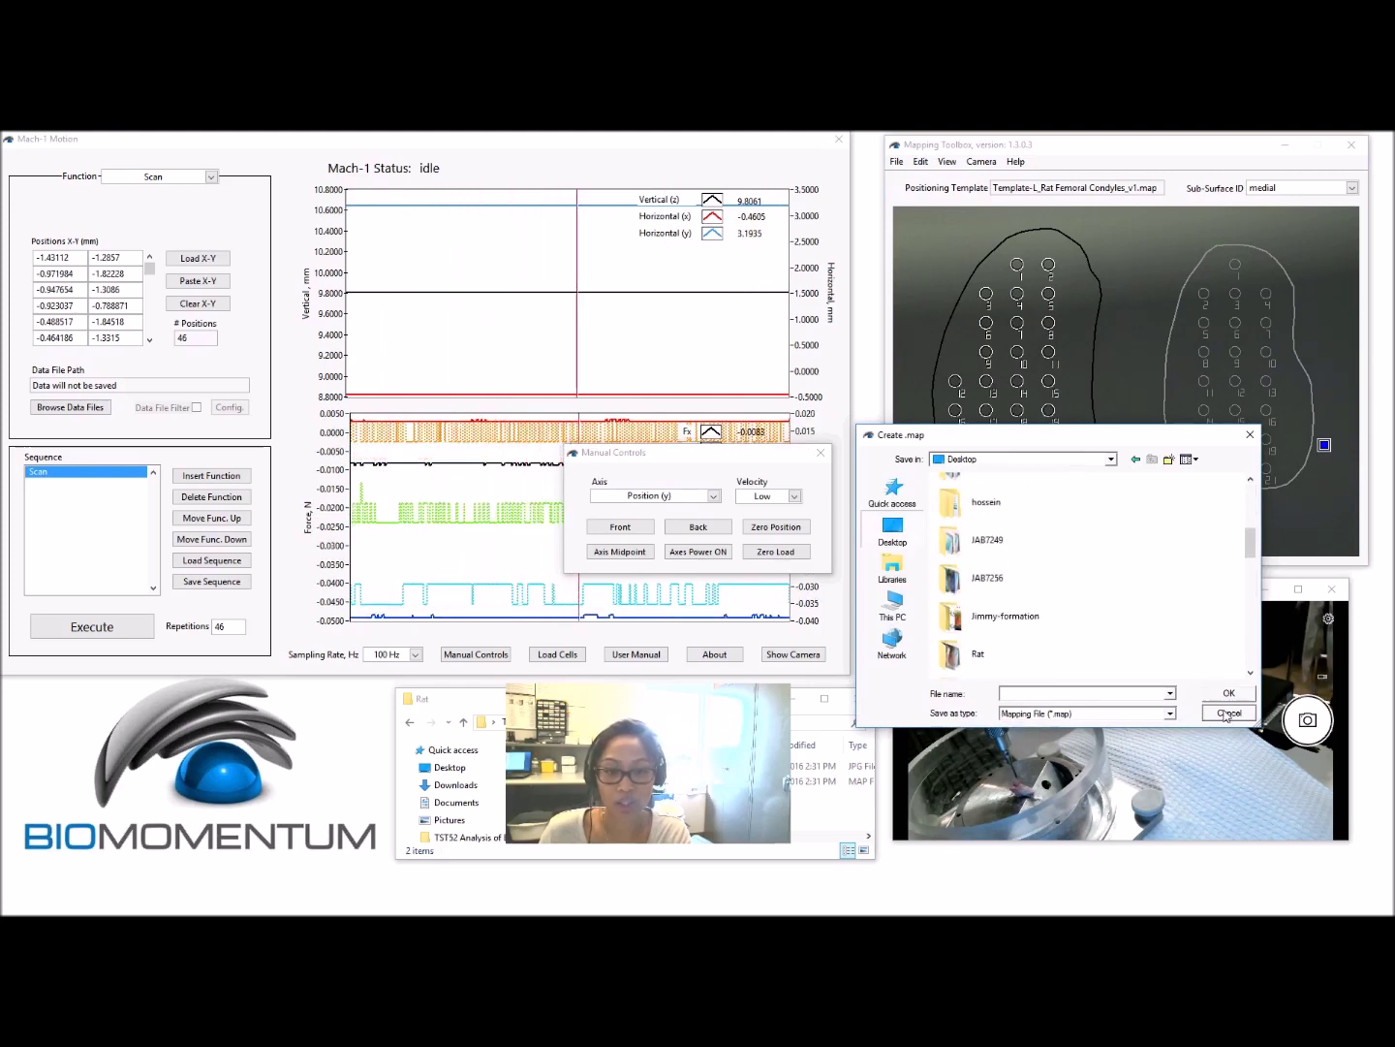
pyautogui.click(1227, 713)
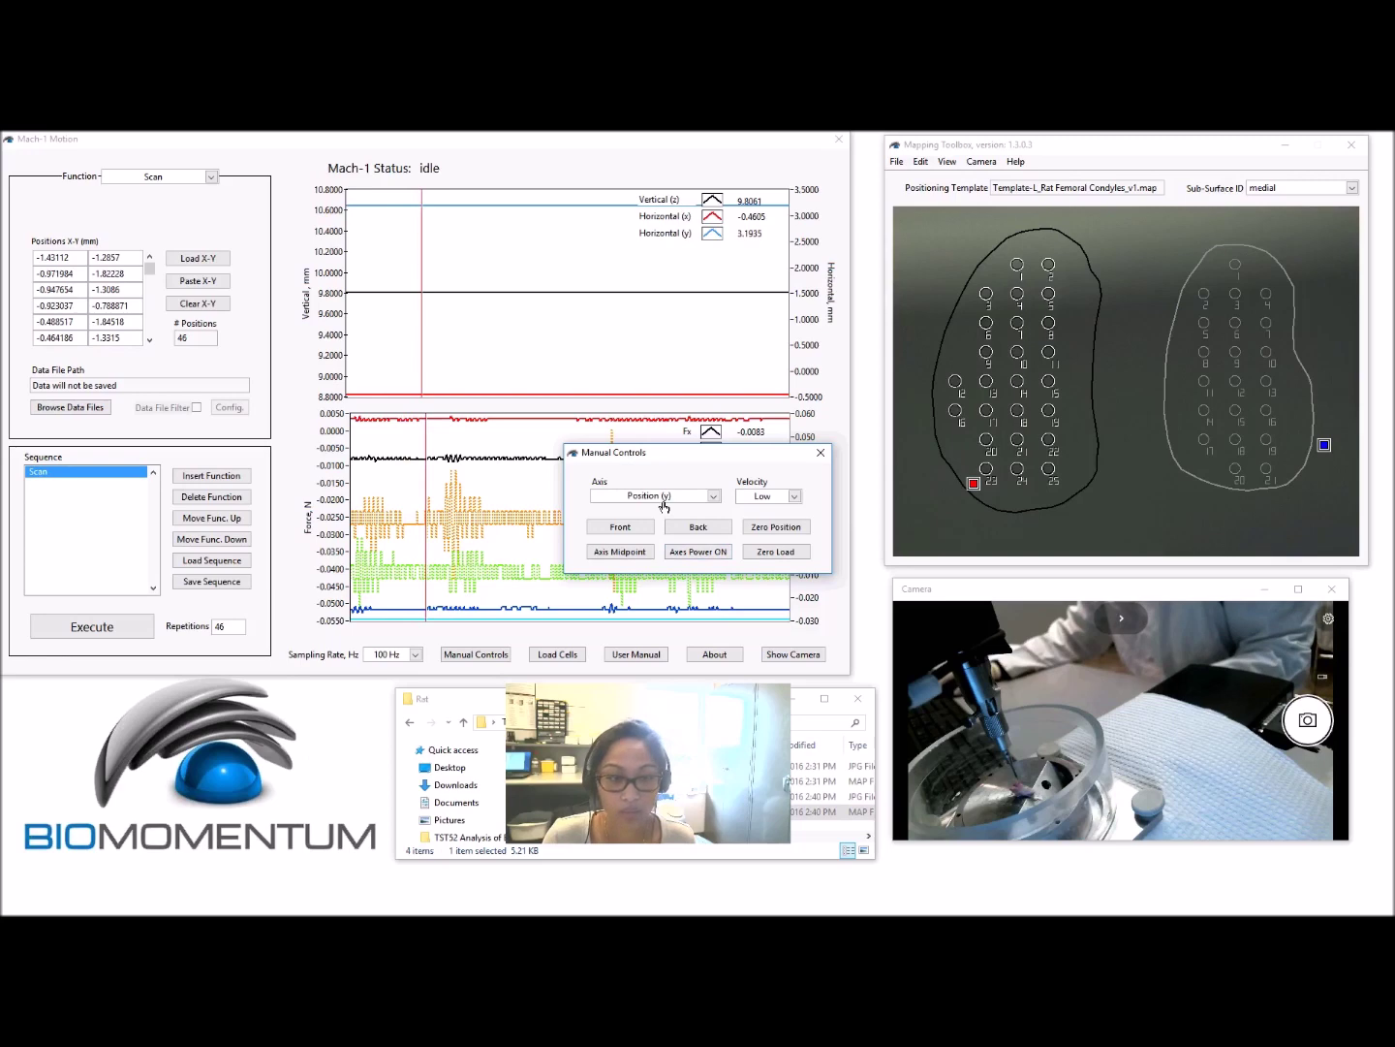
# - Move the z stage from 9.81 to 9.34 mm, zero it, then select ScanX/ScanY in the Excel positions sheet
pyautogui.click(667, 496)
pyautogui.click(649, 526)
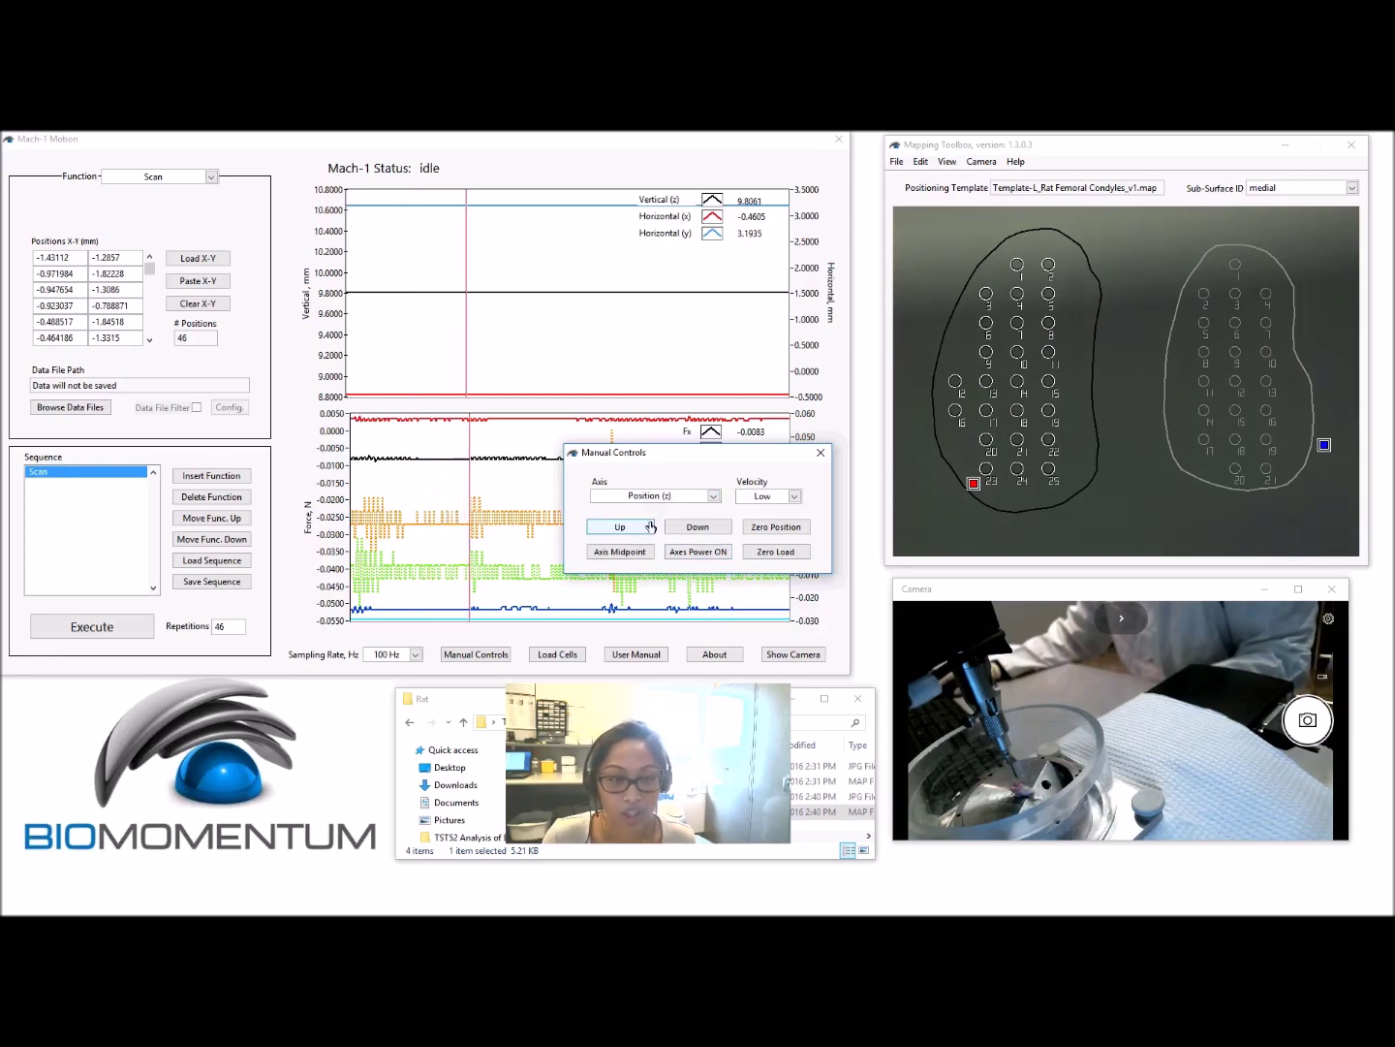
pyautogui.click(639, 532)
pyautogui.click(646, 529)
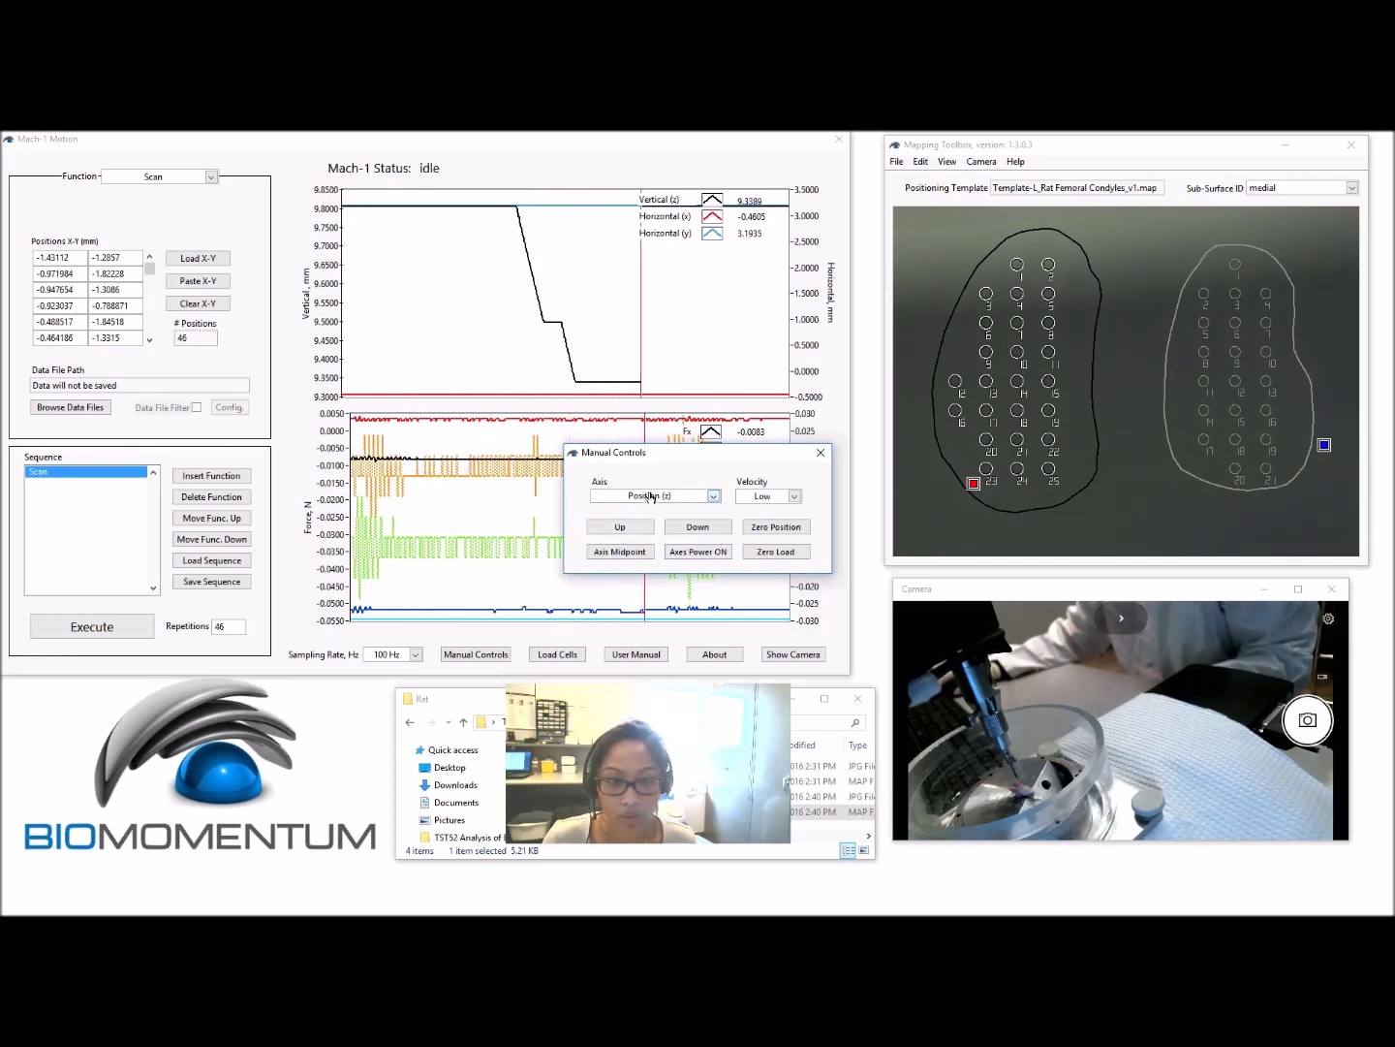
pyautogui.click(802, 528)
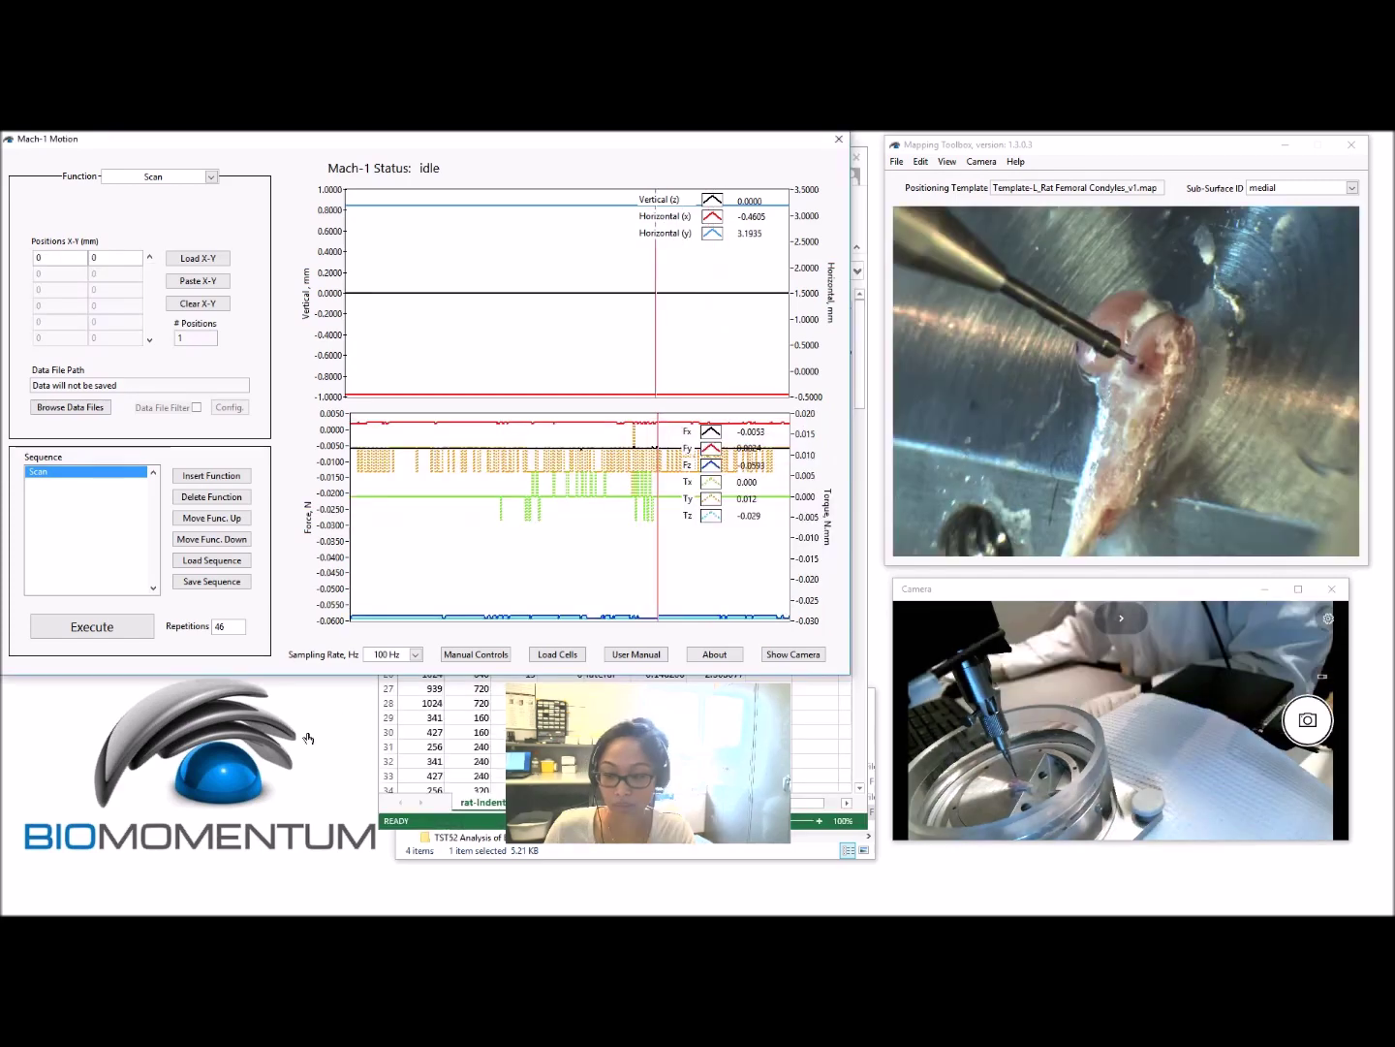
pyautogui.click(427, 819)
pyautogui.moveTo(651, 411); pyautogui.dragTo(722, 673)
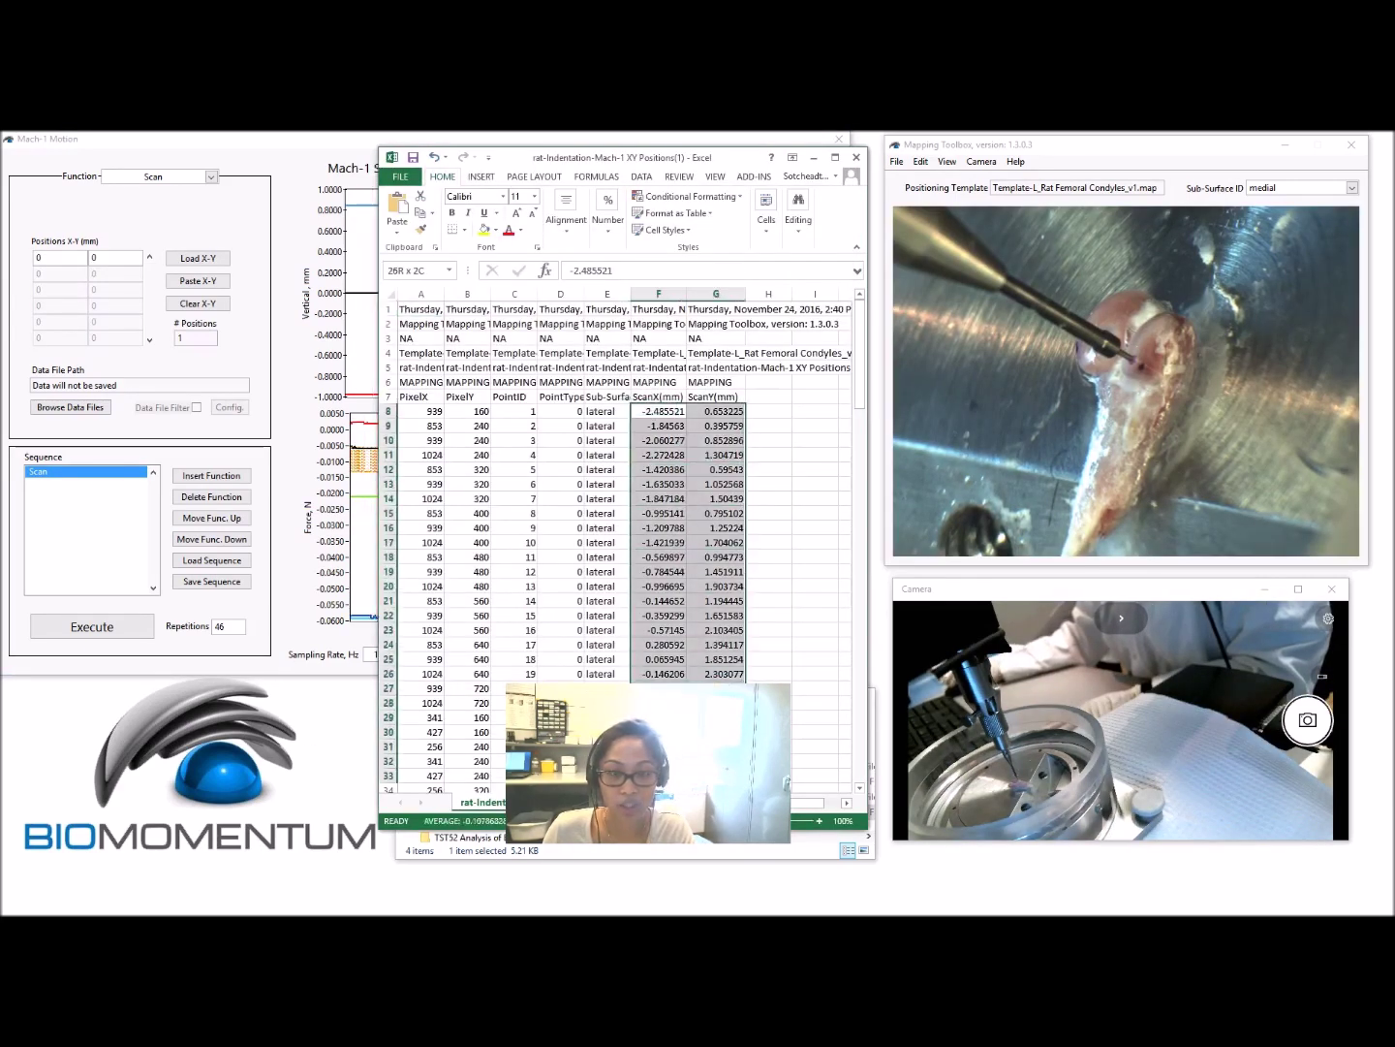
# - Copy the ScanX and ScanY values from row 8 through row 50, then minimize Excel
pyautogui.moveTo(722, 805); pyautogui.dragTo(722, 804)
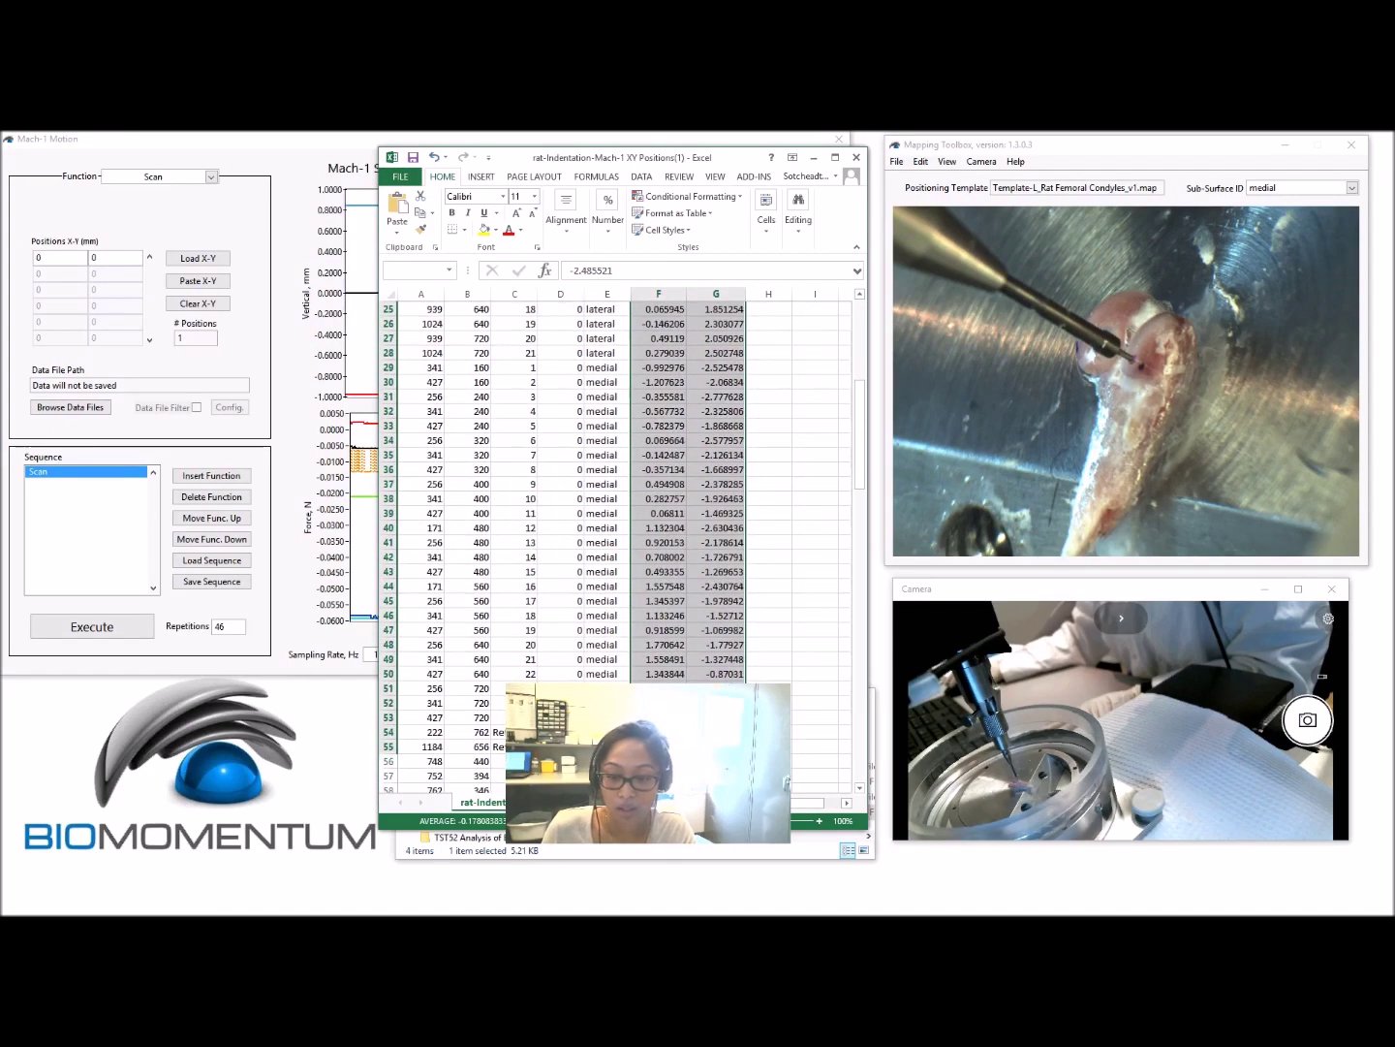
pyautogui.rightClick(700, 668)
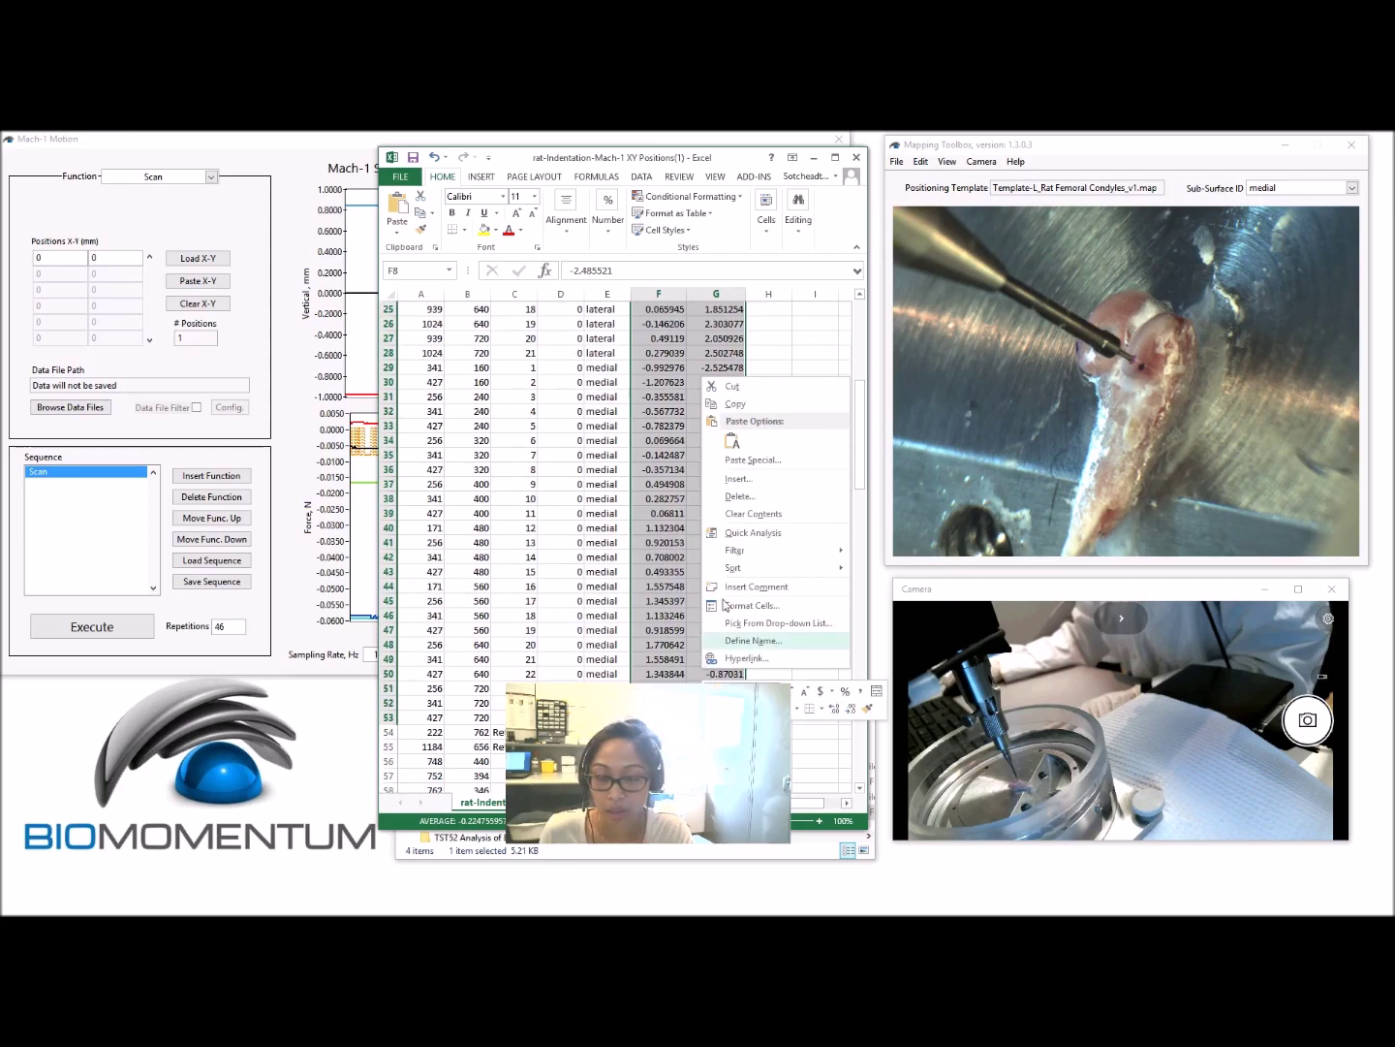
pyautogui.click(743, 410)
pyautogui.click(812, 159)
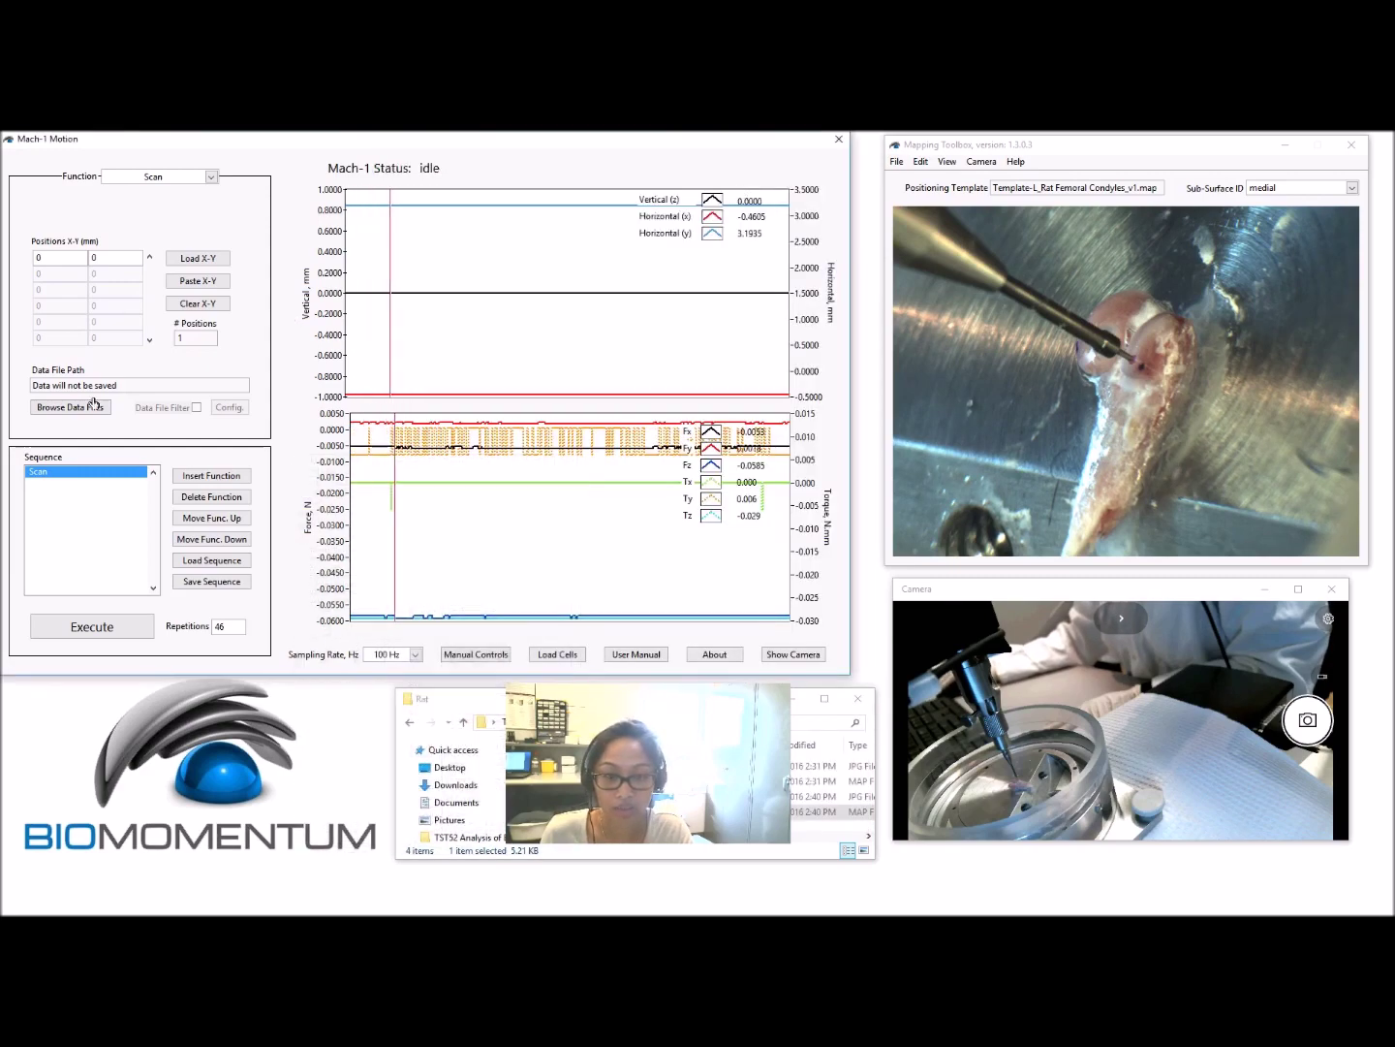
# - Paste the copied X-Y positions into the Scan and set Repetitions to 46
pyautogui.click(174, 287)
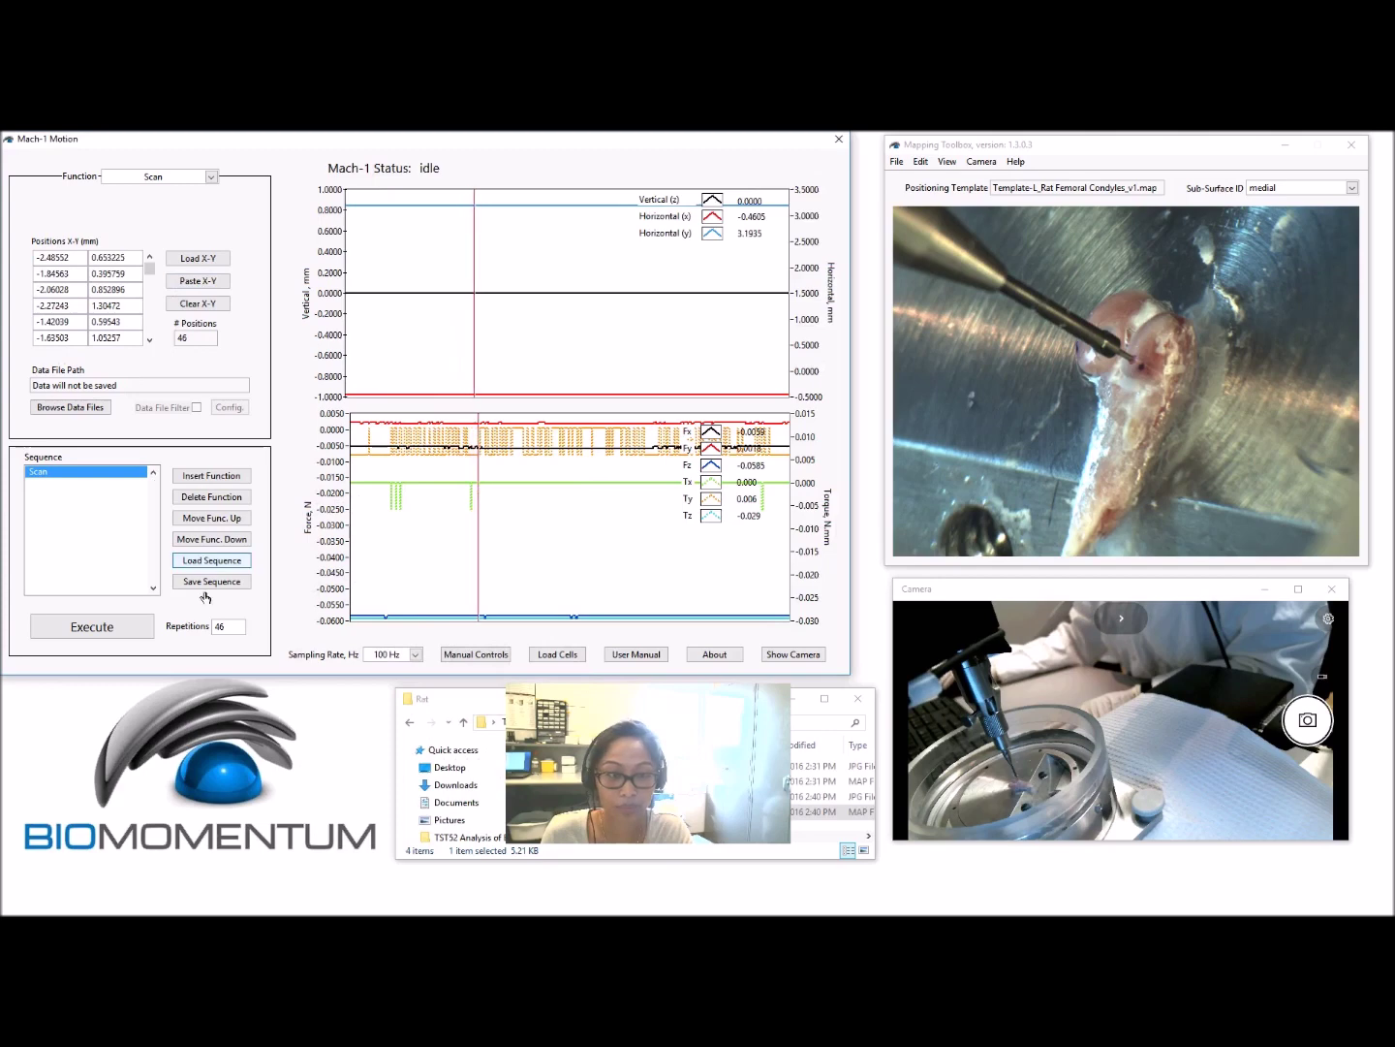
pyautogui.write('46')
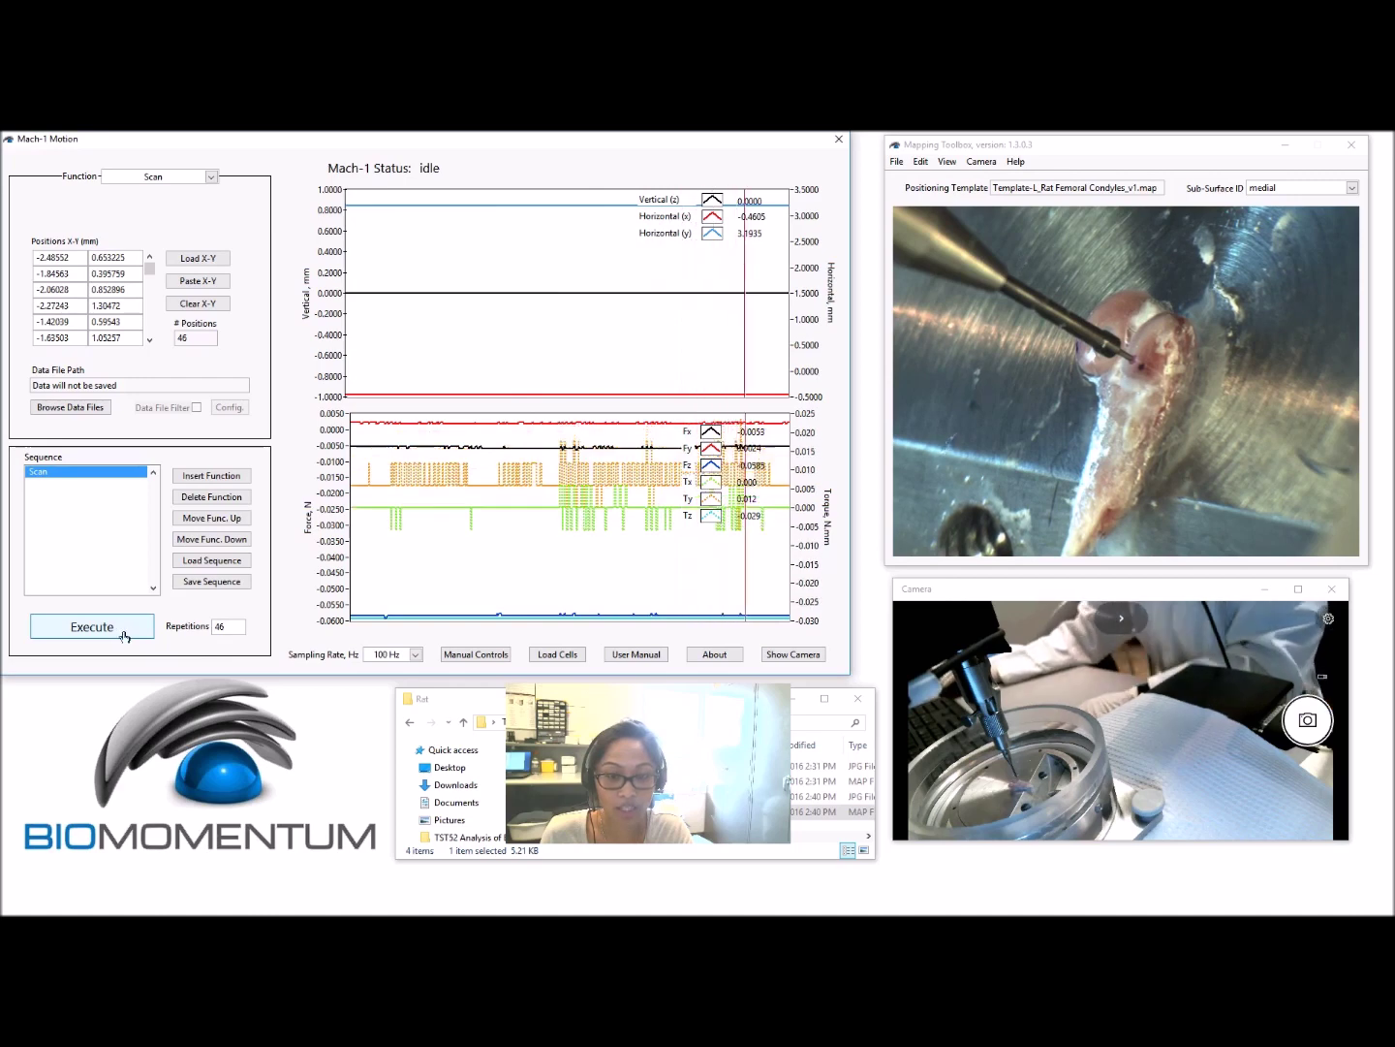
pyautogui.click(125, 636)
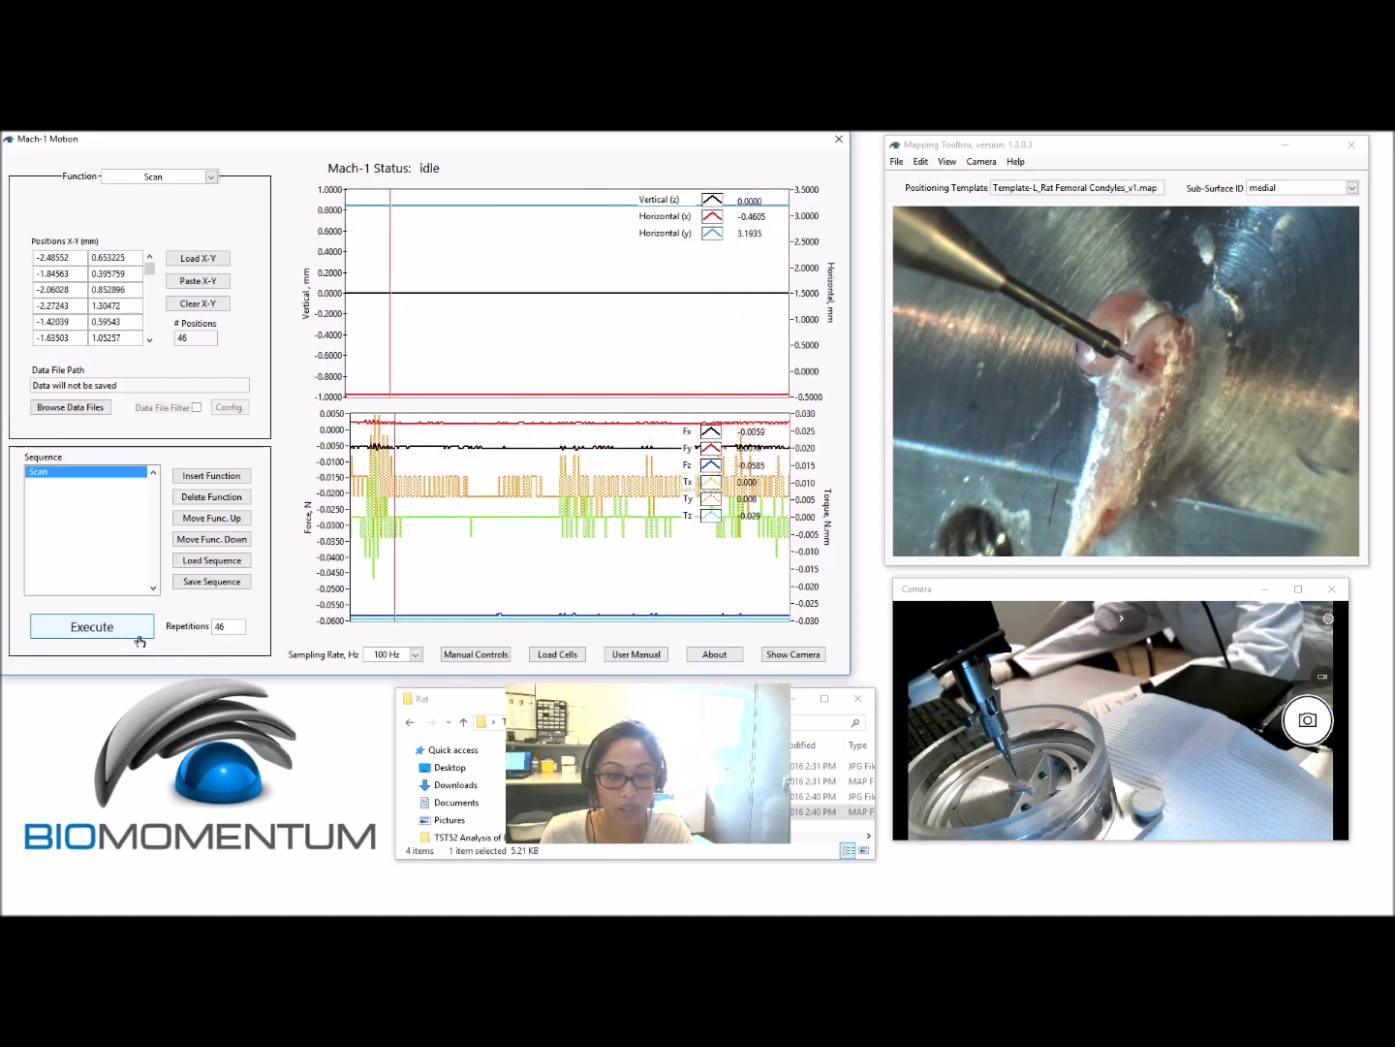
# - Step the probe height slightly in Manual Controls, then execute the verification scan over all 46 positions
pyautogui.click(480, 655)
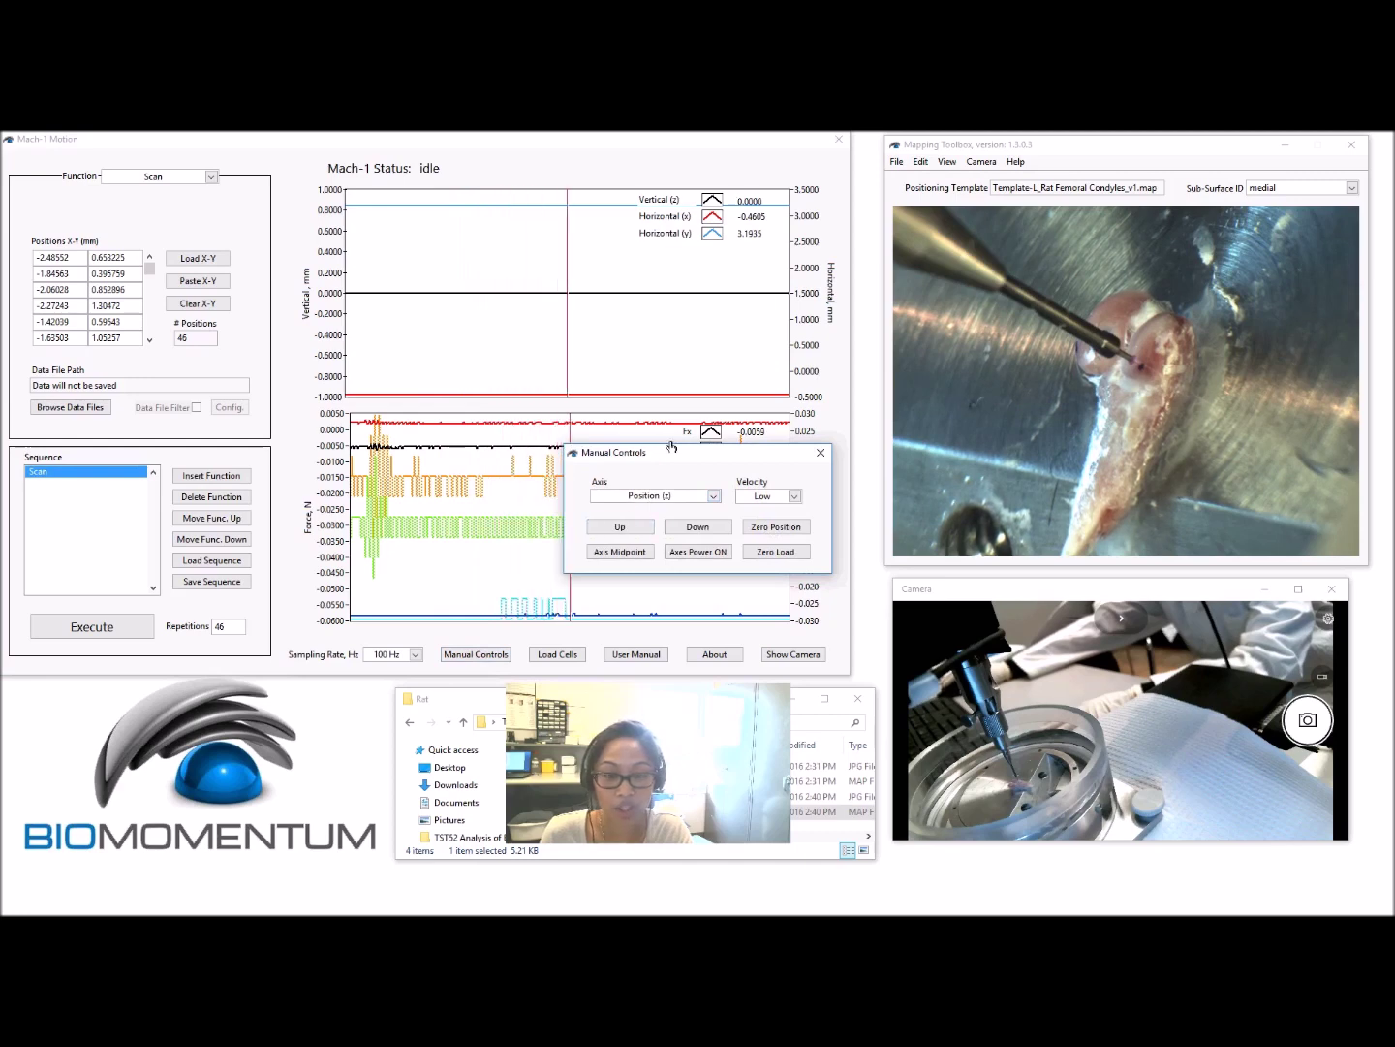
pyautogui.click(637, 529)
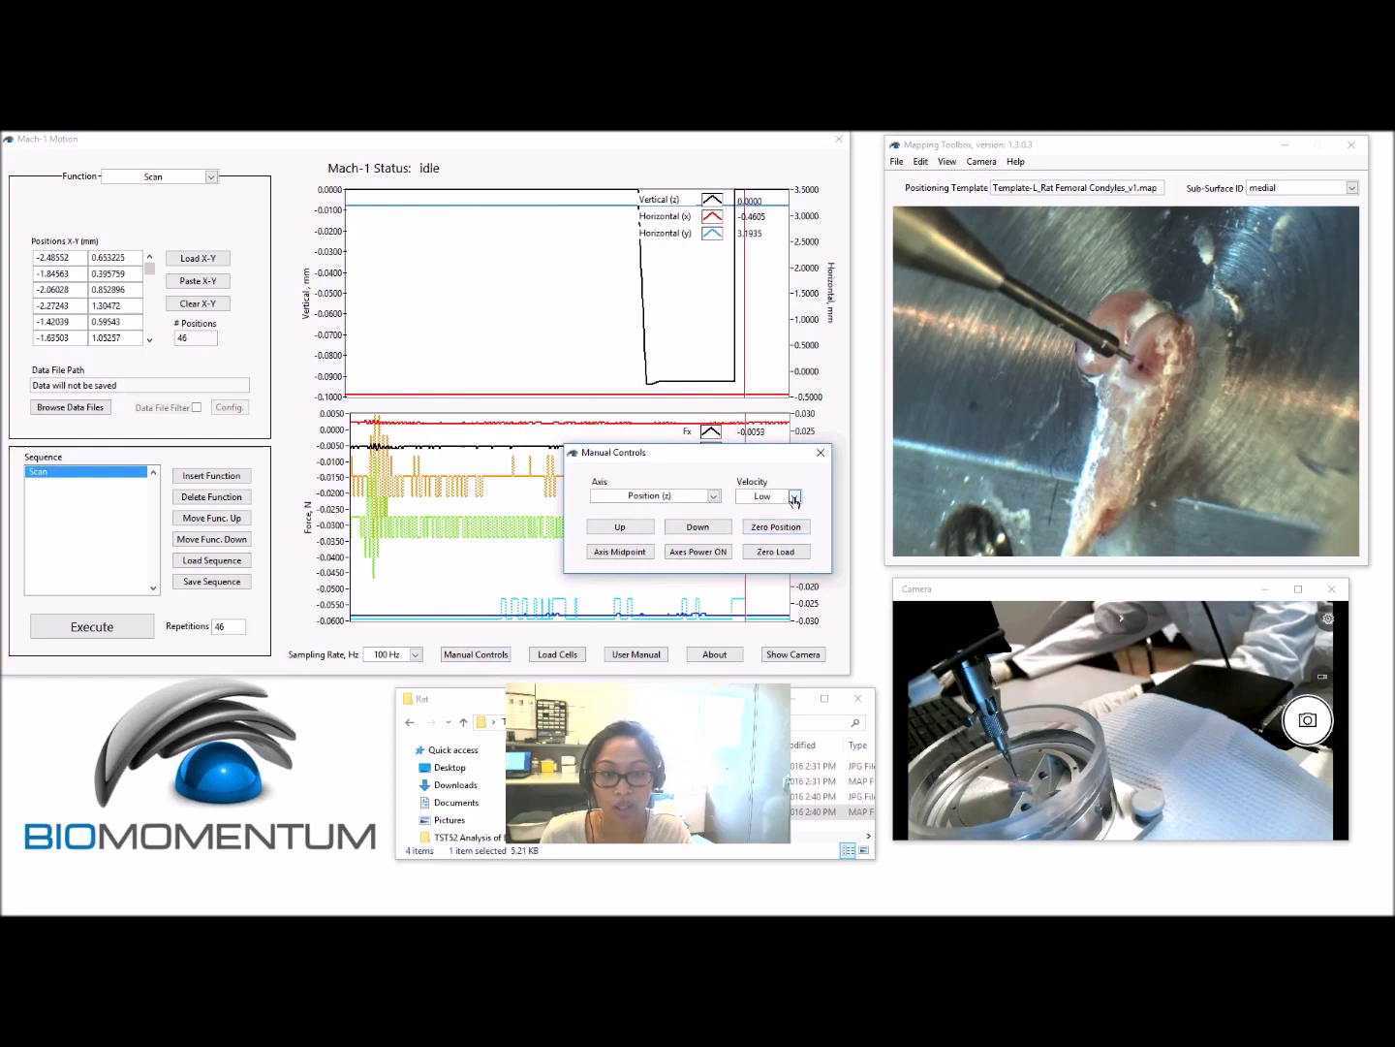
pyautogui.click(820, 453)
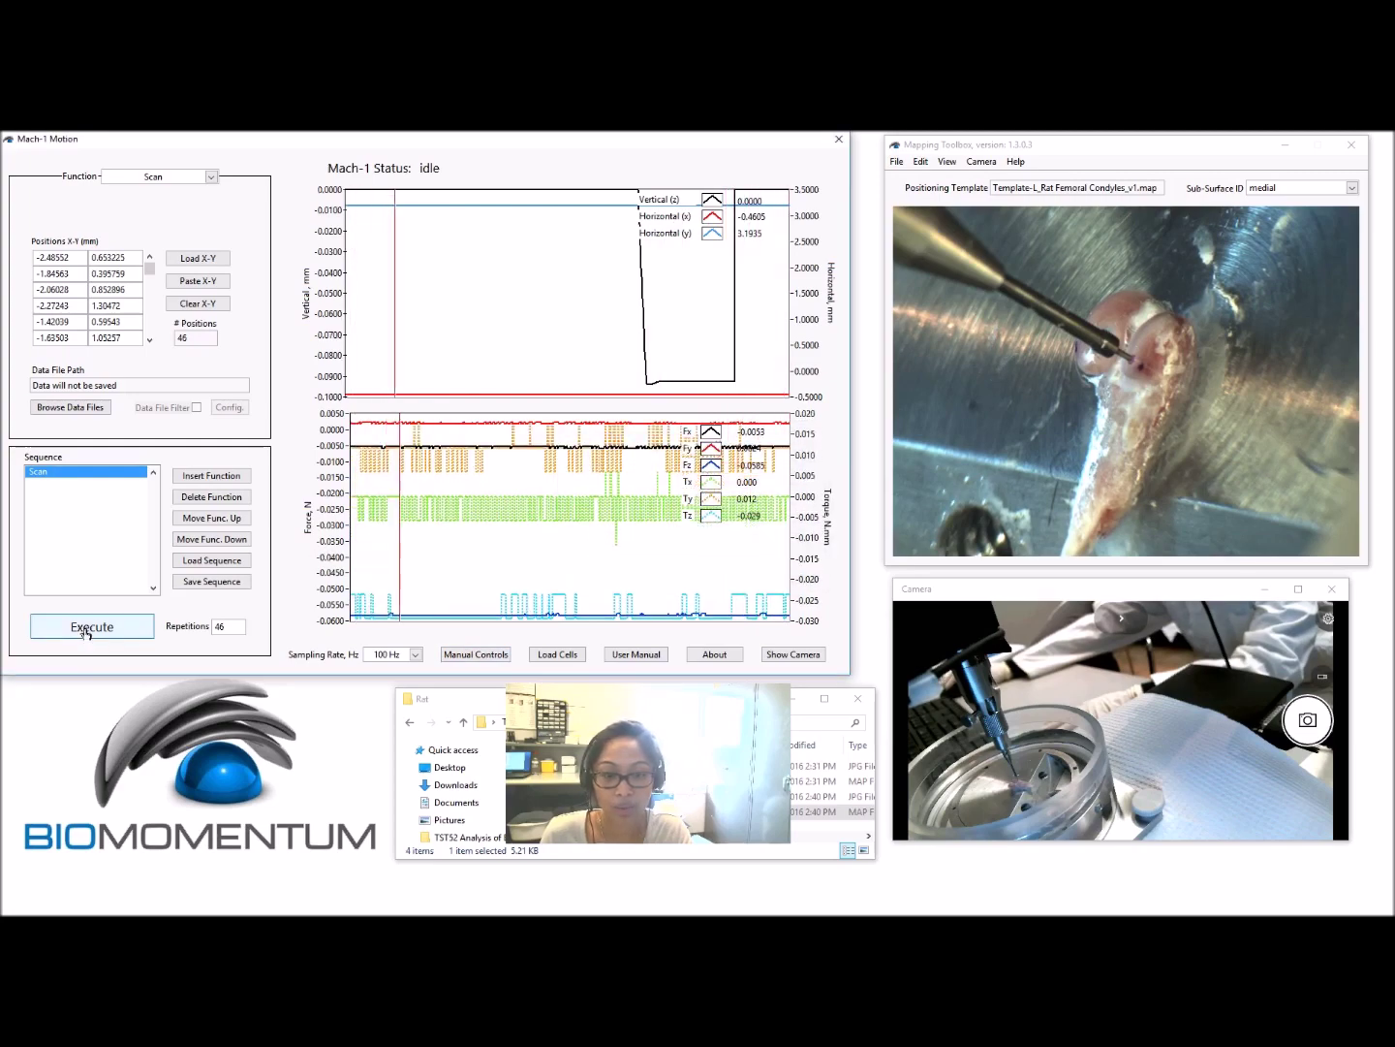
pyautogui.click(84, 630)
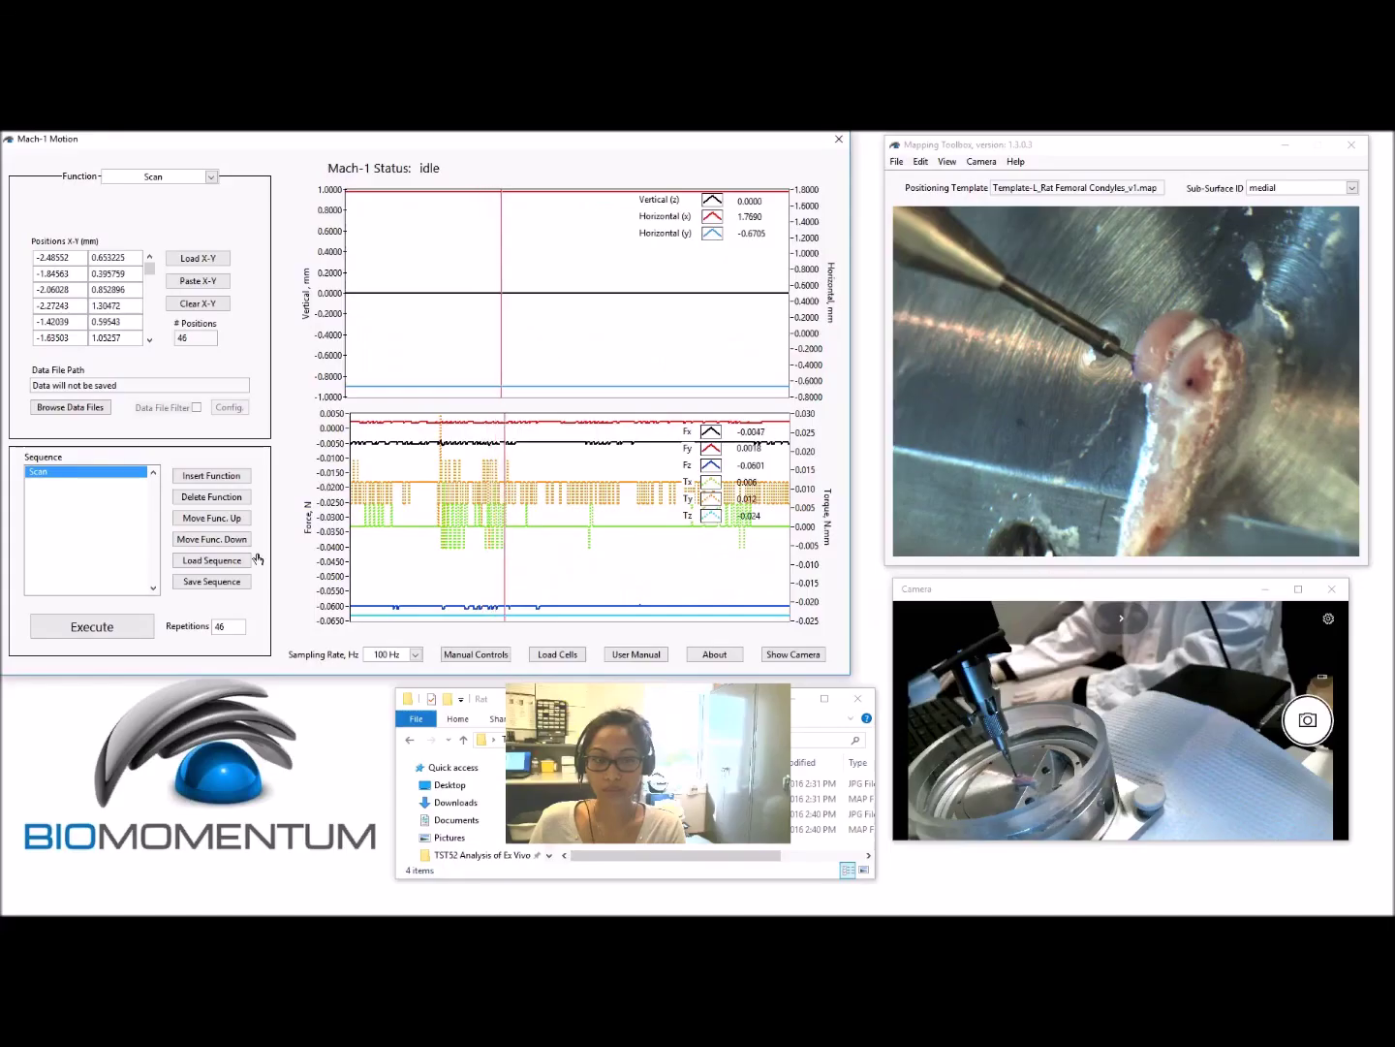
# - Insert a function and change the first sequence entry to Zero Load, keeping Scan second
pyautogui.click(237, 482)
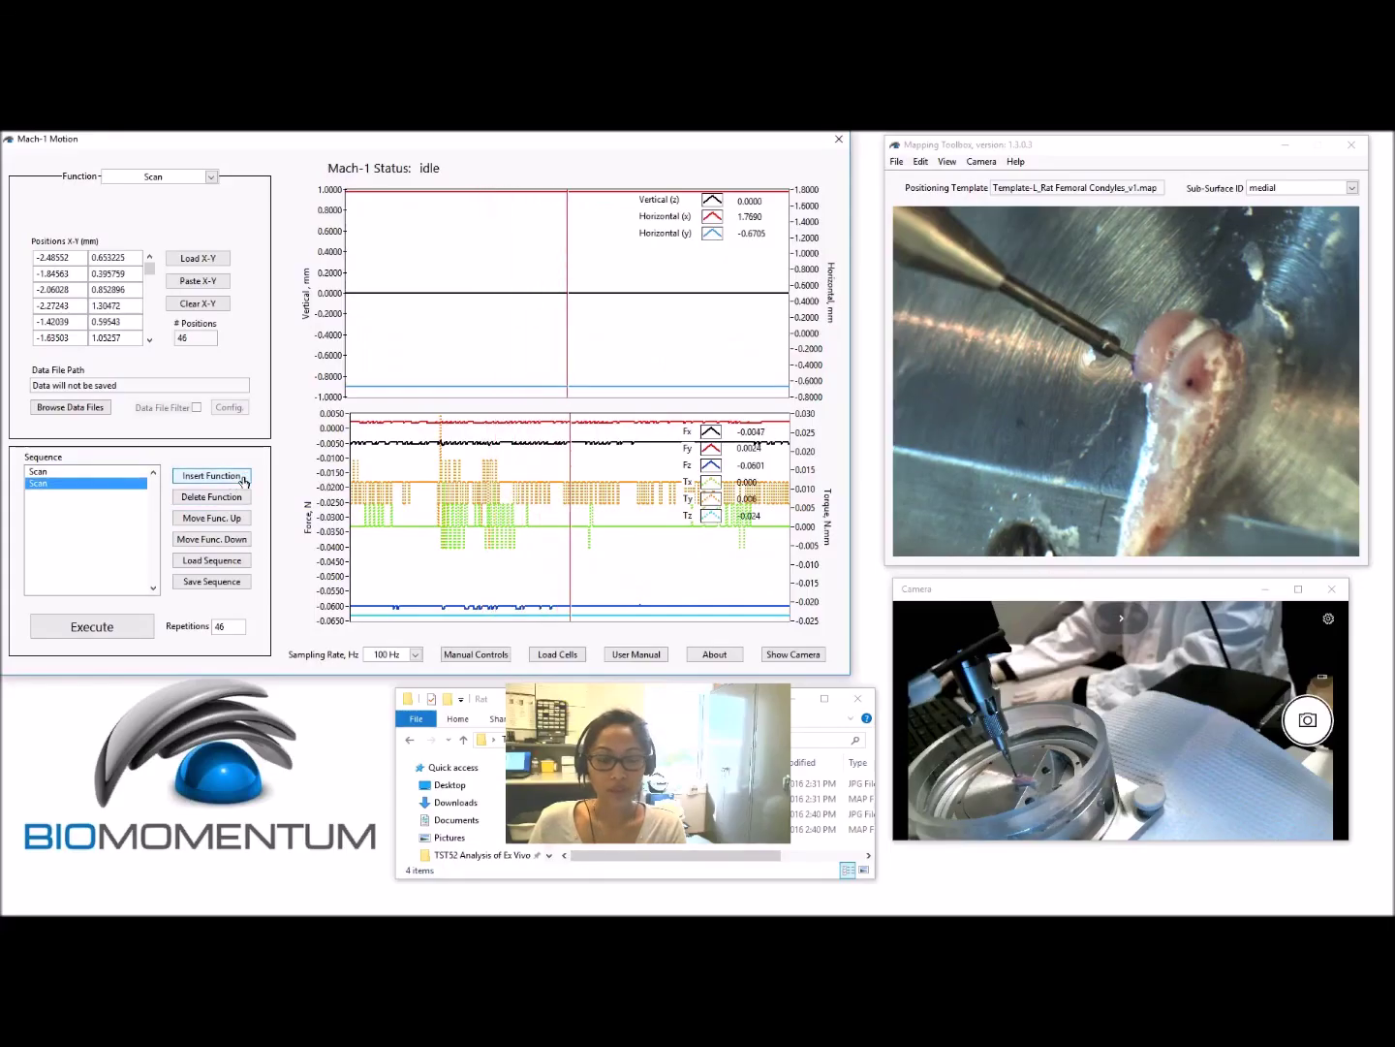
pyautogui.click(90, 472)
pyautogui.click(206, 177)
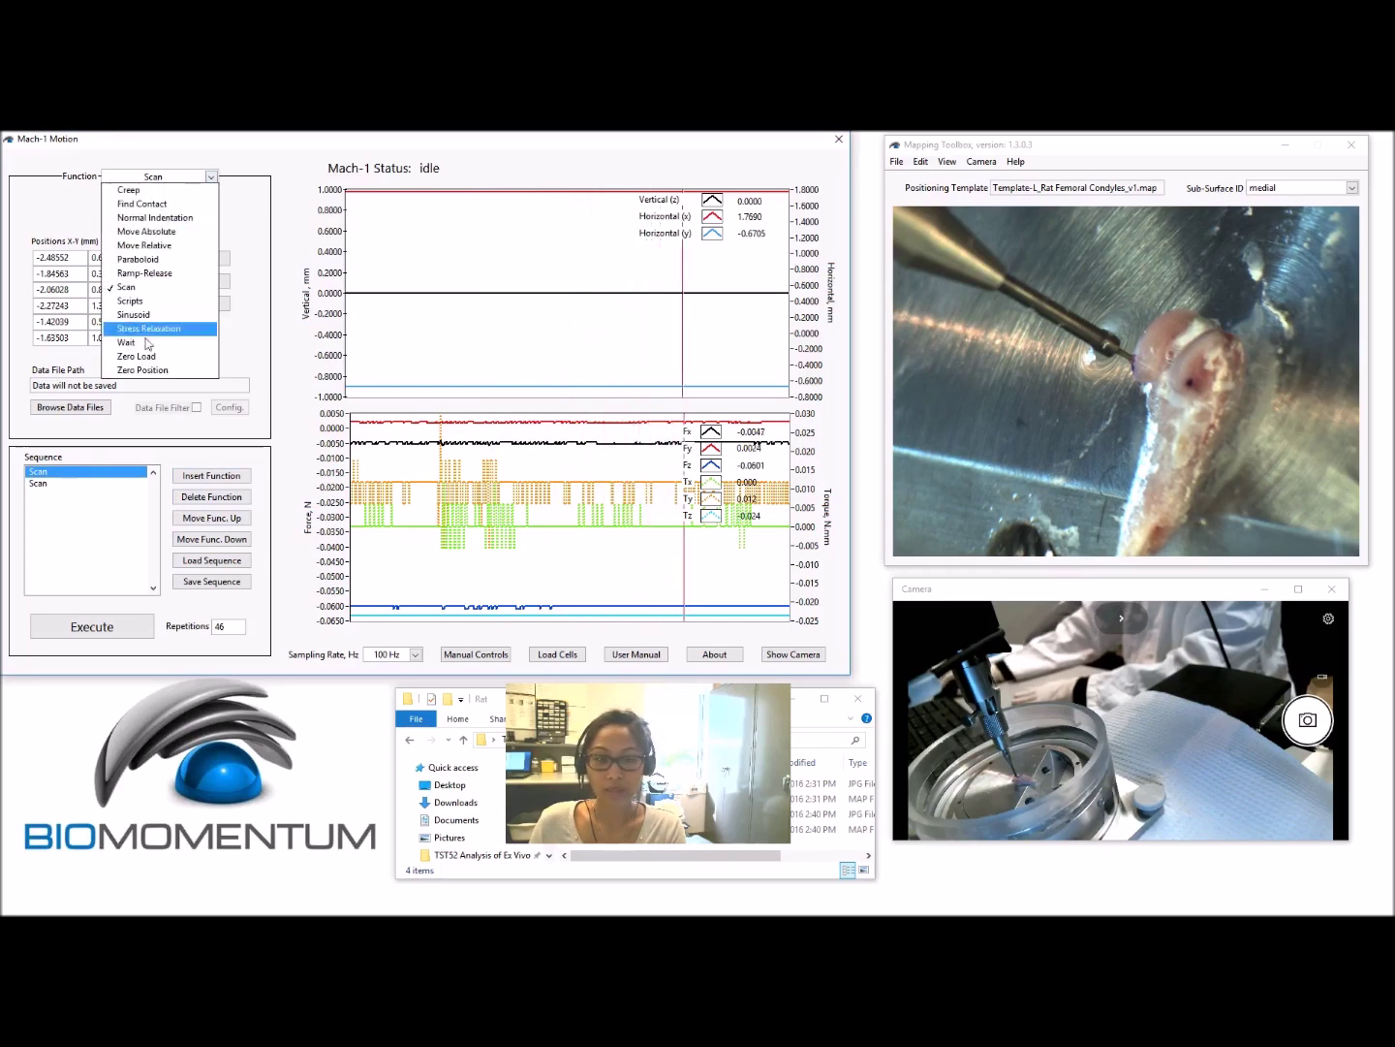
pyautogui.click(145, 357)
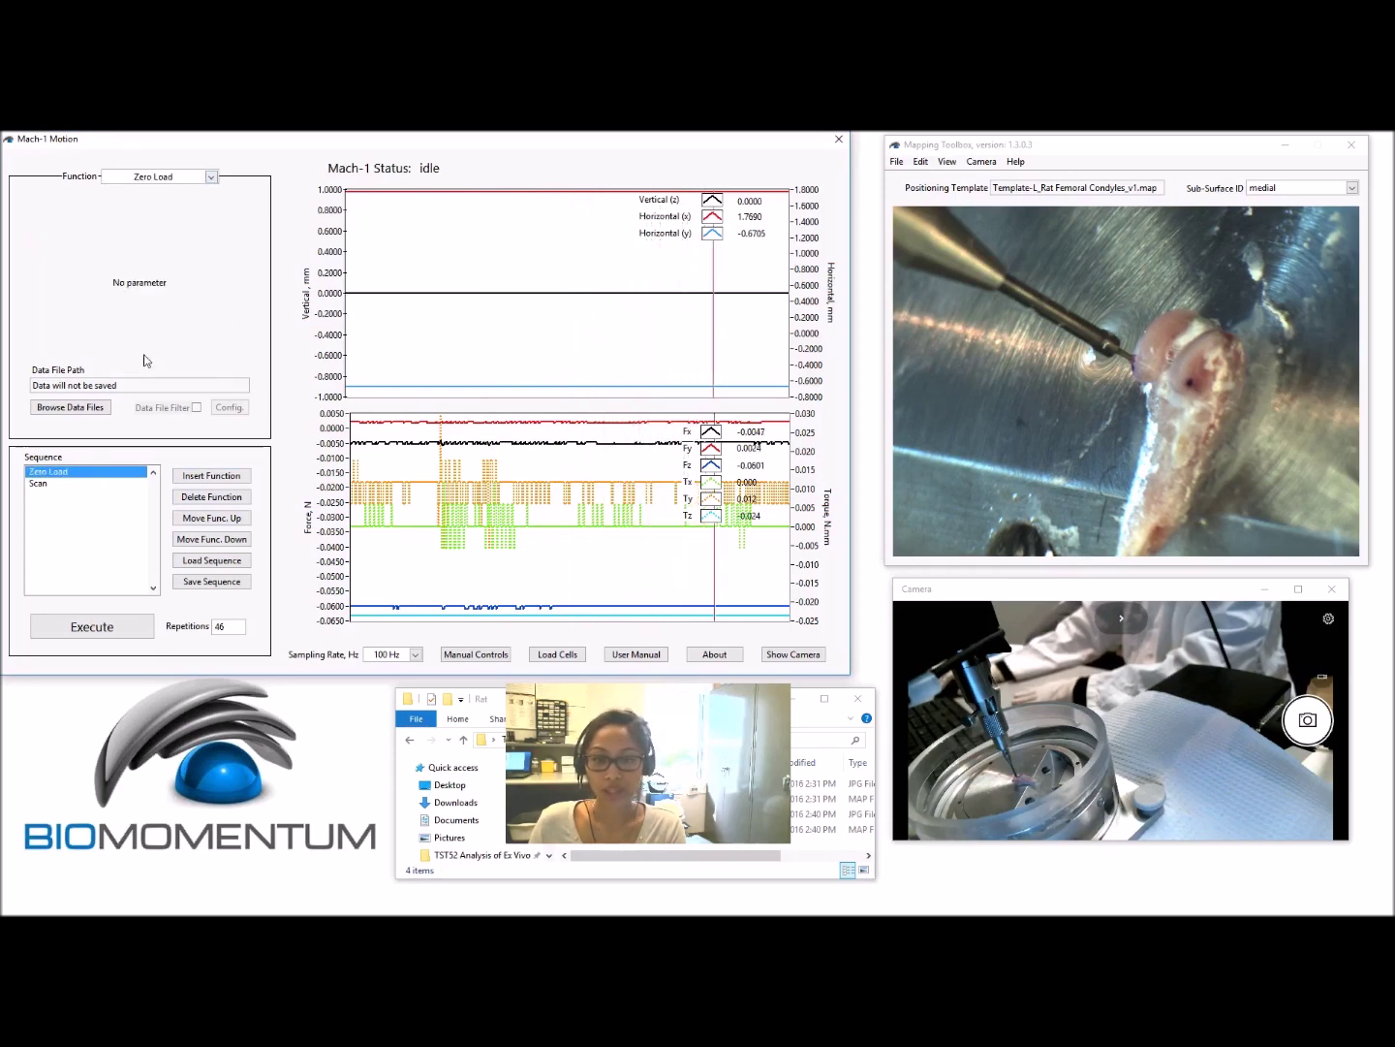
pyautogui.click(95, 485)
pyautogui.moveTo(148, 283)
pyautogui.mouseDown()
pyautogui.moveTo(149, 301)
pyautogui.moveTo(152, 259)
pyautogui.mouseUp()
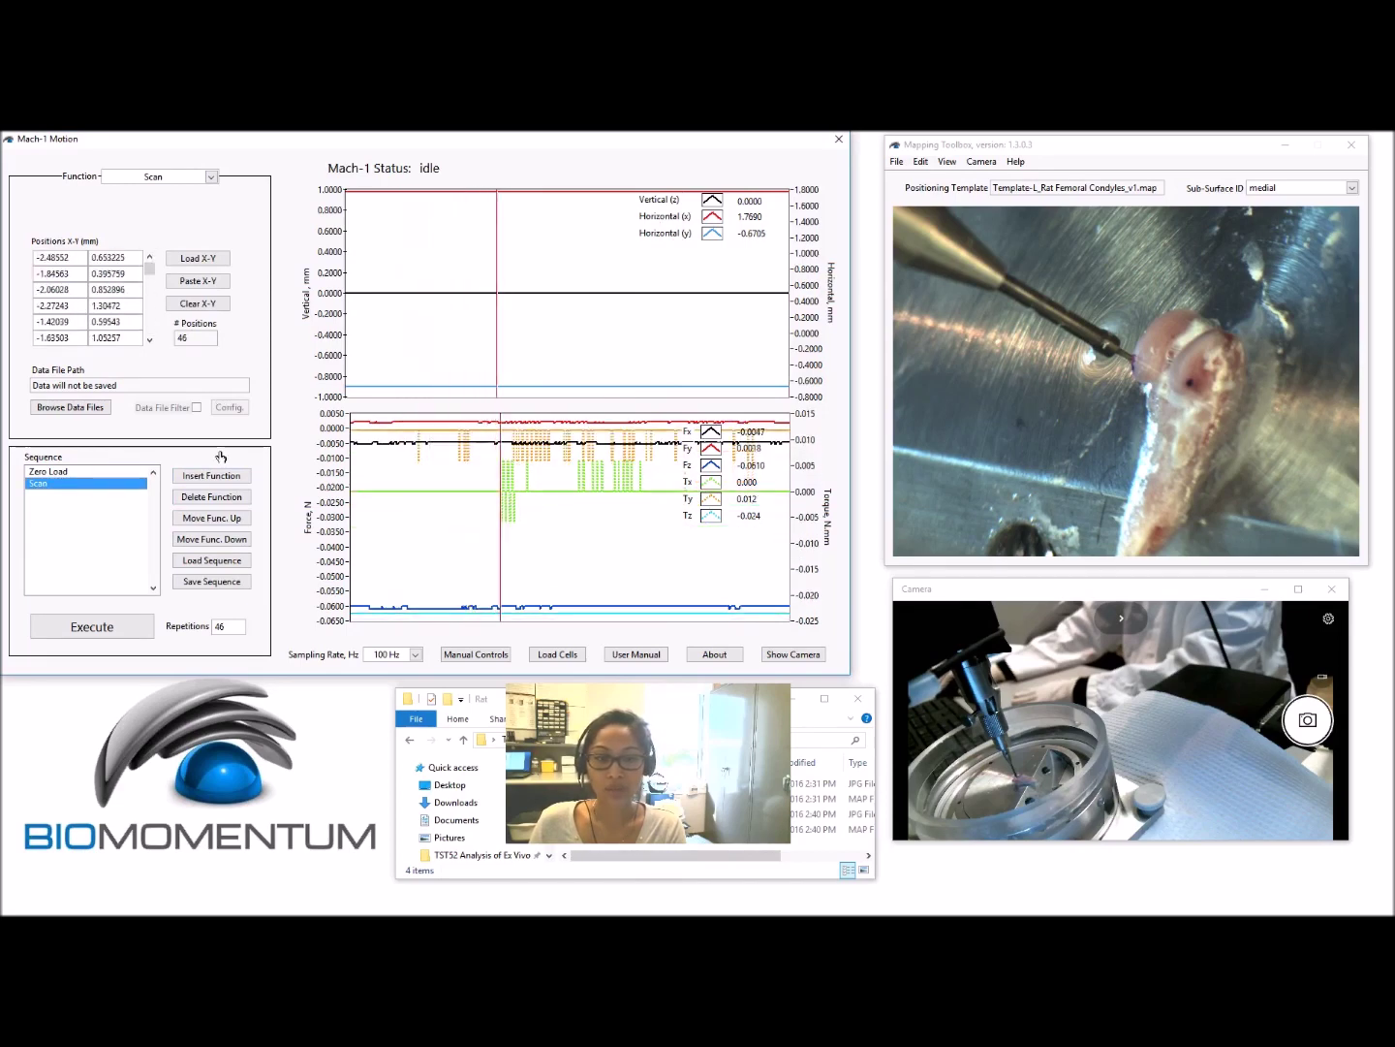
# - Add a third function as Normal Indentation and review its 0.0500 mm amplitude and 5 s relaxation
pyautogui.click(211, 475)
pyautogui.click(136, 178)
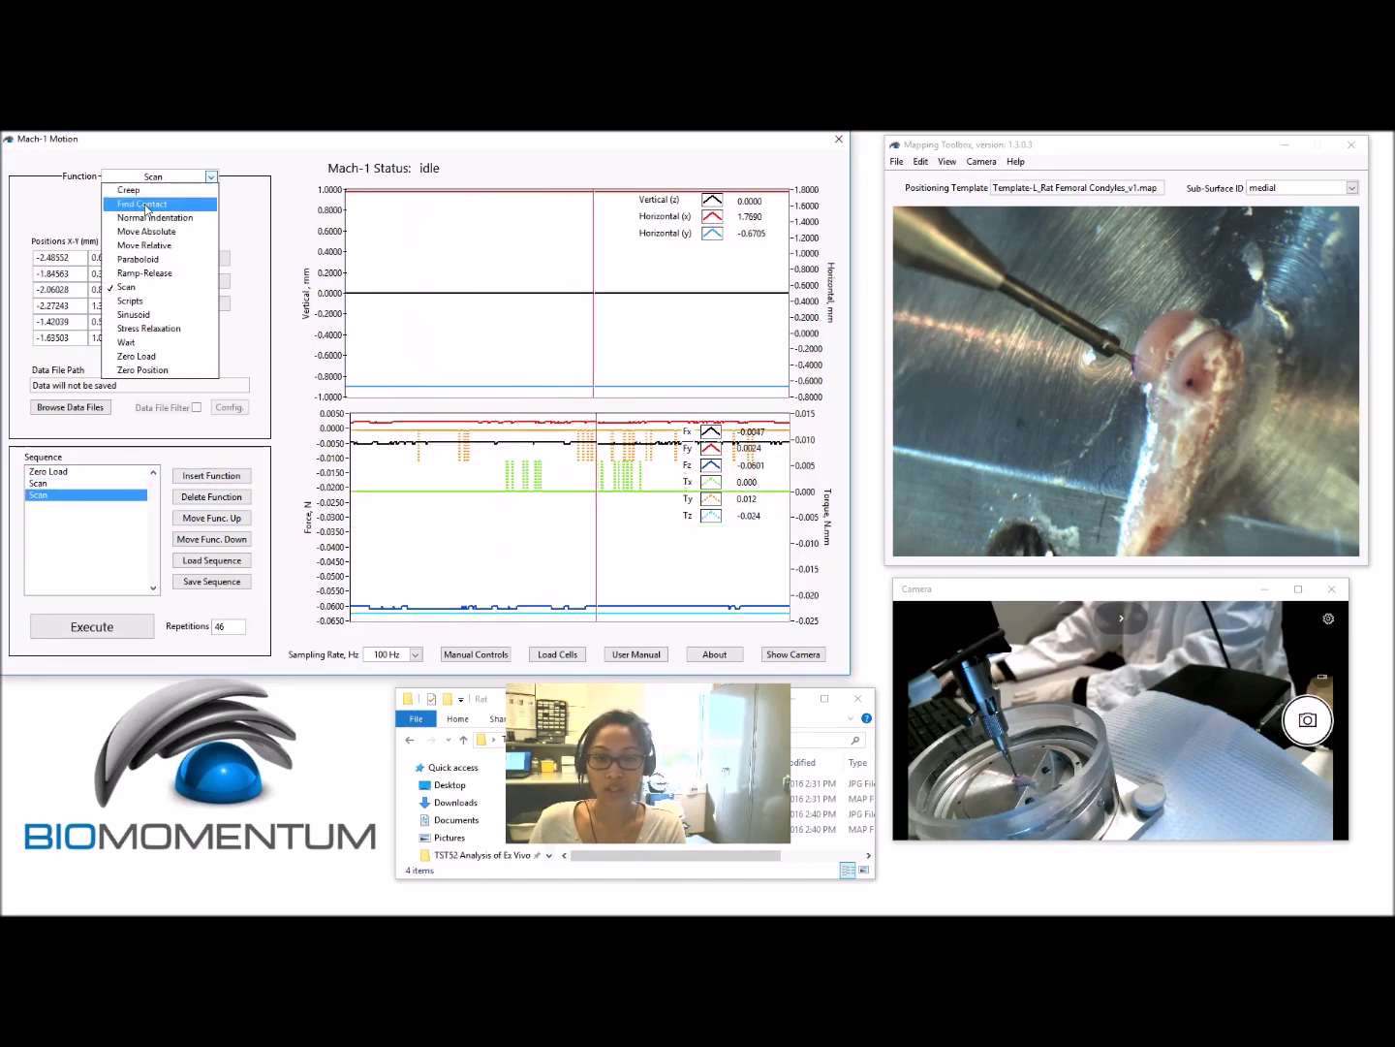
pyautogui.click(150, 217)
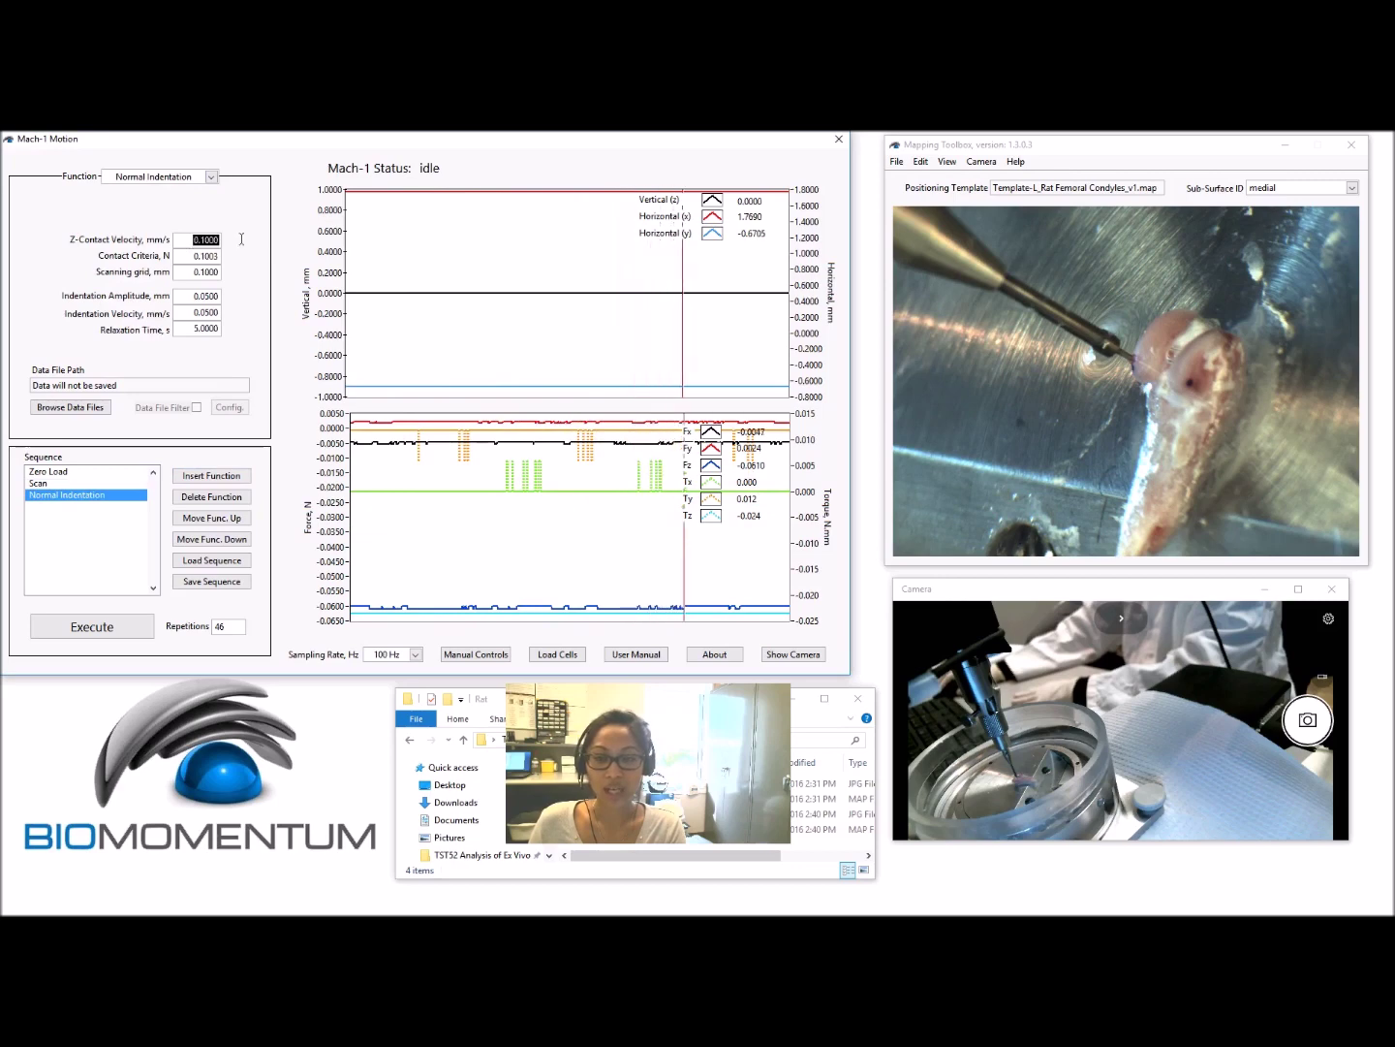
pyautogui.moveTo(198, 255); pyautogui.dragTo(221, 295)
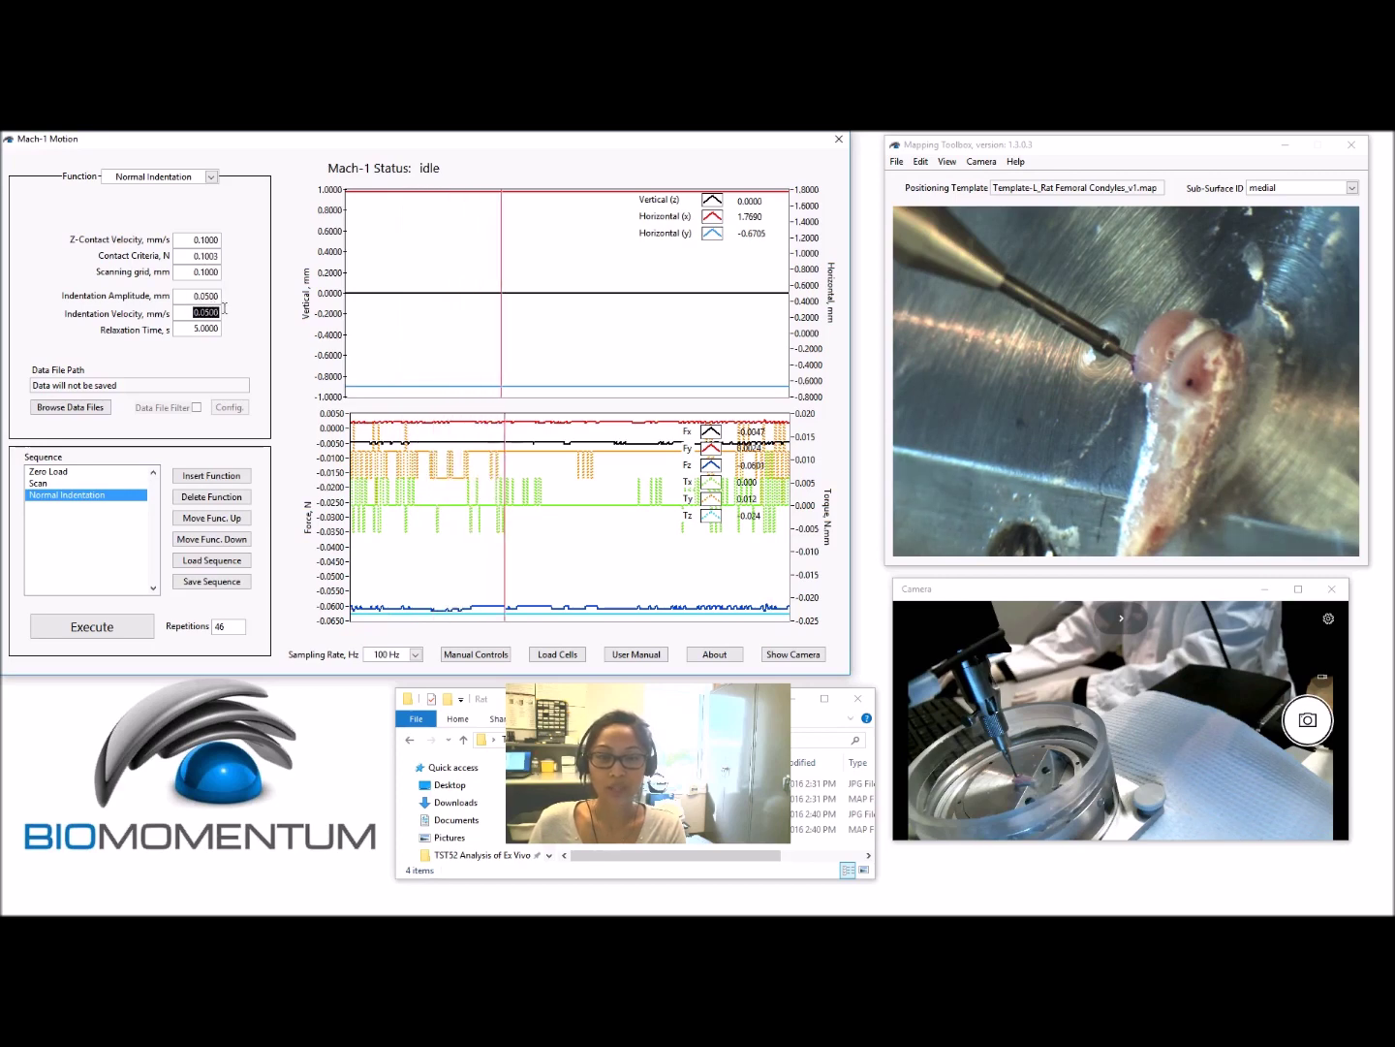
pyautogui.moveTo(187, 330); pyautogui.dragTo(206, 330)
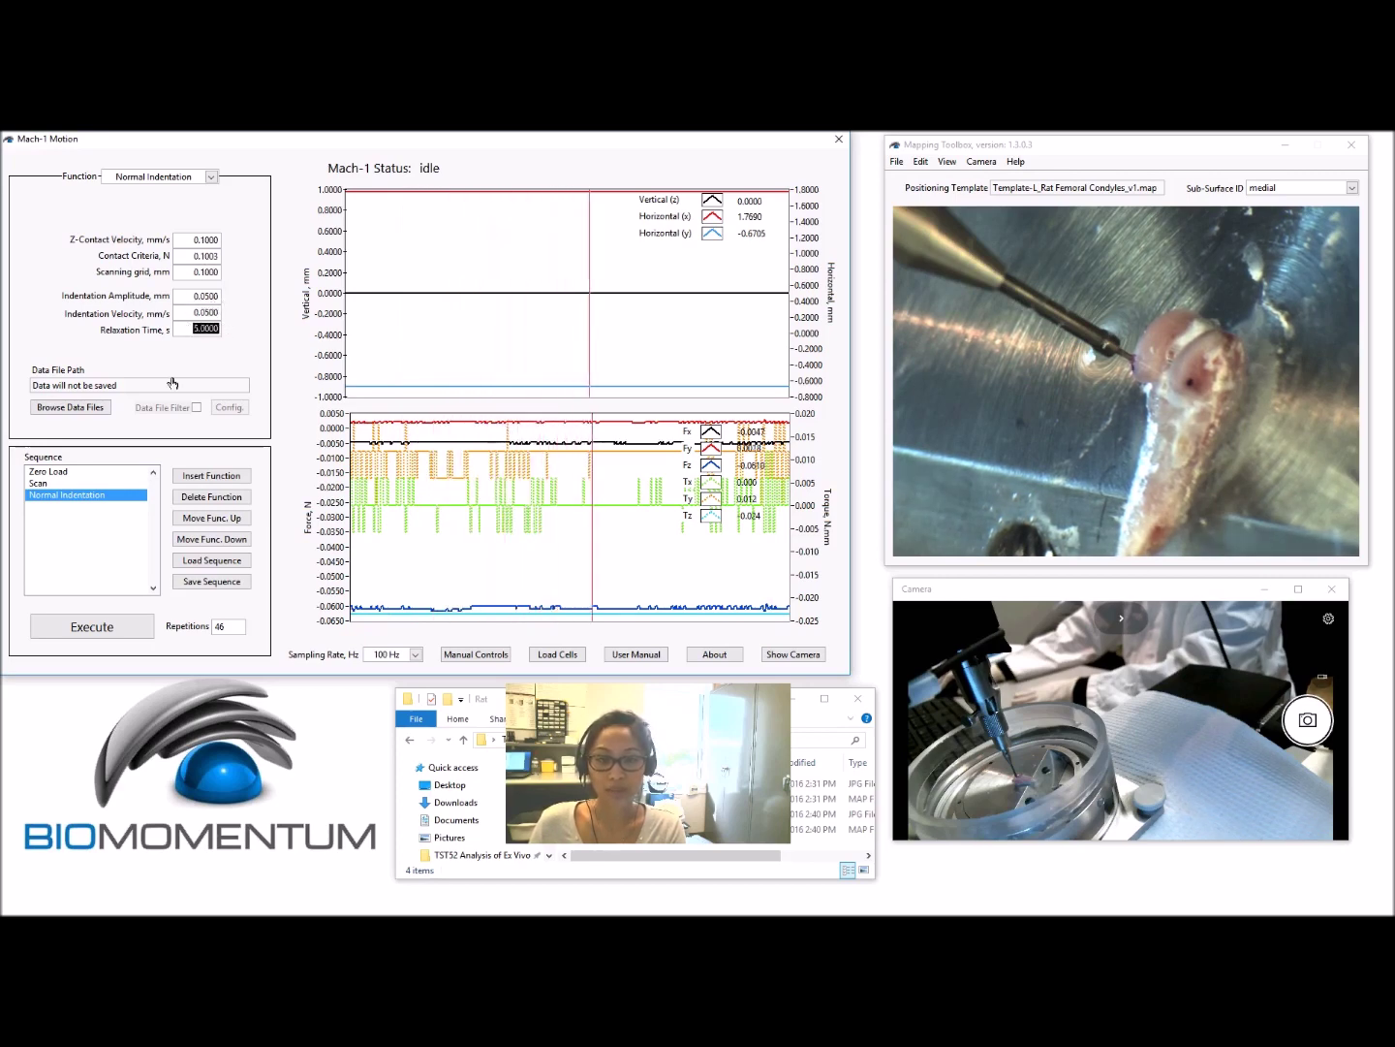
pyautogui.click(103, 407)
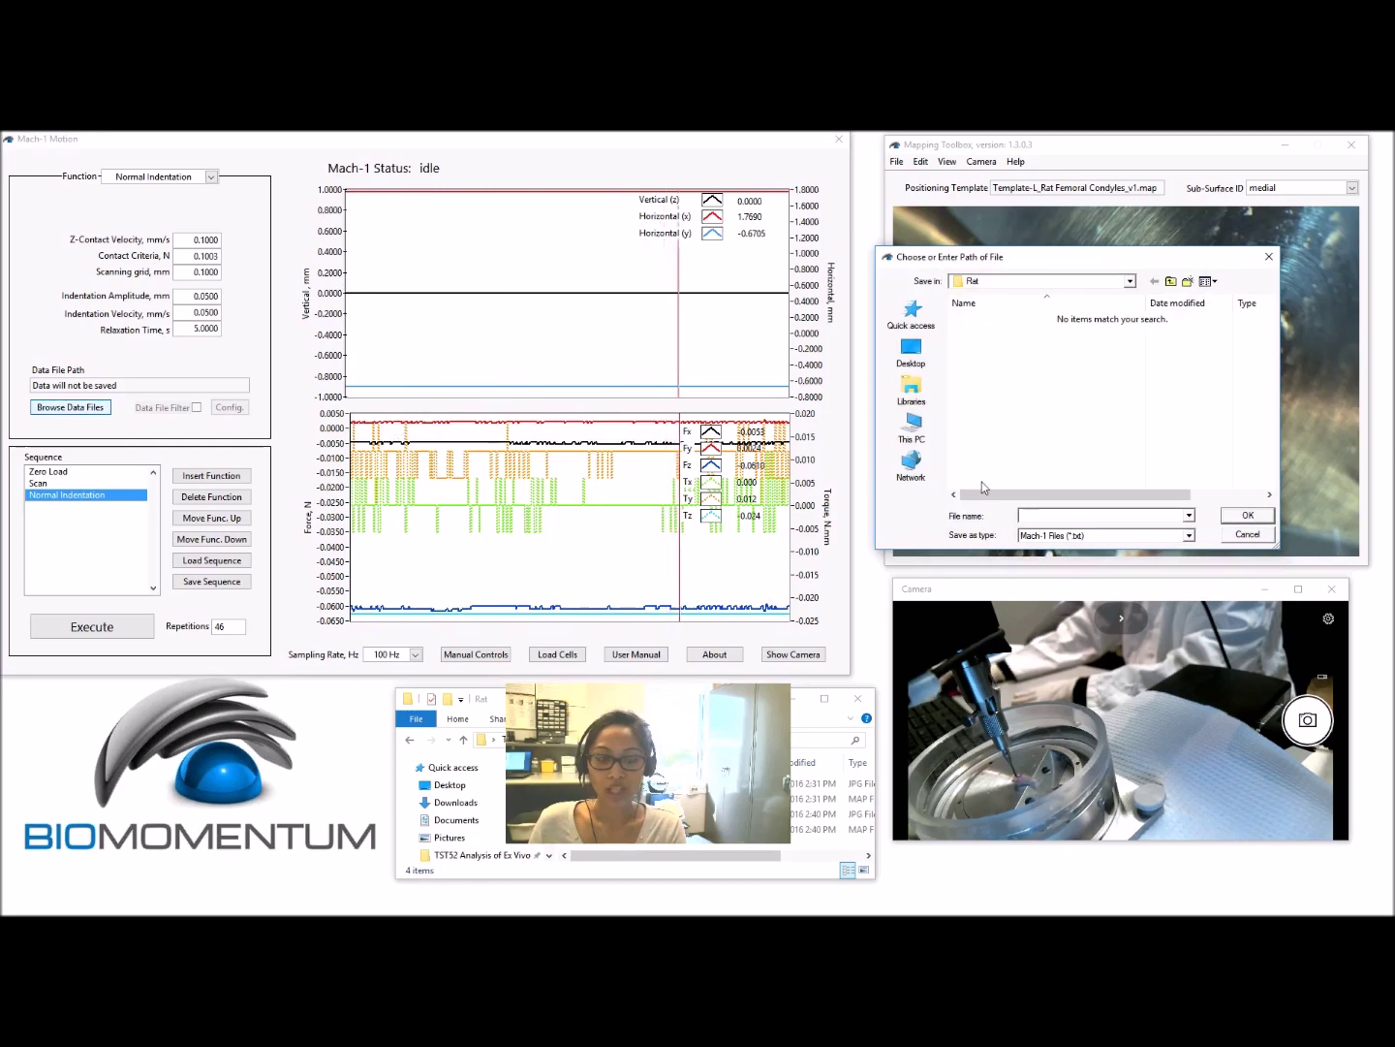
# - Save the indentation data as rat-Indentation(1) and execute the indentation sequence
pyautogui.write('rat')
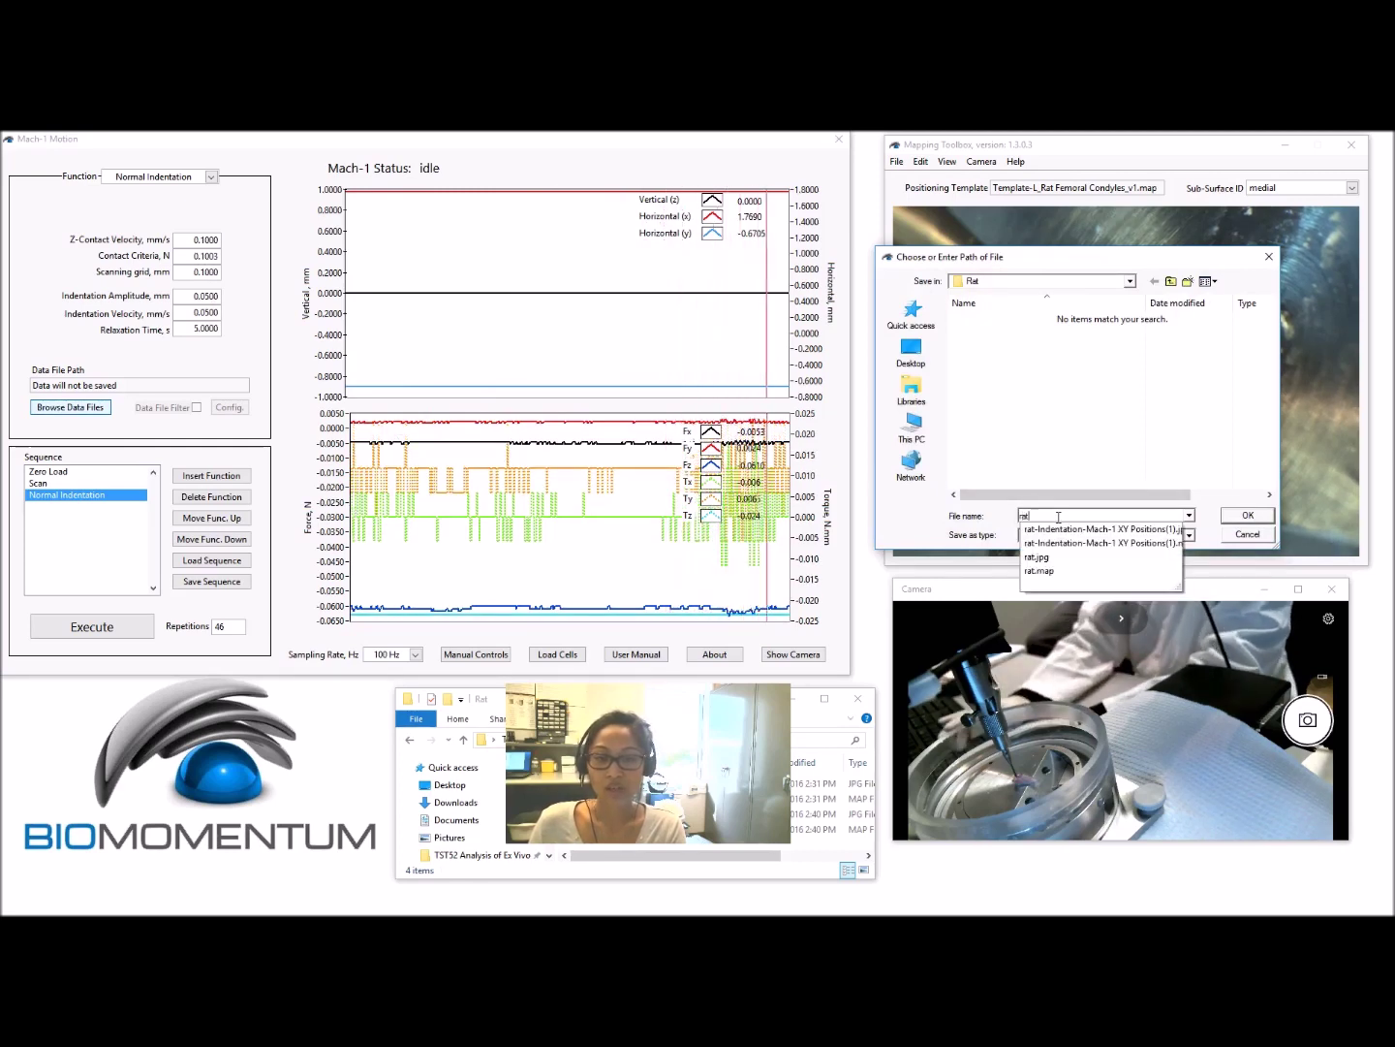
pyautogui.write('-Indentat')
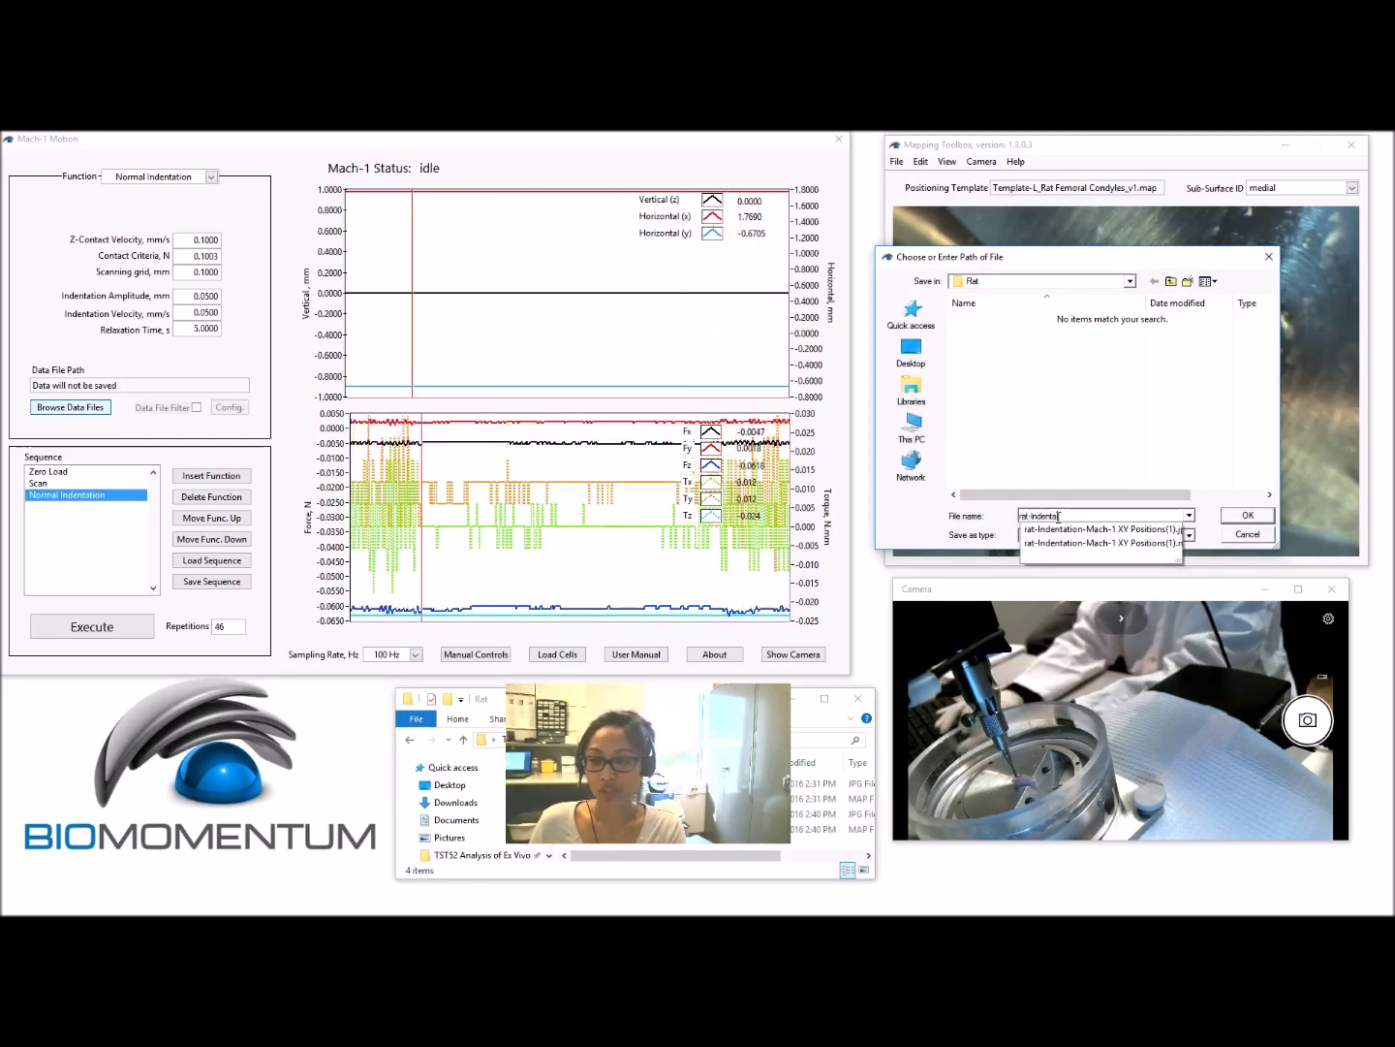
pyautogui.write('ion(1)')
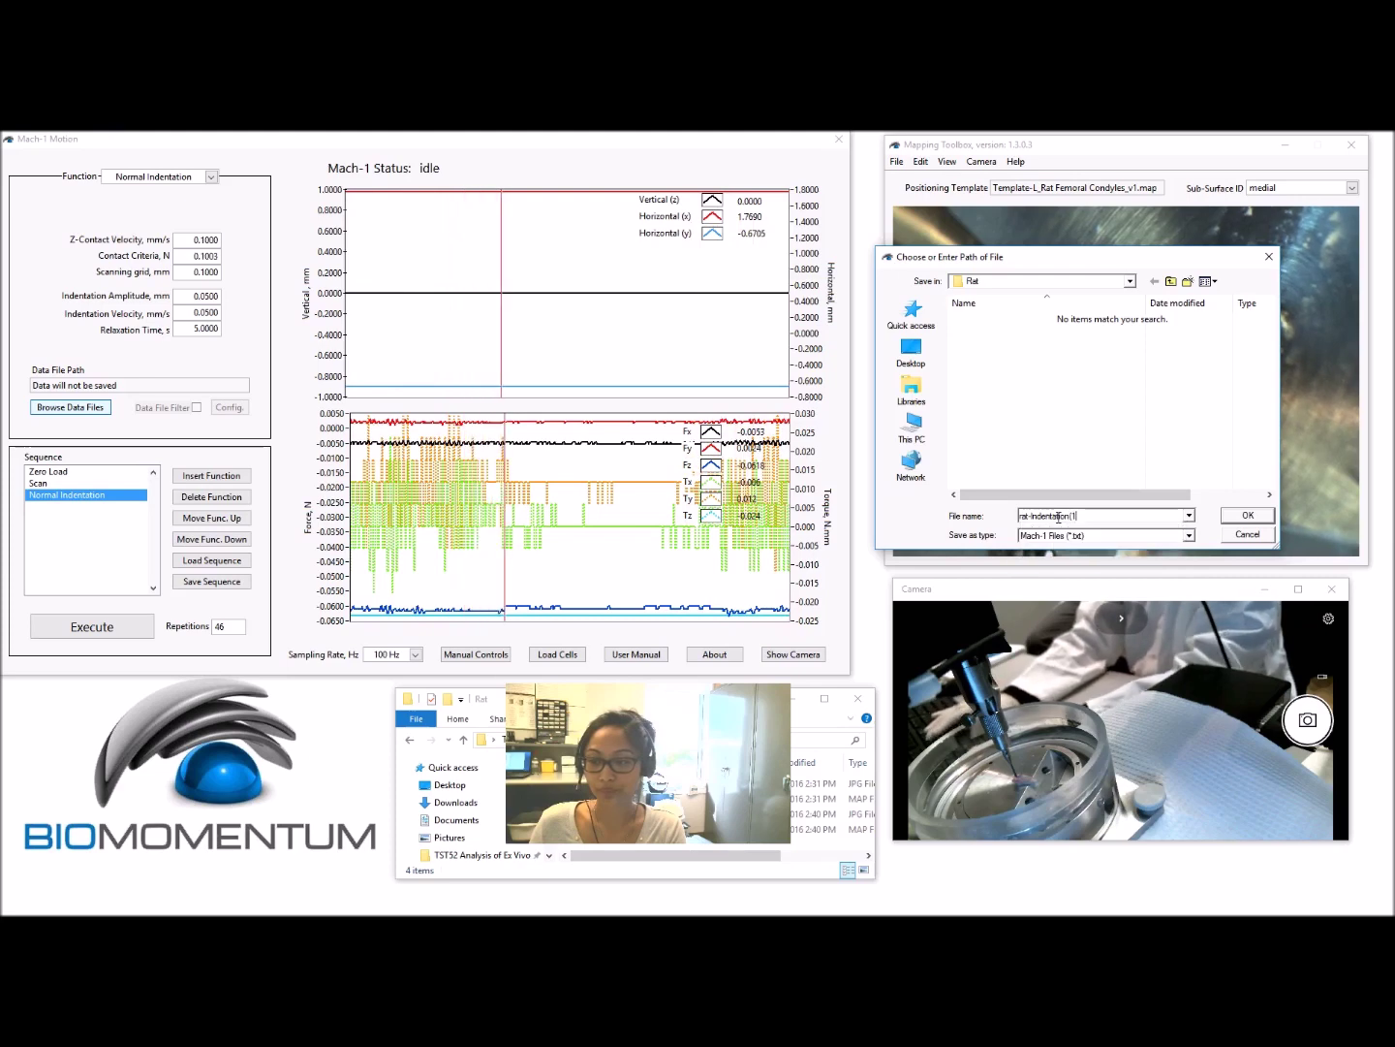
pyautogui.click(1263, 517)
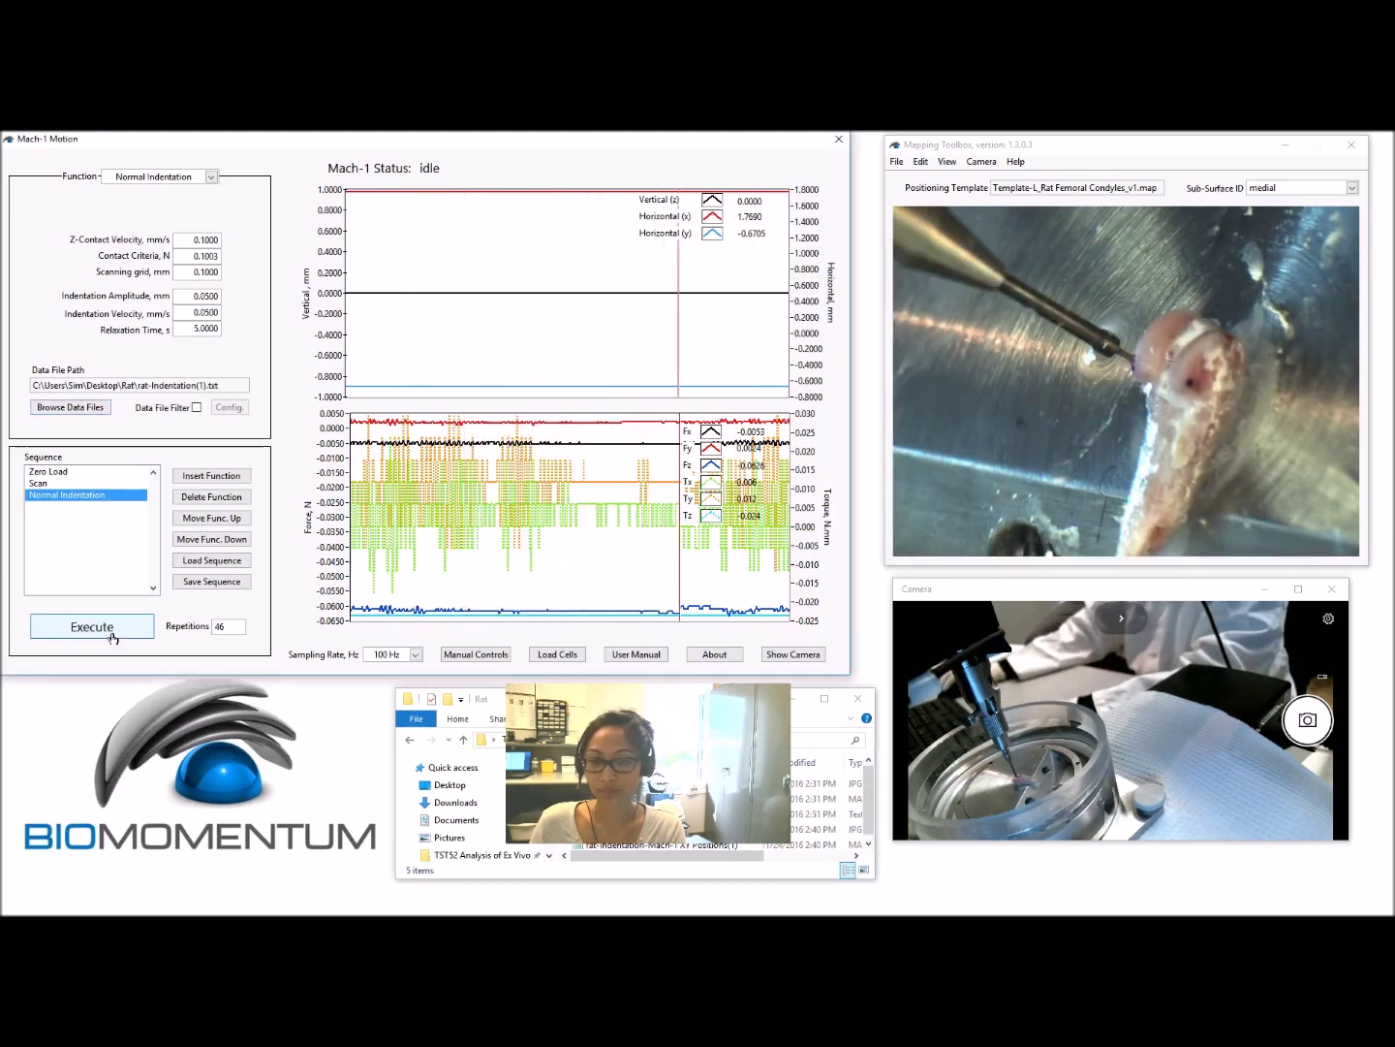
pyautogui.click(92, 626)
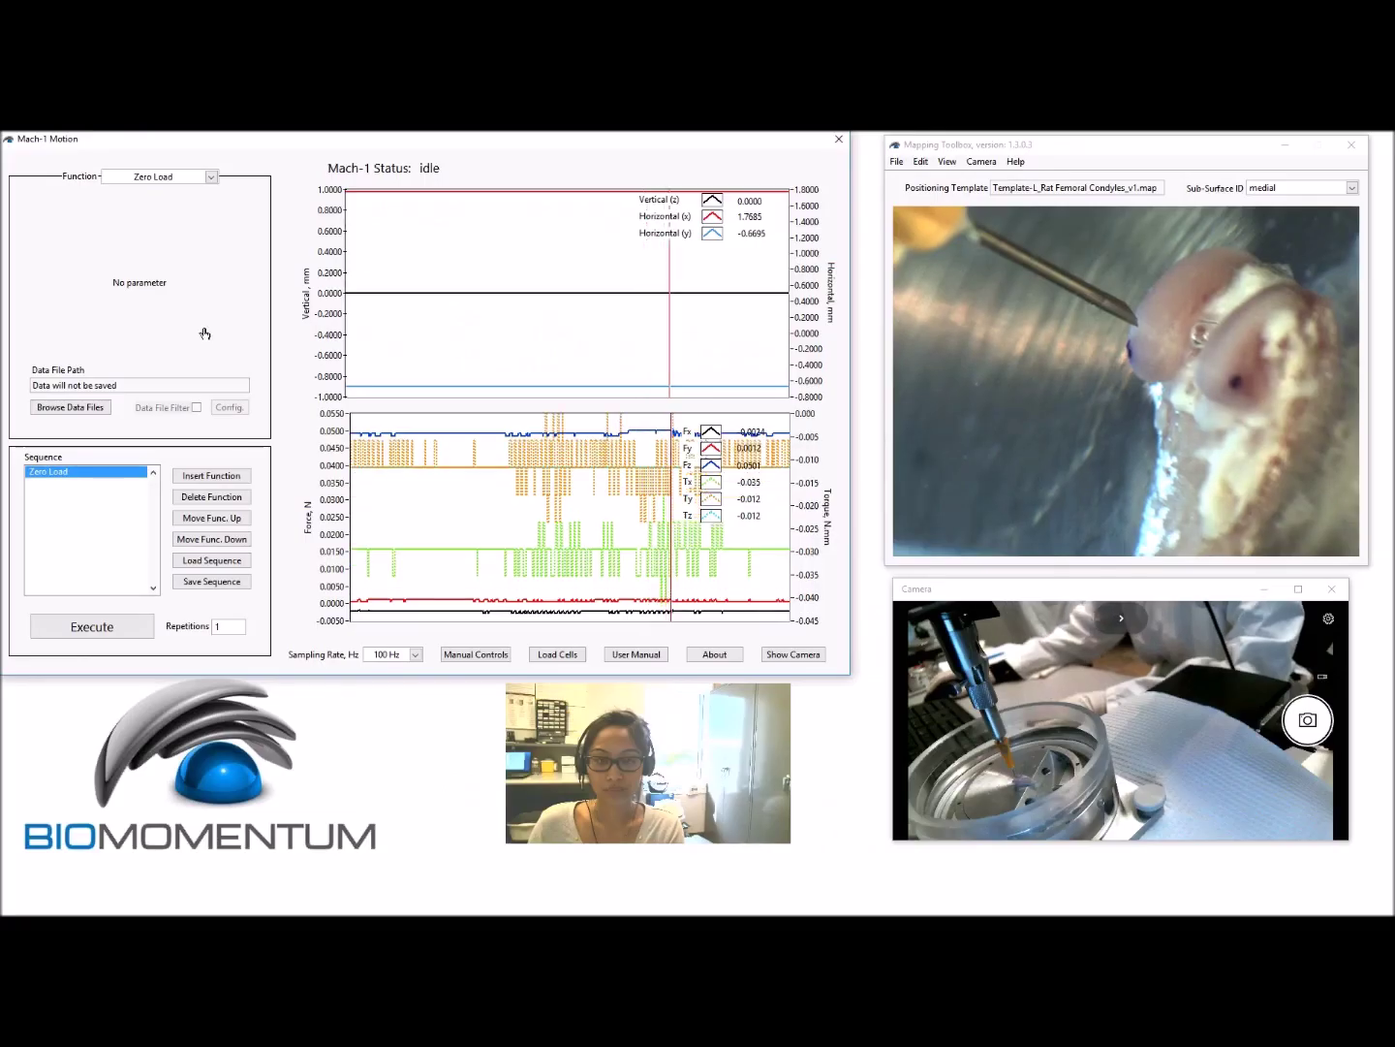
# - Keep Zero Load first, add a Scan step, and set Repetitions to 46
pyautogui.click(155, 177)
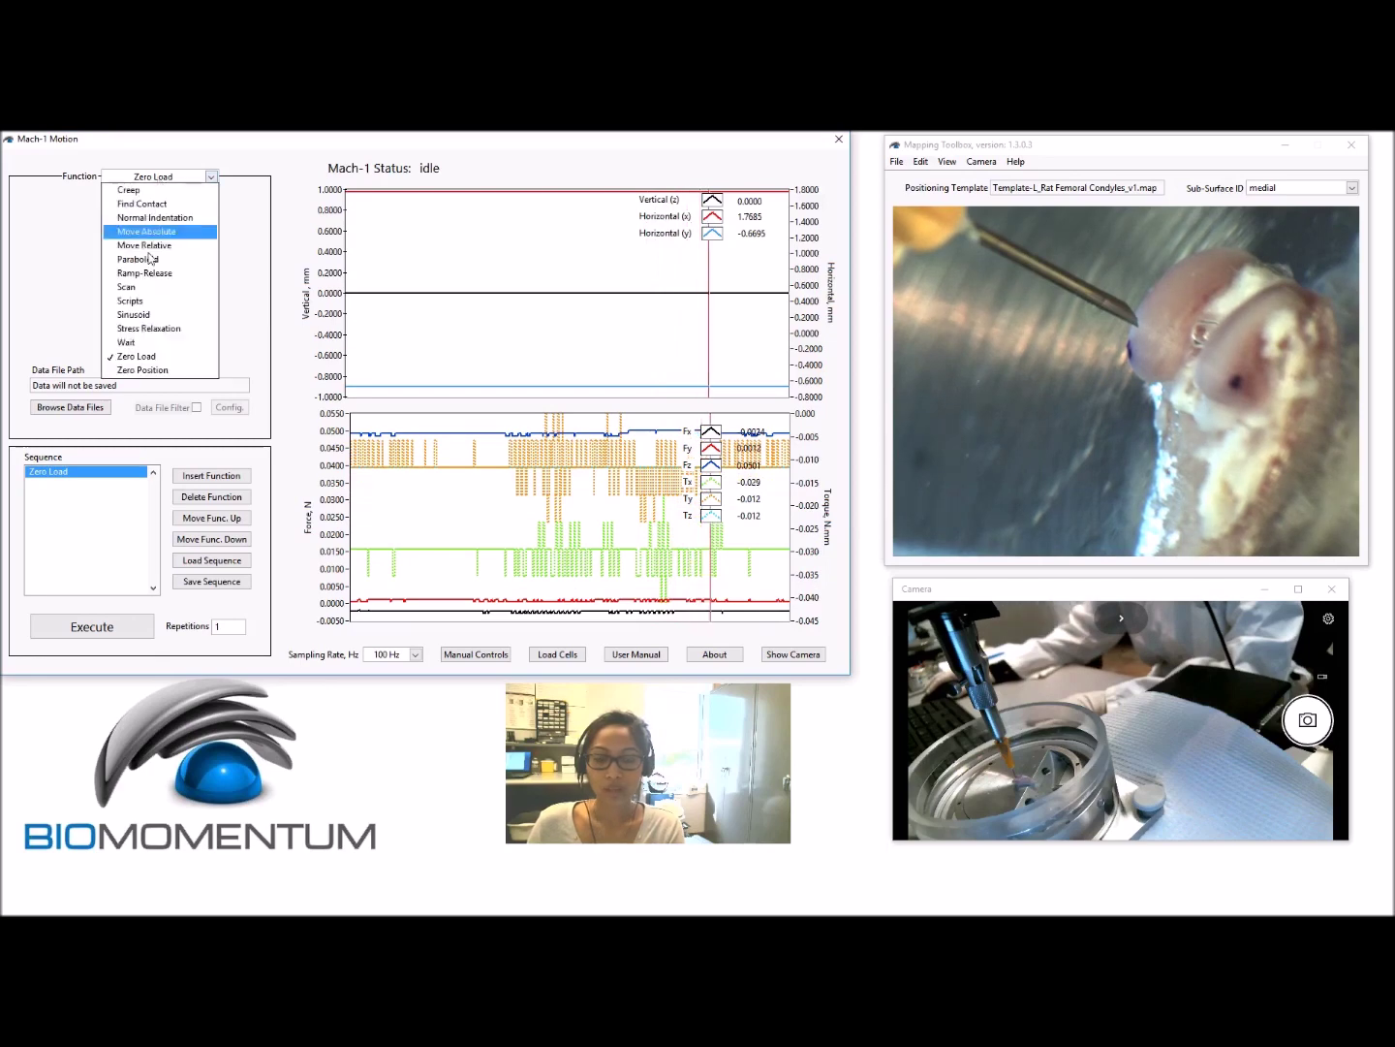
pyautogui.click(146, 357)
pyautogui.click(195, 475)
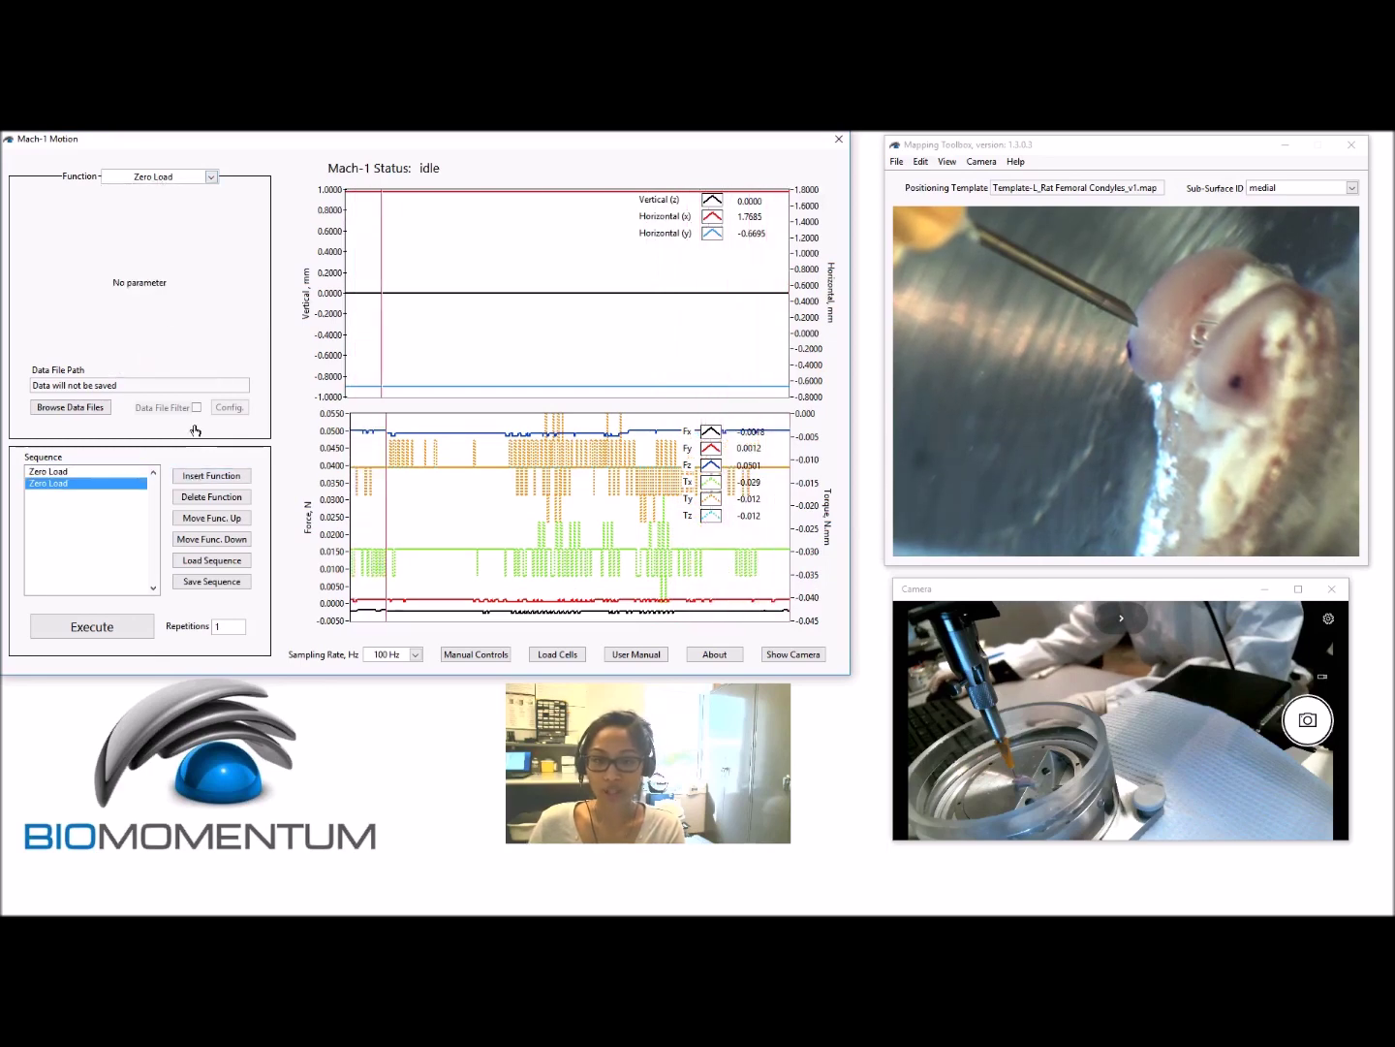
pyautogui.click(158, 177)
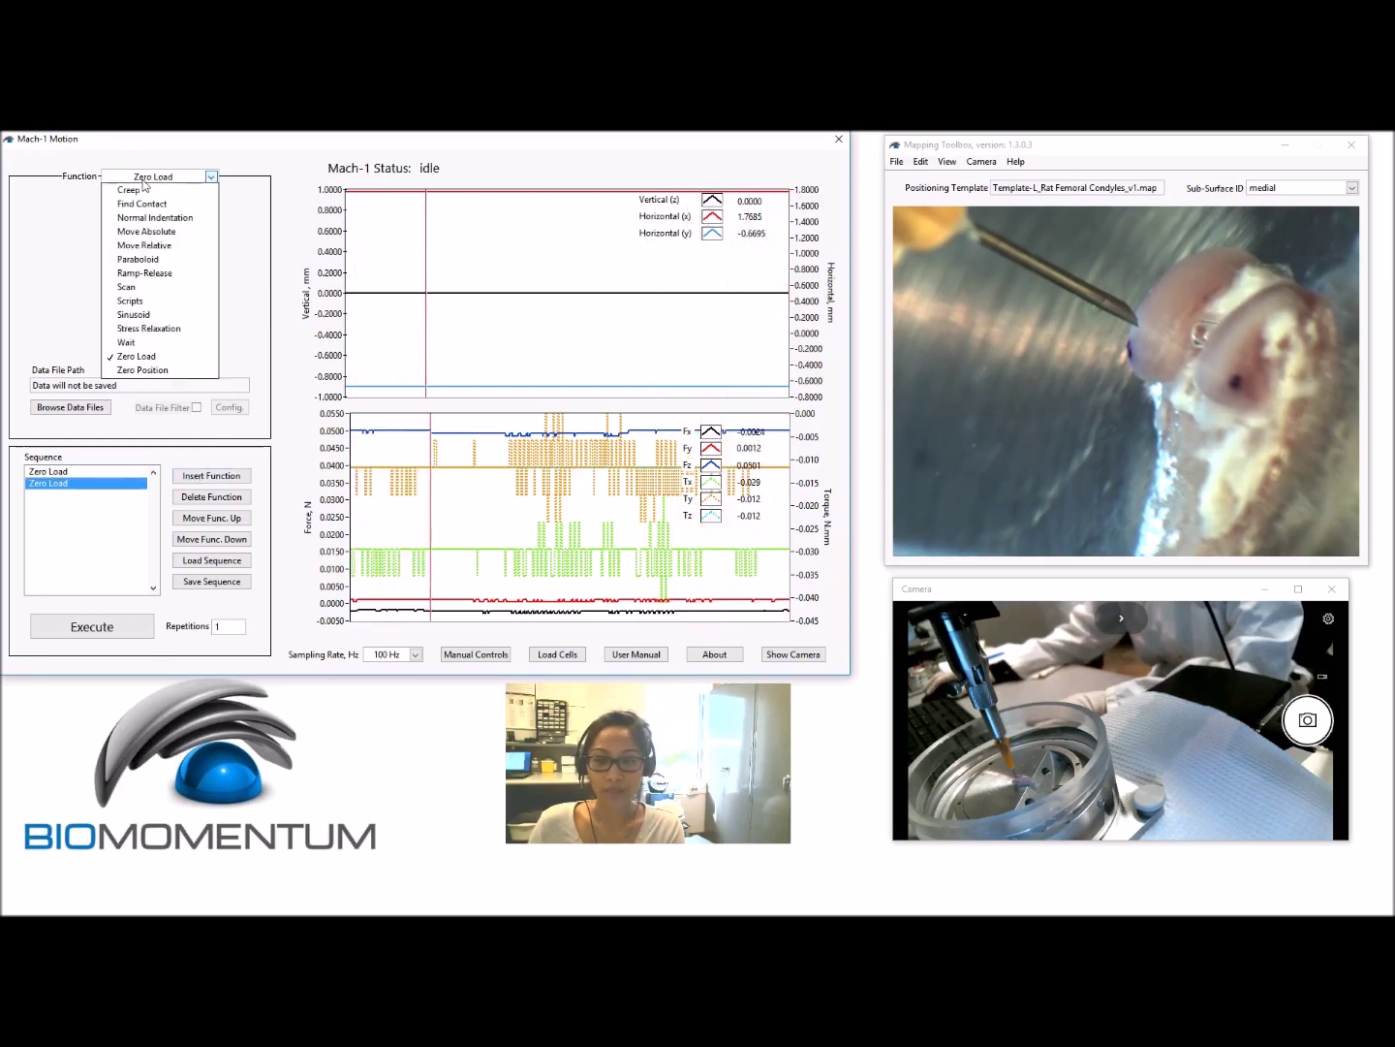
pyautogui.click(160, 288)
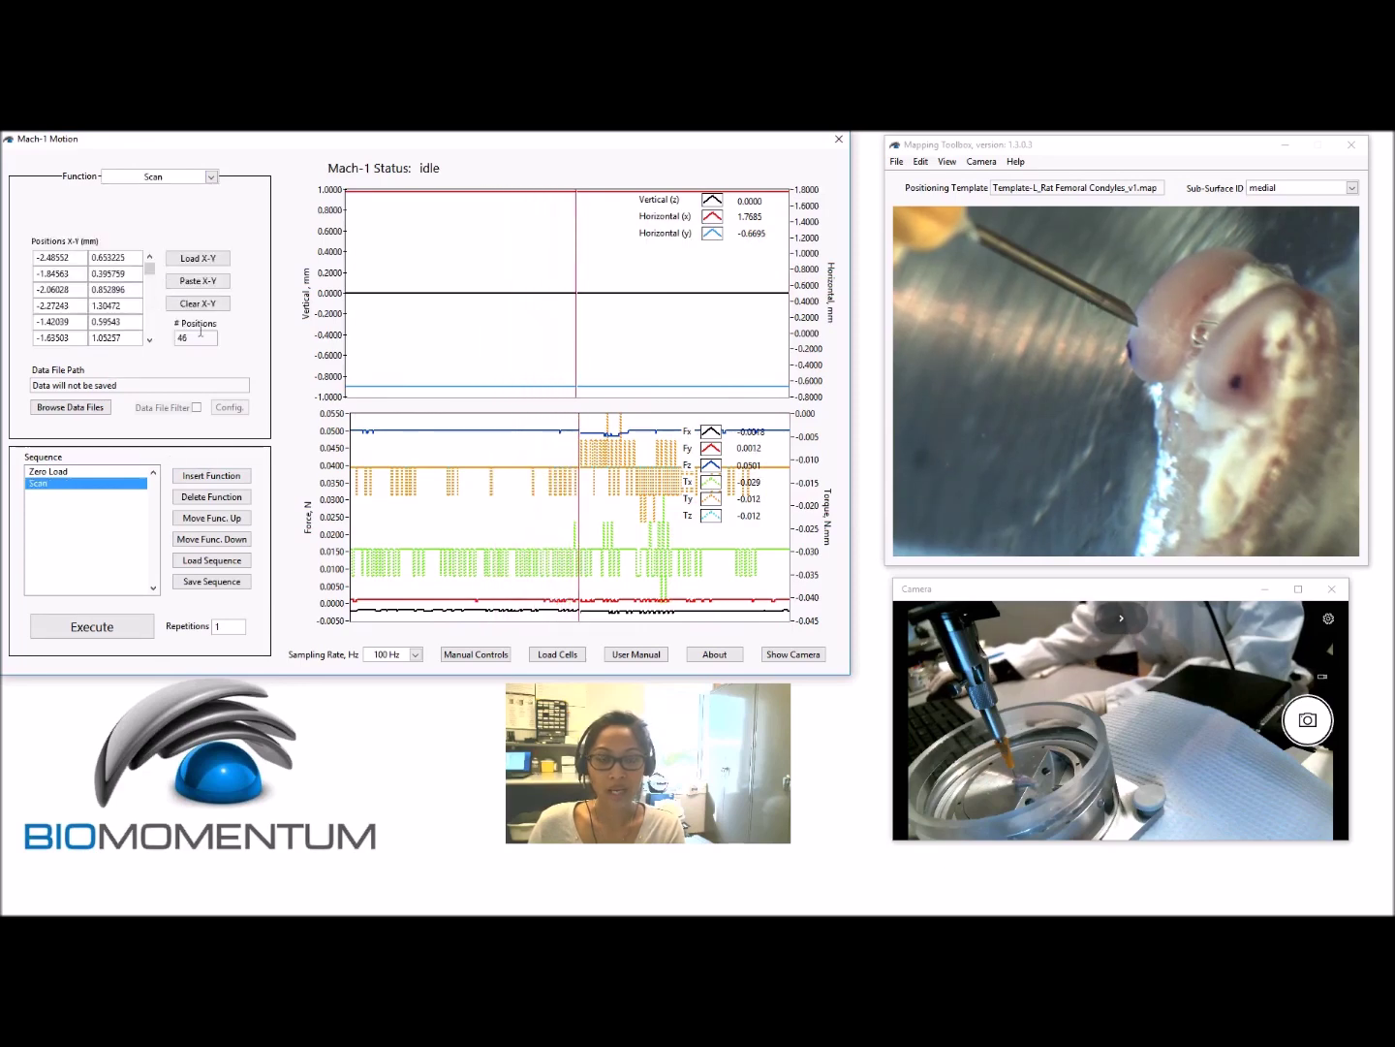
pyautogui.doubleClick(225, 627)
pyautogui.write('46')
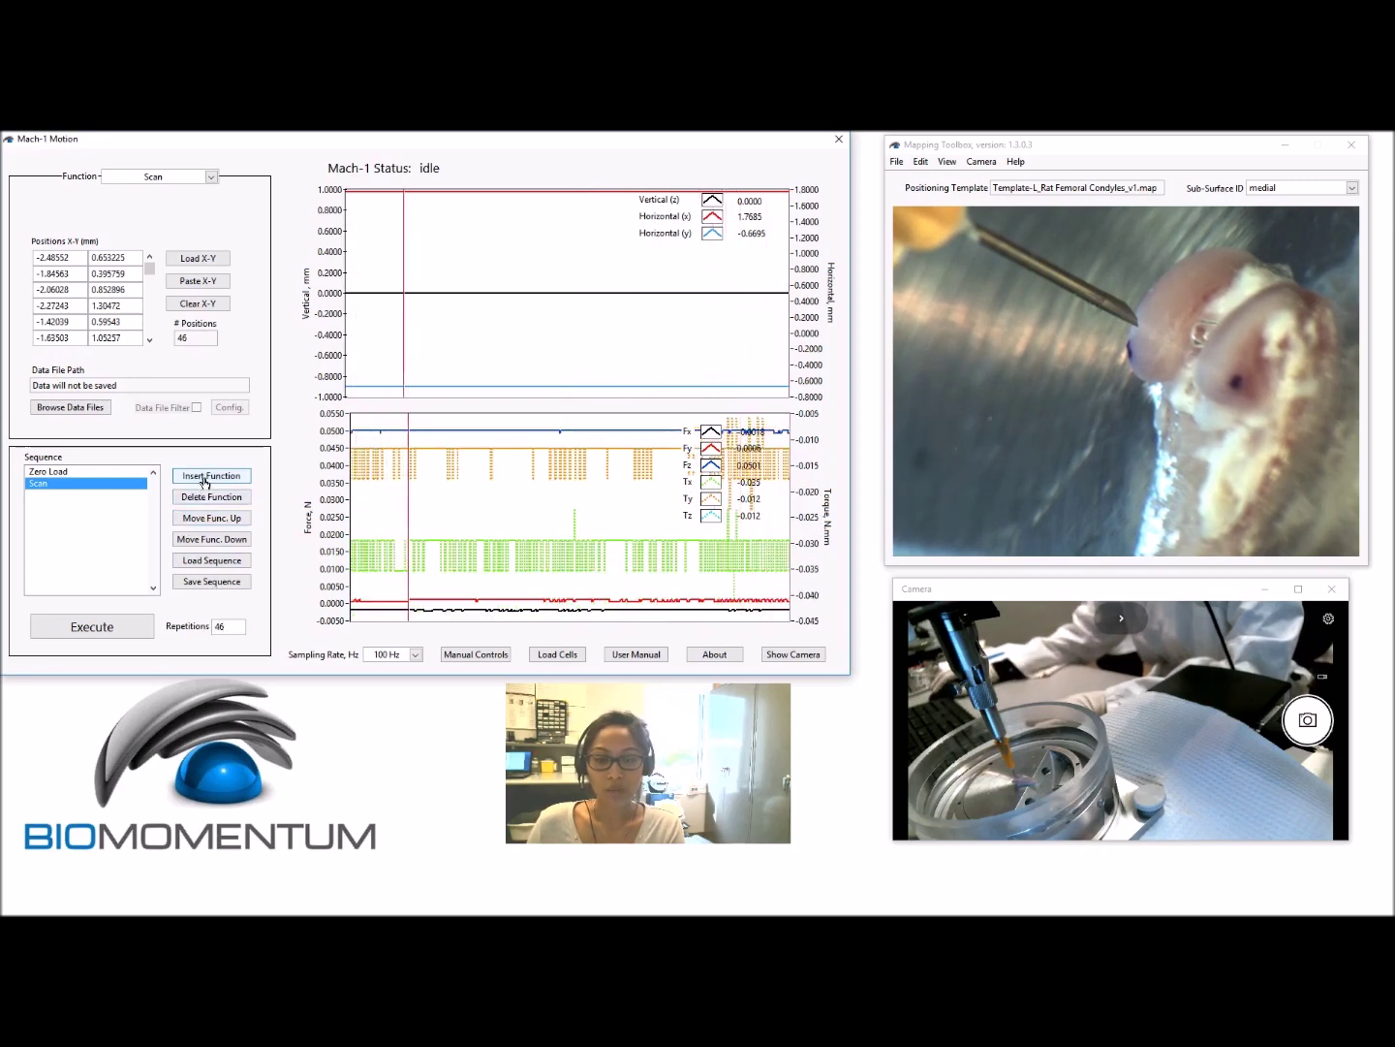
# - Add a Find Contact step after the Scan with a 2 N criterion and 4 mm stage limit
pyautogui.click(208, 475)
pyautogui.click(155, 178)
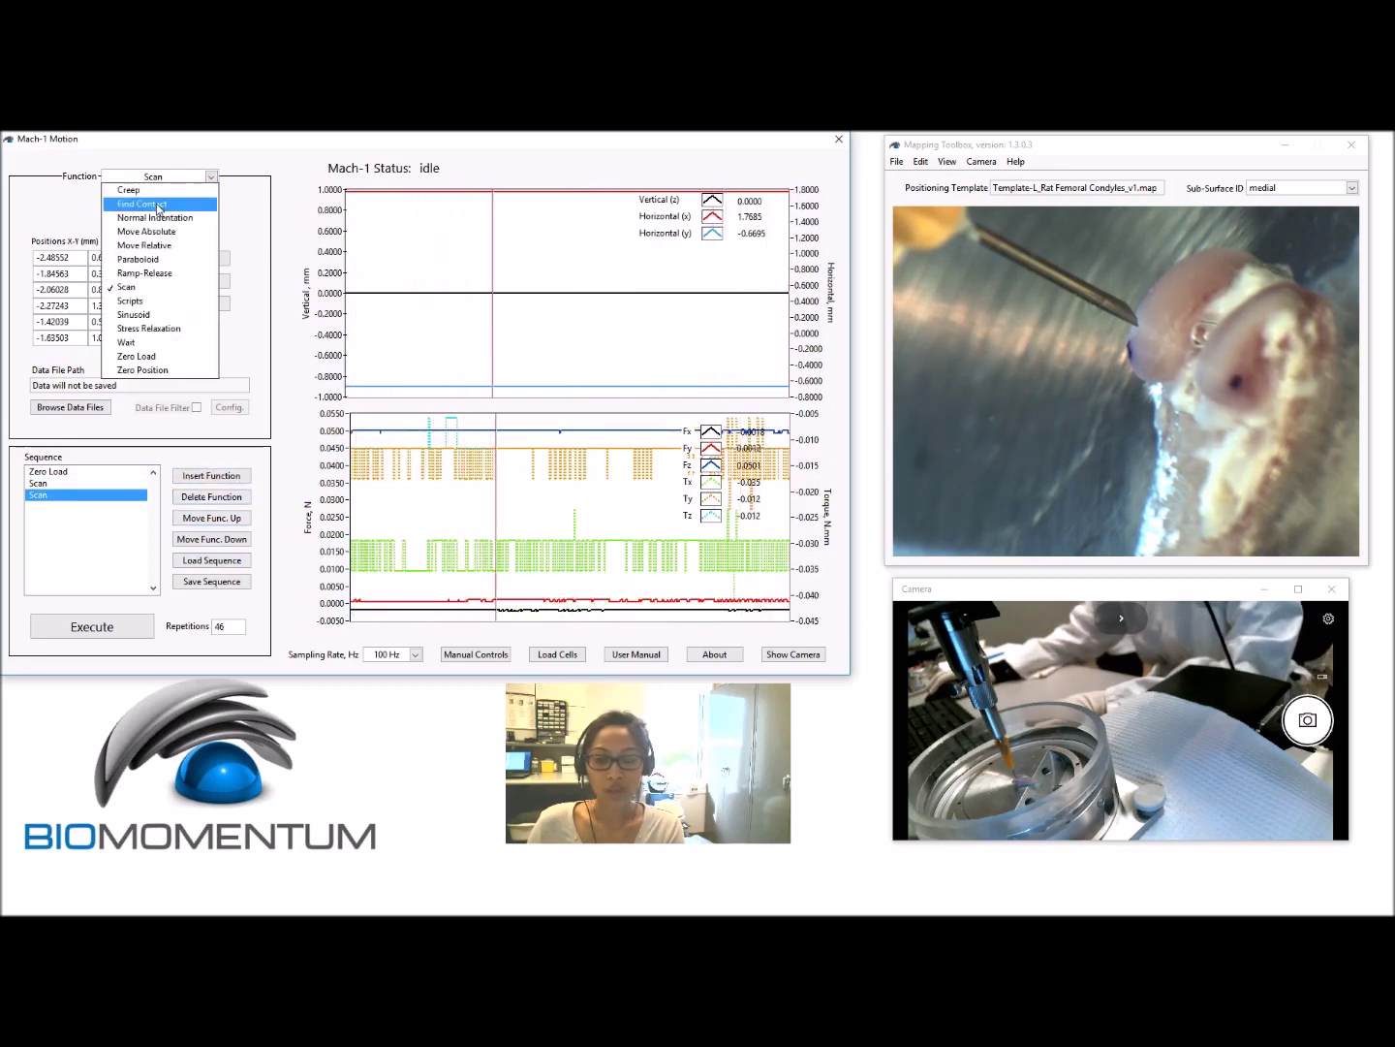
pyautogui.click(158, 204)
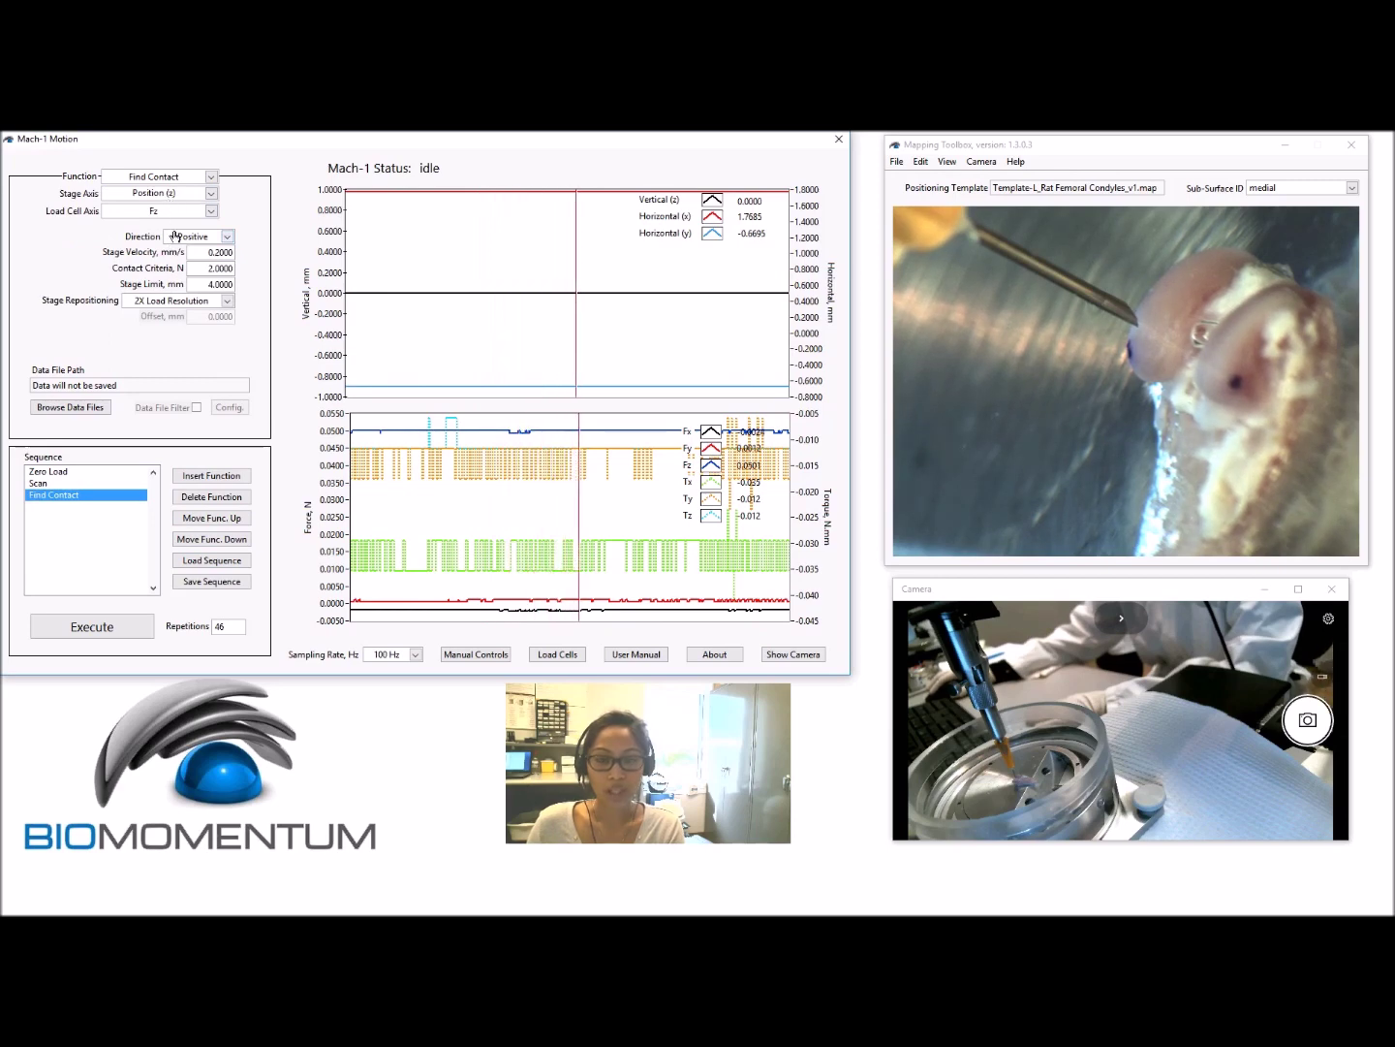
pyautogui.click(208, 285)
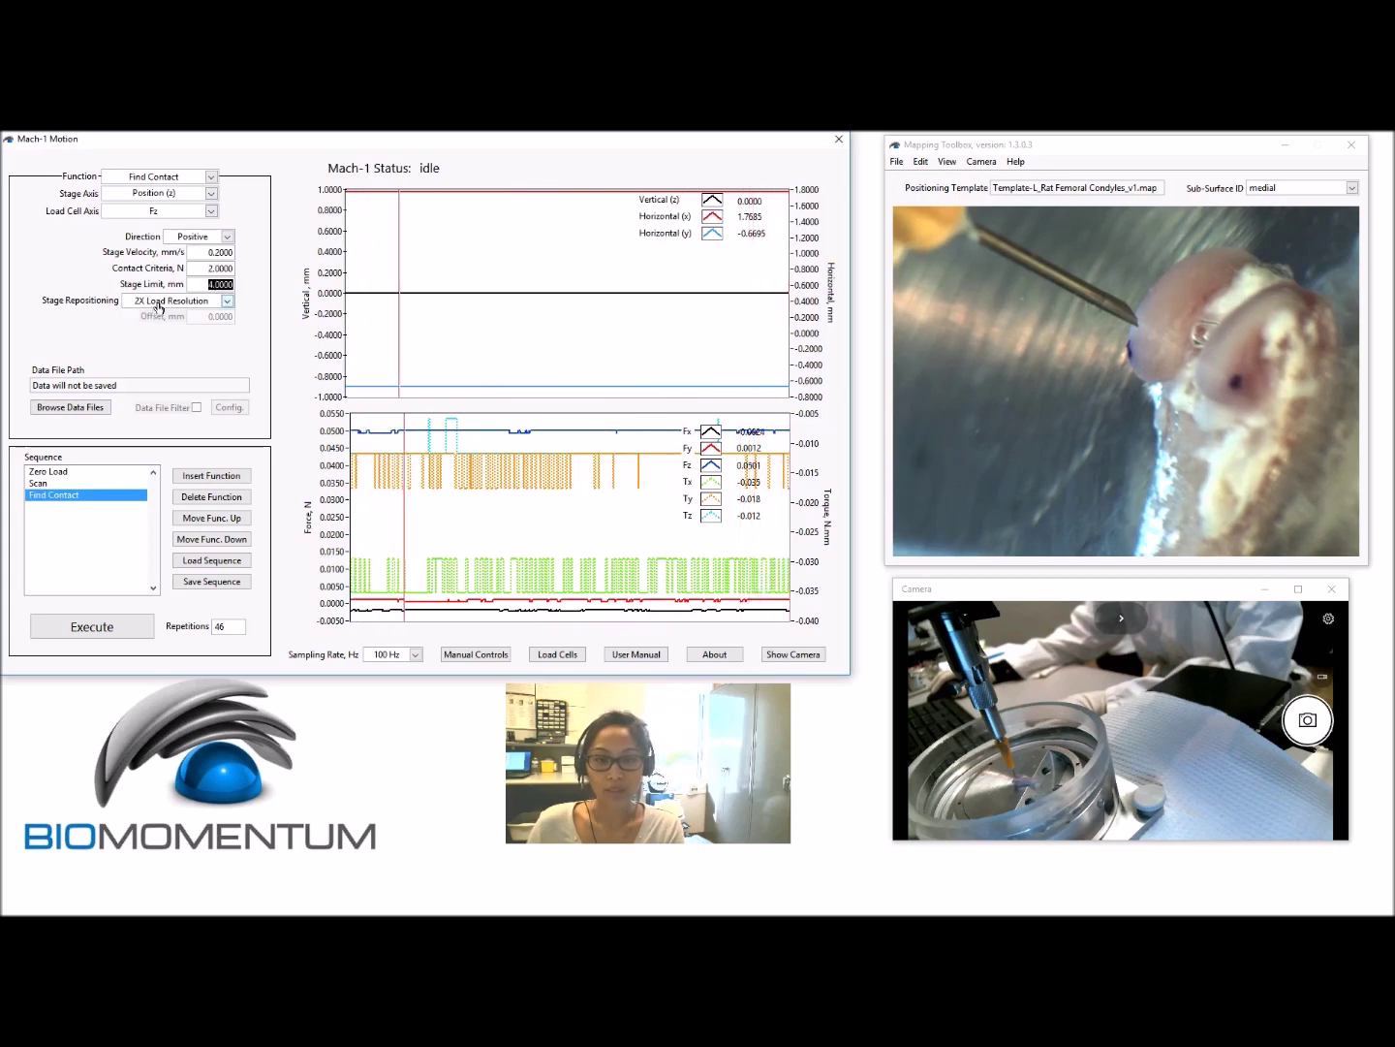
pyautogui.click(100, 408)
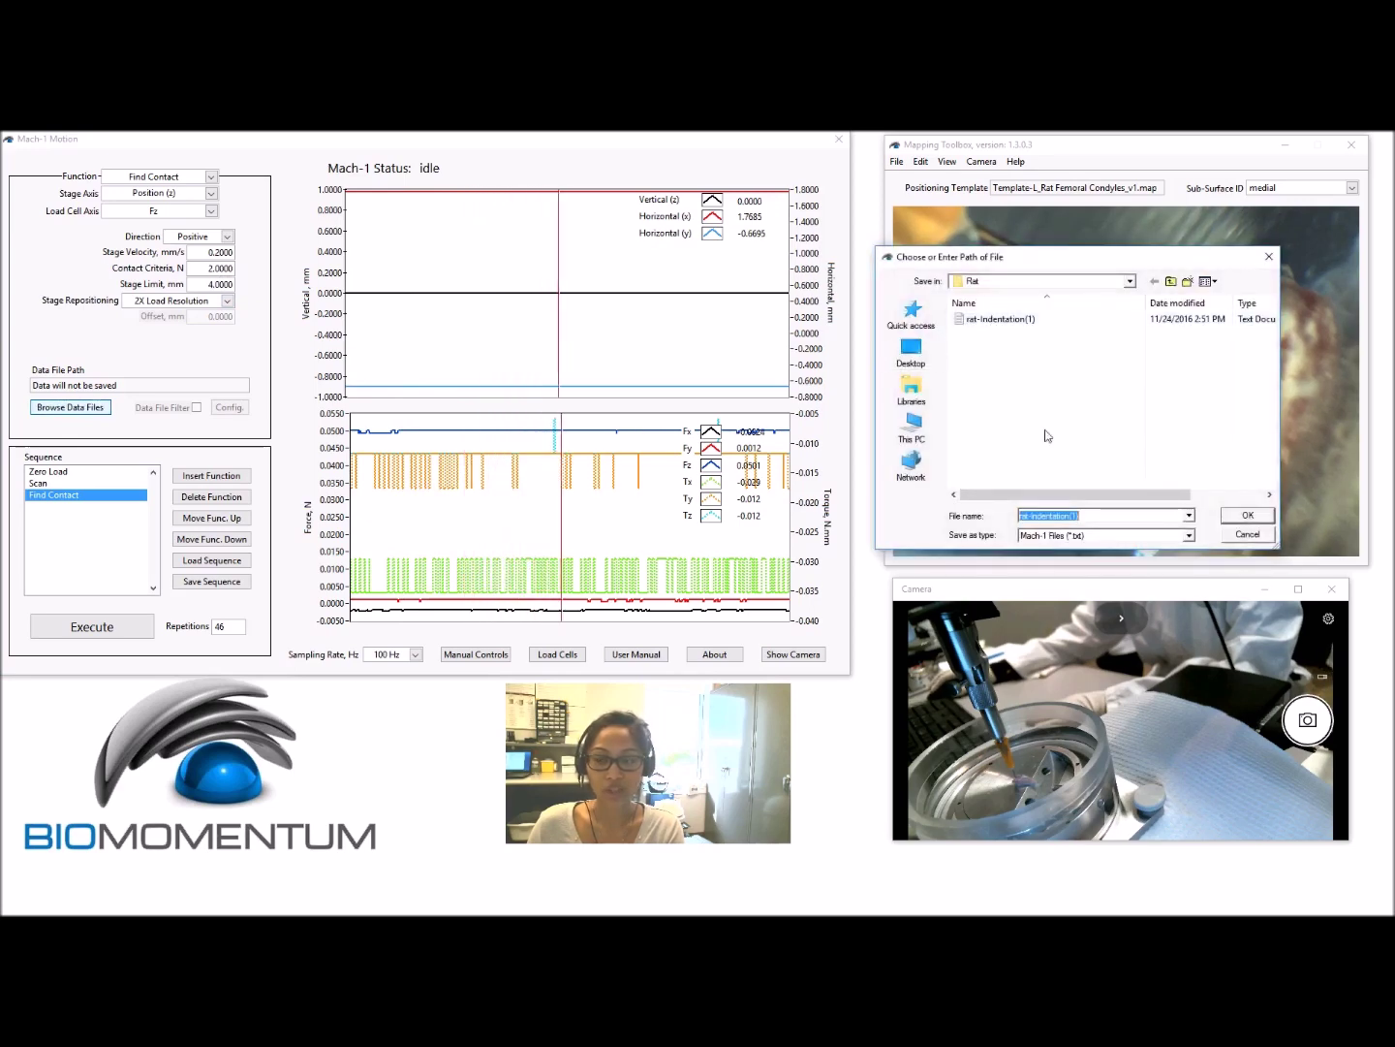
# - Rename the Find Contact data file from 'rat-indentation(1)' to 'rat-Needle Penetration(1)' and confirm
pyautogui.moveTo(1032, 516); pyautogui.dragTo(1105, 499)
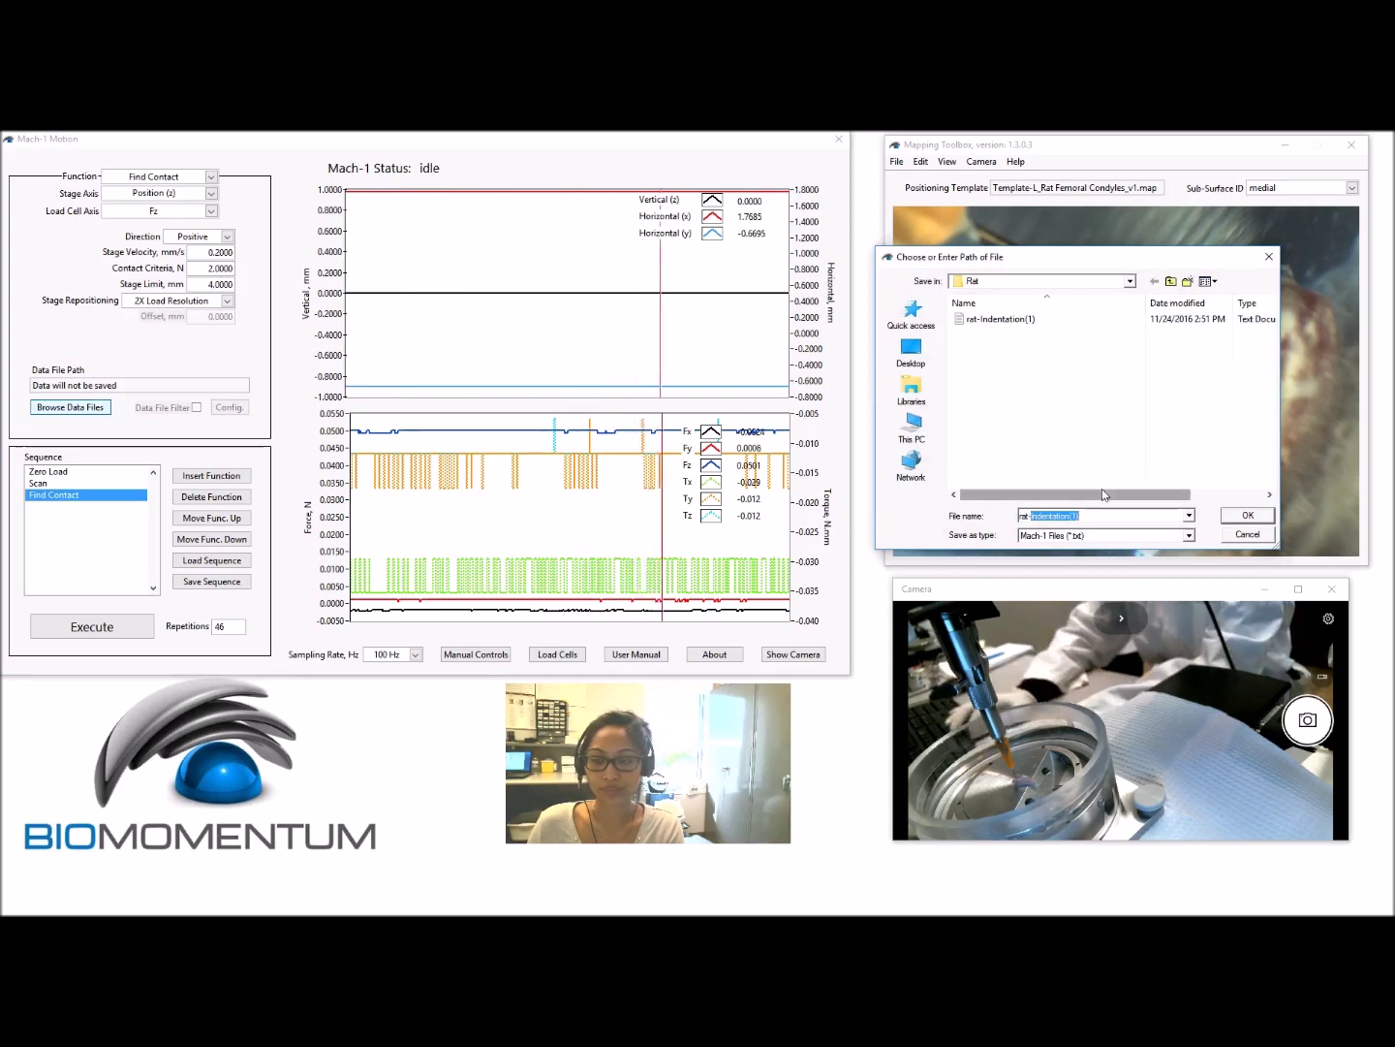
pyautogui.write('Needle ')
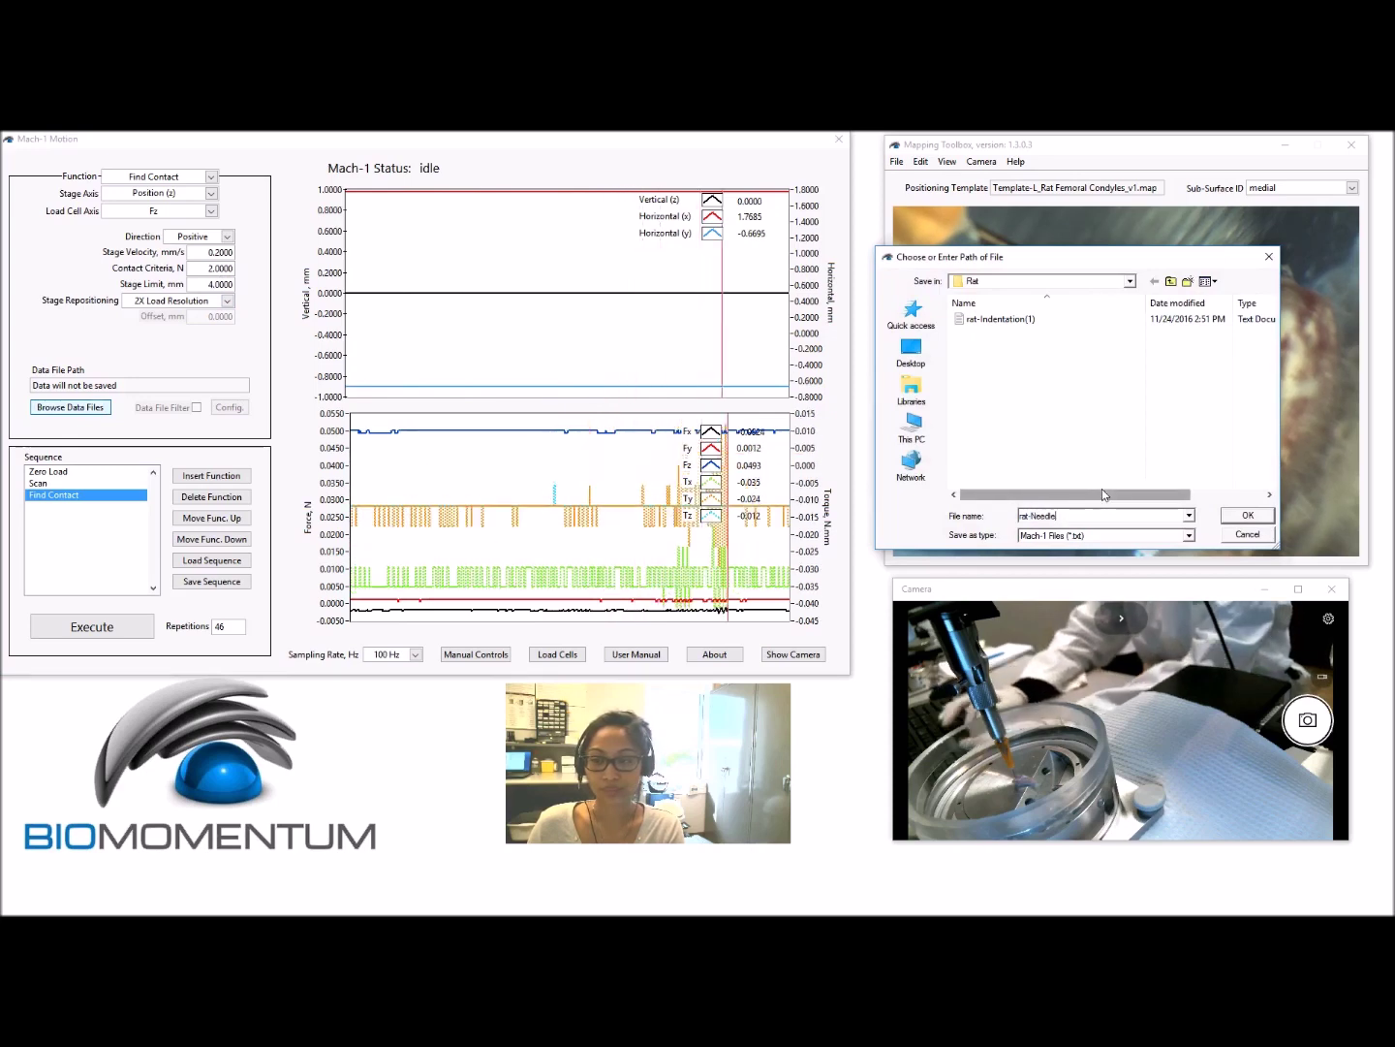
pyautogui.write('Pe')
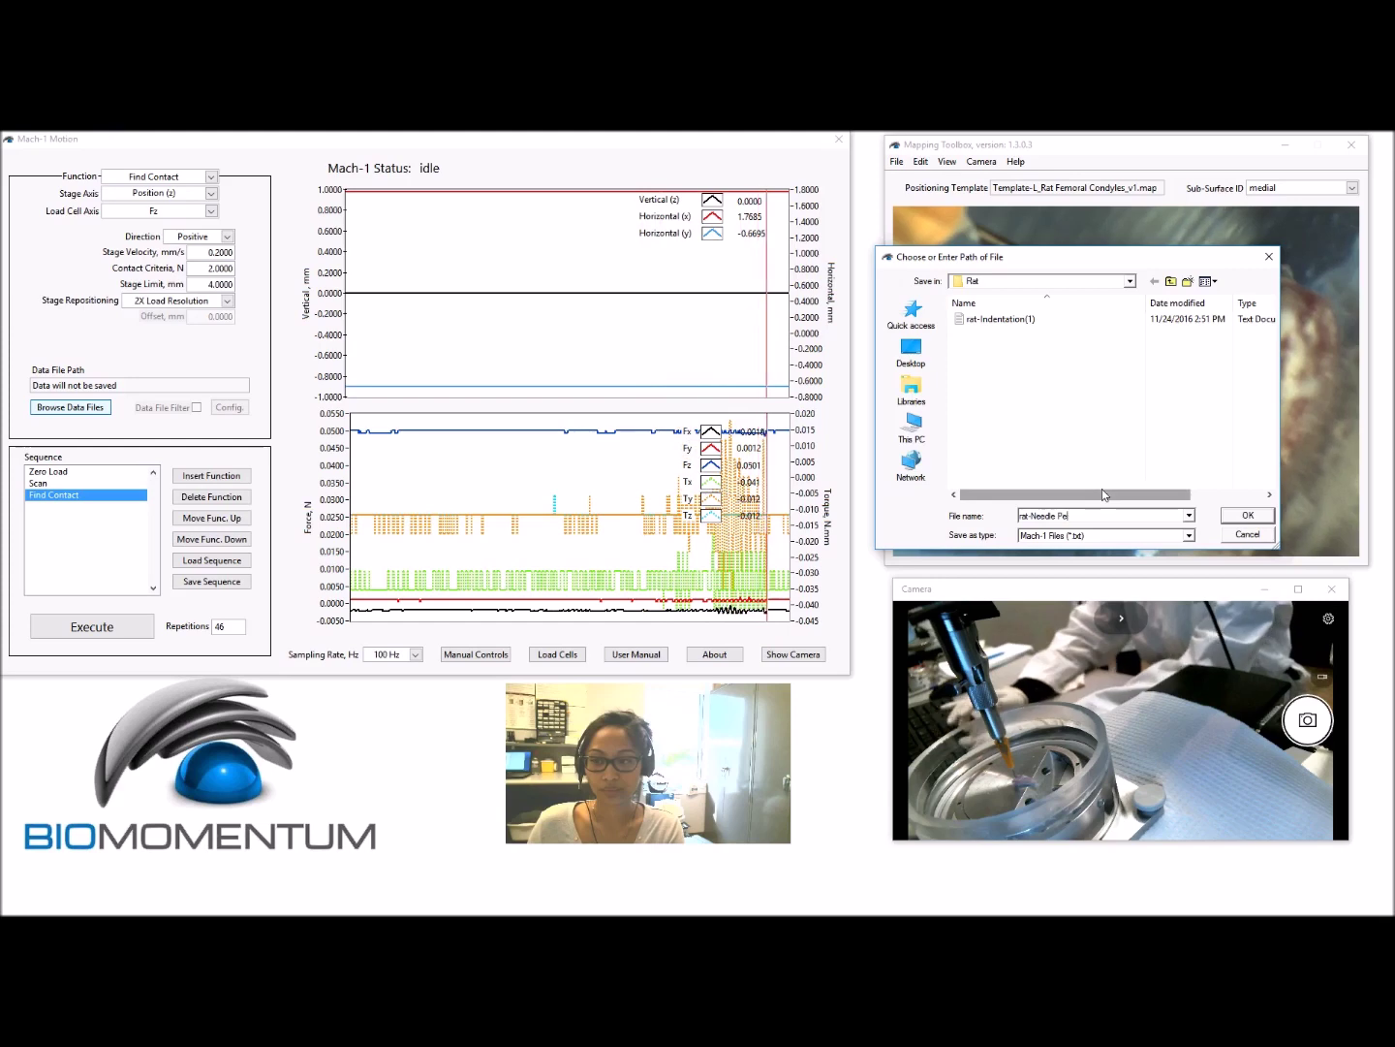
pyautogui.write('netratio')
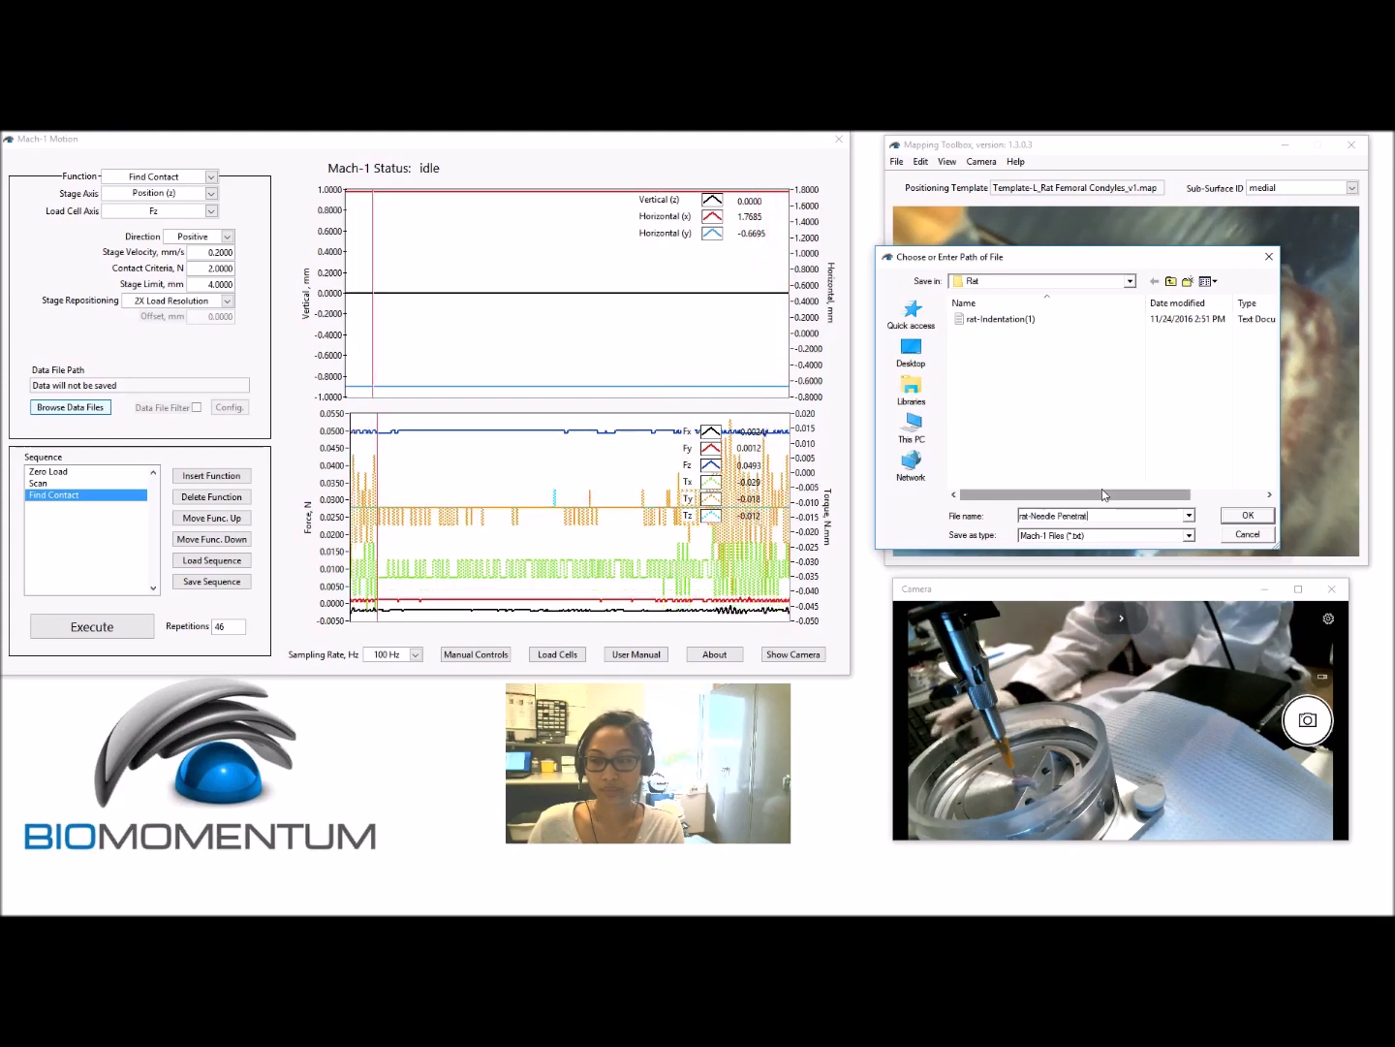
pyautogui.write('n')
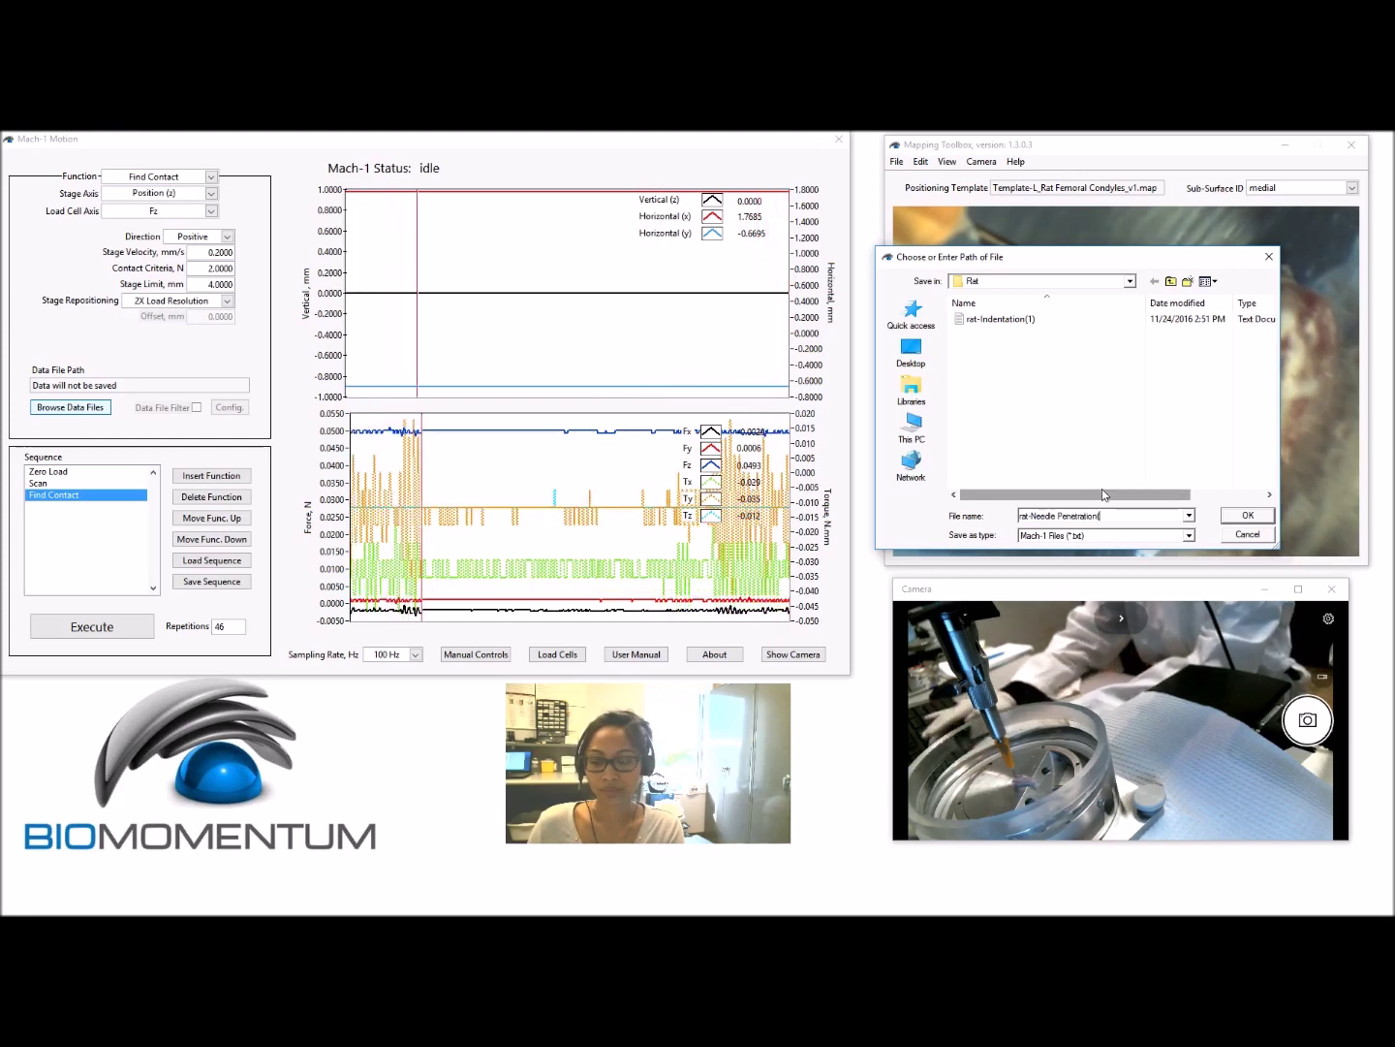
pyautogui.write('(1)')
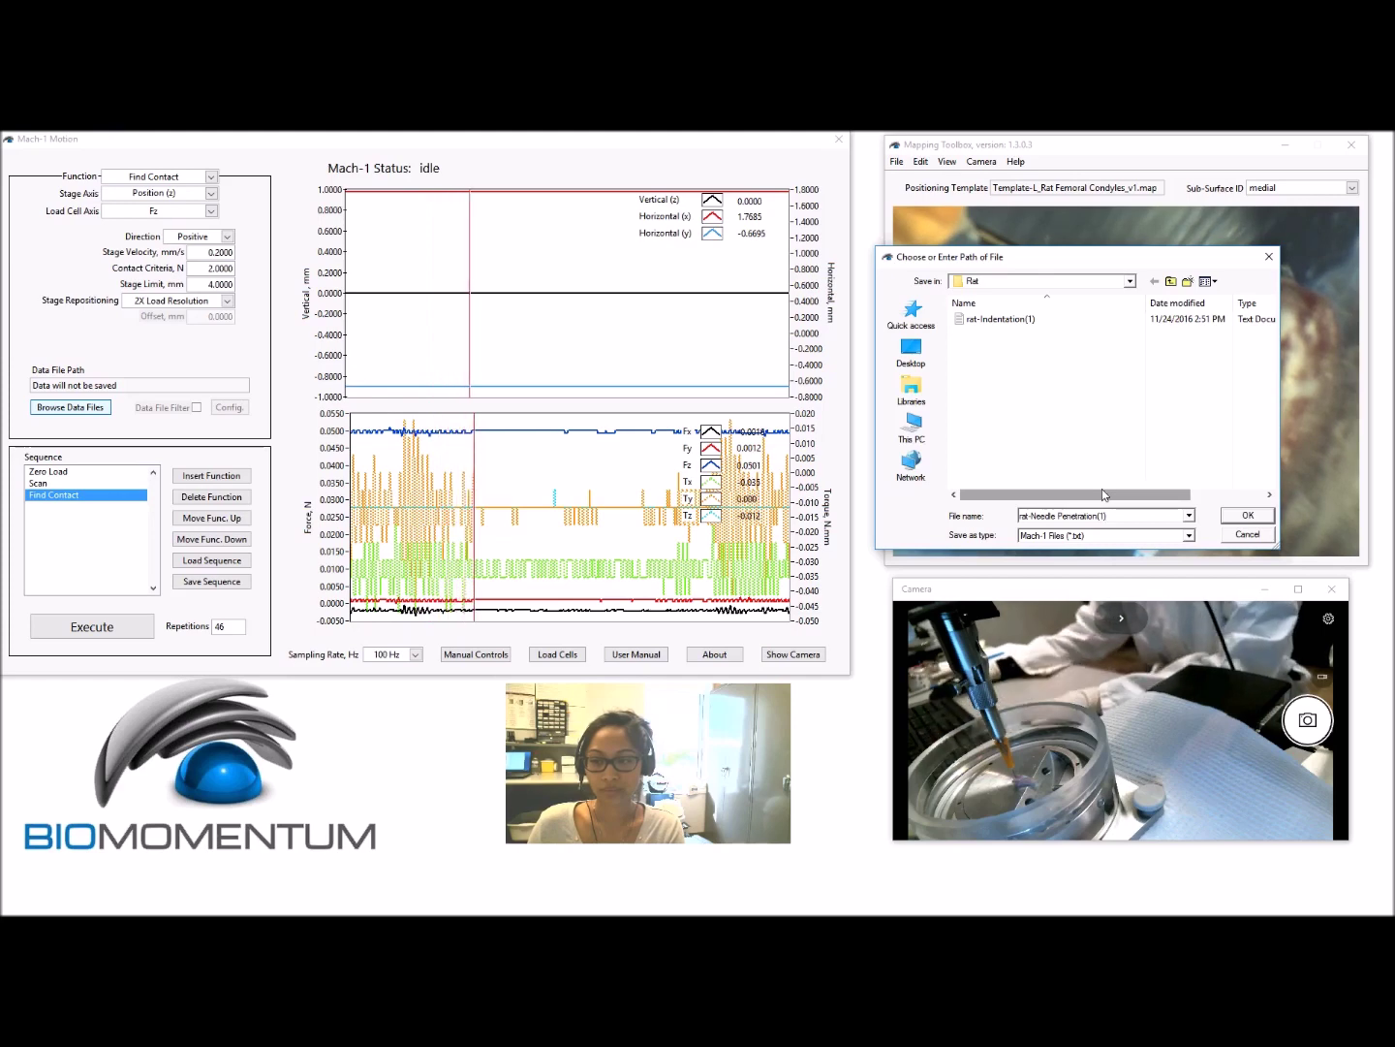
pyautogui.click(1249, 517)
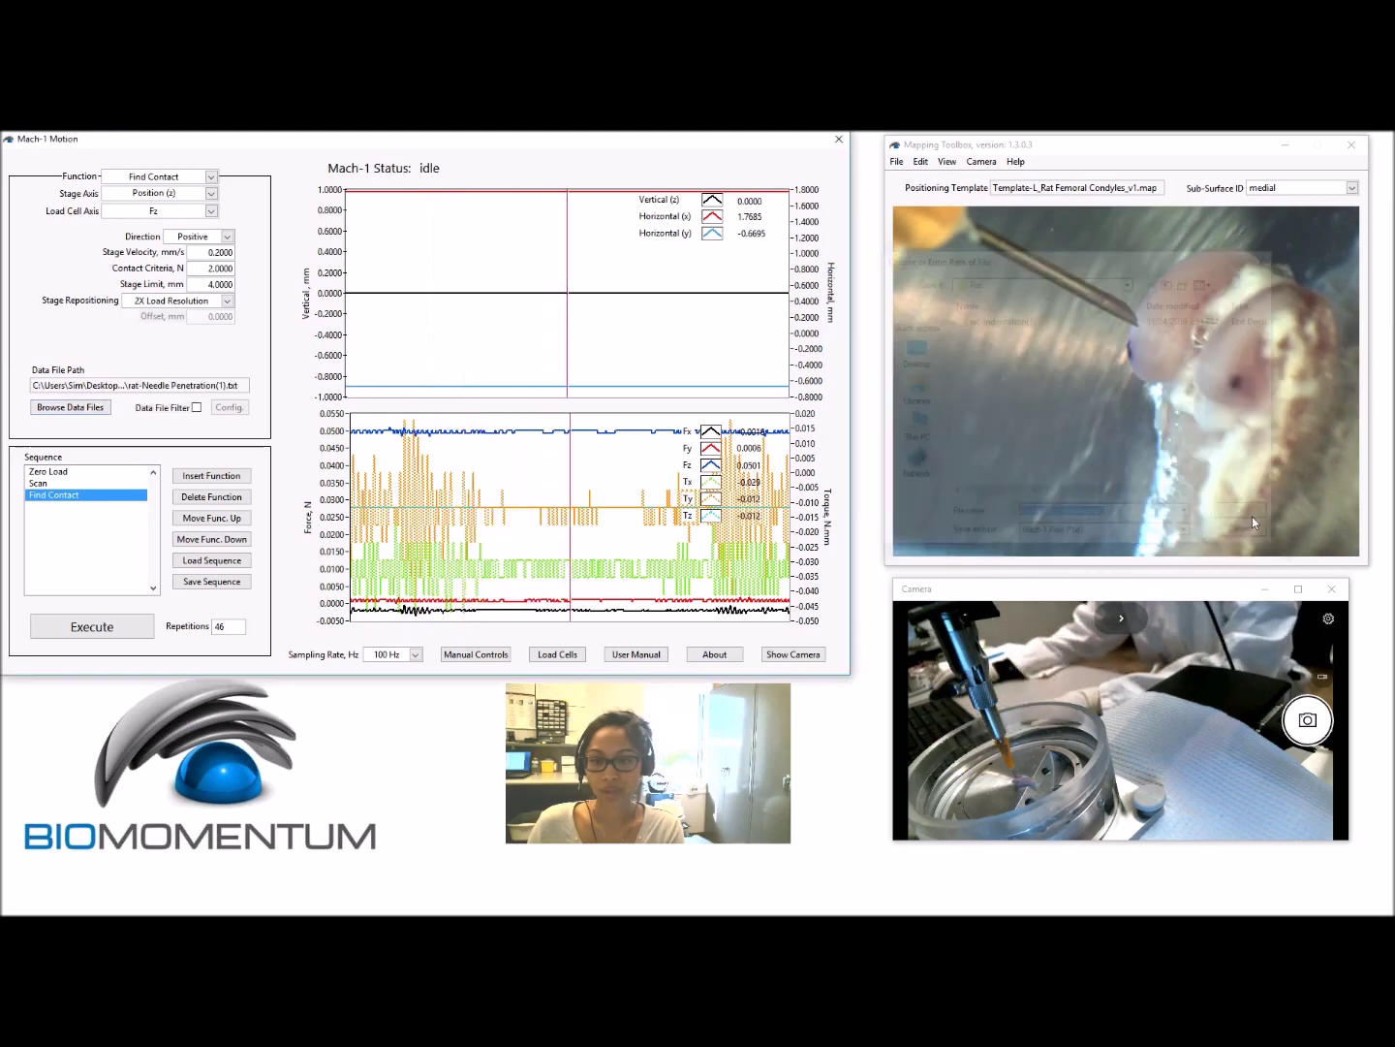
# - Append a Move Absolute step (0 mm at 10 mm/s) whose data is not saved to a file
pyautogui.click(195, 476)
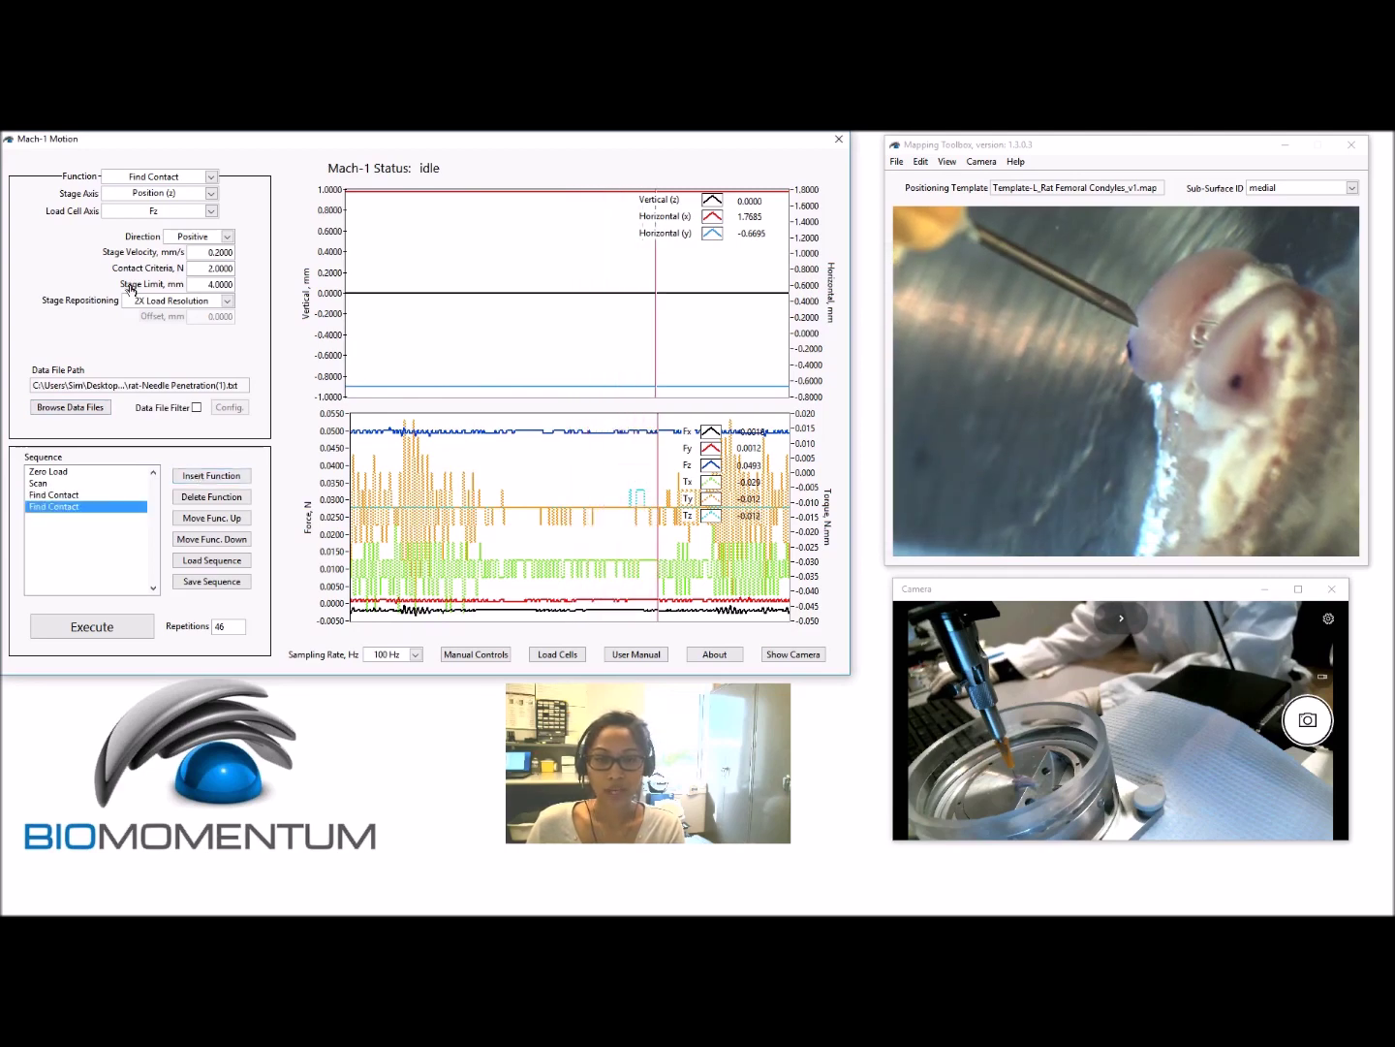
pyautogui.click(138, 179)
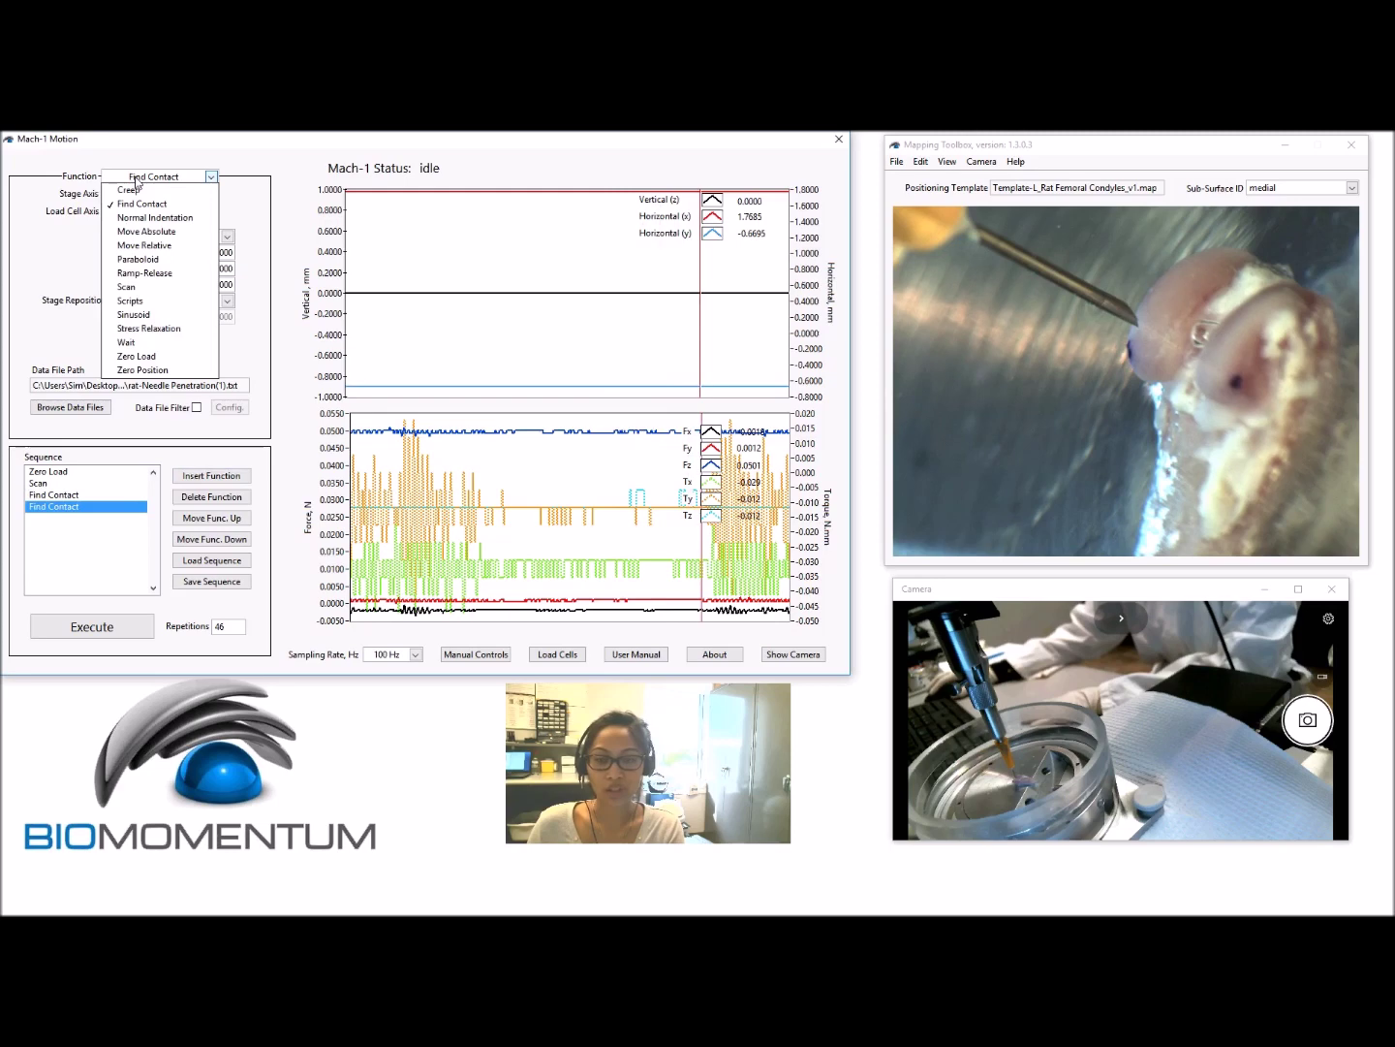
pyautogui.click(147, 233)
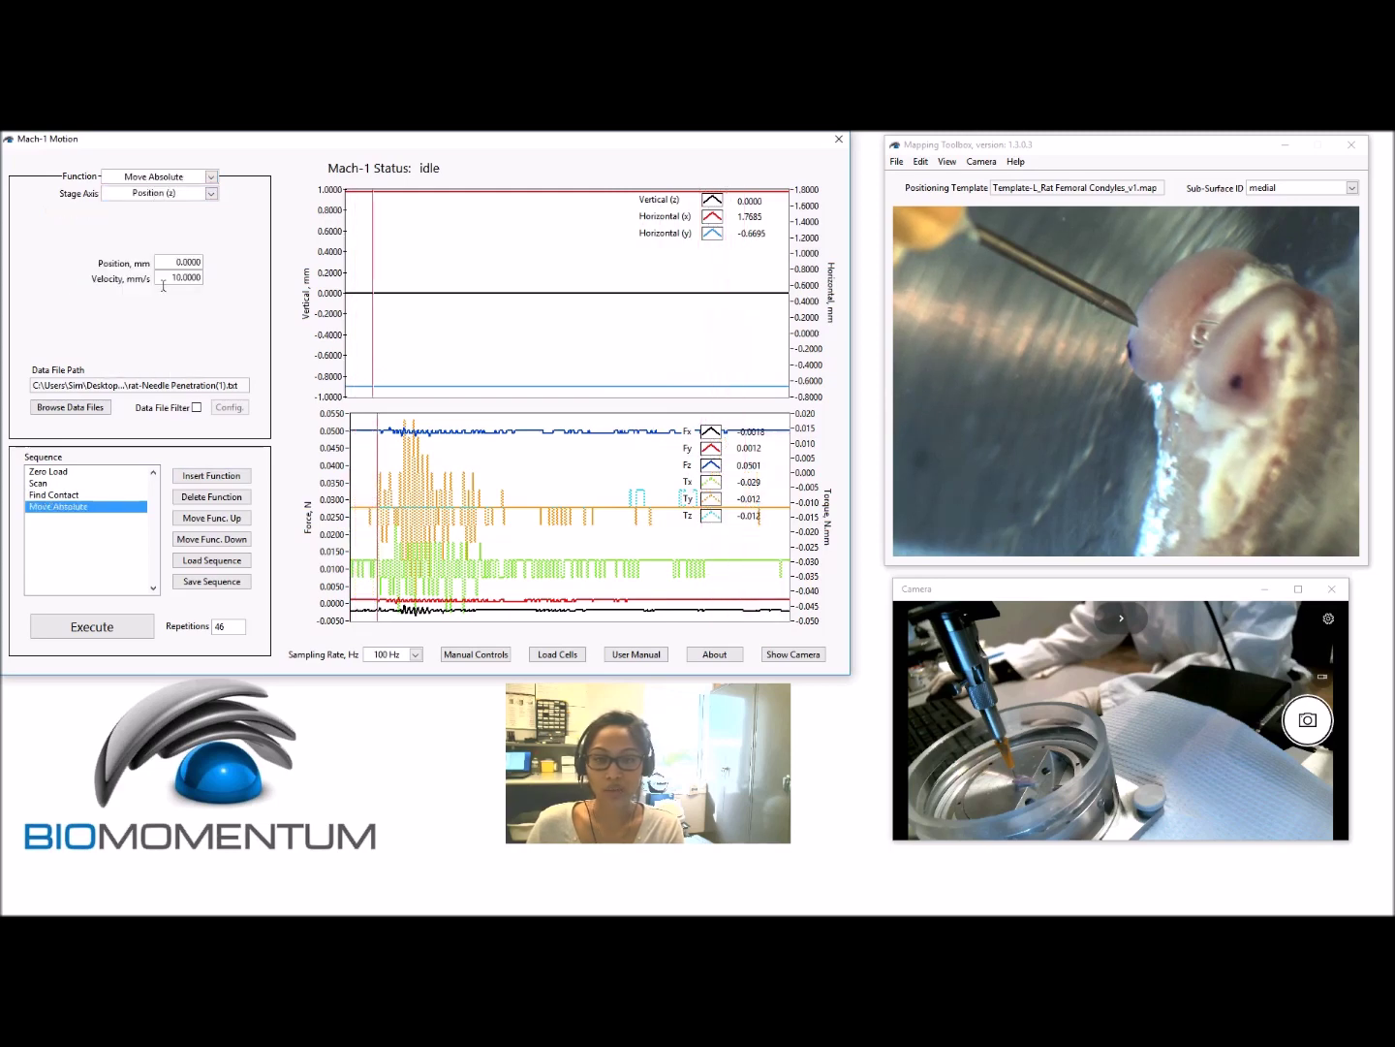
pyautogui.click(70, 407)
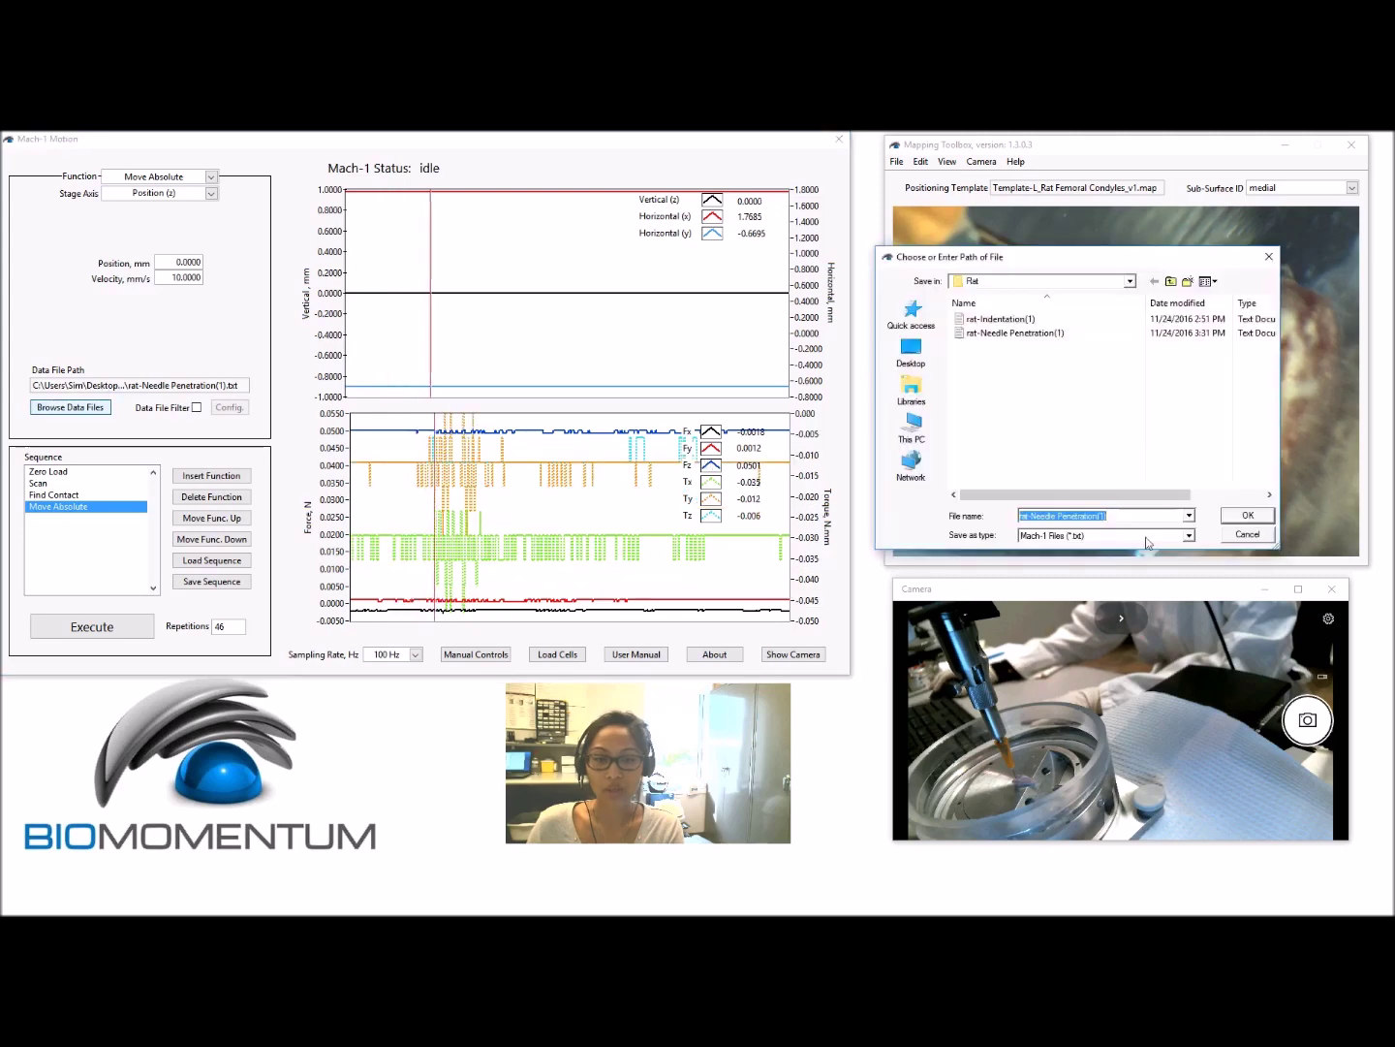
pyautogui.click(1246, 535)
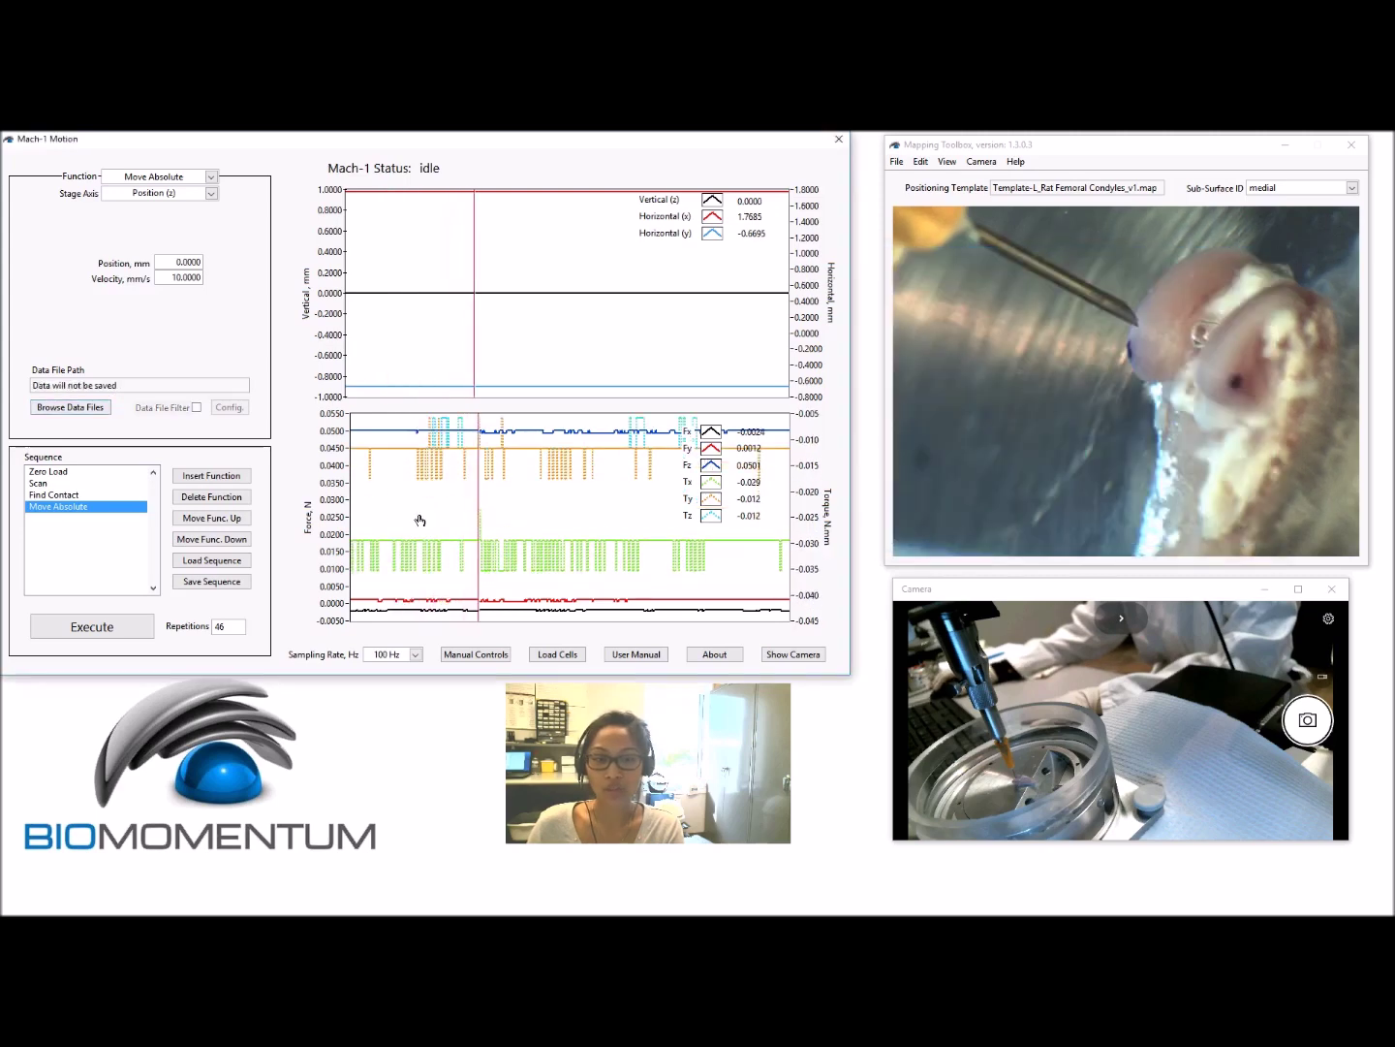